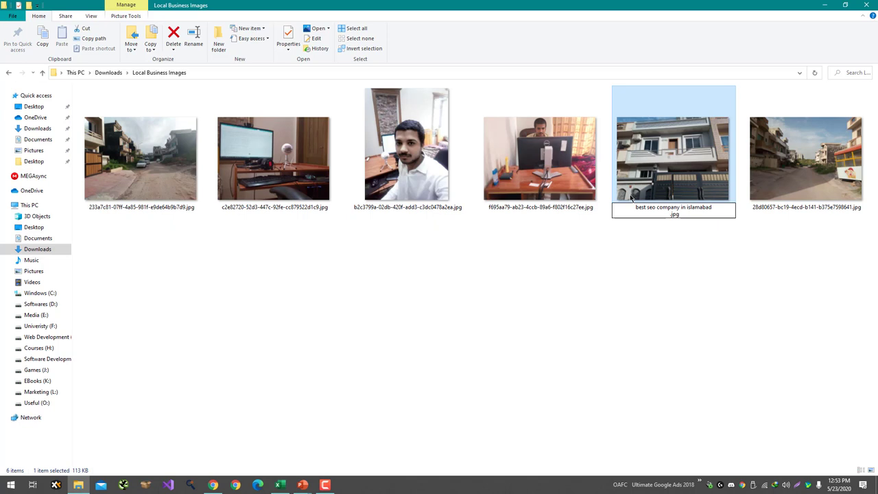
Finish renaming the house-front photo to 'best seo company in islamabad - Office.jpg'
{"action": "key", "text": "BackSpace"}
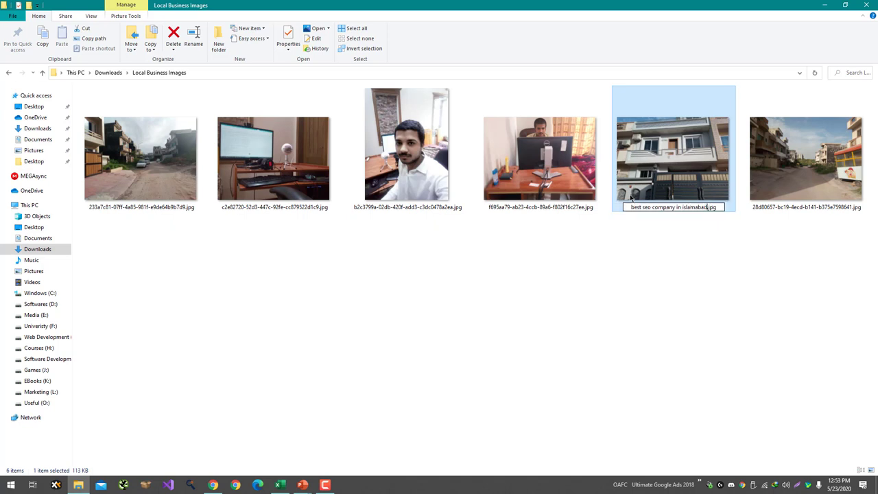
{"action": "type", "text": "-"}
{"action": "key", "text": "Left"}
{"action": "key", "text": "Right"}
{"action": "type", "text": "Office"}
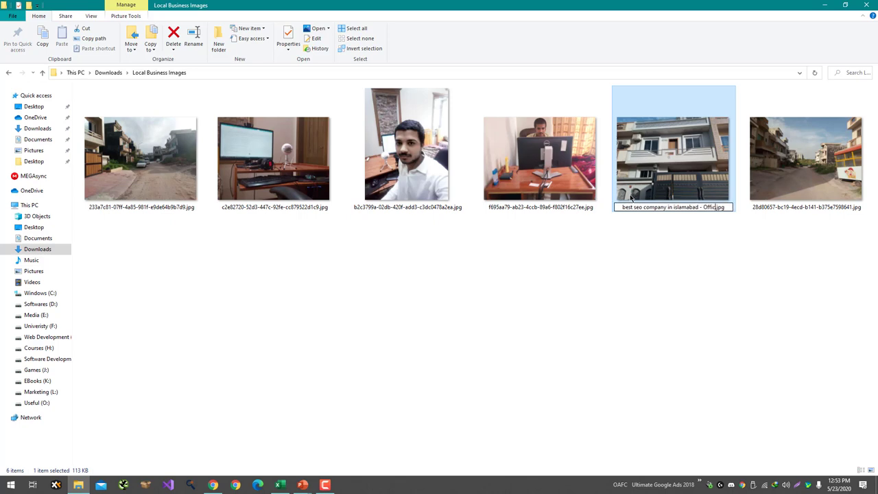
{"action": "key", "text": "Return"}
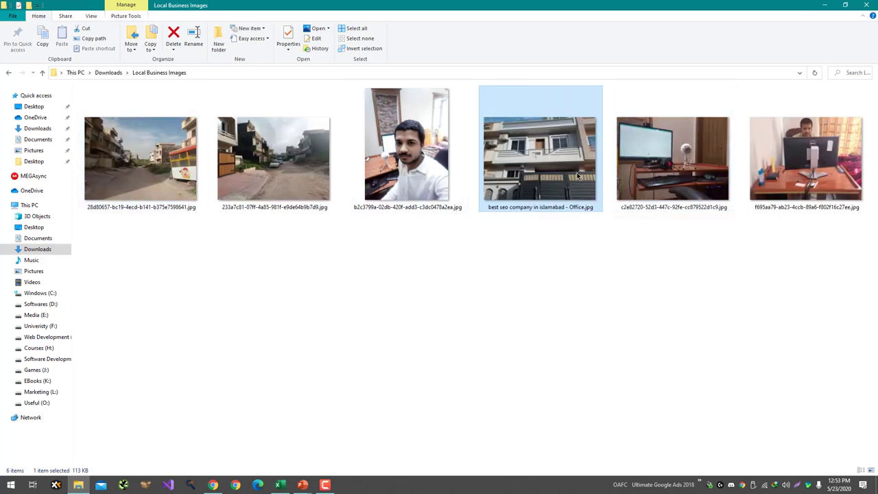
Review the renamed photo's Properties, checking the Security and Details tabs, then close it
{"action": "right_click", "coordinate": [574, 196]}
{"action": "left_click", "coordinate": [672, 471]}
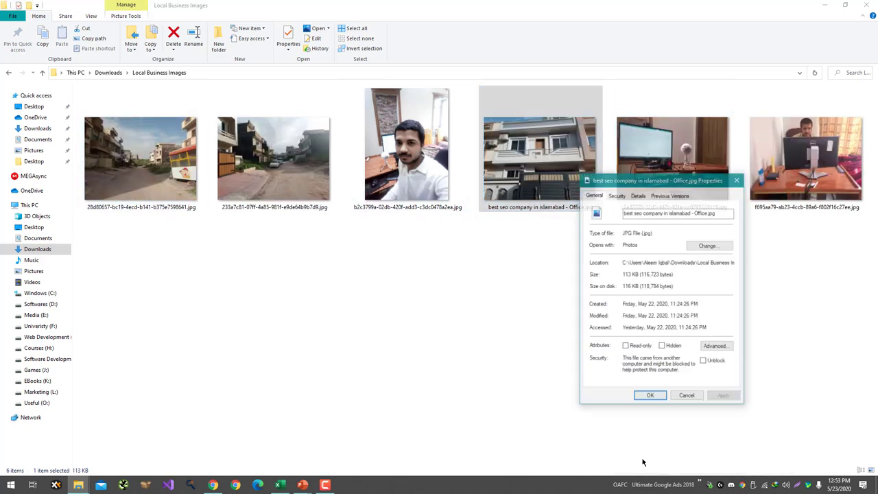
{"action": "left_click", "coordinate": [616, 196]}
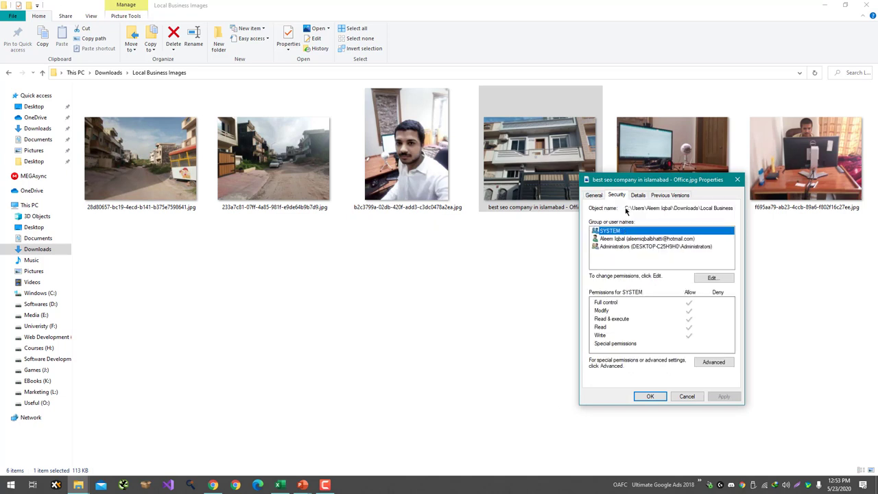
{"action": "left_click", "coordinate": [637, 195]}
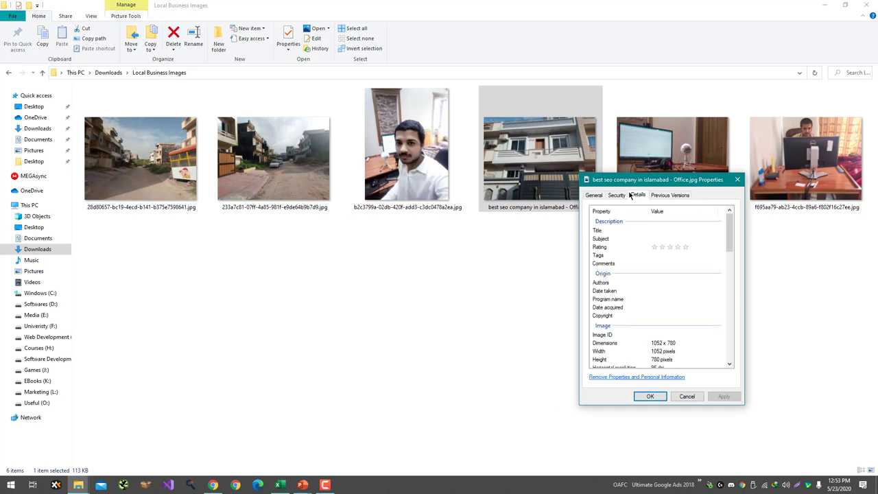
{"action": "left_click", "coordinate": [687, 398]}
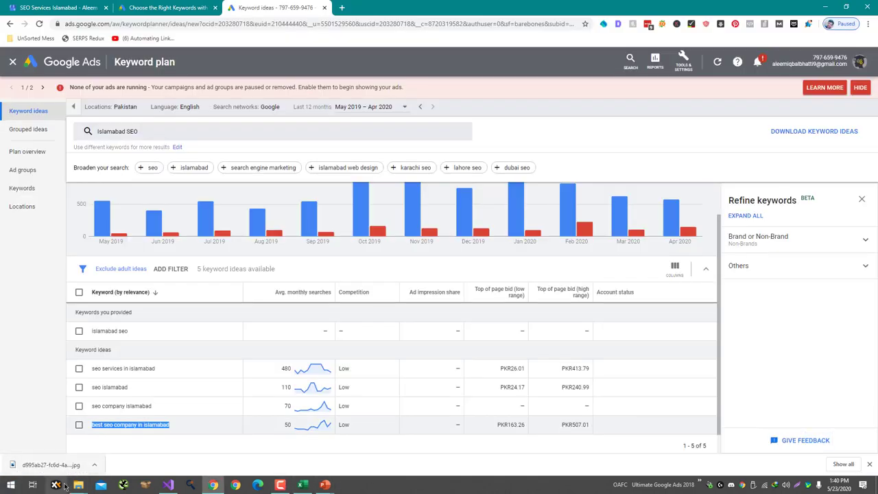
Launch Universal SEO Tool.exe, open its Image Geo Tagger, then start a new Chrome tab
{"action": "mouse_move", "coordinate": [79, 485]}
{"action": "left_click", "coordinate": [140, 449]}
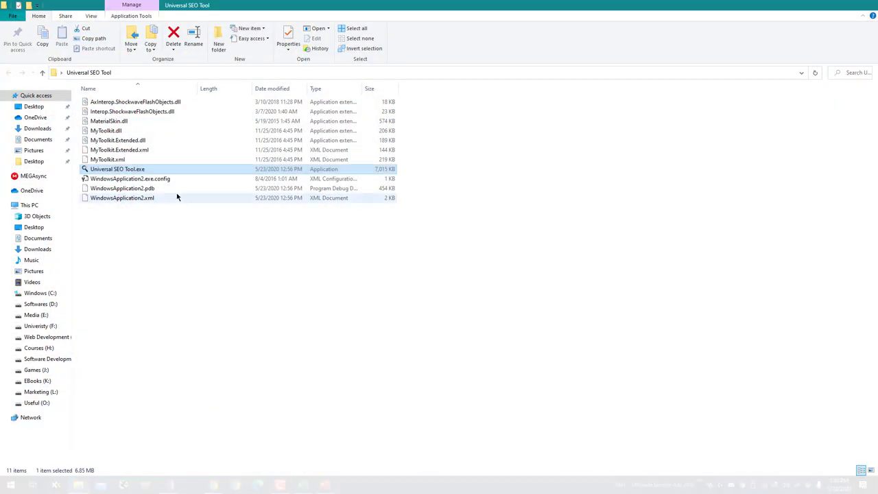
{"action": "key", "text": "Return"}
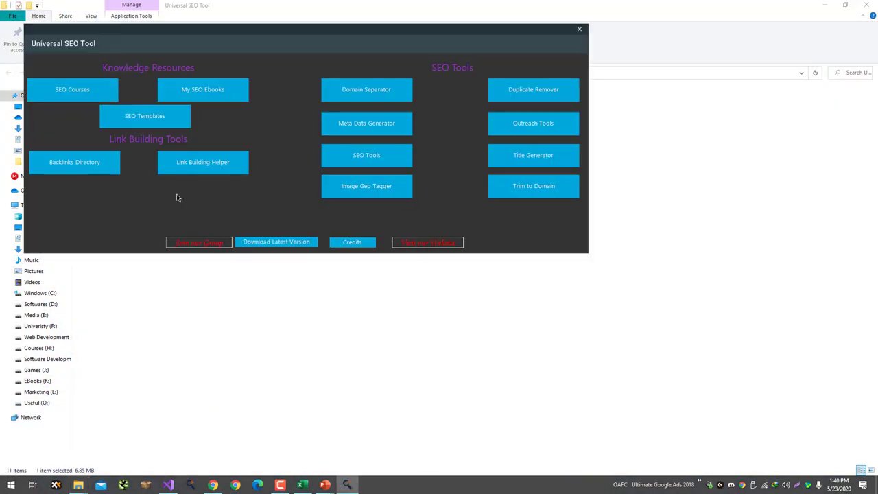
{"action": "left_click", "coordinate": [397, 197]}
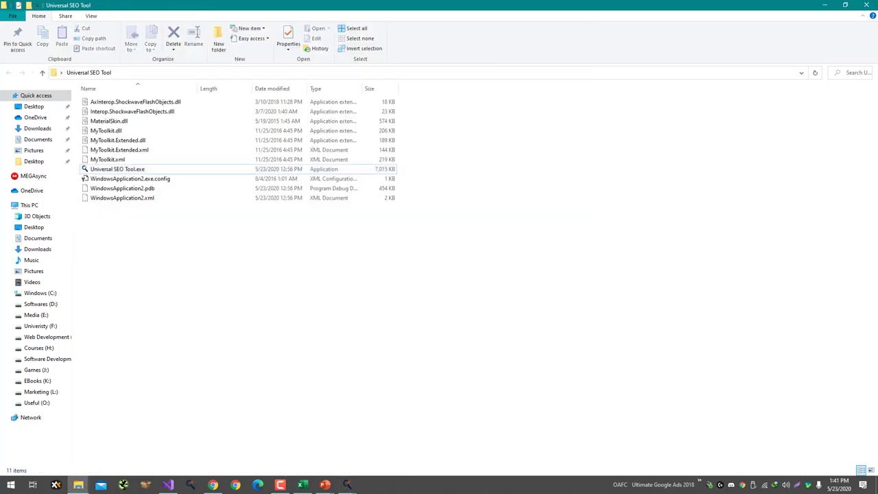
{"action": "left_click", "coordinate": [213, 485]}
{"action": "key", "text": "ctrl+t"}
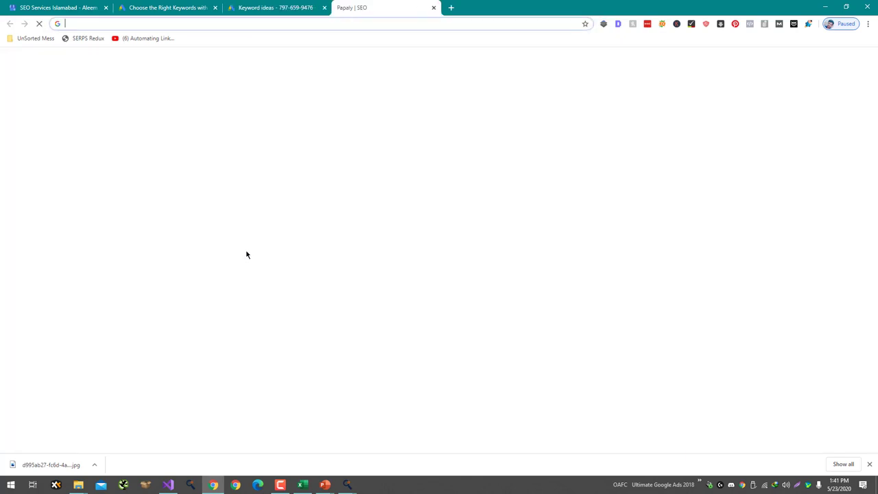
Load skillsacademy.pk/tools, highlight the Universal SEO Tool download row, and return to Local Business Images
{"action": "type", "text": "skillsacademy.pk/tools/"}
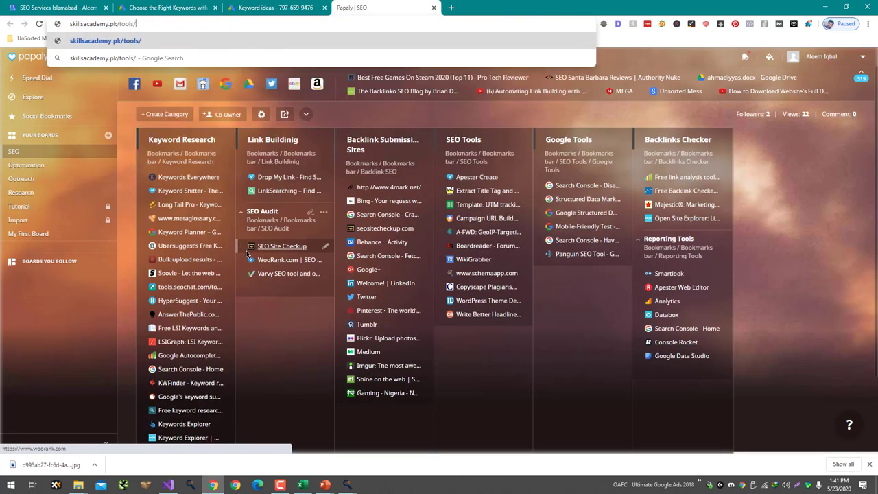
{"action": "key", "text": "Return"}
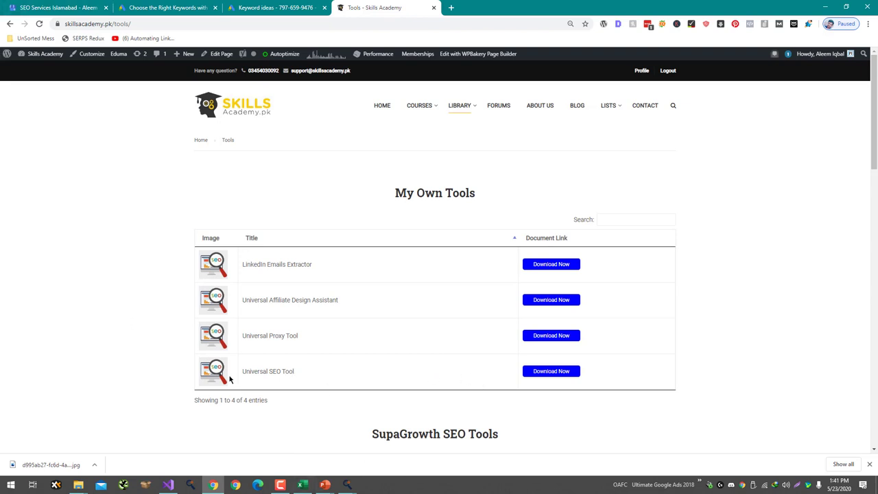
{"action": "left_click_drag", "start_coordinate": [230, 378], "coordinate": [665, 370]}
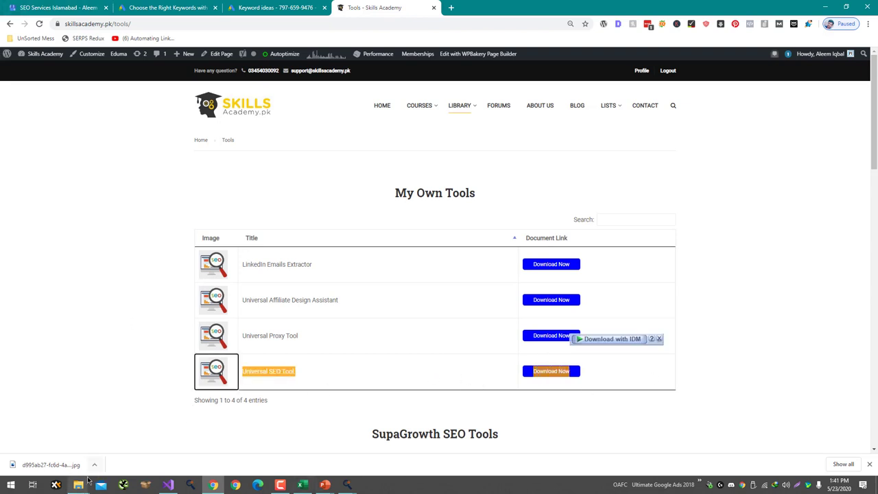
{"action": "mouse_move", "coordinate": [88, 481]}
{"action": "left_click", "coordinate": [48, 443]}
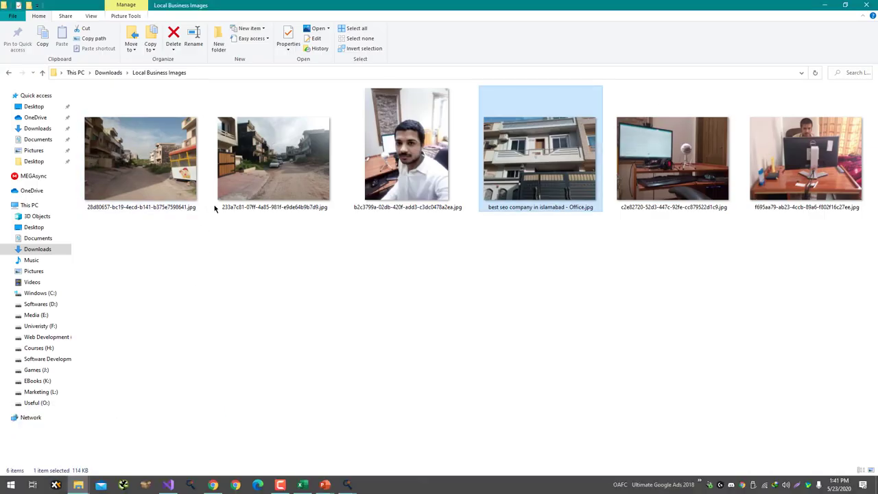
Select the portrait photo and copy the keyword 'seo services in islamabad' from Keyword ideas
{"action": "left_click", "coordinate": [421, 197]}
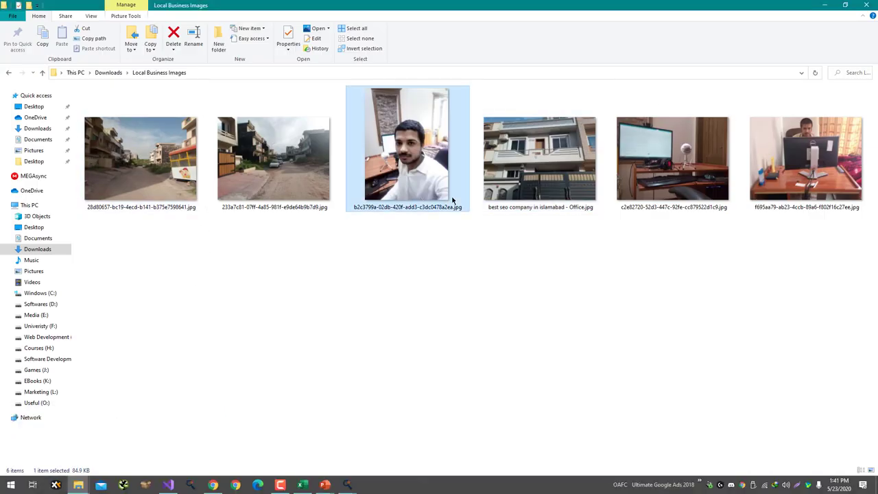
{"action": "key", "text": "alt+Tab"}
{"action": "left_click", "coordinate": [171, 7]}
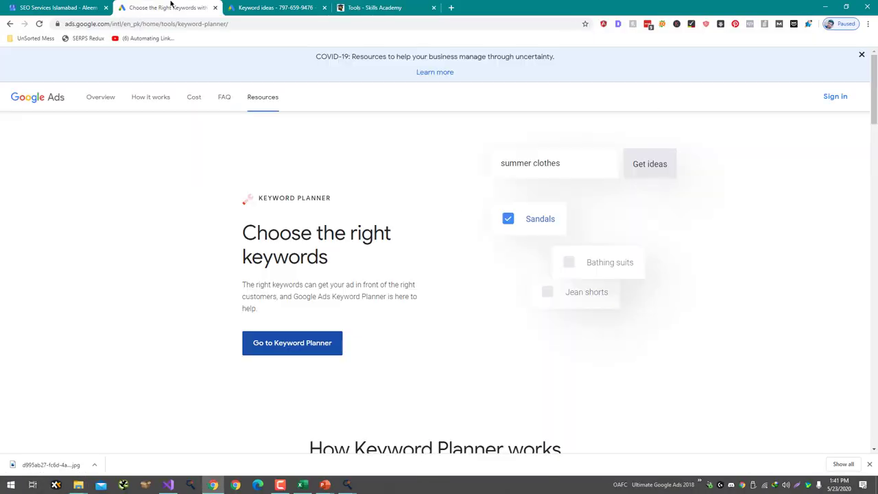
{"action": "left_click", "coordinate": [276, 7]}
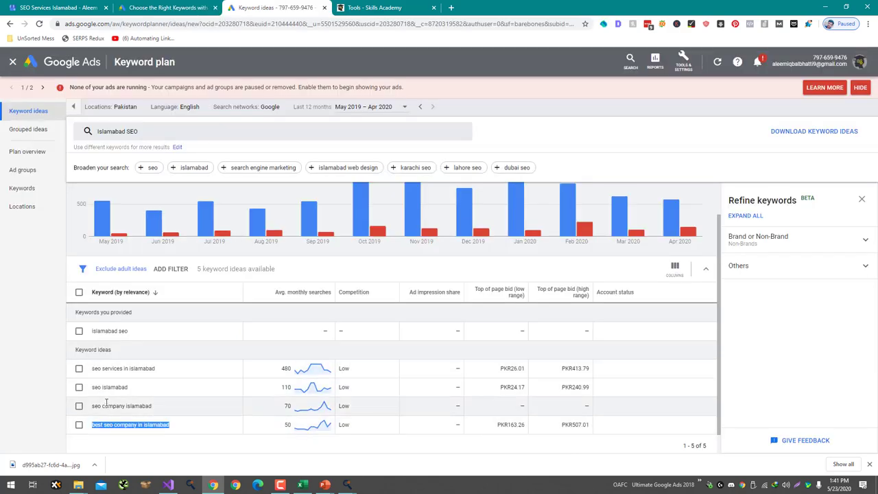
{"action": "triple_click", "coordinate": [98, 370]}
{"action": "key", "text": "ctrl+c"}
{"action": "key", "text": "alt+Tab"}
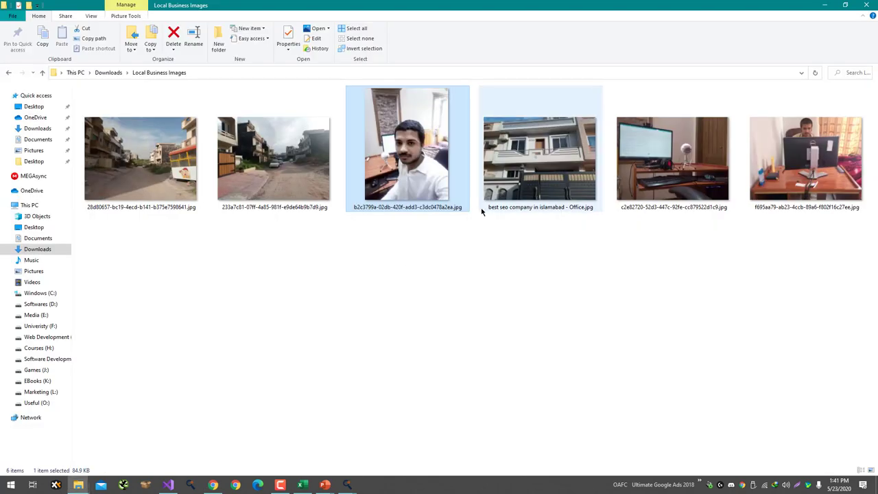
Try renaming the portrait photo with the pasted keyword, dismissing the invalid-character errors
{"action": "key", "text": "F2"}
{"action": "key", "text": "ctrl+v"}
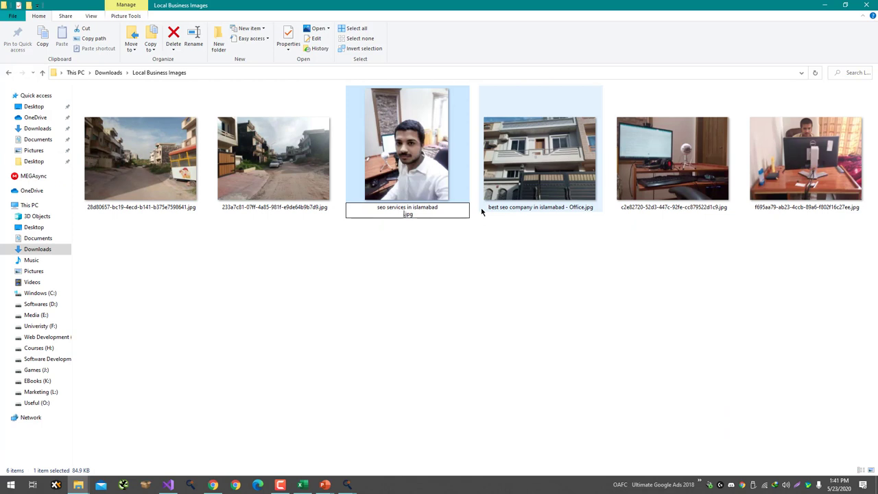
{"action": "type", "text": "- Aleem"}
{"action": "key", "text": "Return"}
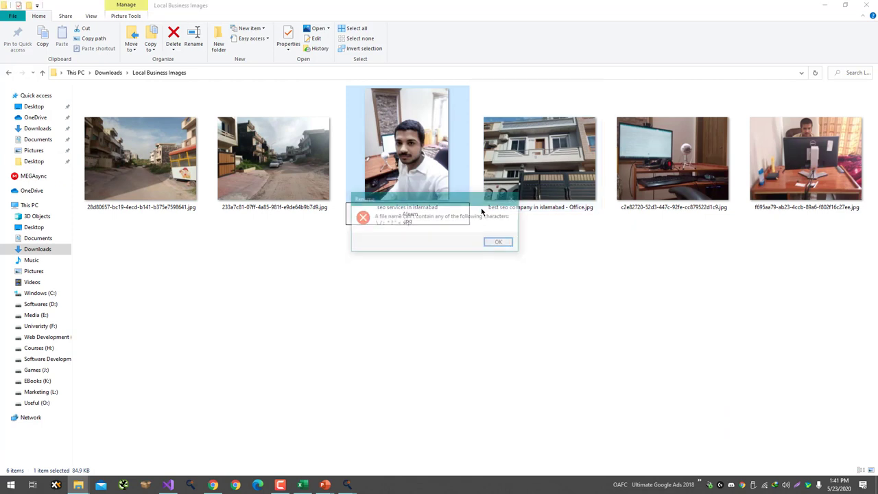
{"action": "key", "text": "Return"}
{"action": "key", "text": "F2"}
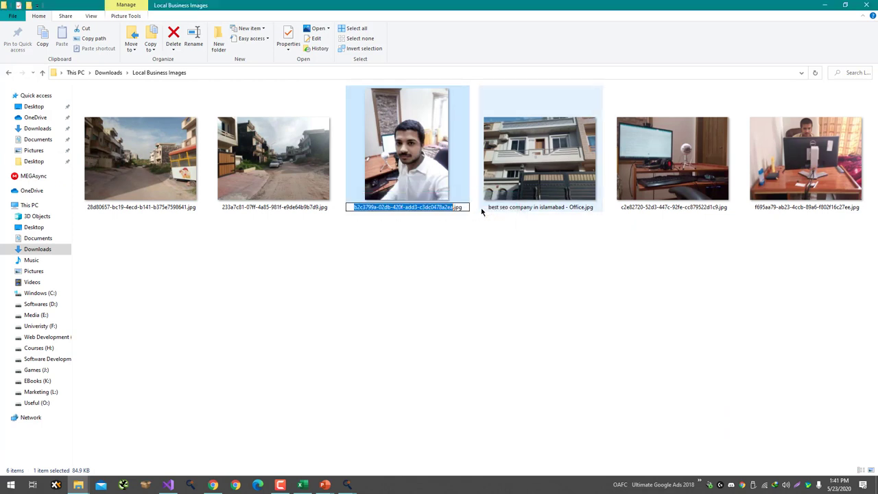
{"action": "key", "text": "ctrl+v"}
{"action": "key", "text": "Return"}
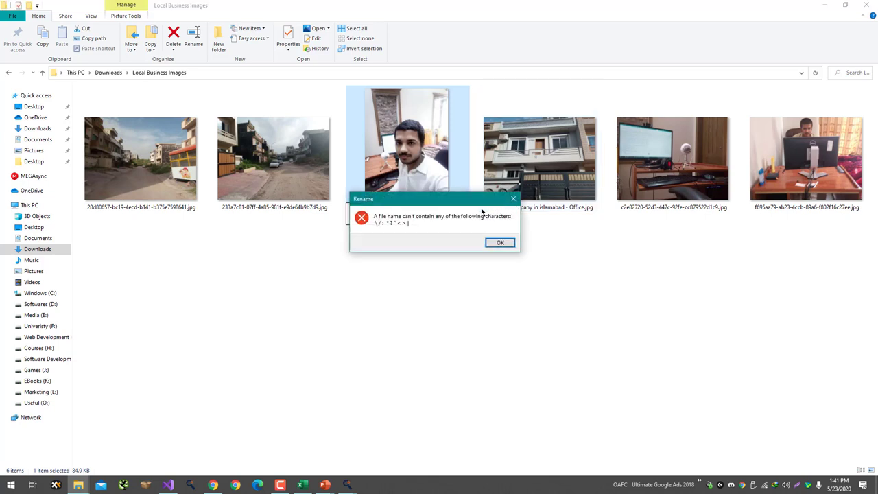
{"action": "key", "text": "Return"}
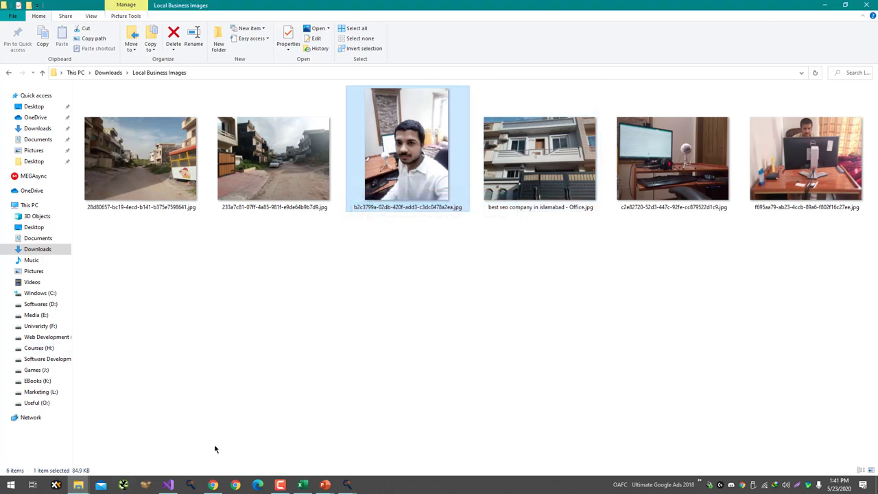
{"action": "key", "text": "F2"}
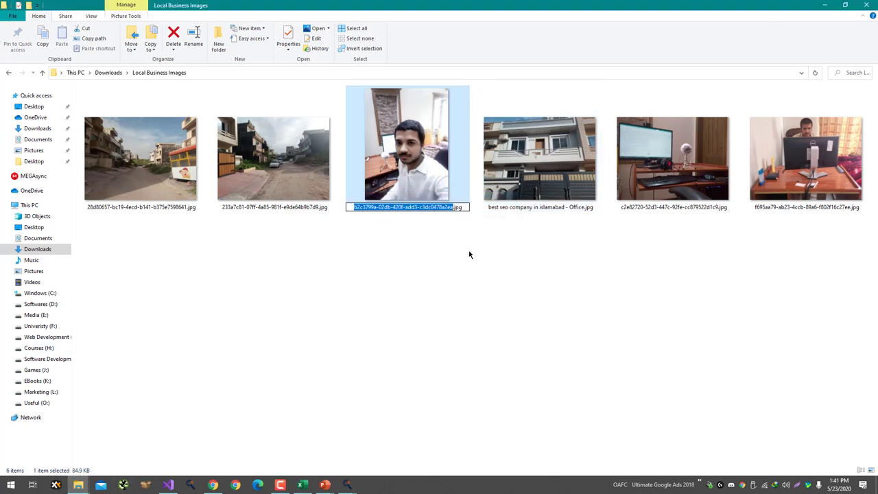
Re-copy the keyword from the keyword plan and rename the photo 'seo services in islamabad.jpg'
{"action": "key", "text": "alt+Tab"}
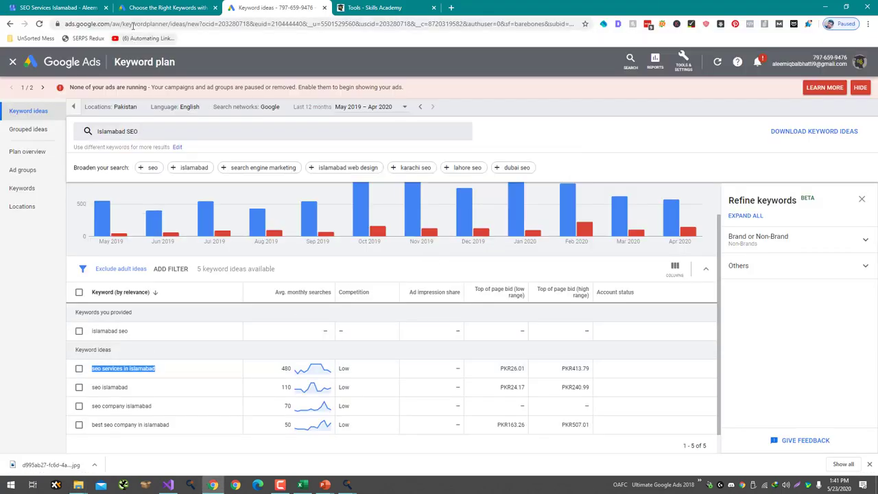
{"action": "left_click", "coordinate": [133, 25]}
{"action": "key", "text": "ctrl+v"}
{"action": "key", "text": "alt+Tab"}
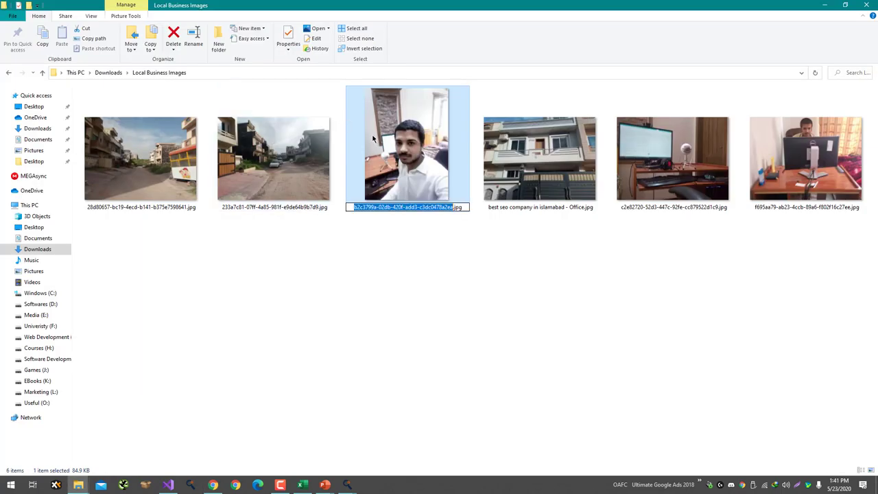
{"action": "key", "text": "ctrl+v"}
{"action": "key", "text": "Return"}
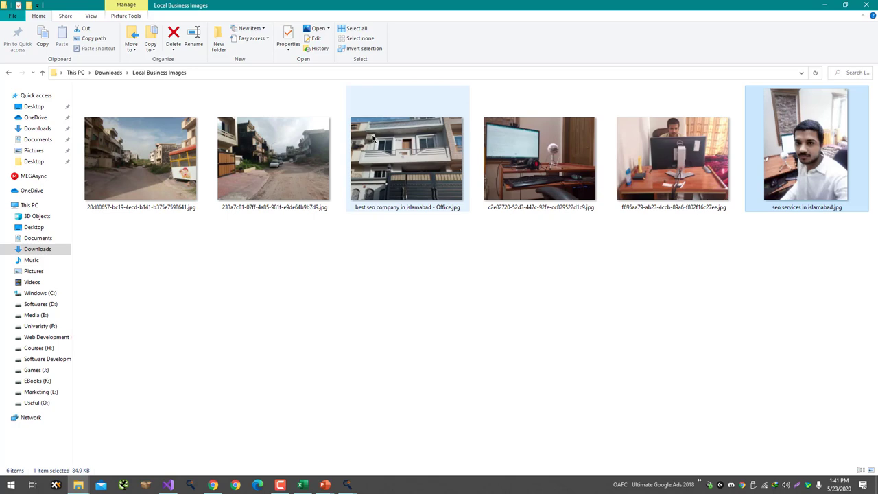
Append ' - ' plus the person's name to the portrait photo's file name
{"action": "key", "text": "alt+Tab"}
{"action": "key", "text": "alt+Tab"}
{"action": "key", "text": "F2"}
{"action": "key", "text": "ctrl+v"}
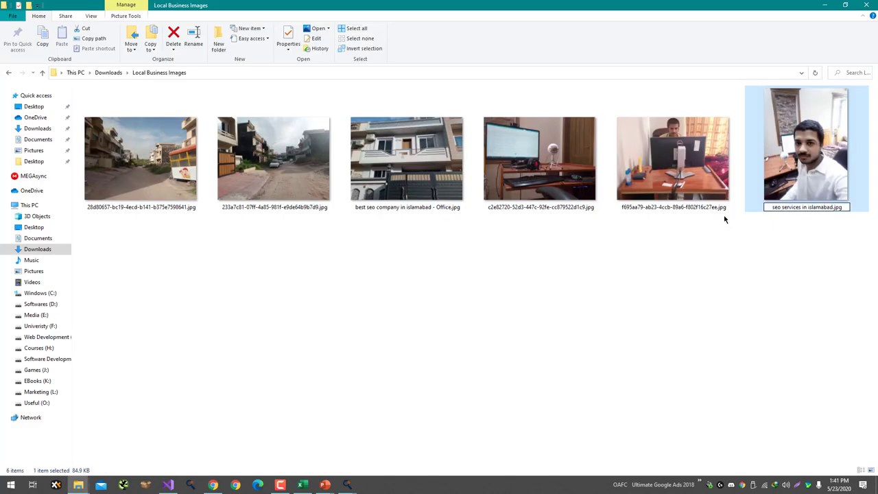
{"action": "type", "text": "- Aleem"}
{"action": "key", "text": "Return"}
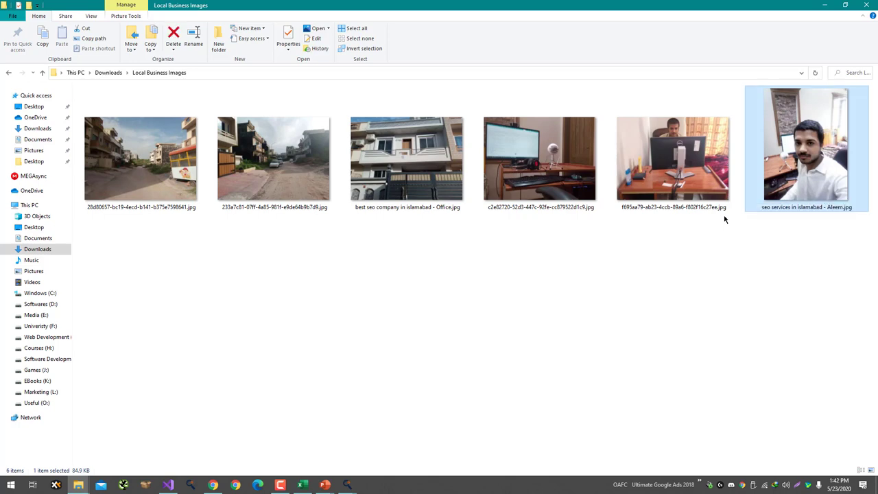
Select the keyword 'seo islamabad' in the keyword plan and return to the images
{"action": "key", "text": "alt+Tab"}
{"action": "left_click_drag", "start_coordinate": [91, 387], "coordinate": [128, 387]}
{"action": "key", "text": "ctrl+c"}
{"action": "key", "text": "alt+Tab"}
Attempt renaming the first street photo with the pasted keyword, hitting invalid-character warnings
{"action": "left_click", "coordinate": [173, 157]}
{"action": "key", "text": "F2"}
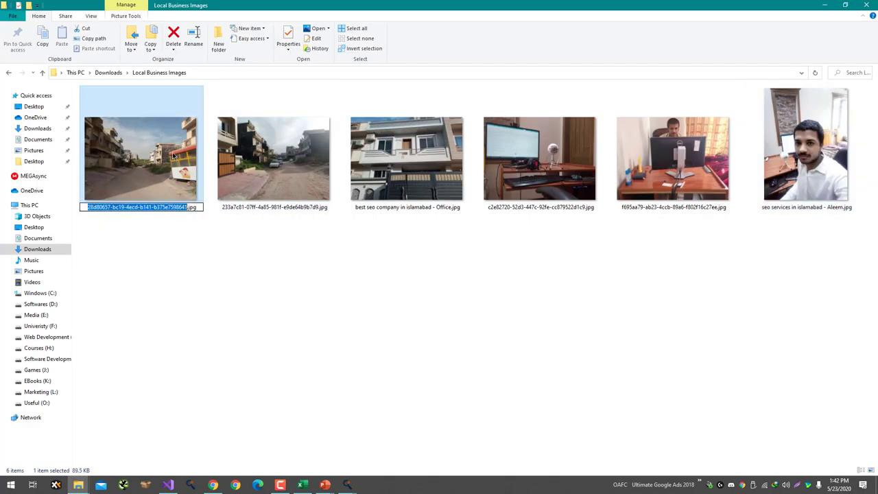
{"action": "key", "text": "ctrl+v"}
{"action": "type", "text": "- "}
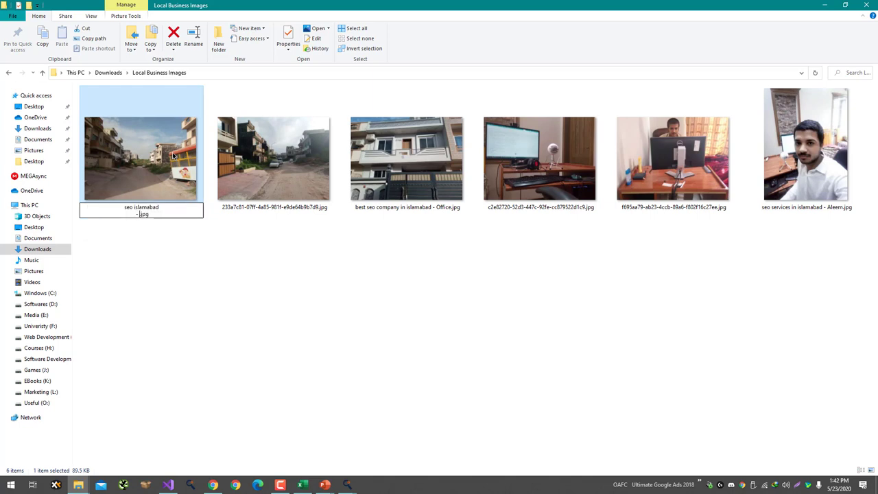
{"action": "type", "text": "Parking"}
{"action": "key", "text": "Return"}
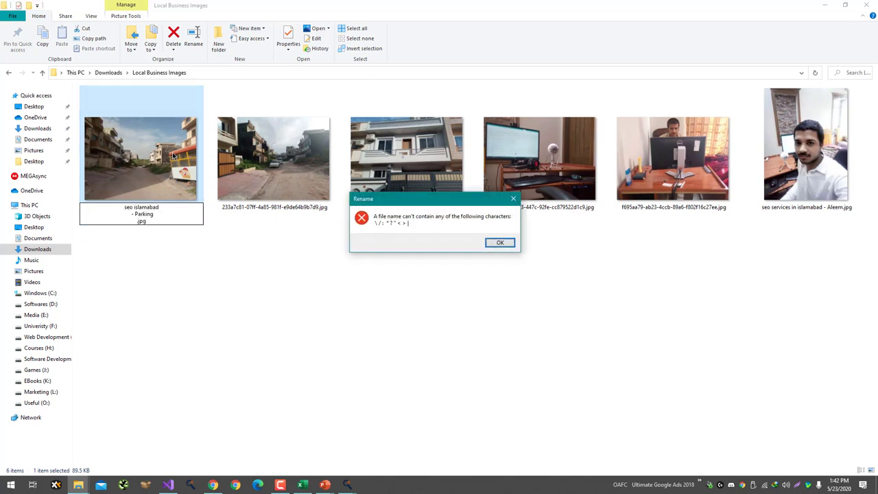
{"action": "key", "text": "Return"}
{"action": "key", "text": "F2"}
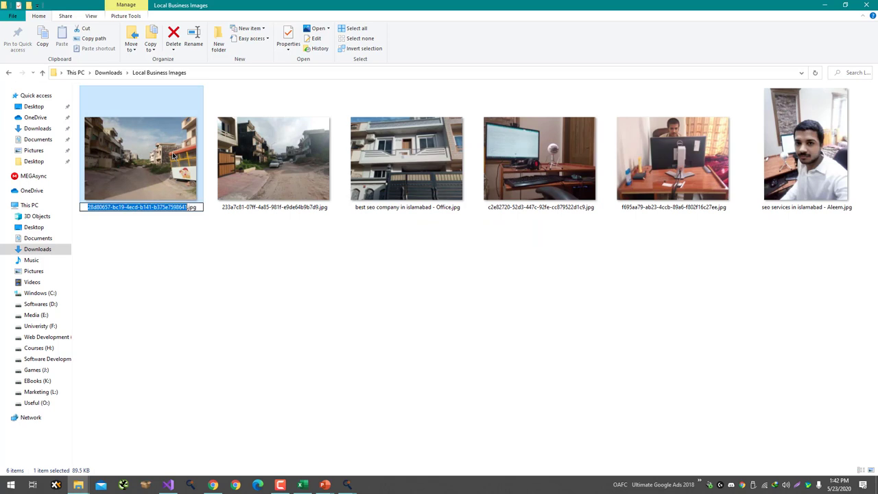
{"action": "key", "text": "ctrl+v"}
{"action": "key", "text": "Return"}
{"action": "key", "text": "Return"}
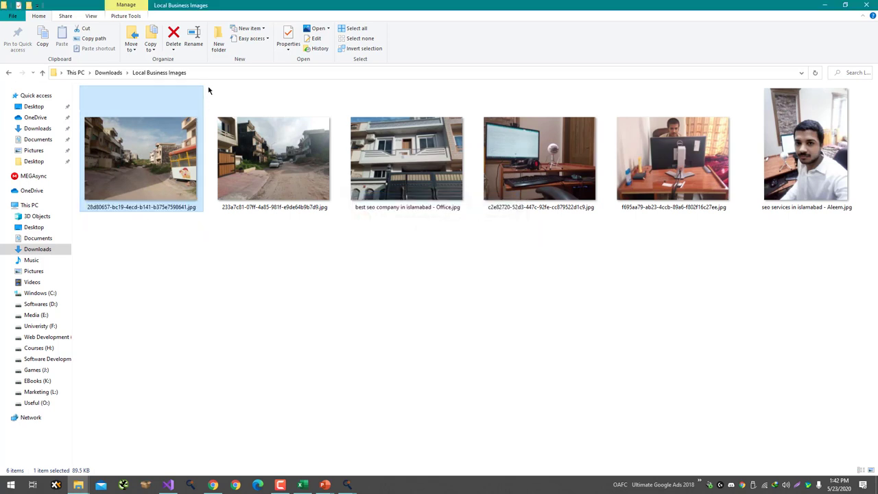
Strip line breaks from the copied keyword by pasting it through the address bar
{"action": "left_click", "coordinate": [214, 76]}
{"action": "key", "text": "ctrl+v"}
{"action": "key", "text": "ctrl+a"}
{"action": "key", "text": "BackSpace"}
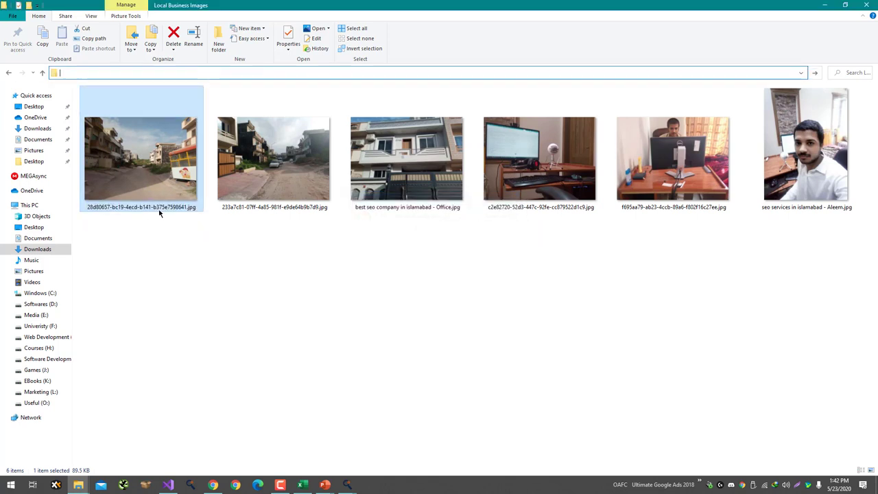
Rename the first street photo to 'seo islamabad - Outside.jpg'
{"action": "left_click", "coordinate": [145, 193]}
{"action": "key", "text": "F2"}
{"action": "key", "text": "ctrl+v"}
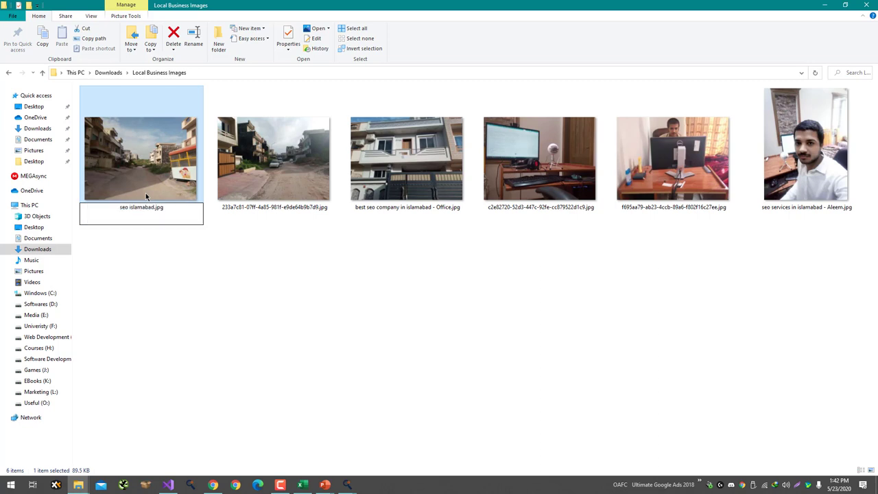
{"action": "type", "text": "- Park"}
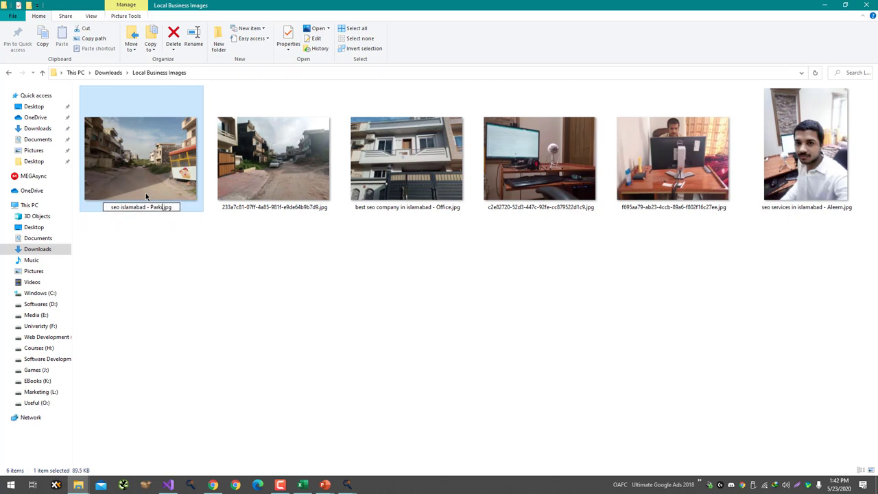
{"action": "key", "text": "BackSpace"}
{"action": "key", "text": "BackSpace"}
{"action": "key", "text": "BackSpace"}
{"action": "key", "text": "BackSpace"}
{"action": "type", "text": "Outside"}
{"action": "key", "text": "Return"}
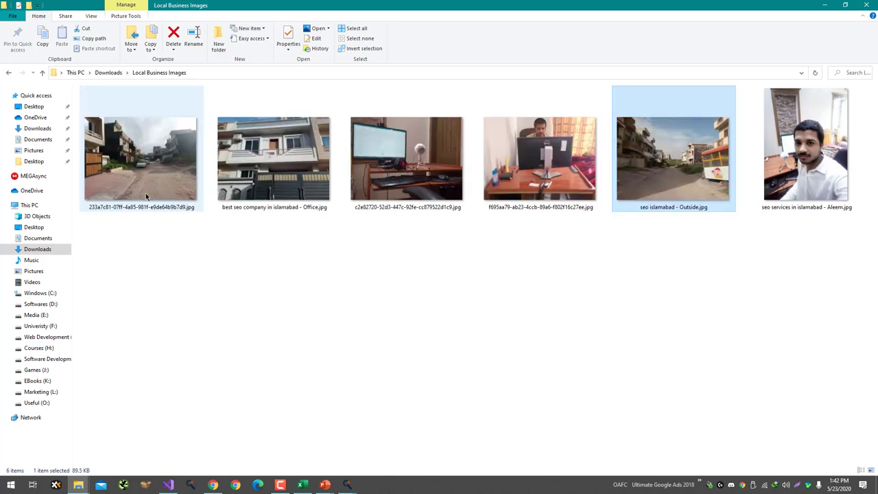
Start renaming the neighbouring photo, then cancel to keep its original name
{"action": "key", "text": "Left"}
{"action": "key", "text": "Left"}
{"action": "key", "text": "Left"}
{"action": "key", "text": "Left"}
{"action": "key", "text": "F2"}
{"action": "key", "text": "ctrl+v"}
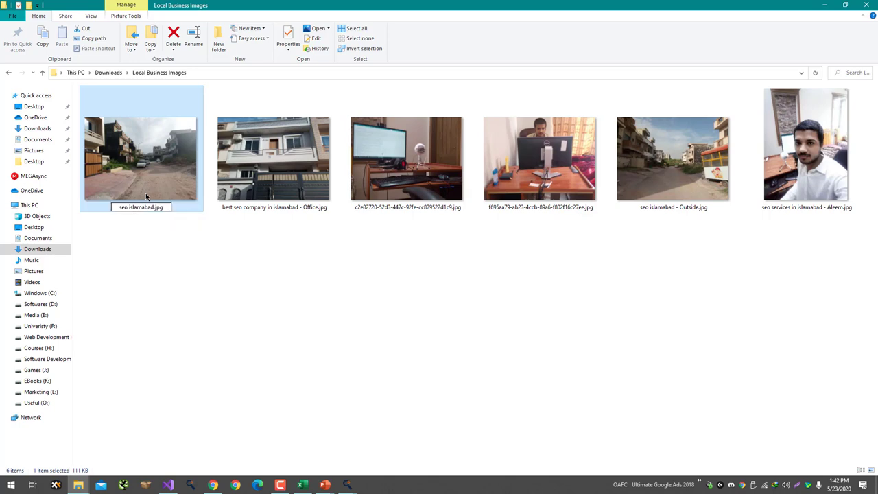
{"action": "key", "text": "Escape"}
Copy the keyword 'seo company islamabad' from the keyword plan
{"action": "key", "text": "alt+Tab"}
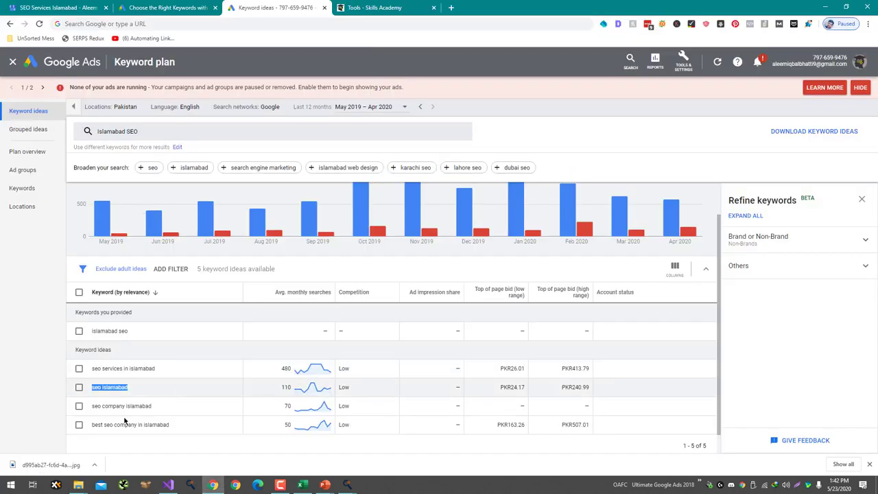
{"action": "triple_click", "coordinate": [122, 402]}
{"action": "key", "text": "ctrl+c"}
{"action": "key", "text": "alt+Tab"}
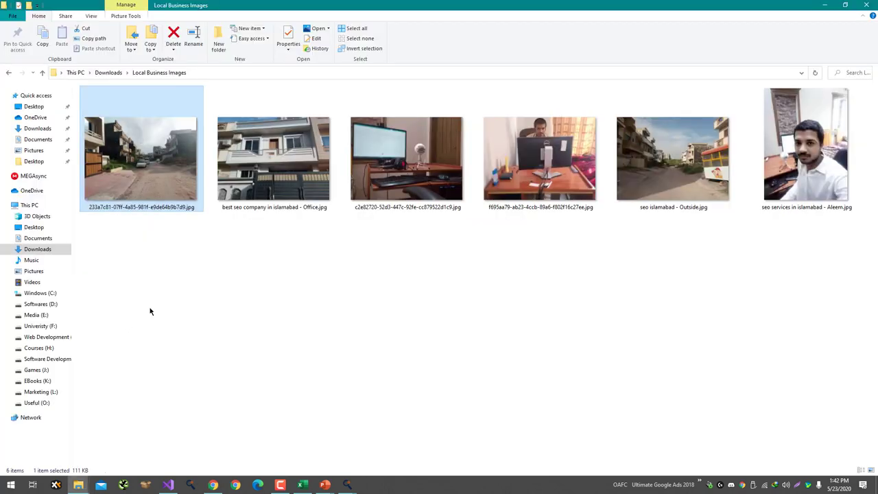
Try naming the photo with the keyword plus ' - Parking', then clean the keyword via the address bar
{"action": "key", "text": "F2"}
{"action": "key", "text": "ctrl+v"}
{"action": "type", "text": "- Parking"}
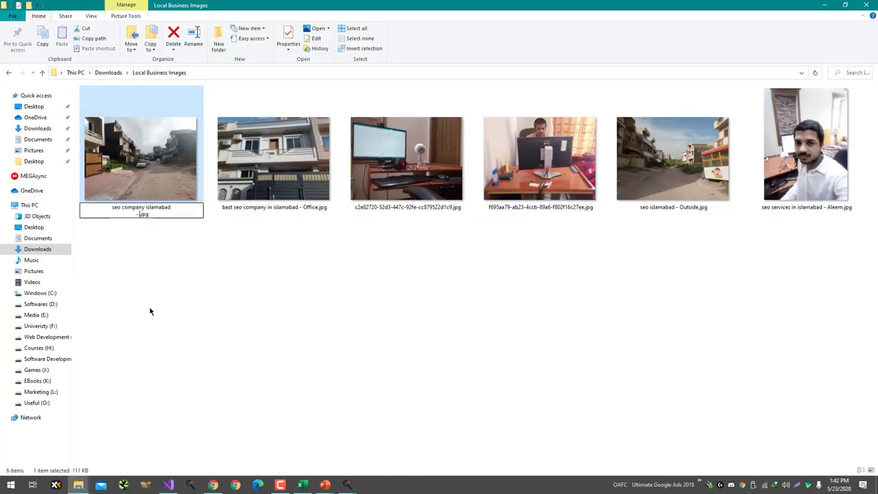
{"action": "key", "text": "Return"}
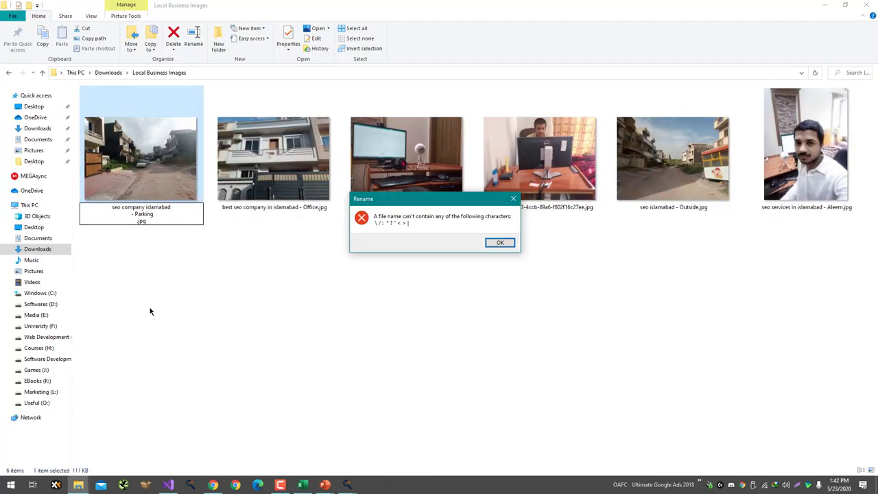
{"action": "key", "text": "Return"}
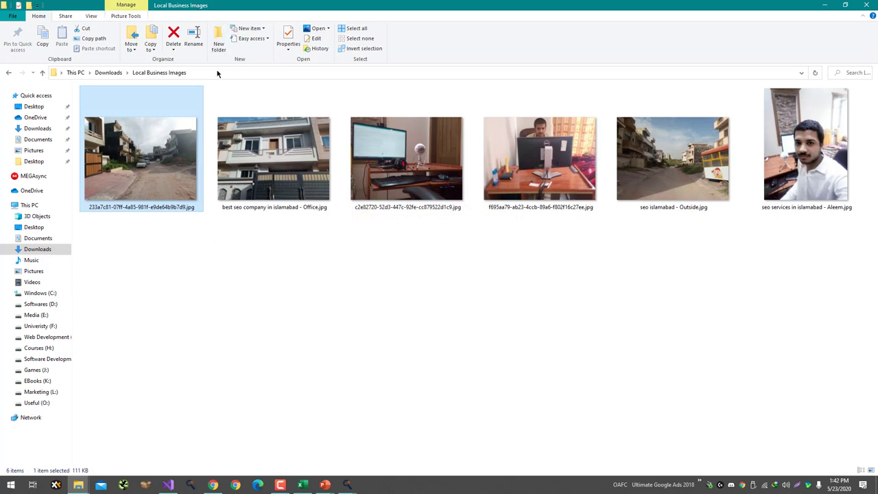
{"action": "left_click", "coordinate": [215, 73]}
{"action": "key", "text": "ctrl+v"}
{"action": "key", "text": "BackSpace"}
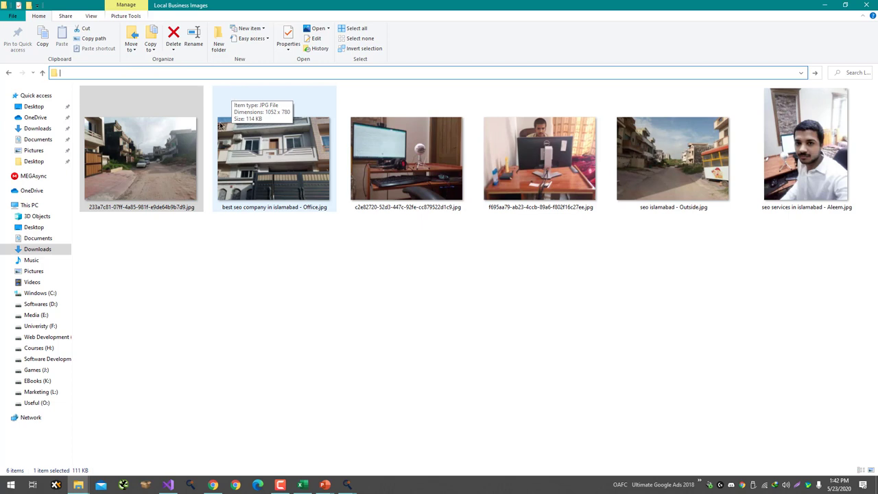
Rename the second street photo to 'seo company islamabad - Parking.jpg'
{"action": "left_click", "coordinate": [131, 202]}
{"action": "left_click", "coordinate": [132, 206]}
{"action": "key", "text": "ctrl+v"}
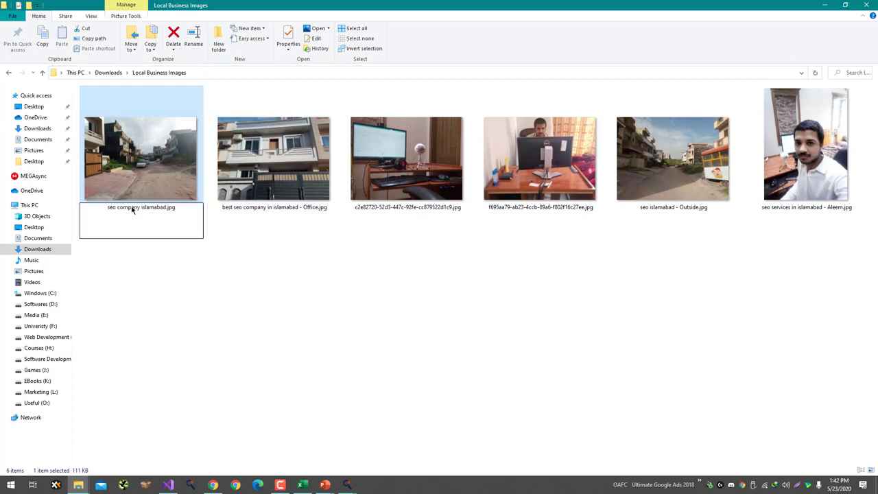
{"action": "type", "text": "- "}
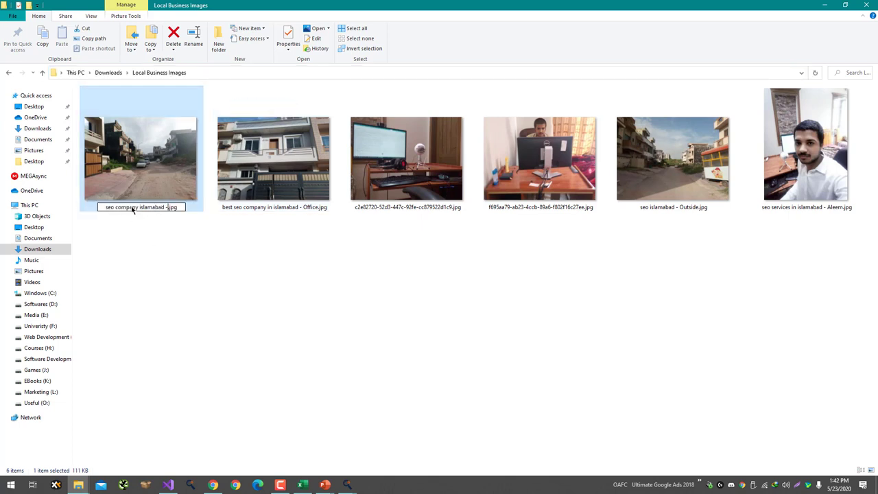
{"action": "type", "text": "Parking"}
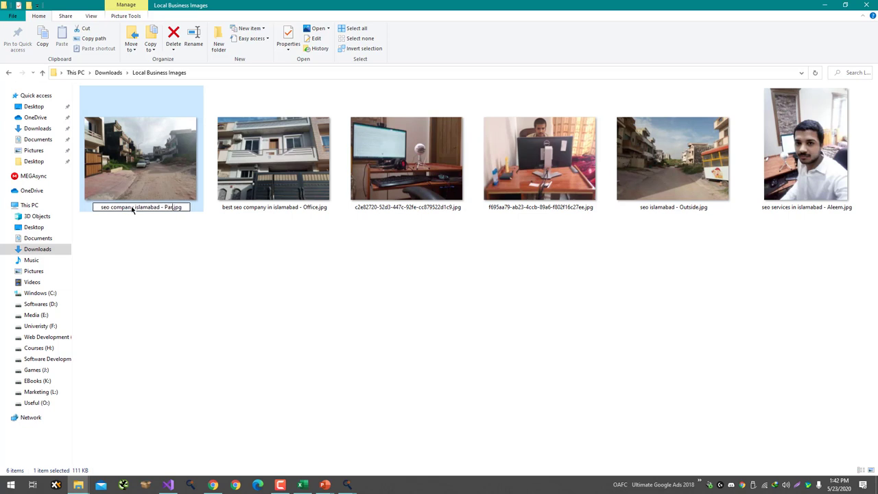
{"action": "key", "text": "Return"}
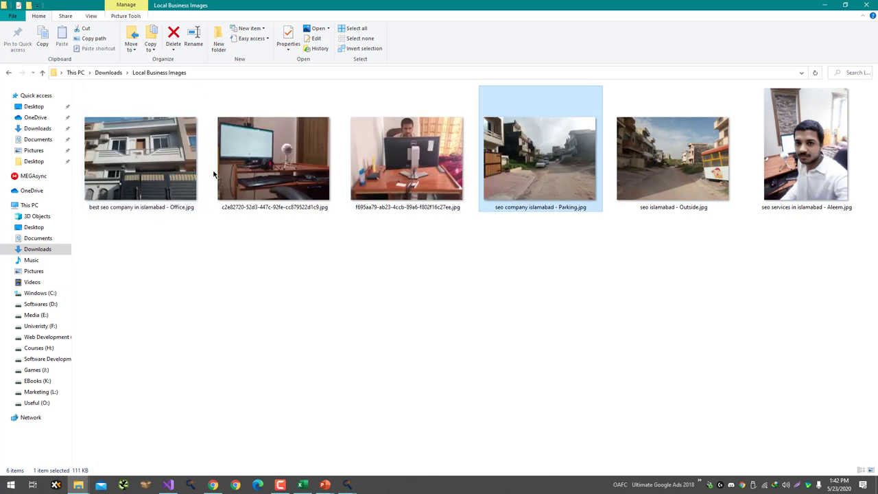
{"action": "left_click", "coordinate": [223, 171]}
{"action": "key", "text": "F2"}
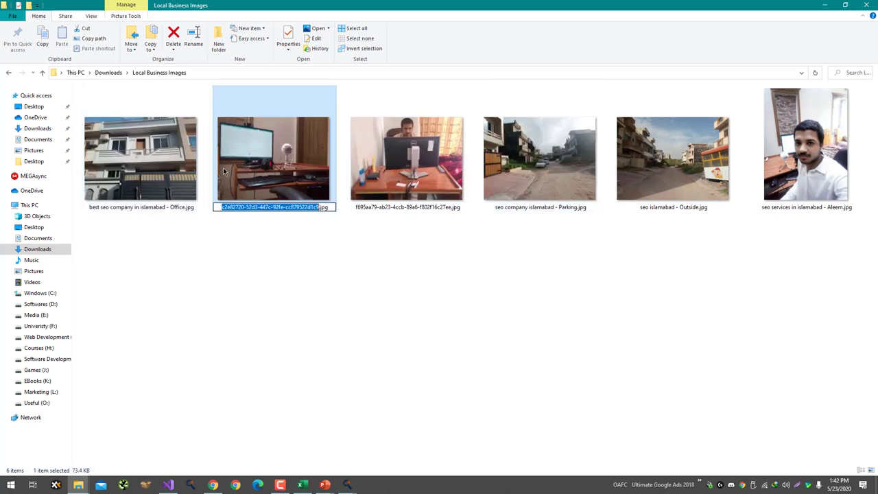
Rename the photo of someone at the desk to 'Employees'
{"action": "left_click", "coordinate": [391, 180]}
{"action": "key", "text": "F2"}
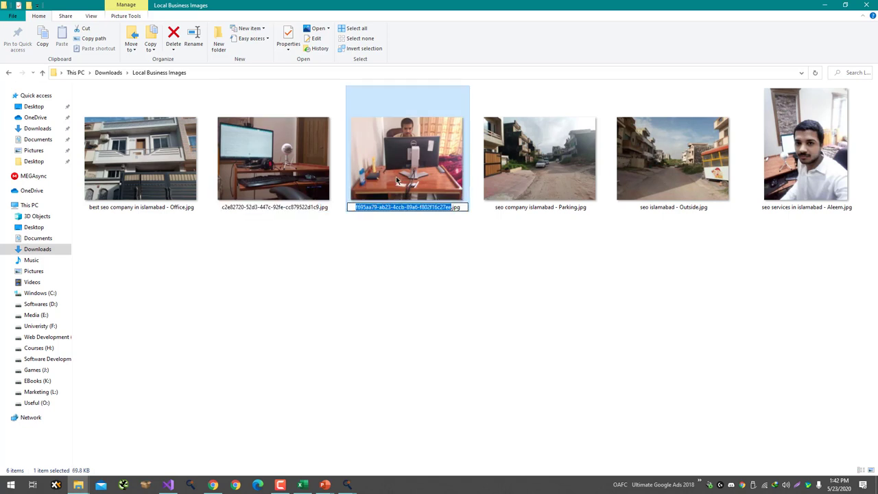
{"action": "type", "text": "Employ"}
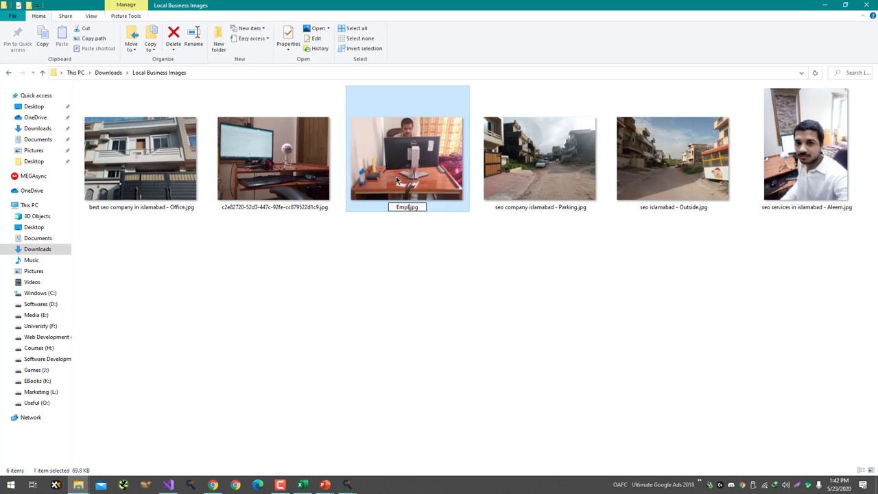
{"action": "type", "text": "ees"}
{"action": "key", "text": "Return"}
{"action": "key", "text": "F2"}
Paste 'Employees' into a temporary Chrome tab, close it, and return to Local Business Images
{"action": "left_click", "coordinate": [213, 485]}
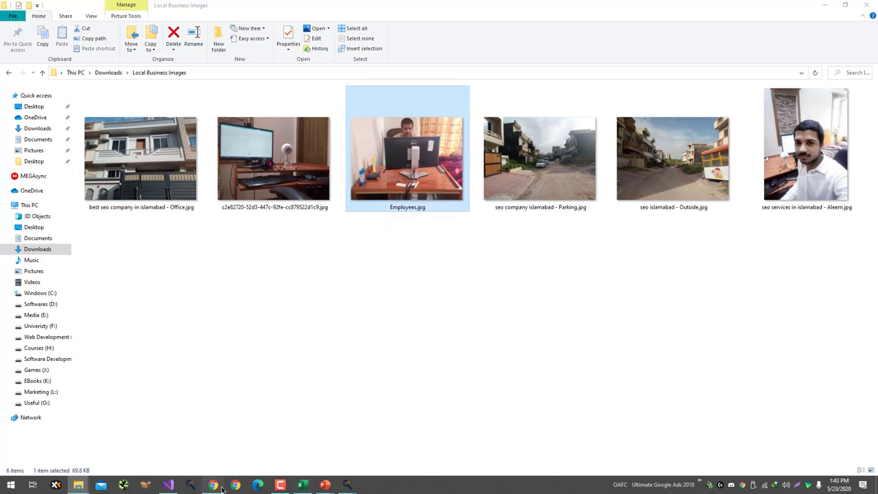
{"action": "key", "text": "ctrl+t"}
{"action": "key", "text": "ctrl+v"}
{"action": "key", "text": "ctrl+w"}
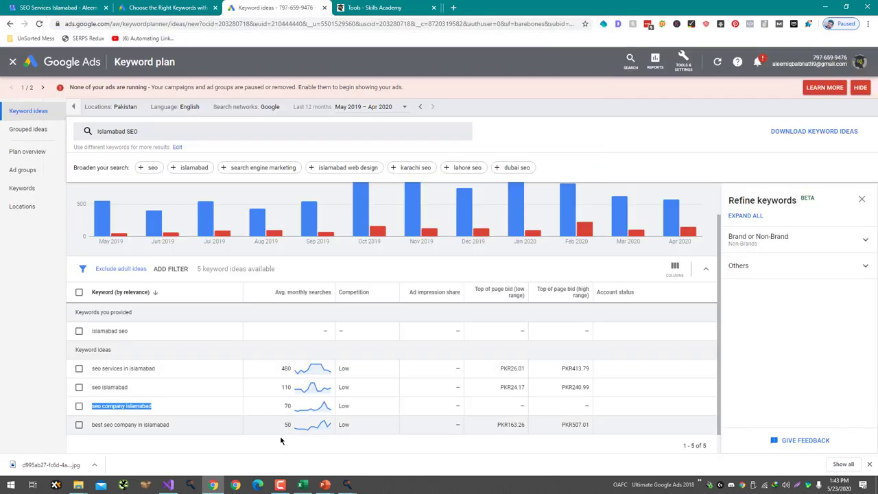
{"action": "left_click", "coordinate": [280, 486]}
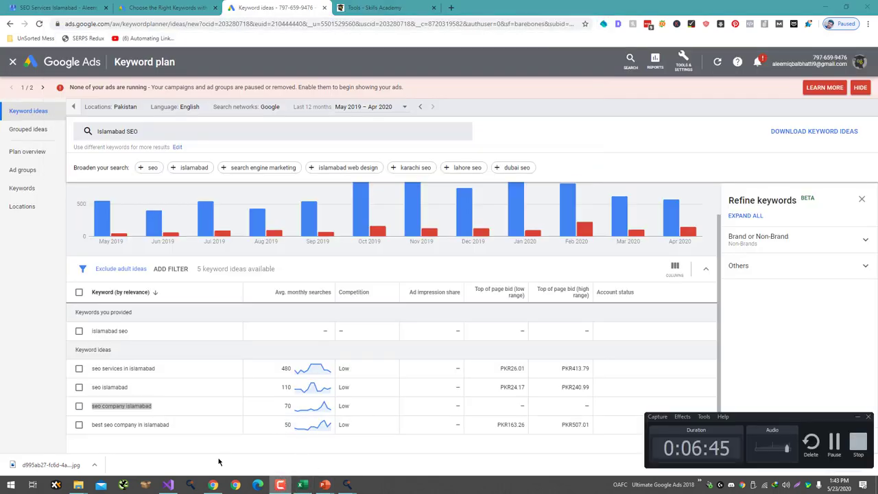
{"action": "mouse_move", "coordinate": [79, 485]}
{"action": "left_click", "coordinate": [49, 446]}
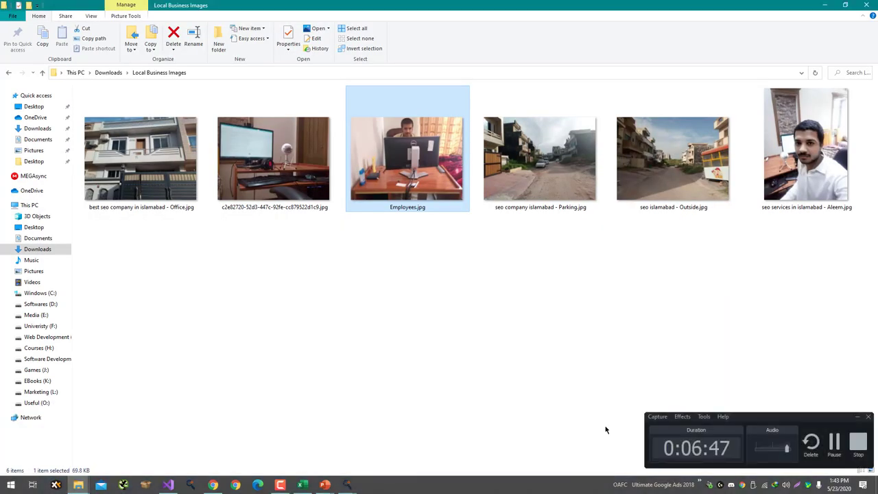
{"action": "left_click", "coordinate": [857, 416]}
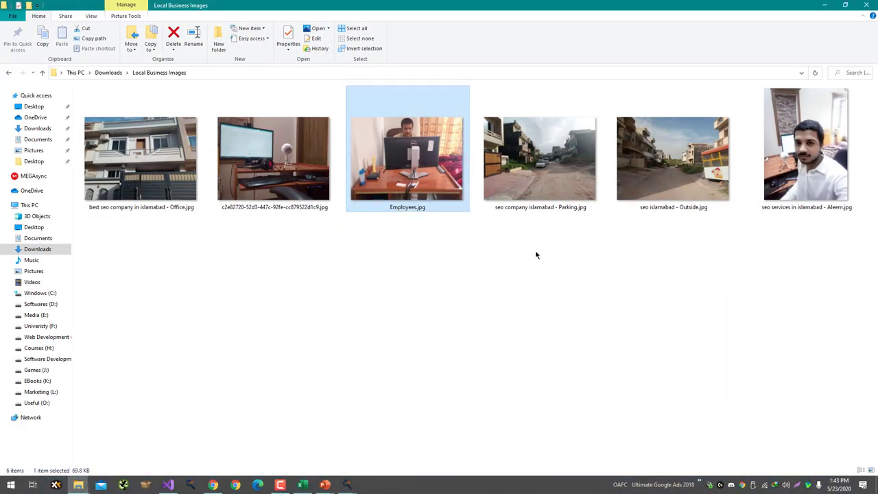
Rename the randomly named desk photo to 'Working Desk.jpg' and clear the selection
{"action": "left_click", "coordinate": [310, 201]}
{"action": "key", "text": "F2"}
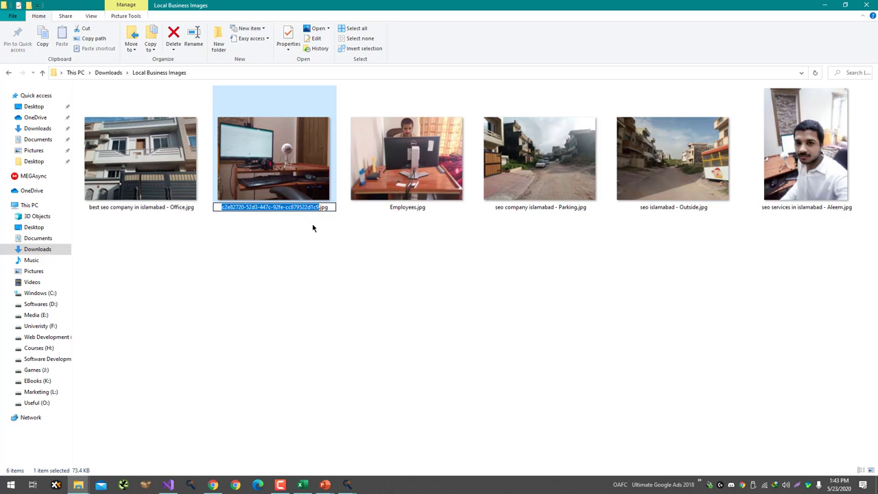
{"action": "type", "text": "Working De"}
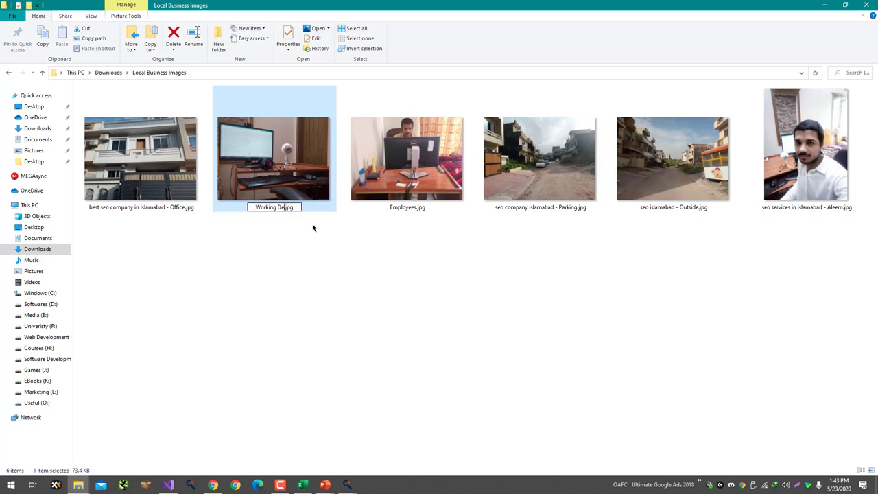
{"action": "type", "text": "sk"}
{"action": "key", "text": "Return"}
{"action": "left_click", "coordinate": [441, 261]}
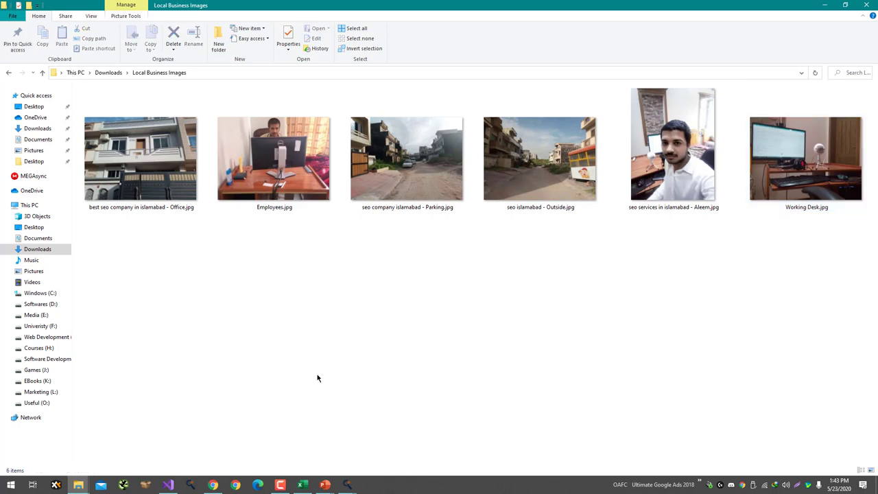
Load the portrait photo from Downloads > Local Business Images into Image Geo Tagger and open Map
{"action": "mouse_move", "coordinate": [348, 484]}
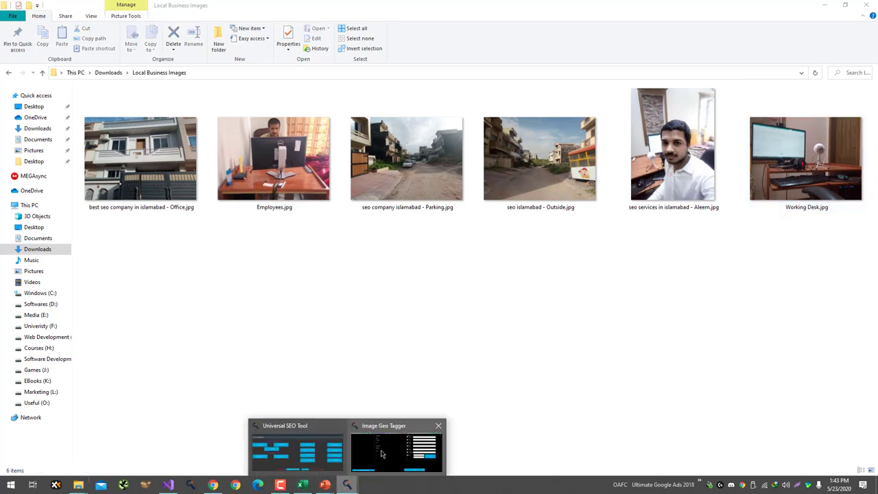
{"action": "left_click", "coordinate": [396, 450]}
{"action": "left_click", "coordinate": [111, 240]}
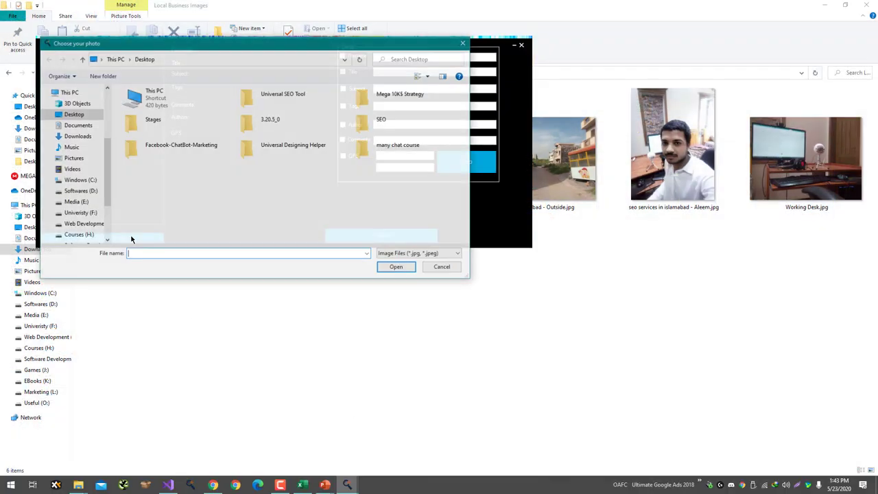
{"action": "left_click", "coordinate": [76, 137]}
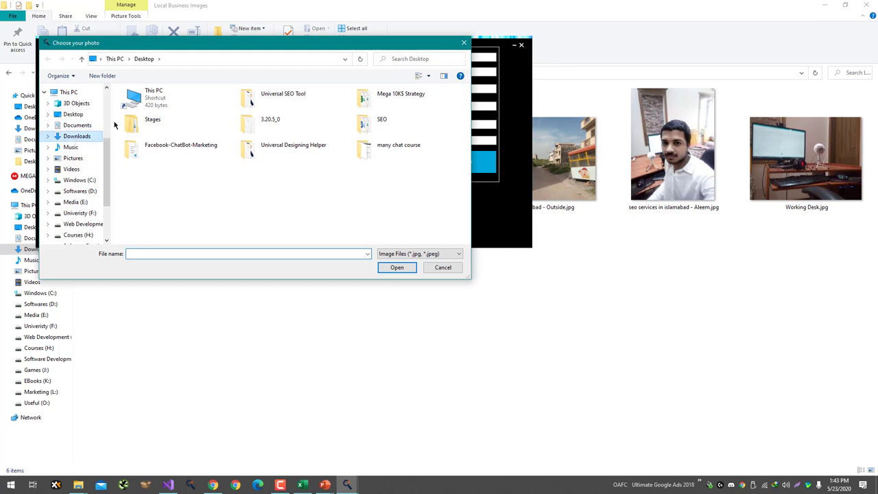
{"action": "double_click", "coordinate": [200, 129]}
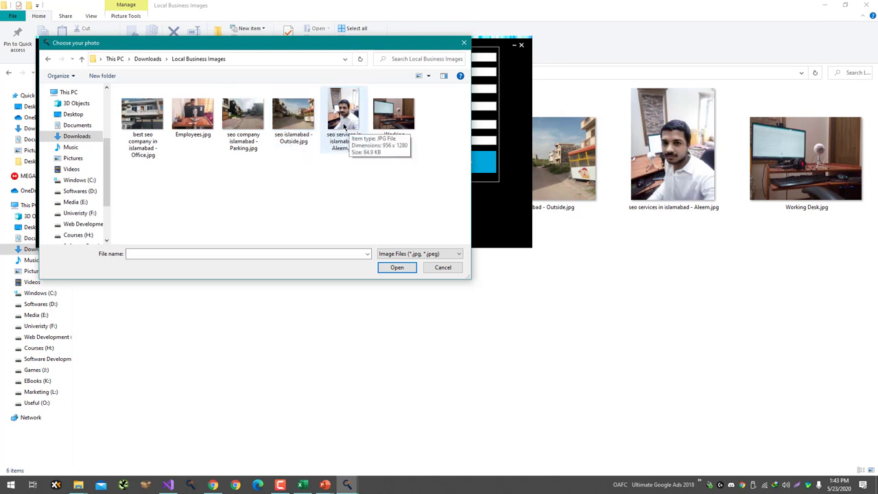
{"action": "double_click", "coordinate": [345, 126]}
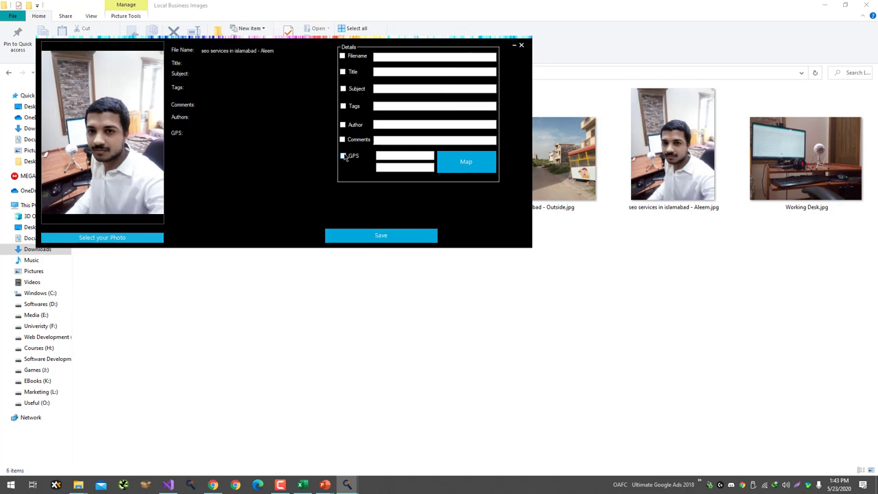
{"action": "left_click", "coordinate": [445, 171]}
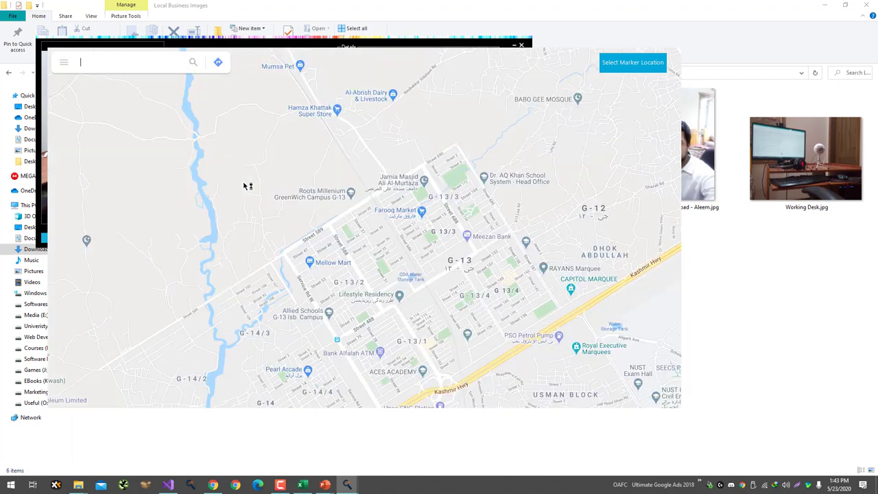
Search Google for 'Islamabad SEO services' in a new Chrome tab
{"action": "left_click", "coordinate": [212, 485]}
{"action": "key", "text": "ctrl+t"}
{"action": "type", "text": "A"}
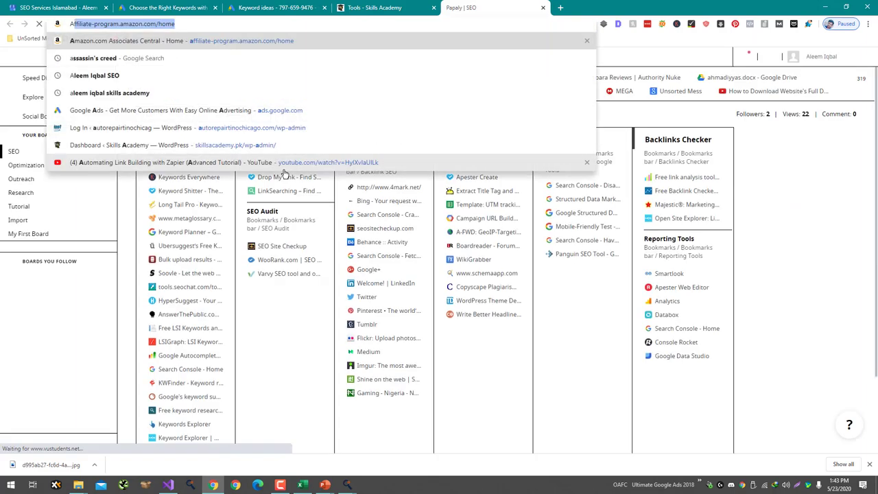
{"action": "type", "text": "leem"}
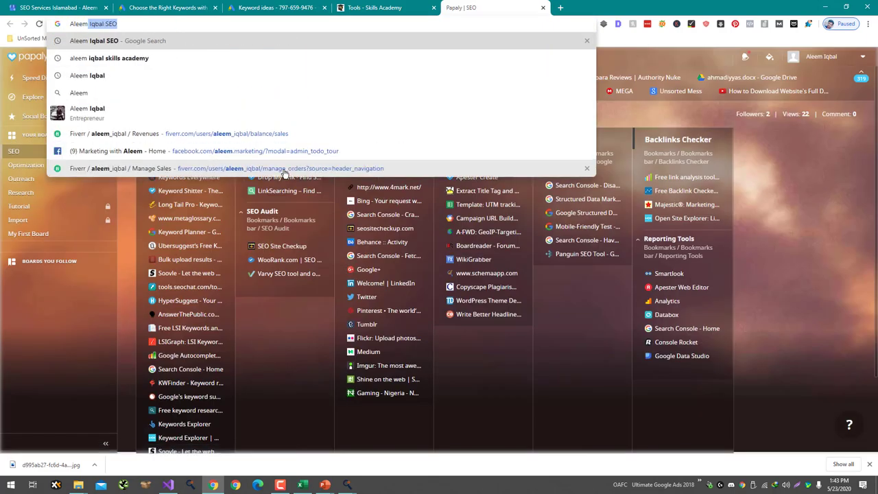
{"action": "key", "text": "Escape"}
{"action": "type", "text": "Is"}
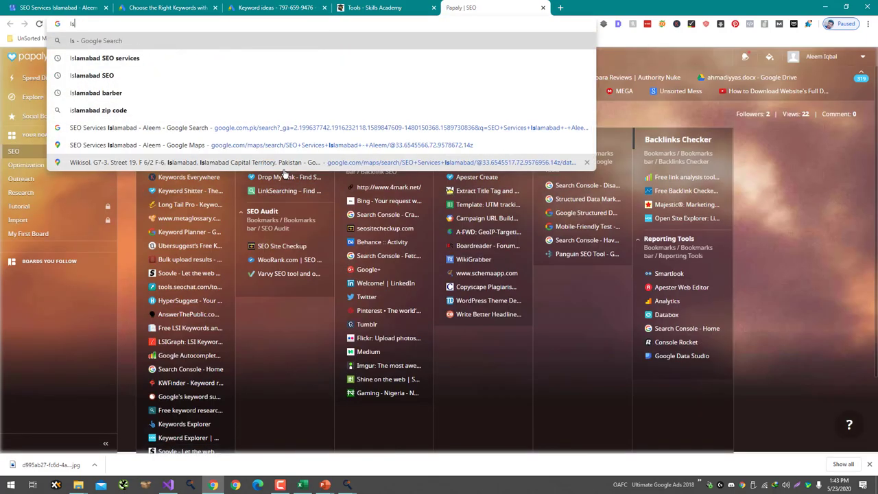
{"action": "key", "text": "Down"}
{"action": "key", "text": "Return"}
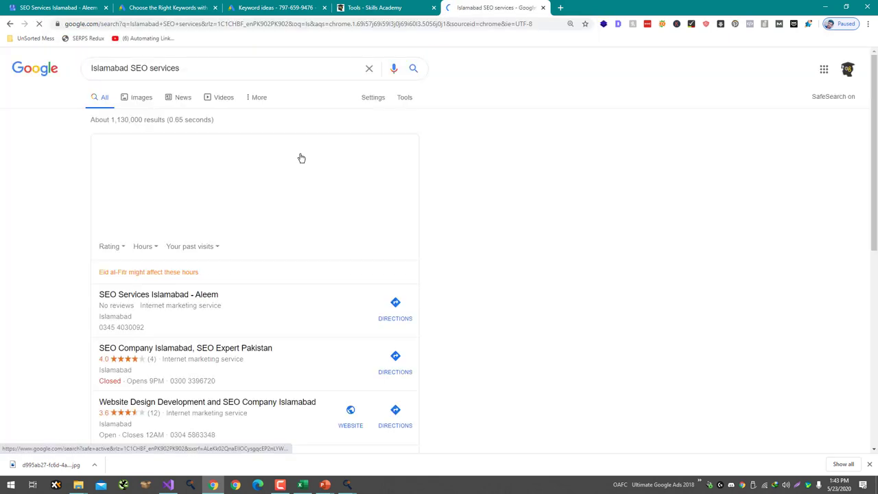
Add the owner's name to the search, then switch to the Google My Business dashboard
{"action": "left_click", "coordinate": [295, 70]}
{"action": "type", "text": "Aleem"}
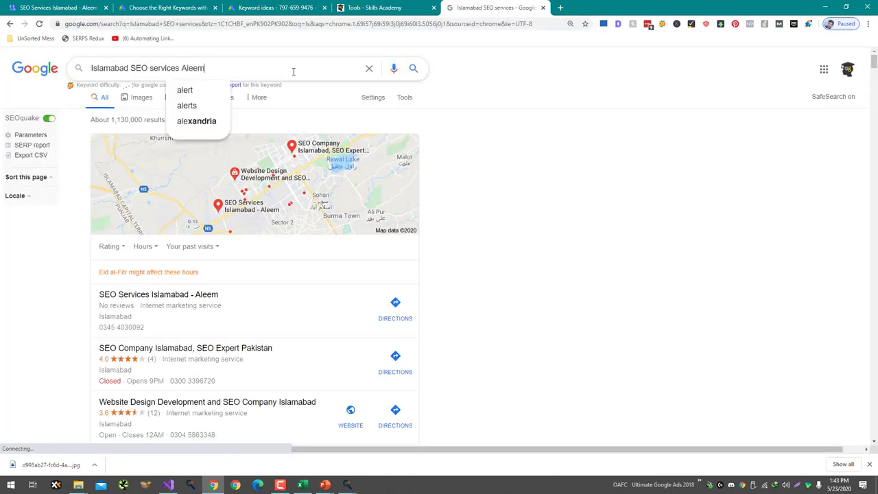
{"action": "key", "text": "Return"}
{"action": "left_click", "coordinate": [23, 7]}
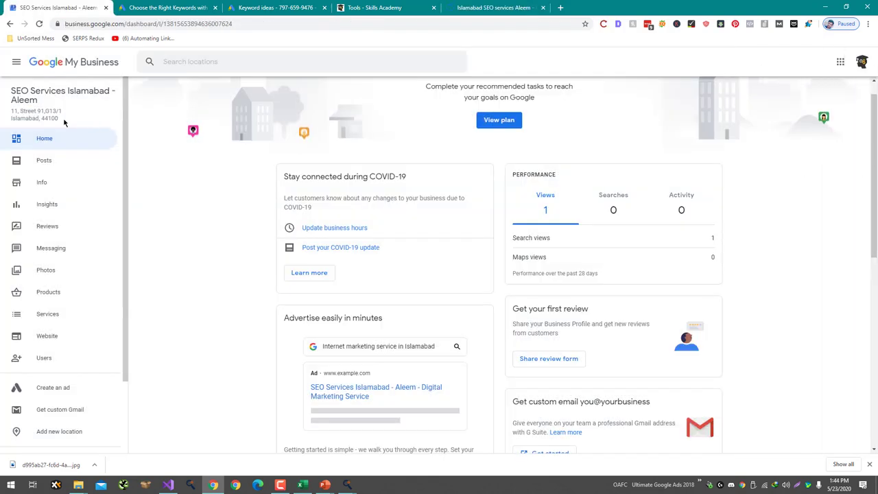
Copy the GMB sidebar address and search it on the map to set GPS 33.6448067, 72.9554216
{"action": "left_click_drag", "start_coordinate": [63, 122], "coordinate": [7, 115]}
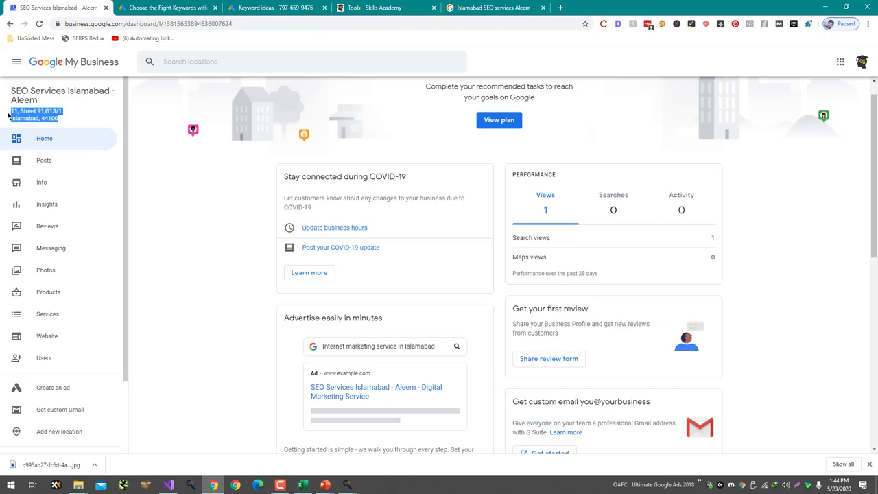
{"action": "key", "text": "alt+Tab"}
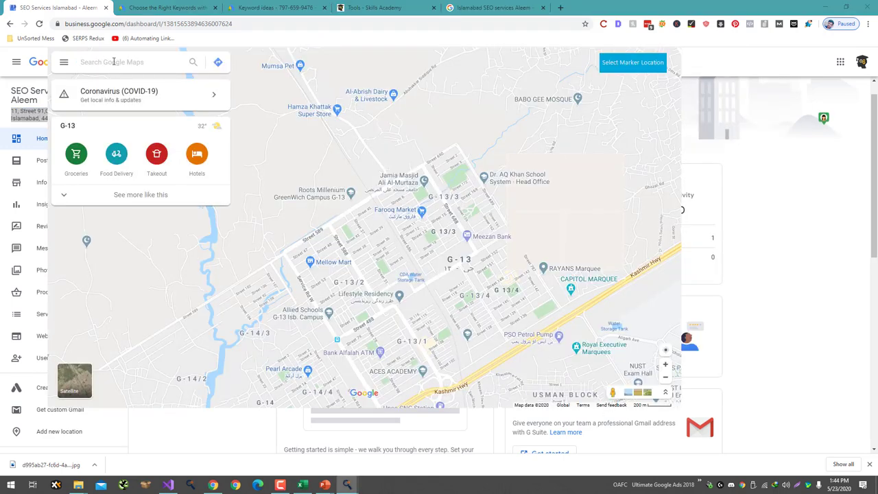
{"action": "left_click", "coordinate": [114, 61]}
{"action": "key", "text": "Return"}
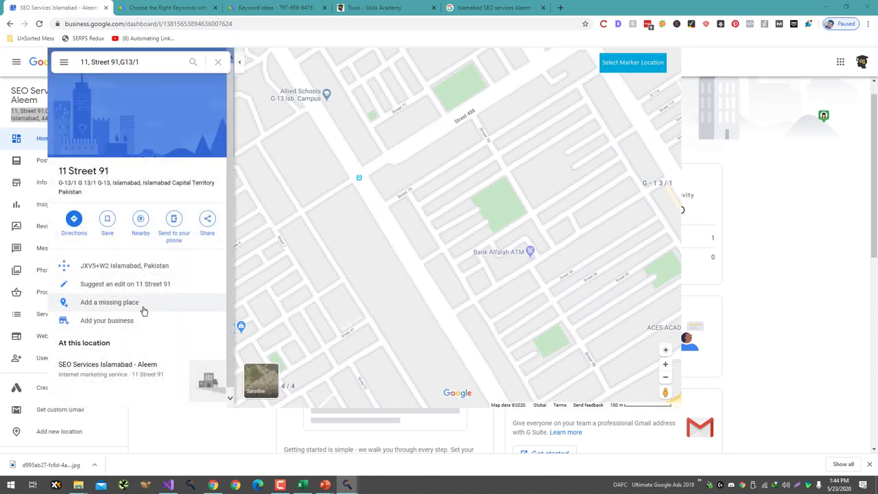
{"action": "scroll", "coordinate": [90, 290], "scroll_direction": "down", "scroll_amount": 1}
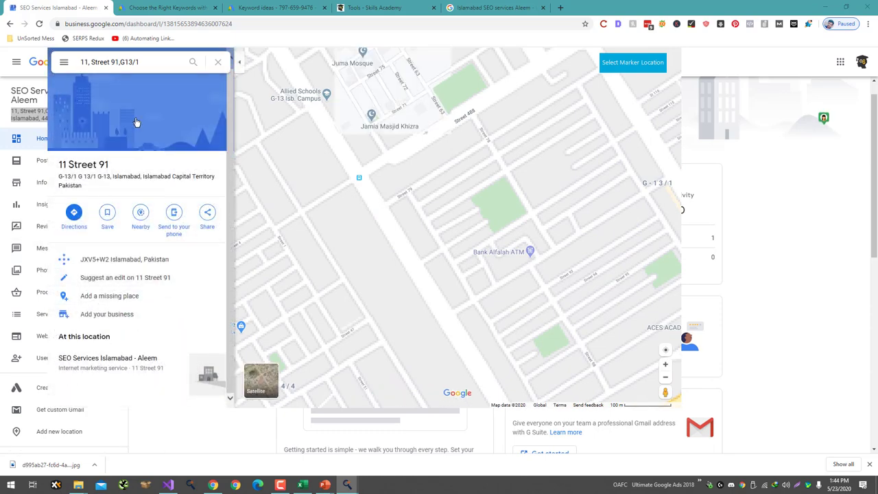
{"action": "left_click", "coordinate": [622, 68]}
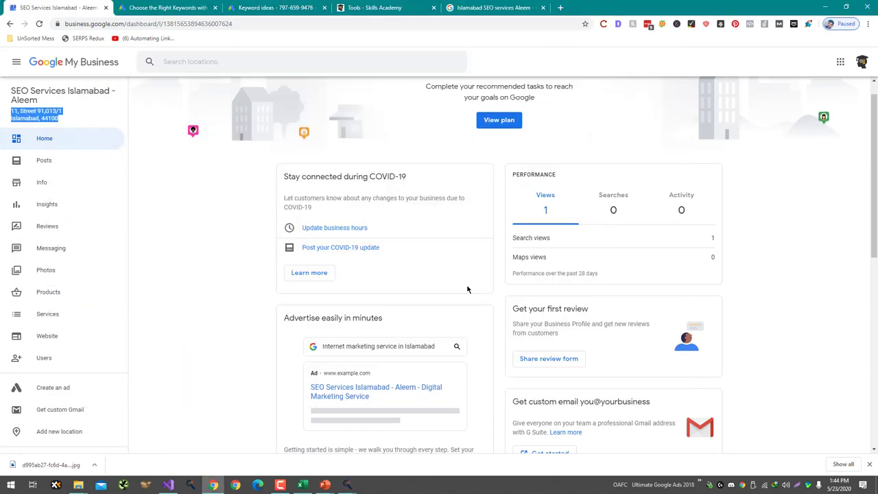
{"action": "mouse_move", "coordinate": [347, 484]}
{"action": "left_click", "coordinate": [374, 452]}
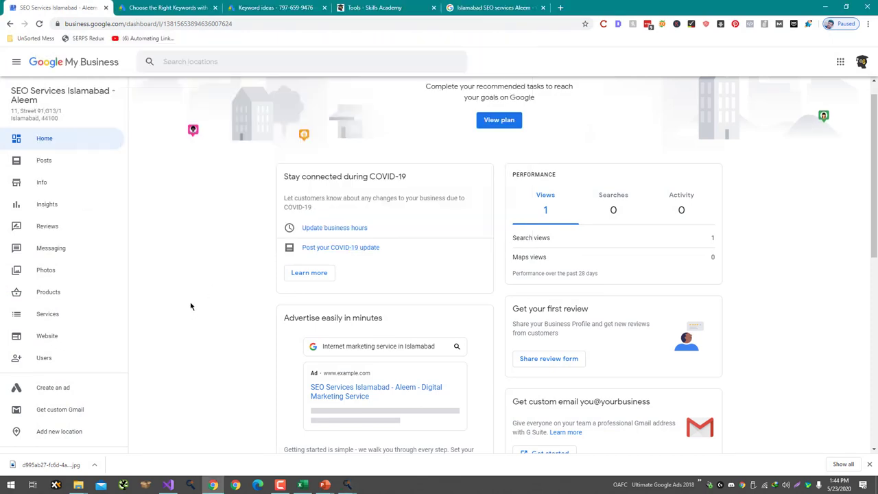
{"action": "key", "text": "alt+Tab"}
{"action": "key", "text": "Tab"}
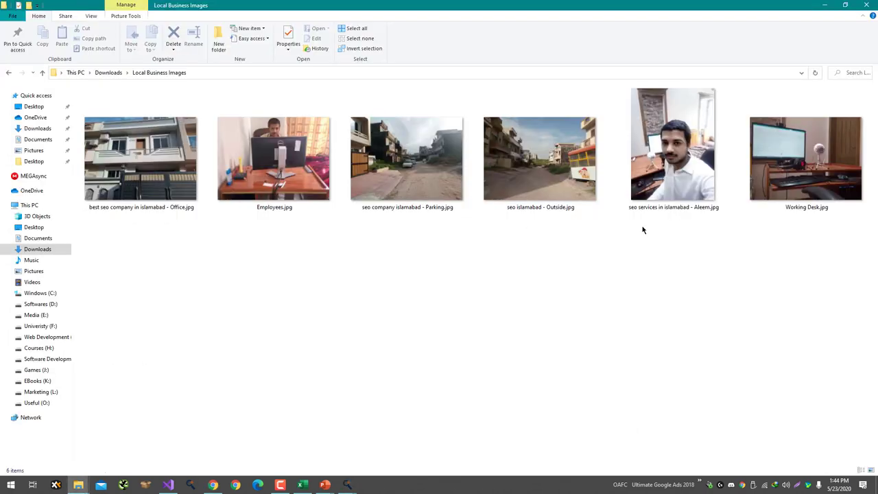
Paste the portrait photo's file name into Filename and trim it to 'seo services in islamabad'
{"action": "left_click", "coordinate": [651, 200]}
{"action": "left_click", "coordinate": [653, 206]}
{"action": "key", "text": "ctrl+c"}
{"action": "key", "text": "alt+Tab"}
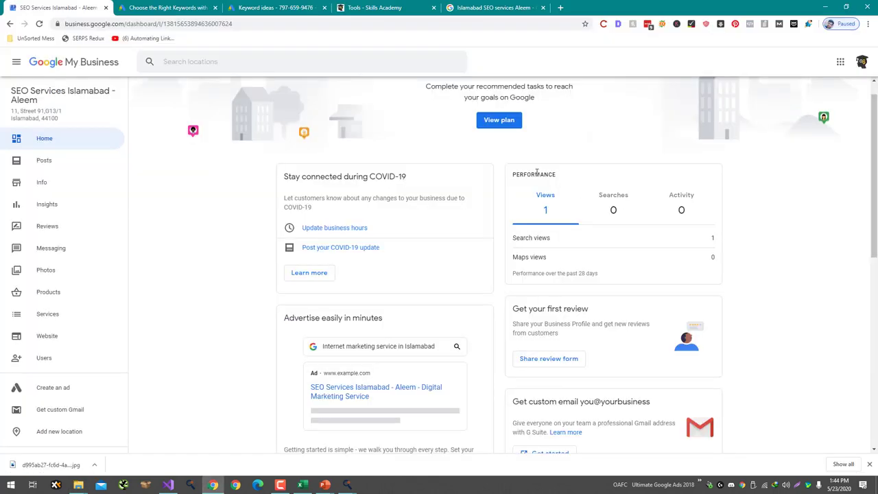
{"action": "key", "text": "alt+Tab"}
{"action": "key", "text": "Tab"}
{"action": "left_click", "coordinate": [407, 56]}
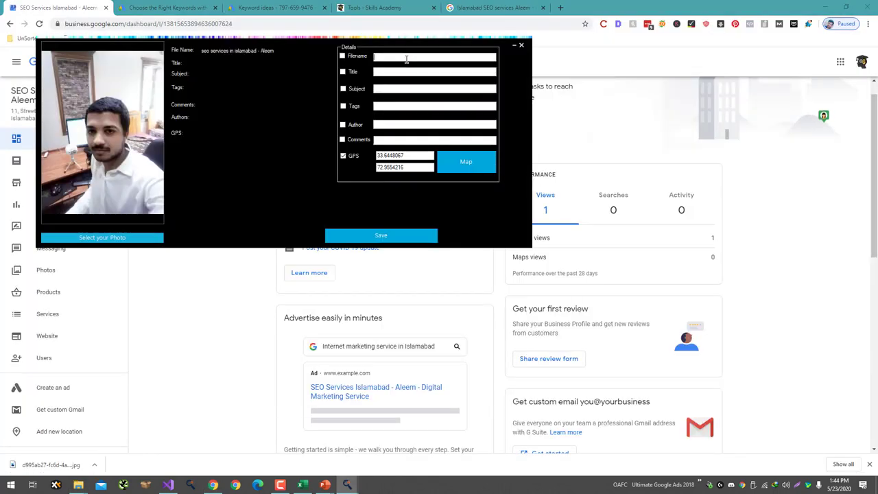
{"action": "key", "text": "ctrl+v"}
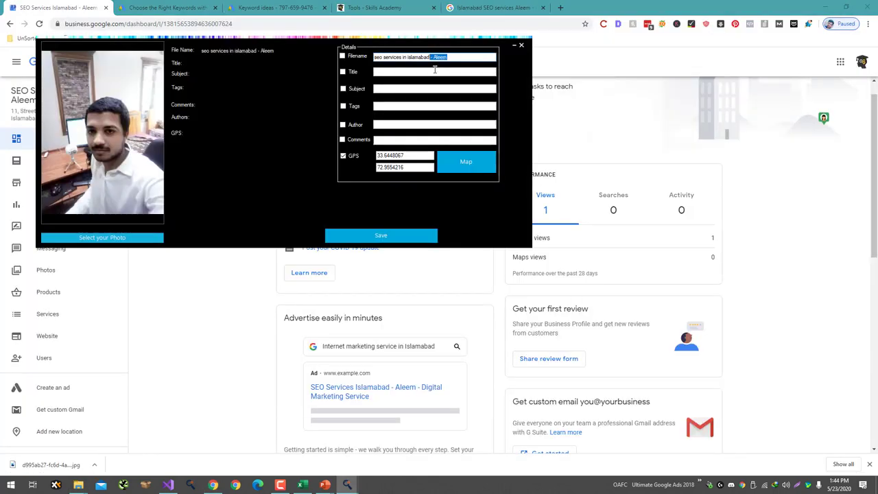
{"action": "key", "text": "BackSpace"}
{"action": "key", "text": "ctrl+a"}
Move the keyword 'seo services in islamabad' from the Filename field into Title
{"action": "left_click", "coordinate": [421, 71]}
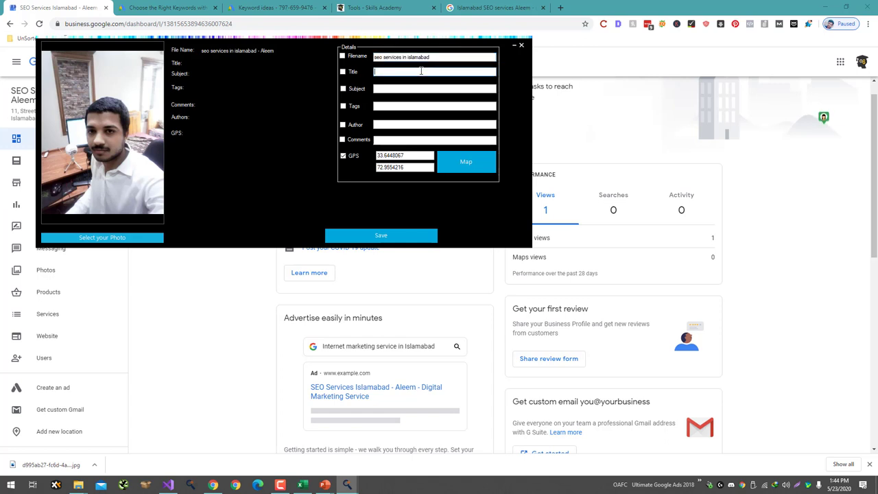
{"action": "left_click", "coordinate": [417, 58]}
{"action": "key", "text": "ctrl+a"}
{"action": "key", "text": "ctrl+x"}
{"action": "left_click", "coordinate": [418, 72]}
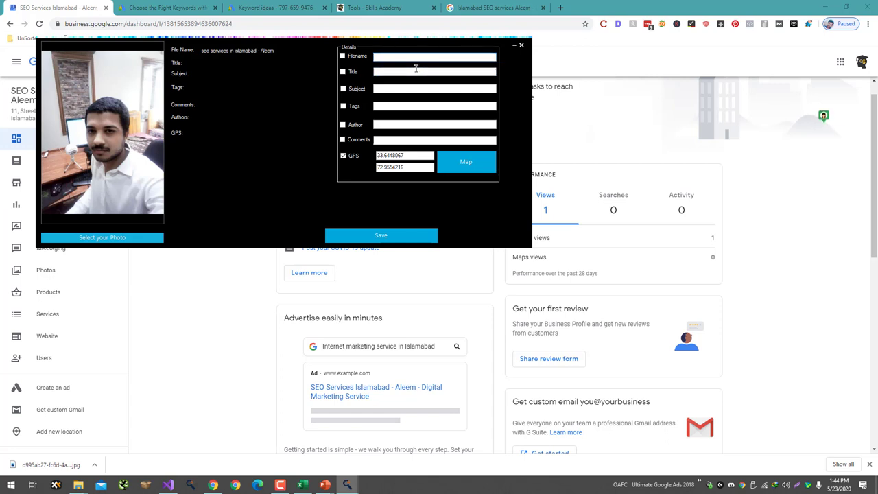
{"action": "key", "text": "ctrl+v"}
Paste the keyword into Subject, Tags, Author and Comments, then save it to the Aleem photo
{"action": "left_click", "coordinate": [404, 88]}
{"action": "key", "text": "ctrl+v"}
{"action": "left_click", "coordinate": [402, 105]}
{"action": "key", "text": "ctrl+v"}
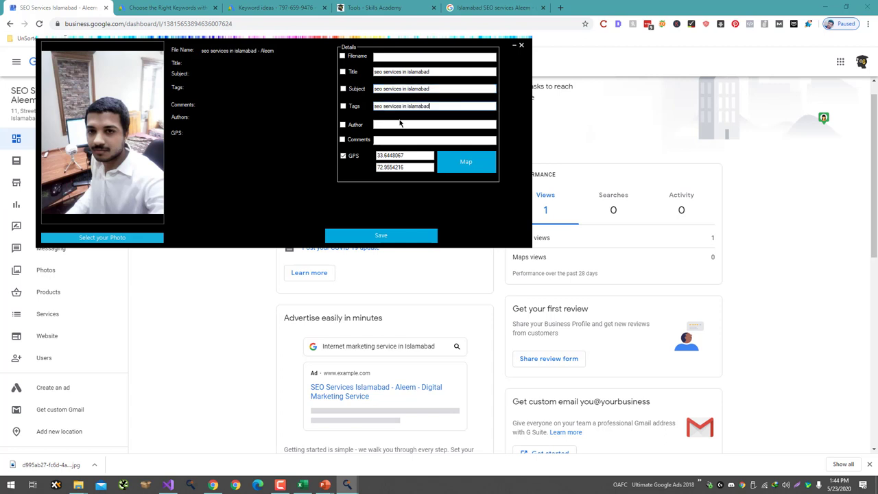
{"action": "left_click", "coordinate": [402, 123]}
{"action": "key", "text": "ctrl+v"}
{"action": "left_click", "coordinate": [398, 139]}
{"action": "key", "text": "ctrl+v"}
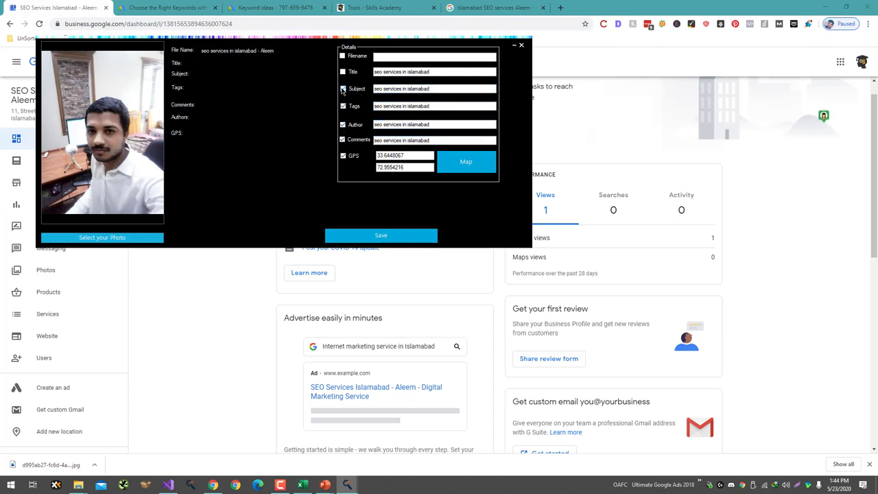
{"action": "left_click", "coordinate": [350, 236]}
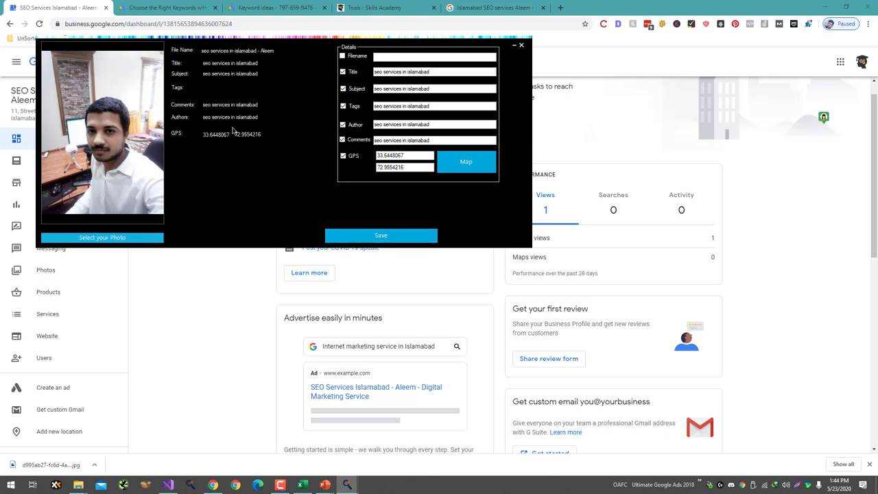
{"action": "key", "text": "alt+Tab"}
{"action": "key", "text": "alt+Tab"}
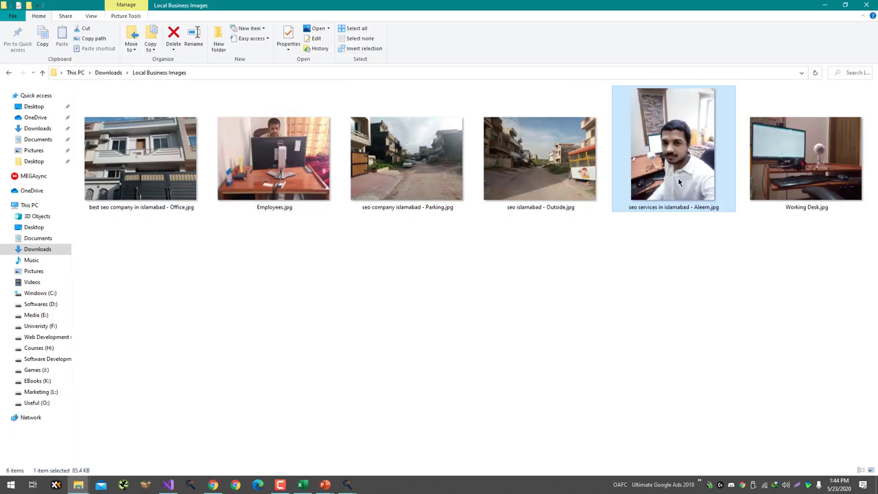
Set Aleem.jpg's Tags to 'seo services in islamabad' on the Properties Details tab and confirm with OK
{"action": "right_click", "coordinate": [679, 182]}
{"action": "left_click", "coordinate": [735, 468]}
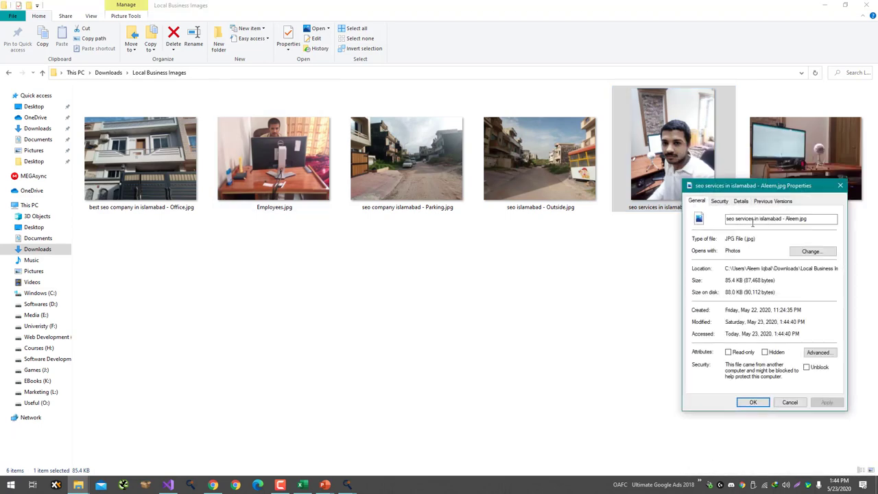
{"action": "left_click", "coordinate": [720, 201]}
{"action": "left_click", "coordinate": [741, 201]}
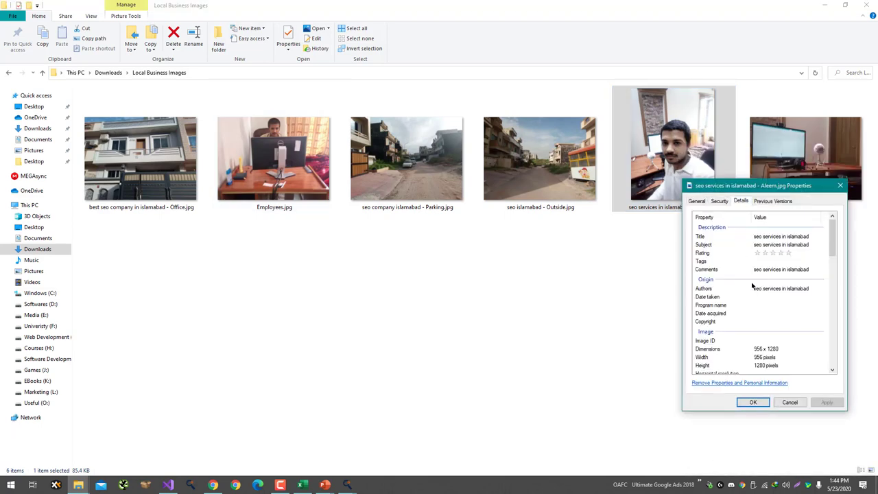
{"action": "left_click", "coordinate": [765, 261]}
{"action": "key", "text": "ctrl+v"}
{"action": "left_click", "coordinate": [766, 291]}
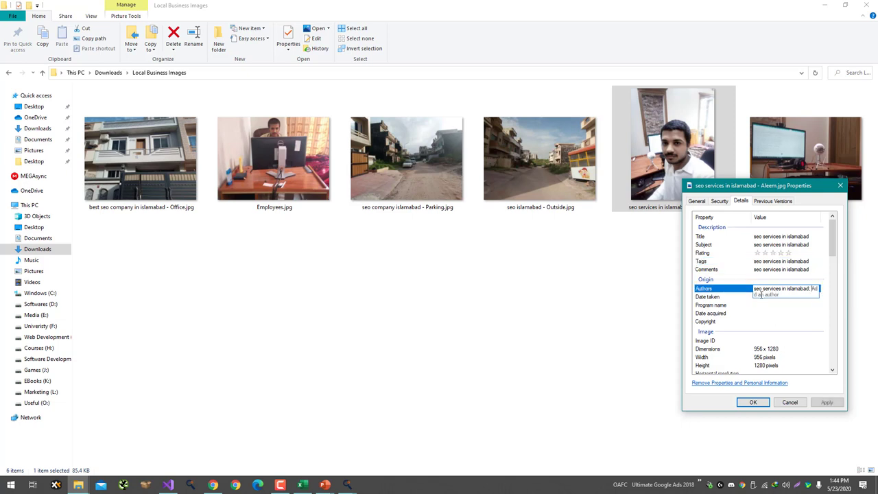
{"action": "left_click", "coordinate": [753, 402]}
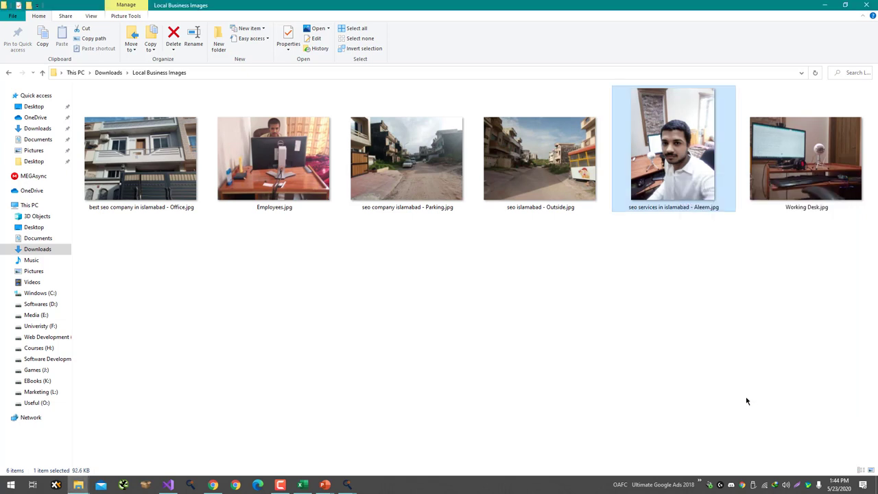
{"action": "left_click", "coordinate": [555, 179]}
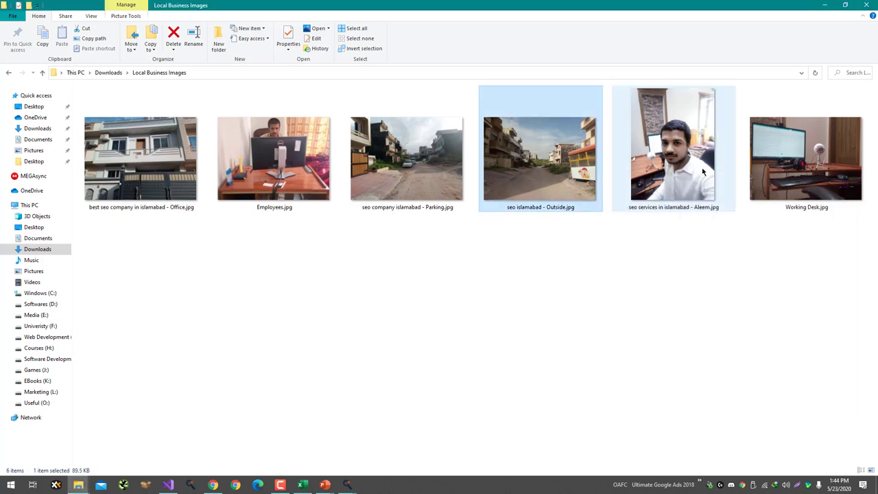
Close and reopen Image Geo Tagger, then load the 'best seo company in islamabad - Office' photo
{"action": "key", "text": "alt+Tab"}
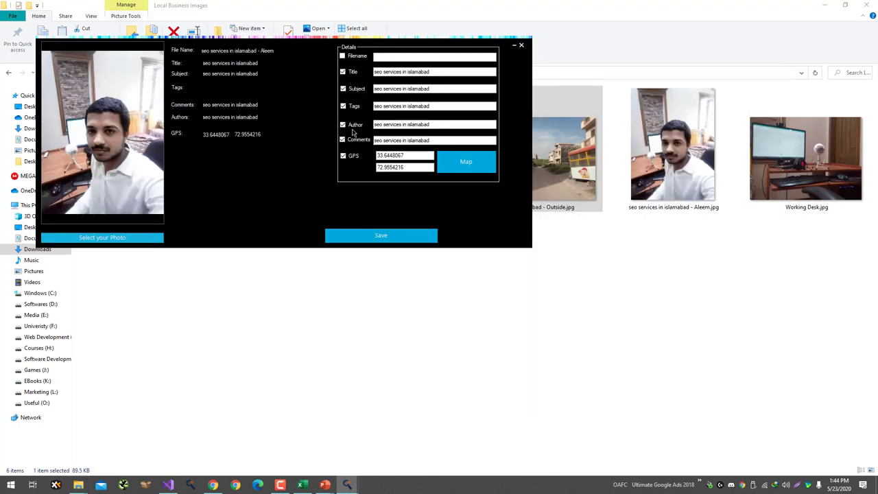
{"action": "left_click", "coordinate": [129, 239]}
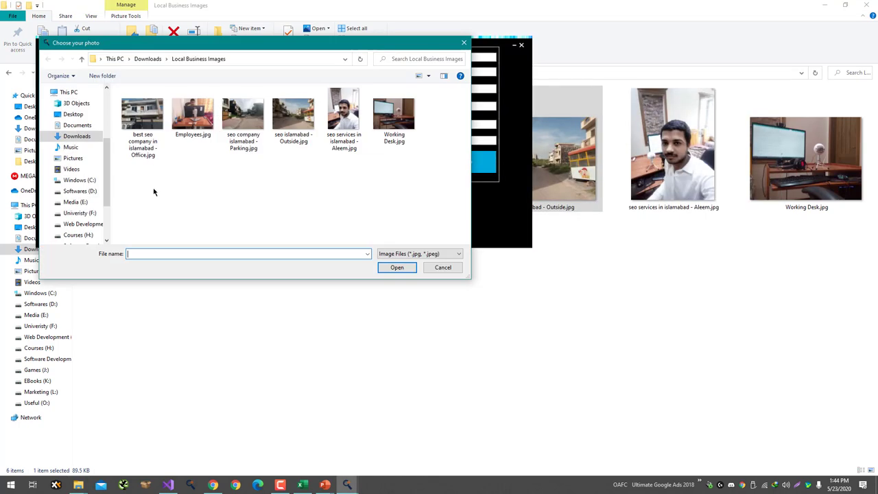
{"action": "double_click", "coordinate": [147, 149]}
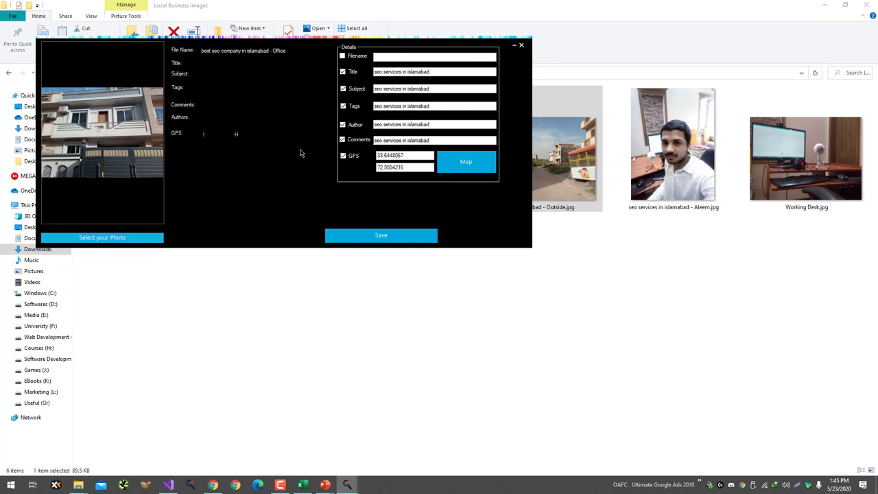
{"action": "left_click", "coordinate": [347, 484]}
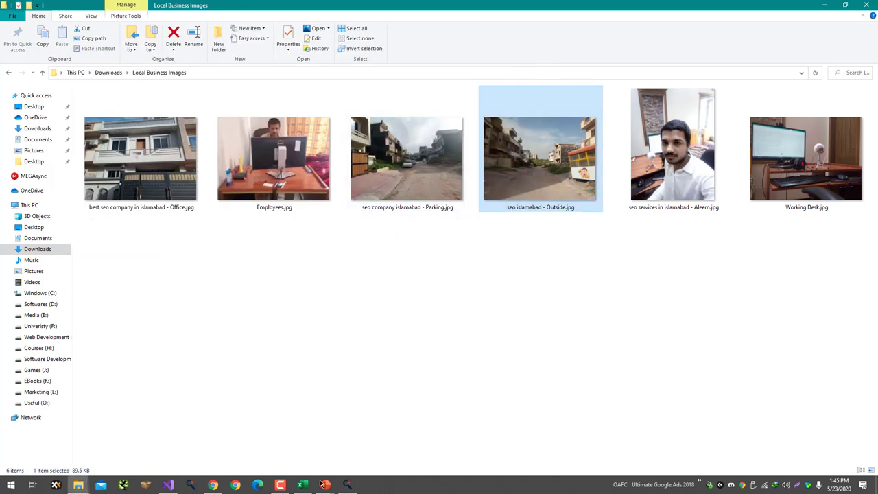
{"action": "left_click", "coordinate": [347, 484]}
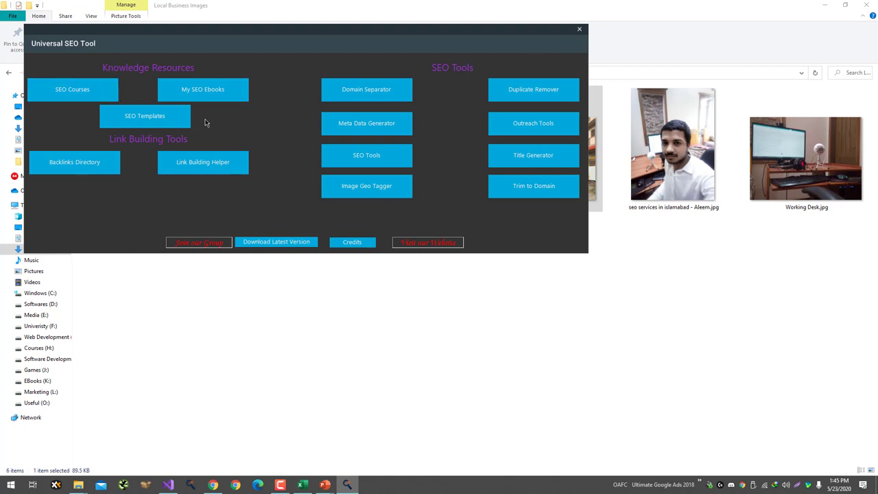
{"action": "left_click", "coordinate": [358, 198]}
{"action": "left_click", "coordinate": [176, 264]}
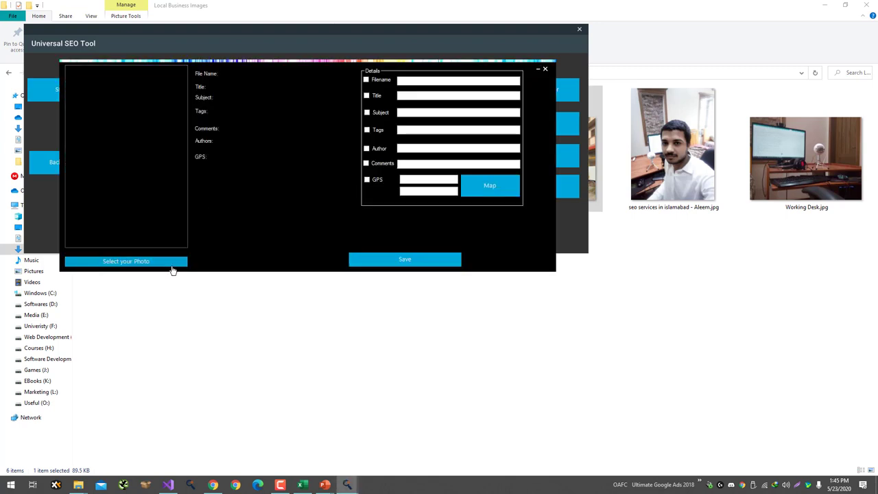
{"action": "double_click", "coordinate": [166, 163]}
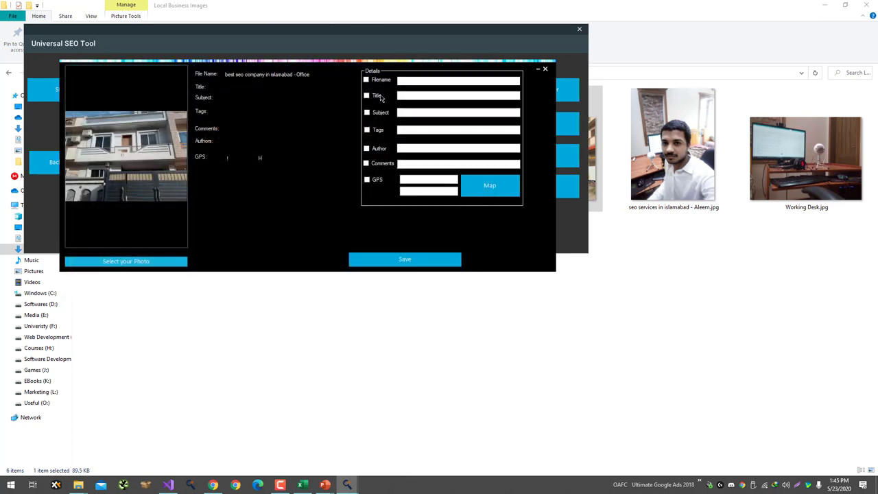
{"action": "left_click", "coordinate": [553, 264]}
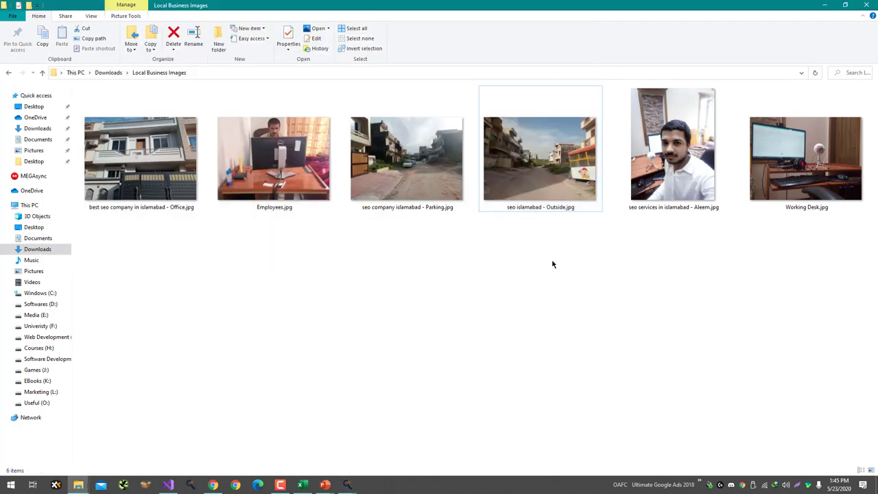
Copy 'best seo company in islamabad' from the Office photo's file name
{"action": "left_click", "coordinate": [169, 205]}
{"action": "key", "text": "F2"}
{"action": "left_click", "coordinate": [165, 207]}
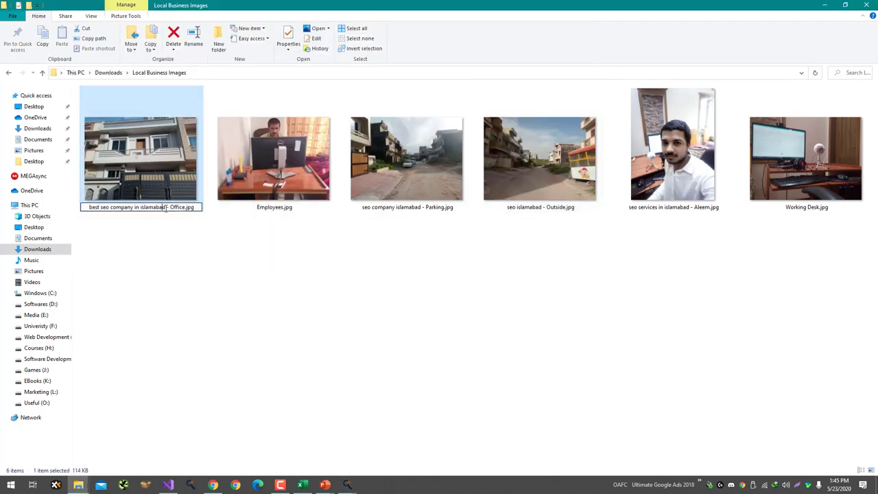
{"action": "key", "text": "shift+Home"}
{"action": "key", "text": "ctrl+c"}
{"action": "key", "text": "alt+Tab"}
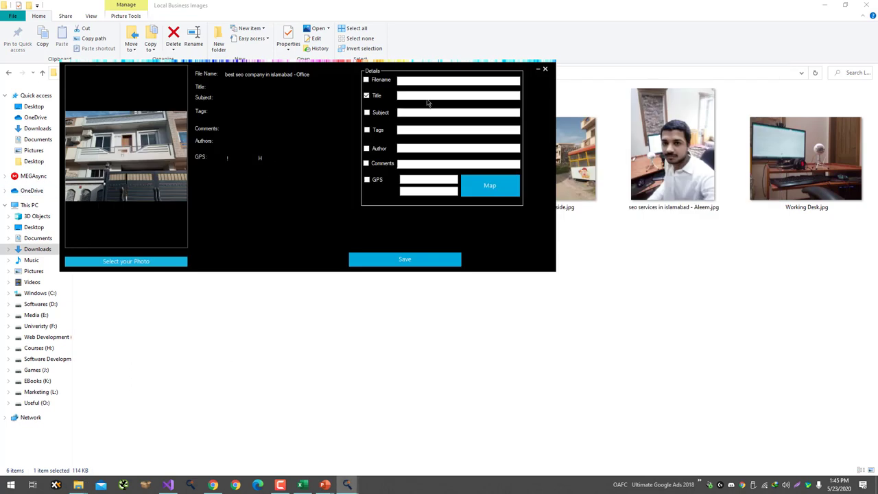
Paste the keyword into Title, Subject, Tags, Author and Comments, and save the Office photo
{"action": "left_click", "coordinate": [420, 96]}
{"action": "key", "text": "ctrl+v"}
{"action": "left_click", "coordinate": [415, 113]}
{"action": "key", "text": "ctrl+v"}
{"action": "left_click", "coordinate": [412, 131]}
{"action": "key", "text": "ctrl+v"}
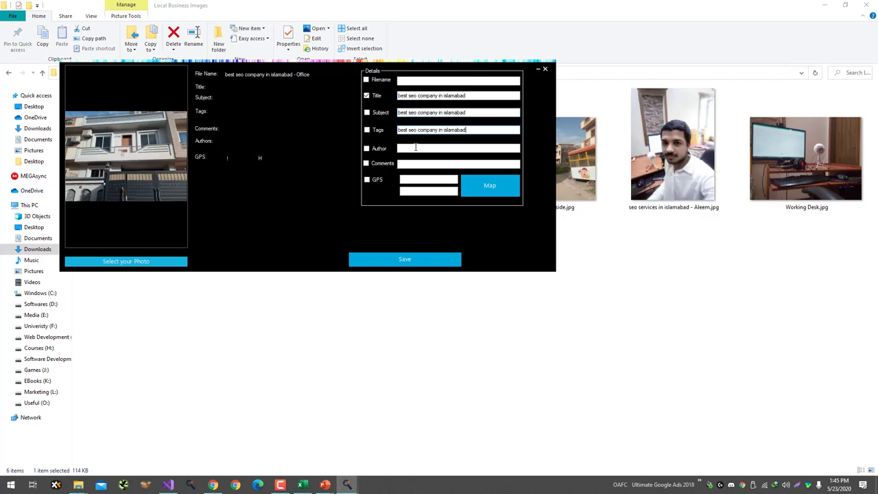
{"action": "left_click", "coordinate": [416, 148]}
{"action": "key", "text": "ctrl+v"}
{"action": "left_click", "coordinate": [416, 164]}
{"action": "key", "text": "ctrl+v"}
{"action": "left_click", "coordinate": [366, 164]}
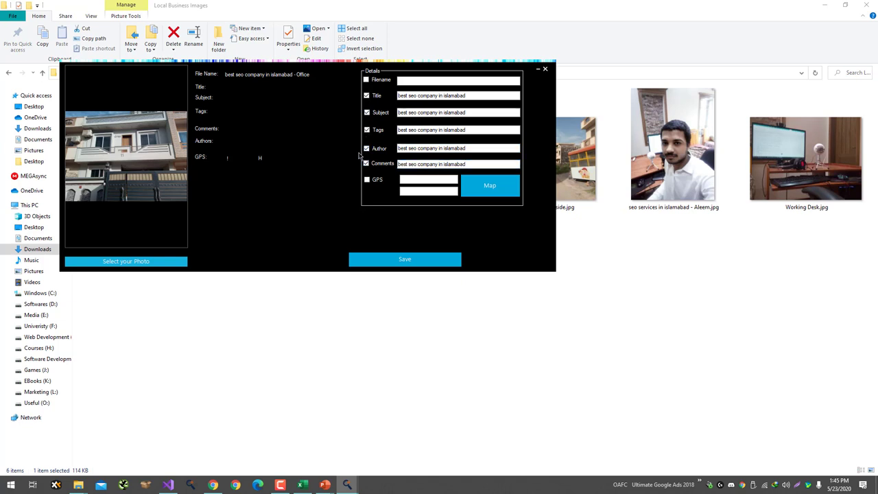
{"action": "left_click", "coordinate": [407, 260]}
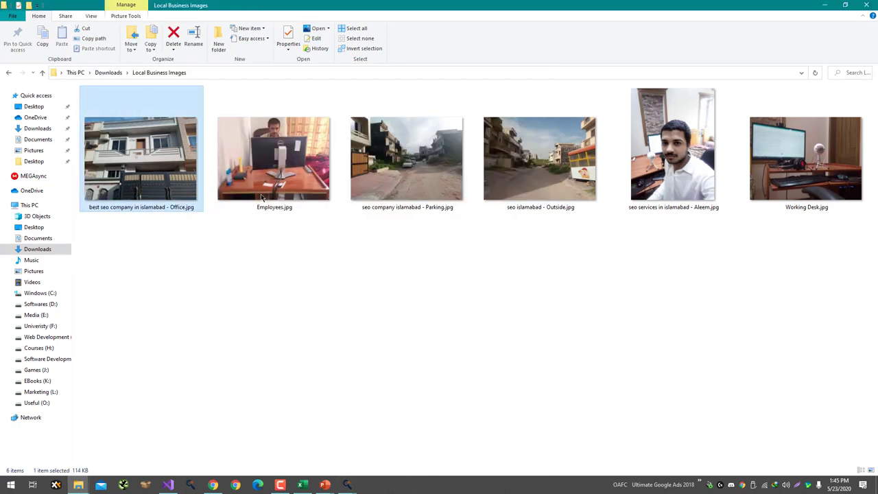
Load Employees.jpg into Image Geo Tagger
{"action": "left_click", "coordinate": [137, 260]}
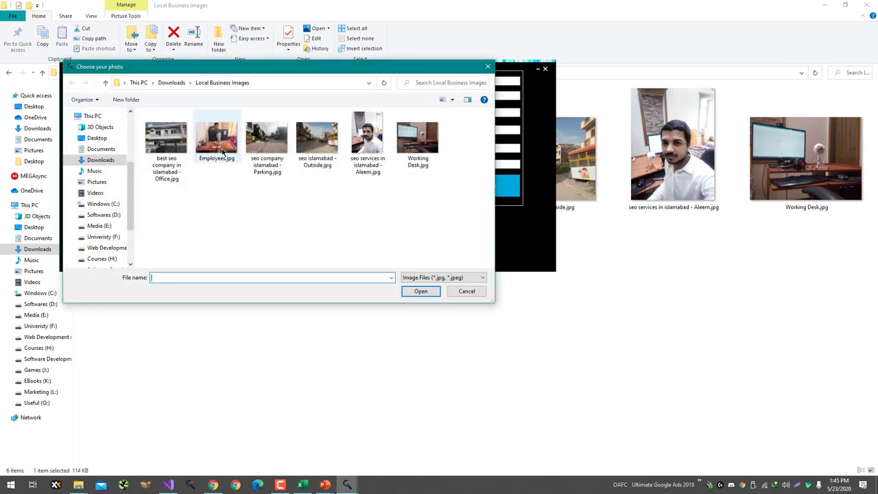
{"action": "double_click", "coordinate": [217, 141]}
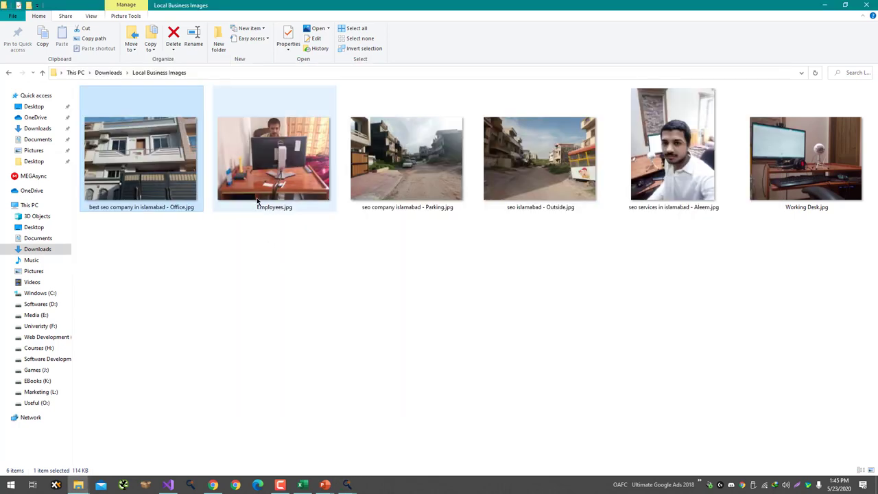
{"action": "left_click", "coordinate": [257, 200]}
{"action": "double_click", "coordinate": [260, 204]}
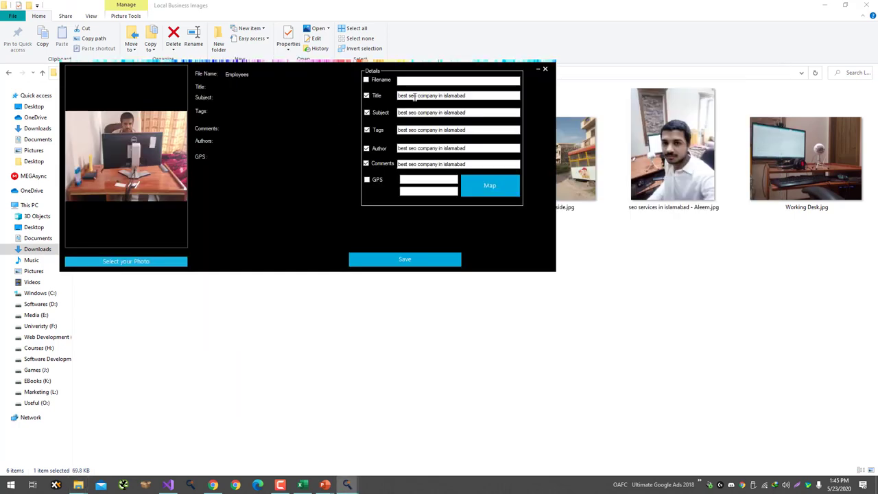
Restore the Title to 'best seo company in islamabad' and bring up the map picker
{"action": "triple_click", "coordinate": [415, 96]}
{"action": "type", "text": "Employees"}
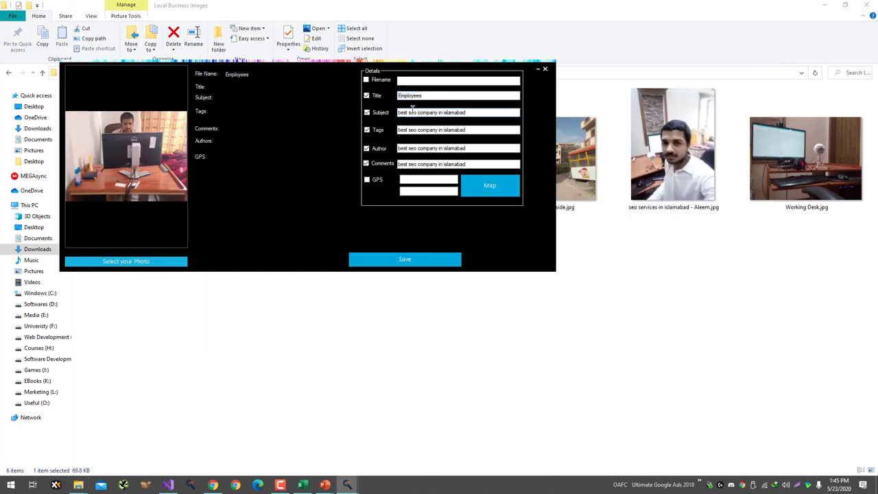
{"action": "triple_click", "coordinate": [415, 112]}
{"action": "key", "text": "ctrl+c"}
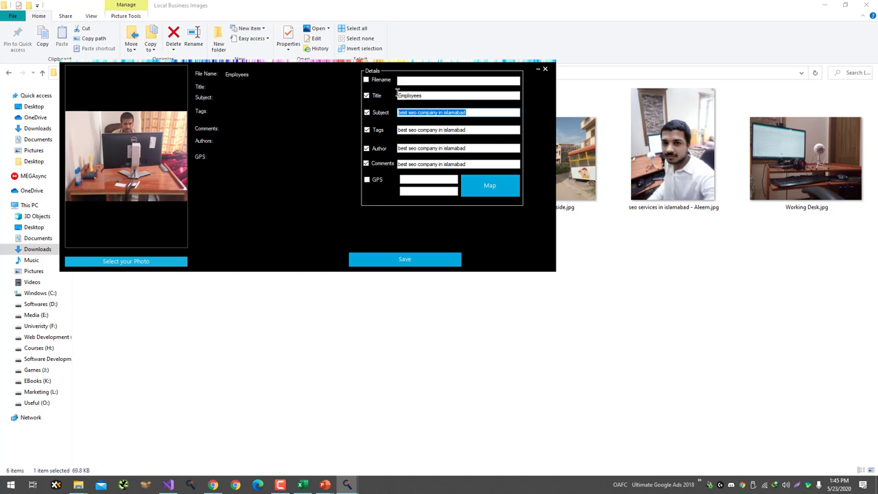
{"action": "triple_click", "coordinate": [405, 95]}
{"action": "key", "text": "ctrl+v"}
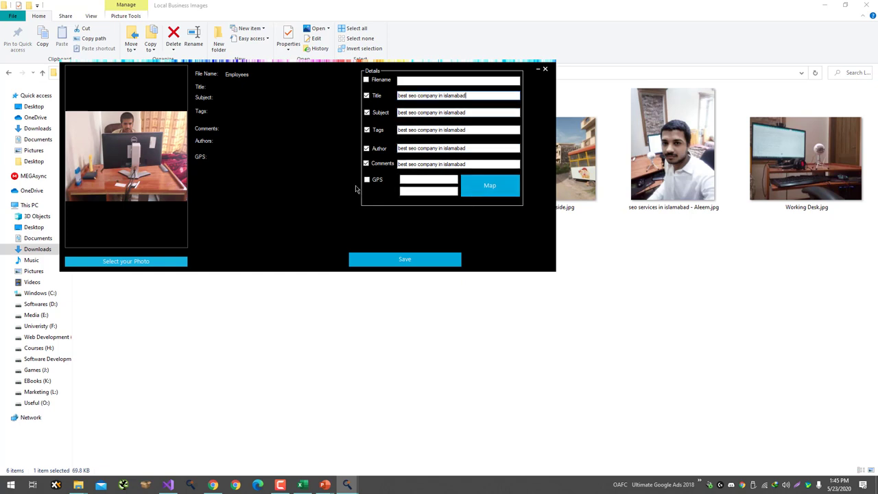
{"action": "left_click", "coordinate": [486, 193]}
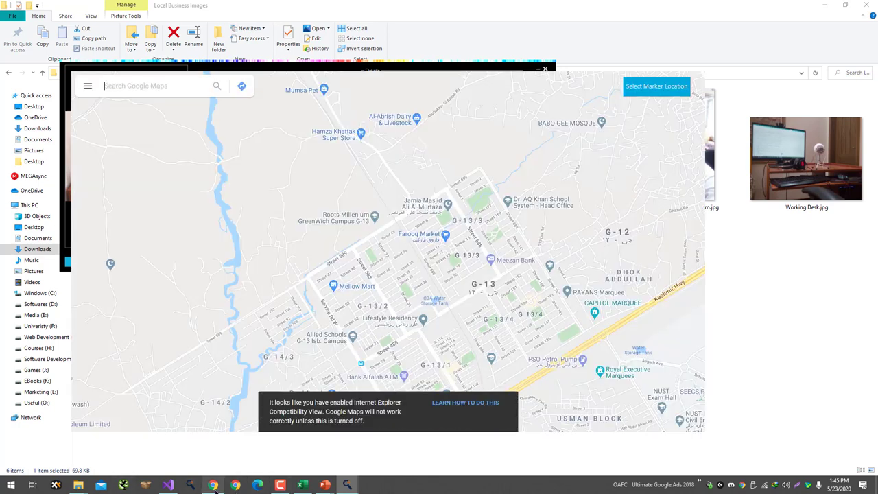
Search the copied GMB address on the map and select the Street 91 G-13/1 marker location
{"action": "left_click", "coordinate": [213, 485]}
{"action": "triple_click", "coordinate": [25, 112]}
{"action": "key", "text": "ctrl+c"}
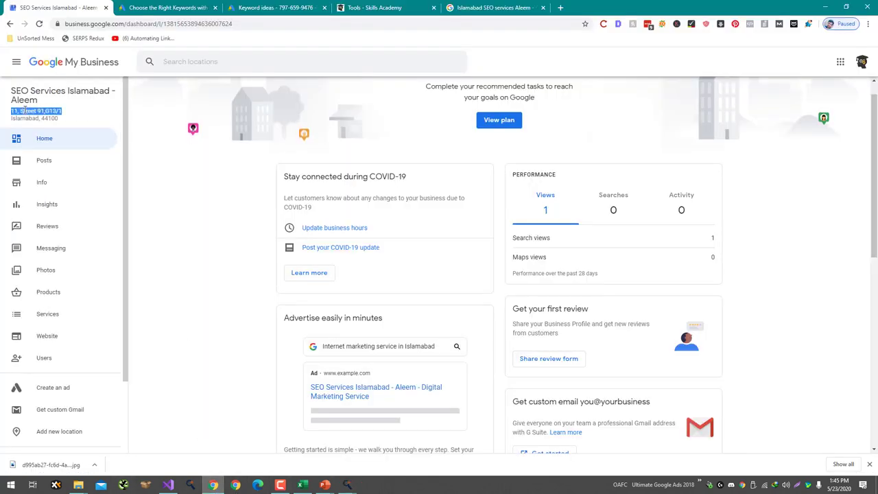
{"action": "left_click_drag", "start_coordinate": [65, 121], "coordinate": [8, 110]}
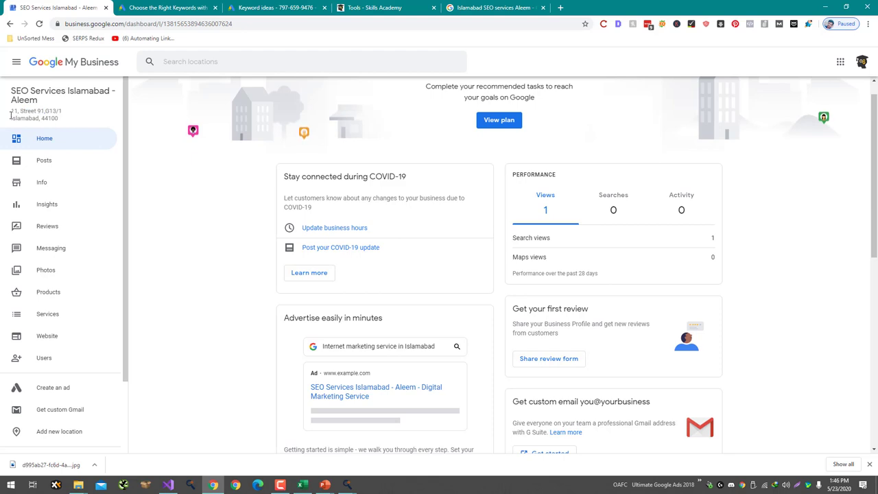
{"action": "left_click_drag", "start_coordinate": [70, 103], "coordinate": [72, 120]}
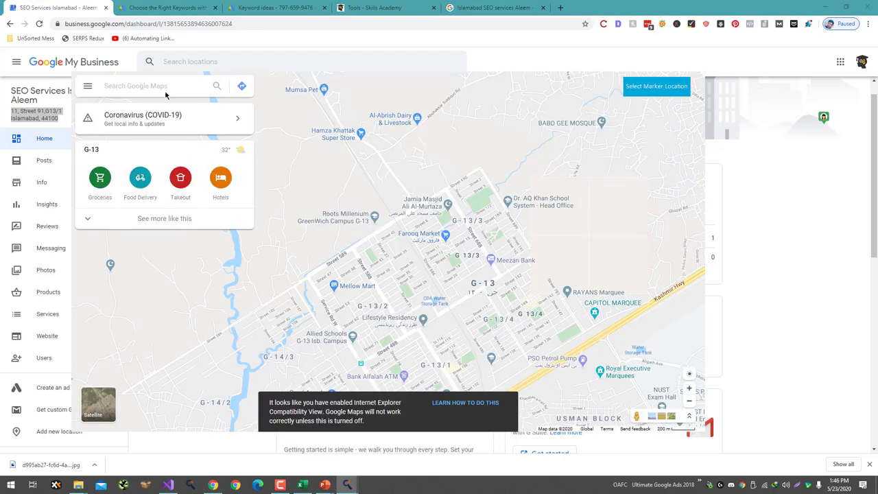
{"action": "left_click", "coordinate": [164, 87]}
{"action": "key", "text": "ctrl+v"}
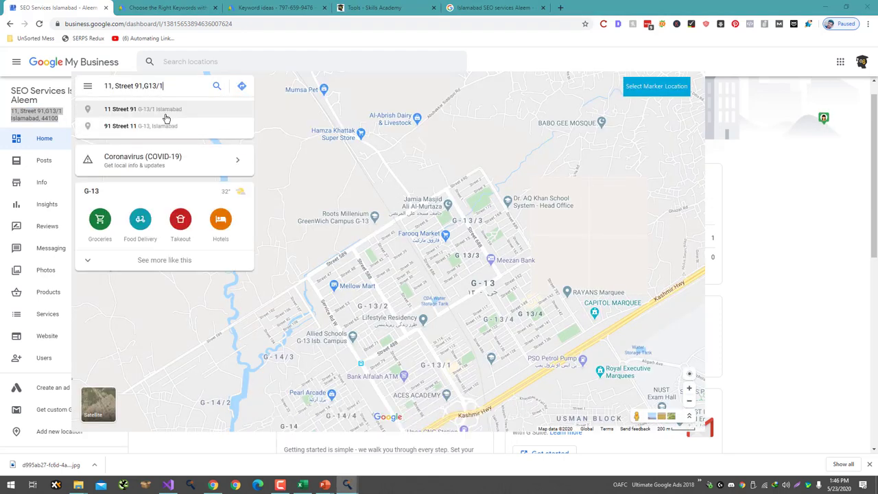
{"action": "left_click", "coordinate": [174, 116]}
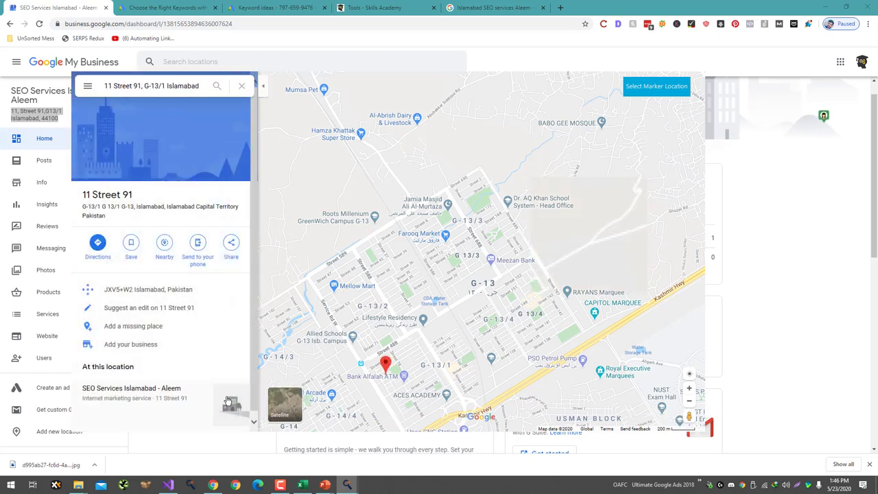
{"action": "left_click", "coordinate": [653, 90]}
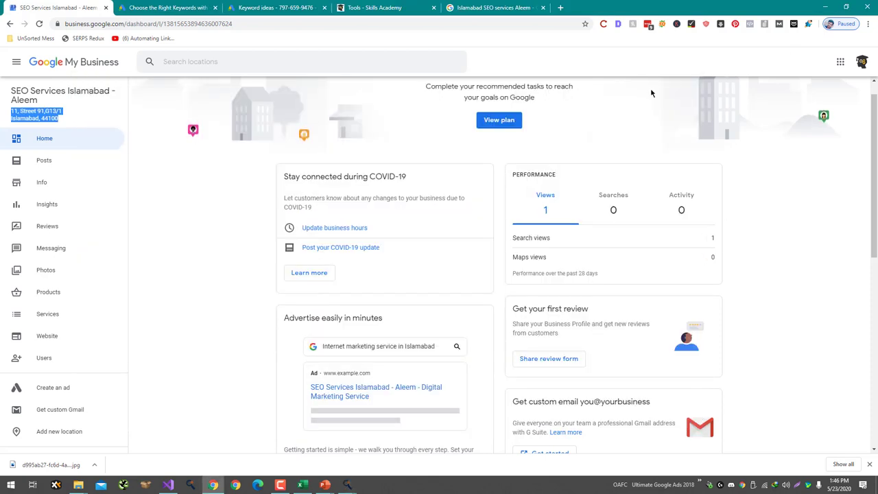
Save the Employees photo with GPS 33.6545454, 72.9578561 and its keyword details
{"action": "key", "text": "alt+Tab"}
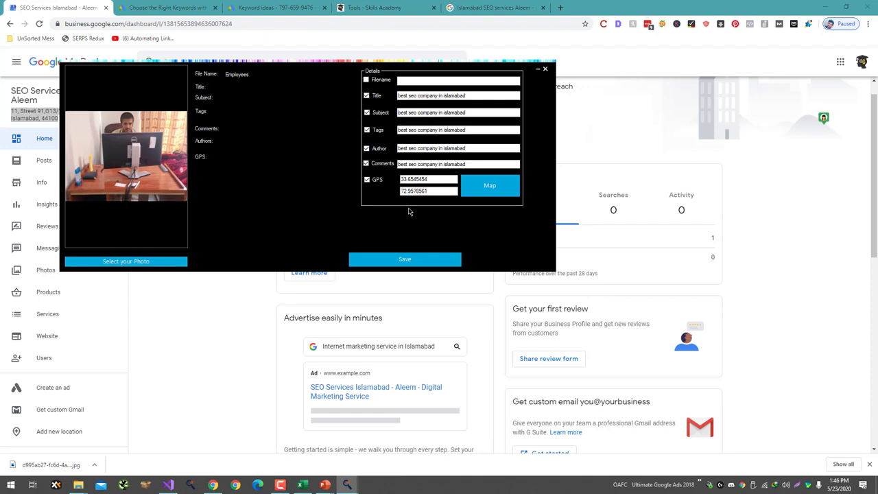
{"action": "left_click", "coordinate": [405, 259]}
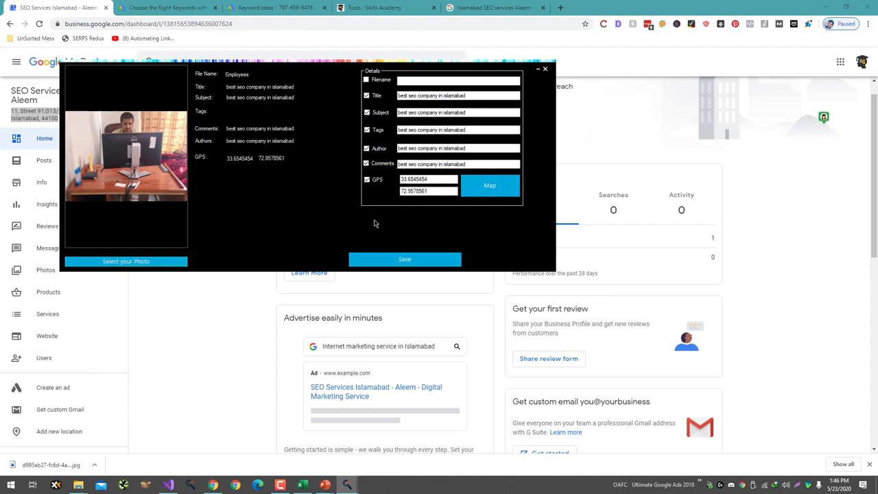
{"action": "left_click", "coordinate": [110, 261]}
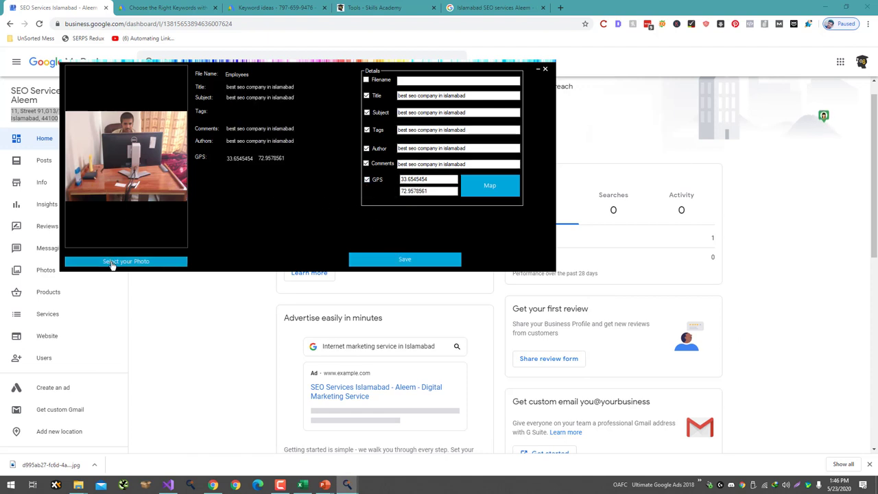
Load Parking.jpg and copy 'seo company islamabad' from its file name in Explorer
{"action": "double_click", "coordinate": [261, 156]}
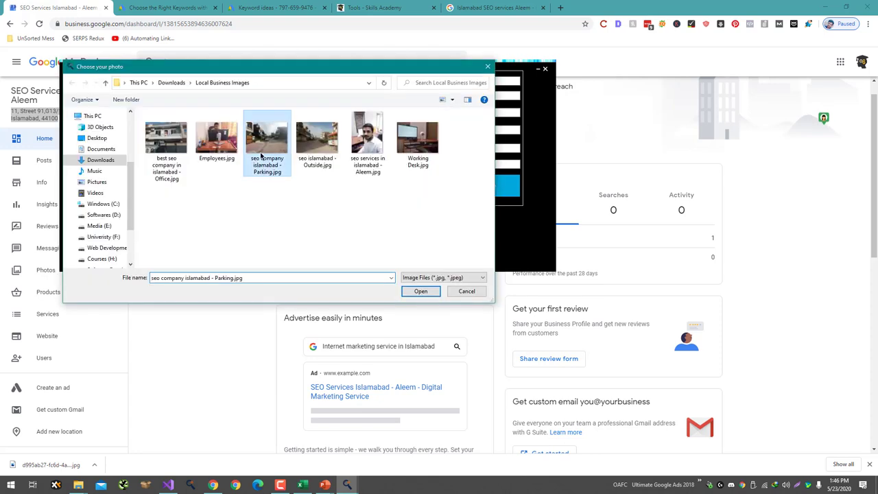
{"action": "key", "text": "alt+Tab"}
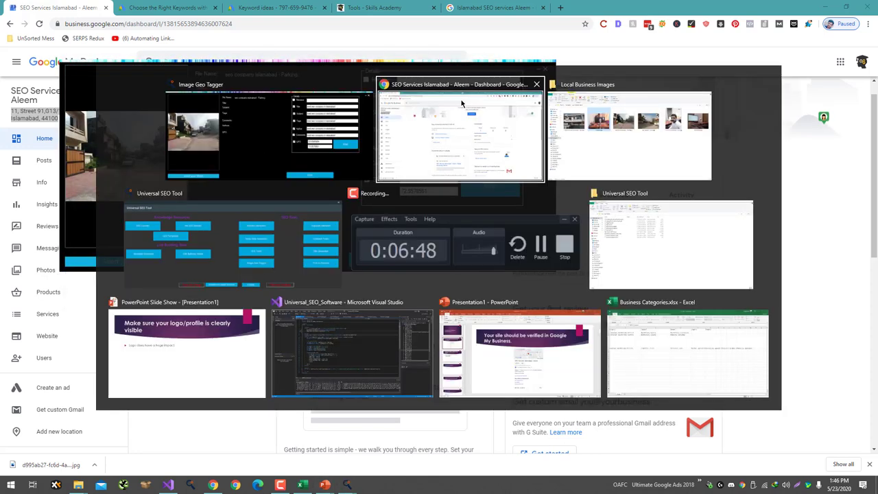
{"action": "key", "text": "alt+Tab"}
{"action": "left_click", "coordinate": [422, 143]}
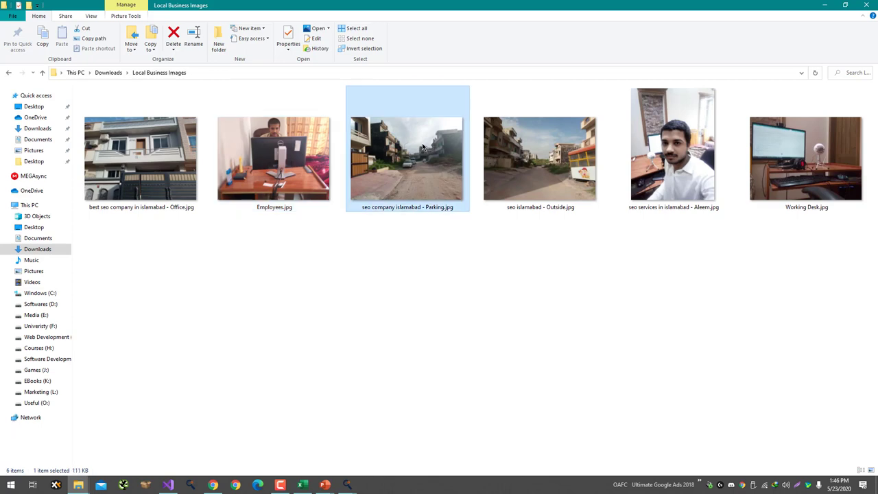
{"action": "key", "text": "F2"}
{"action": "left_click_drag", "start_coordinate": [422, 207], "coordinate": [358, 204]}
{"action": "key", "text": "ctrl+c"}
{"action": "key", "text": "alt+Tab"}
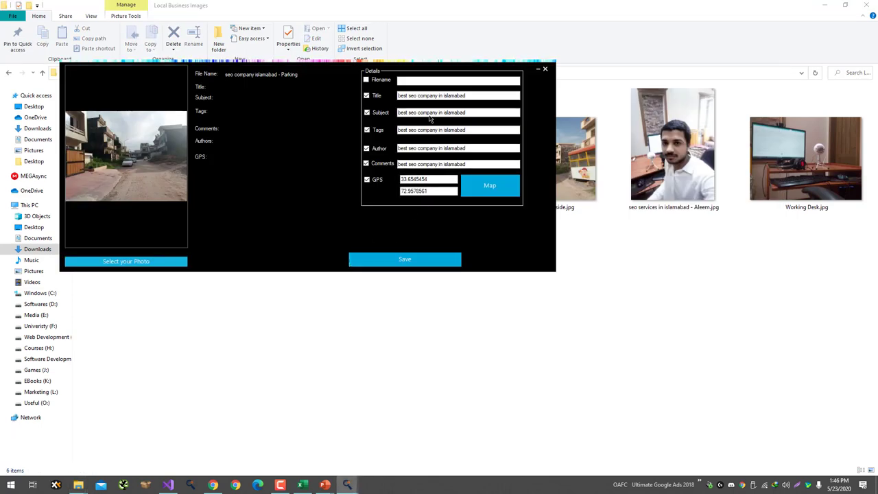
Set Title, Subject, Tags, Author and Comments to 'seo company islamabad' and save the Parking photo
{"action": "key", "text": "ctrl+a"}
{"action": "key", "text": "ctrl+v"}
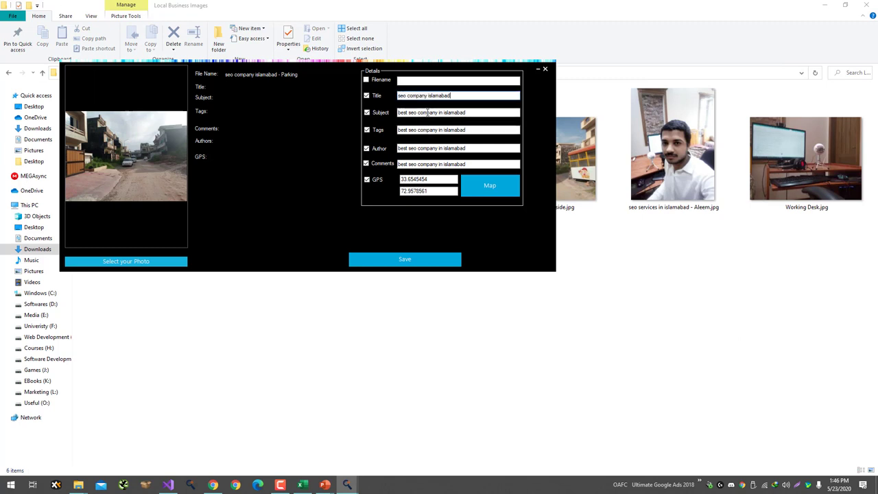
{"action": "key", "text": "Tab"}
{"action": "key", "text": "ctrl+v"}
{"action": "key", "text": "Tab"}
{"action": "key", "text": "ctrl+v"}
{"action": "key", "text": "Tab"}
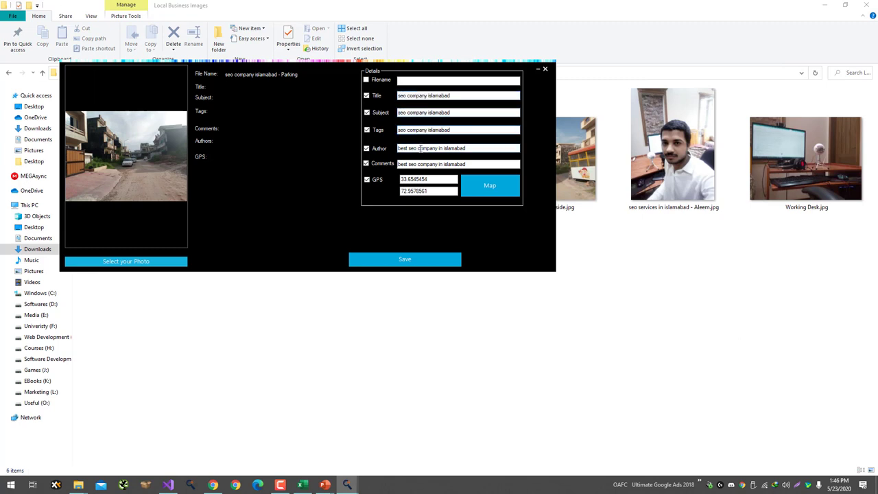
{"action": "key", "text": "ctrl+v"}
{"action": "key", "text": "Tab"}
{"action": "key", "text": "ctrl+v"}
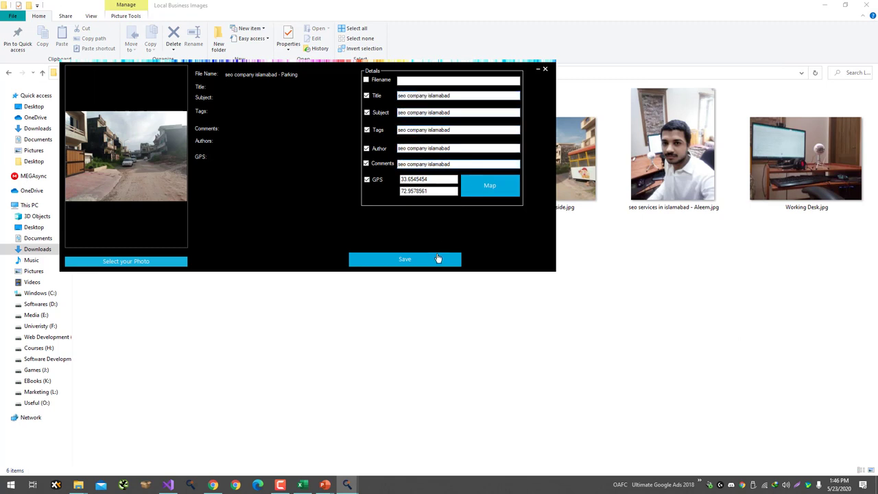
{"action": "left_click", "coordinate": [423, 265]}
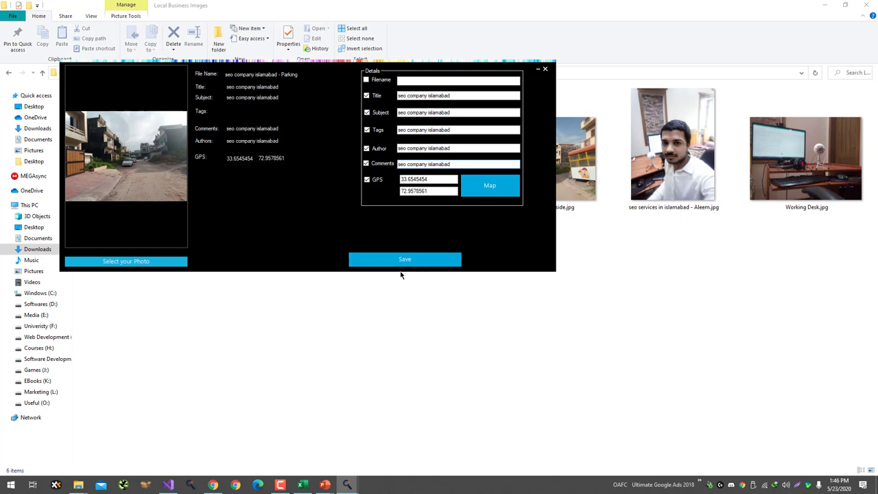
{"action": "left_click", "coordinate": [393, 191]}
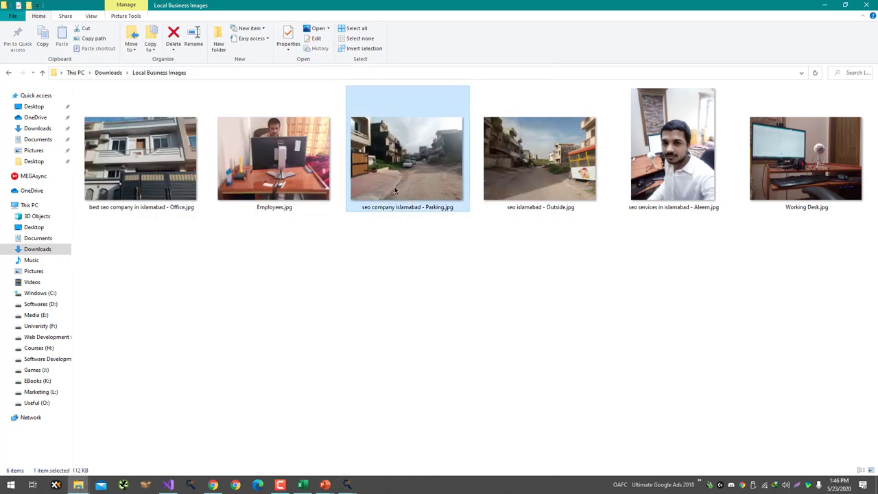
{"action": "right_click", "coordinate": [394, 187]}
{"action": "left_click", "coordinate": [422, 467]}
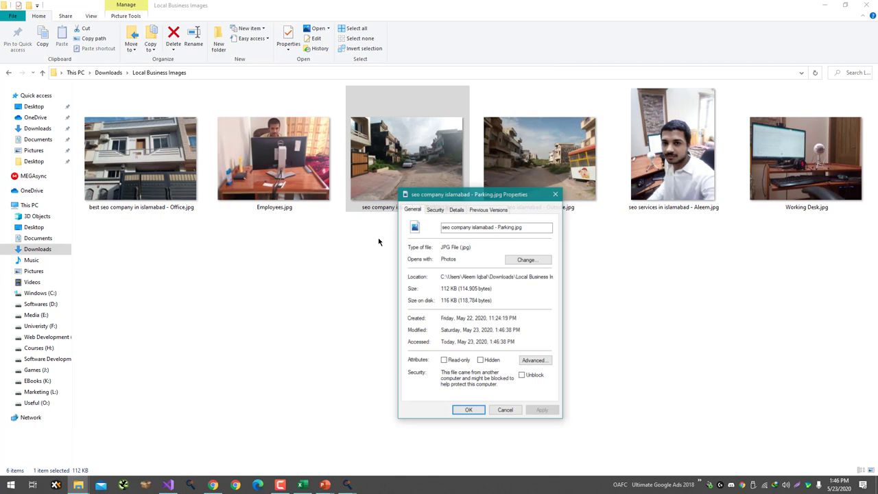
{"action": "left_click", "coordinate": [456, 209]}
{"action": "scroll", "coordinate": [456, 268], "scroll_direction": "down", "scroll_amount": 15}
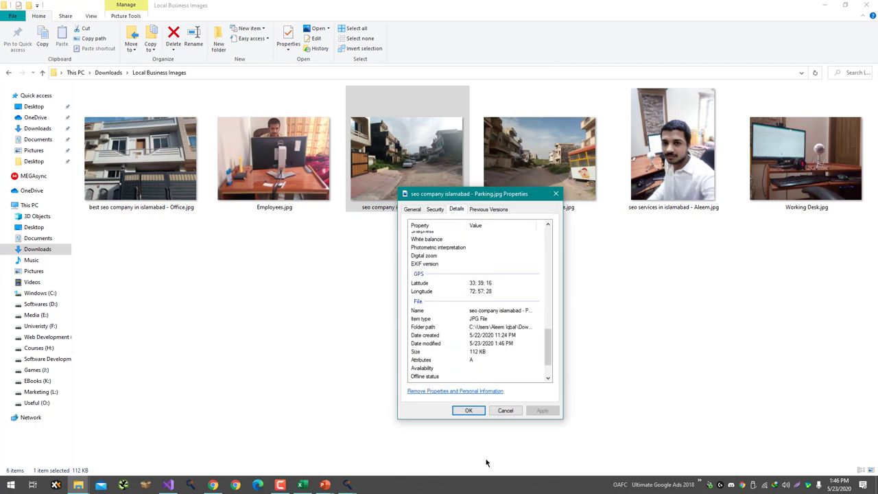
{"action": "left_click", "coordinate": [491, 413]}
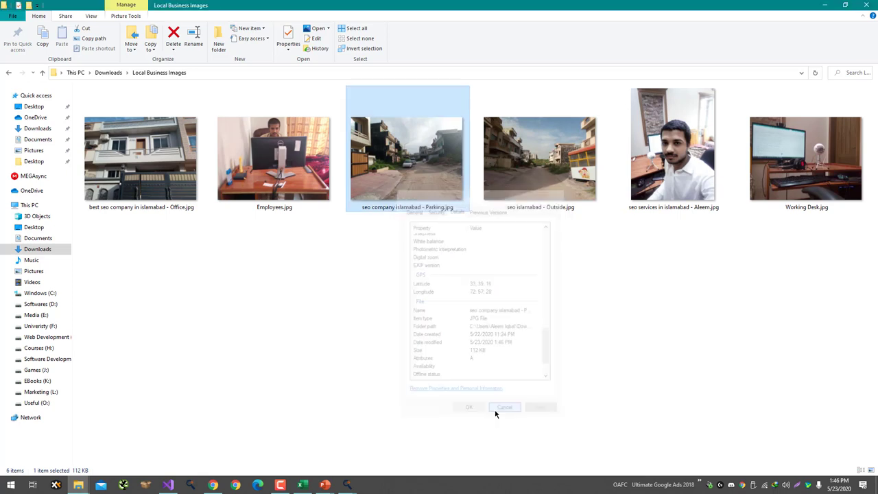
{"action": "key", "text": "alt+Tab"}
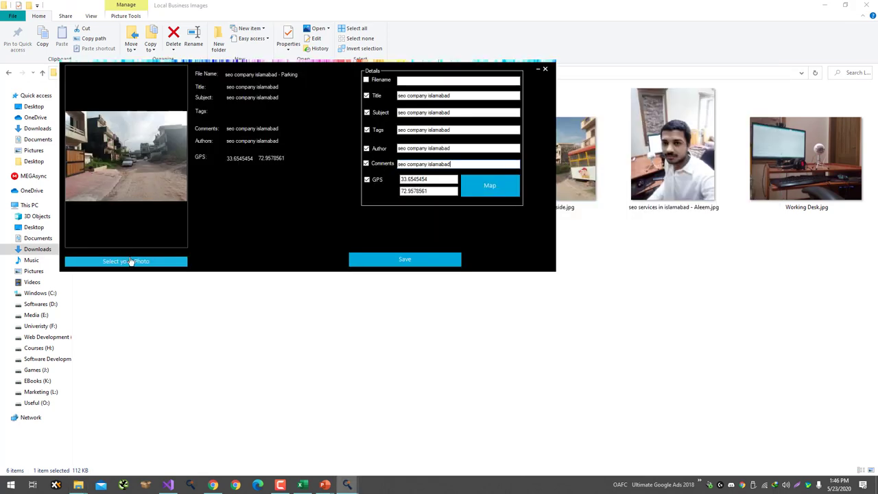
Load the Outside photo into the tagger and copy the 'seo islamabad' keyword from its file name
{"action": "left_click", "coordinate": [130, 261]}
{"action": "left_click", "coordinate": [319, 139]}
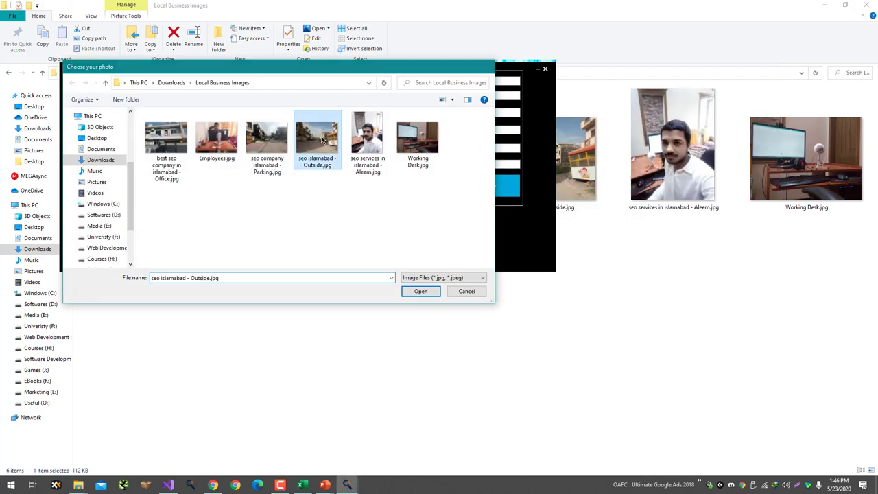
{"action": "double_click", "coordinate": [321, 139]}
{"action": "key", "text": "alt+Tab"}
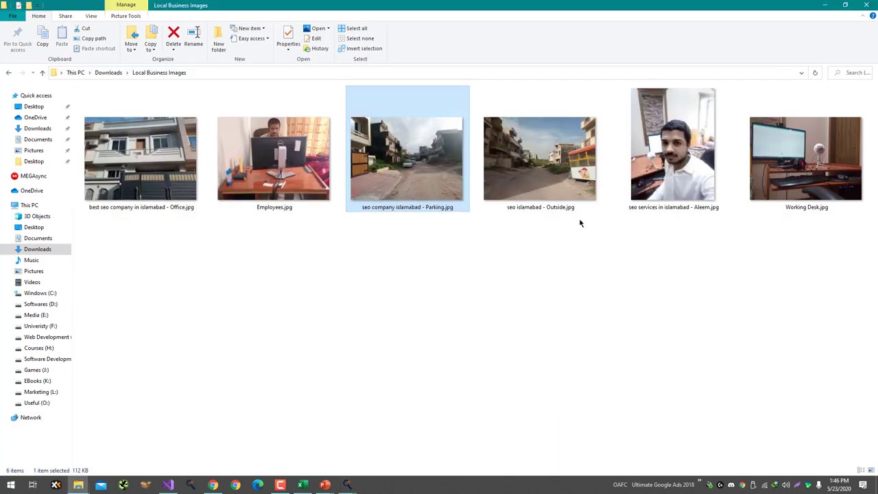
{"action": "left_click", "coordinate": [576, 208]}
{"action": "left_click", "coordinate": [569, 202]}
{"action": "left_click", "coordinate": [542, 207]}
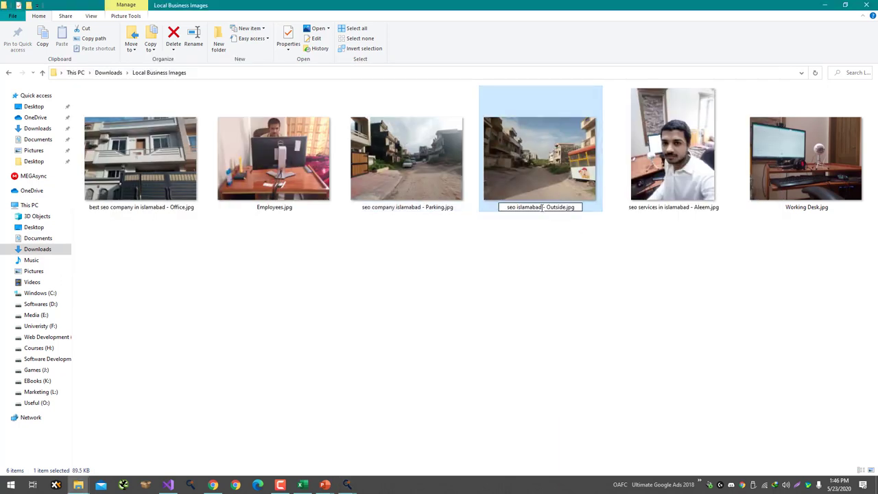
{"action": "key", "text": "alt+Tab"}
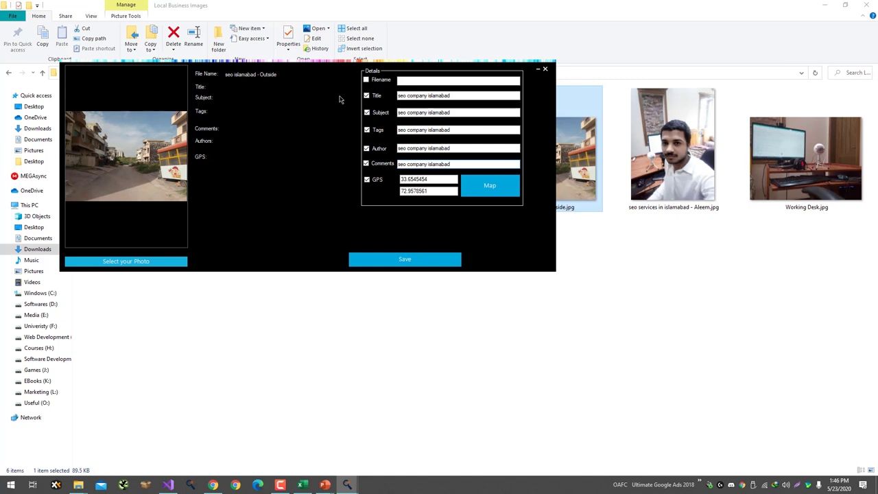
Set title, subject, tags, author and comments to 'seo islamabad' and save the Outside photo
{"action": "left_click_drag", "start_coordinate": [396, 96], "coordinate": [453, 96]}
{"action": "type", "text": "seo islamabad"}
{"action": "left_click_drag", "start_coordinate": [397, 112], "coordinate": [453, 112]}
{"action": "type", "text": "seo islamabad"}
{"action": "left_click", "coordinate": [405, 131]}
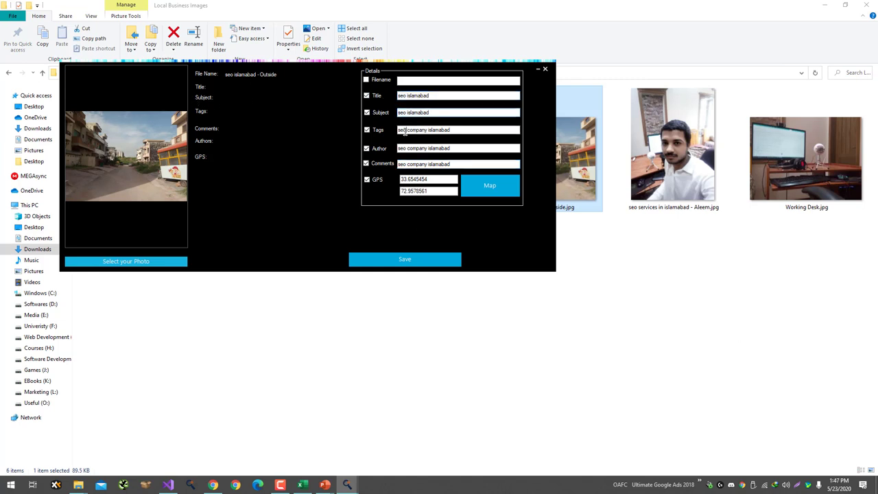
{"action": "left_click_drag", "start_coordinate": [396, 131], "coordinate": [453, 131]}
{"action": "type", "text": "seo islamabad"}
{"action": "left_click_drag", "start_coordinate": [397, 148], "coordinate": [453, 148]}
{"action": "type", "text": "seo islamabad"}
{"action": "left_click_drag", "start_coordinate": [396, 164], "coordinate": [452, 164]}
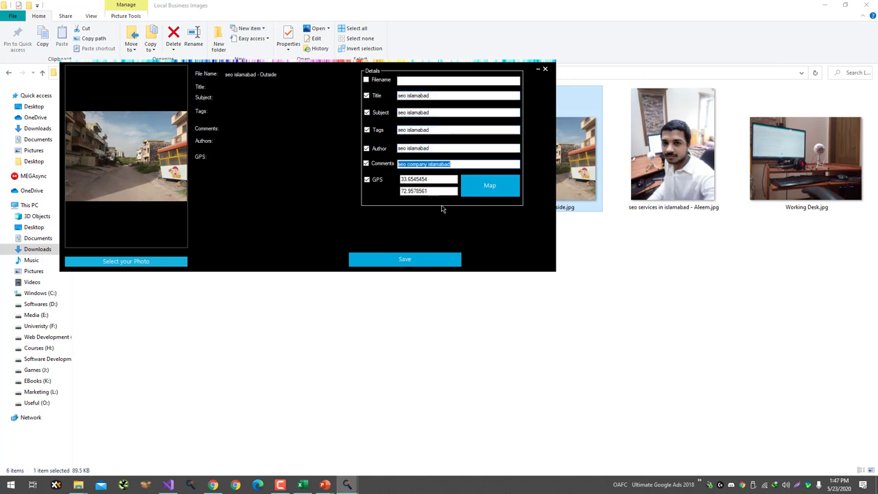
{"action": "type", "text": "seo islamabad"}
{"action": "left_click", "coordinate": [439, 259]}
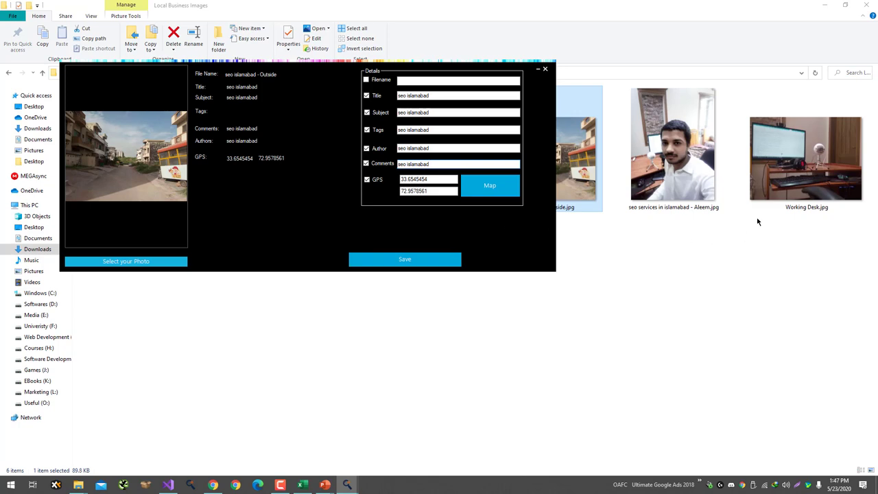
{"action": "left_click", "coordinate": [141, 262]}
{"action": "double_click", "coordinate": [417, 140]}
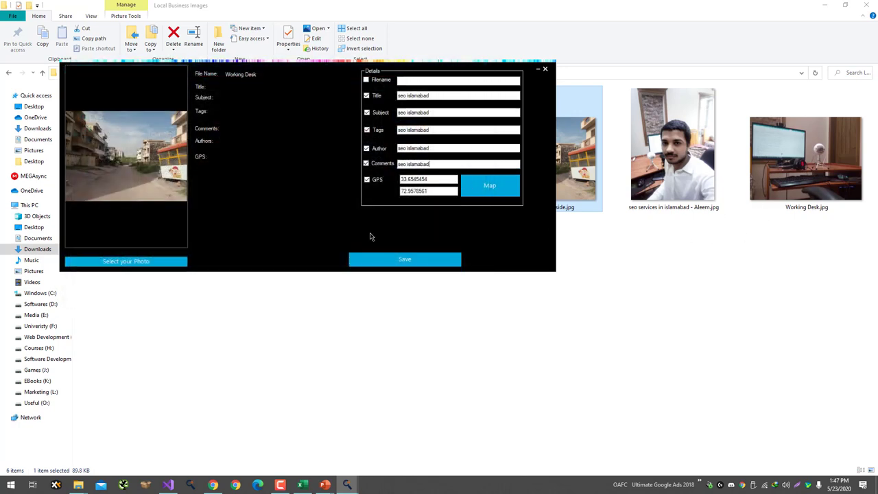
{"action": "left_click", "coordinate": [387, 263]}
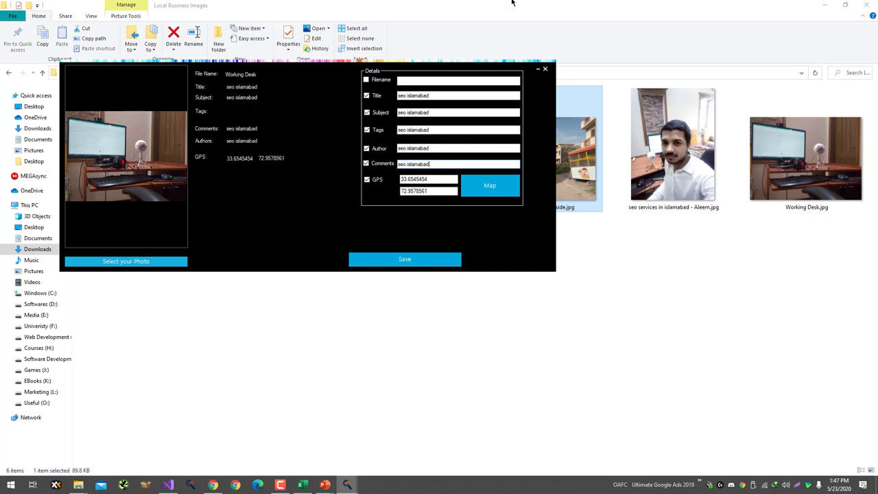
{"action": "left_click", "coordinate": [546, 70]}
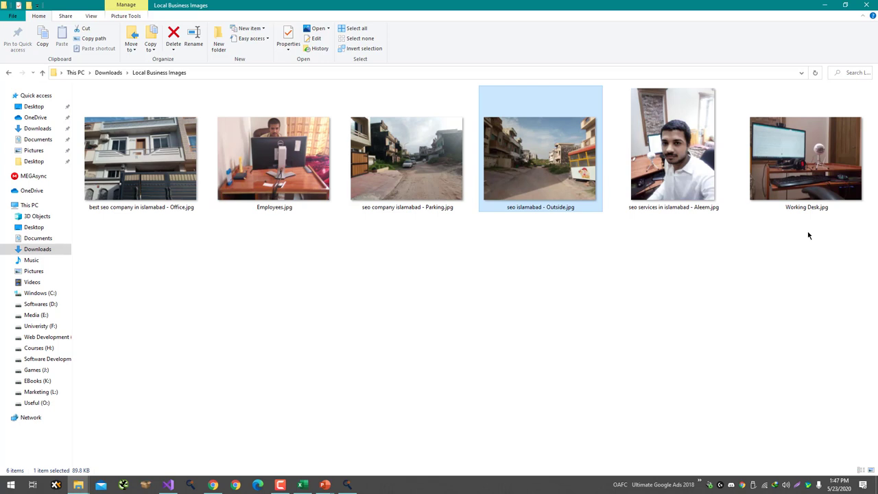
Add the tag 'best seo company in islamabad' to Employees.jpg in its Properties details
{"action": "left_click", "coordinate": [102, 166]}
{"action": "right_click", "coordinate": [102, 165]}
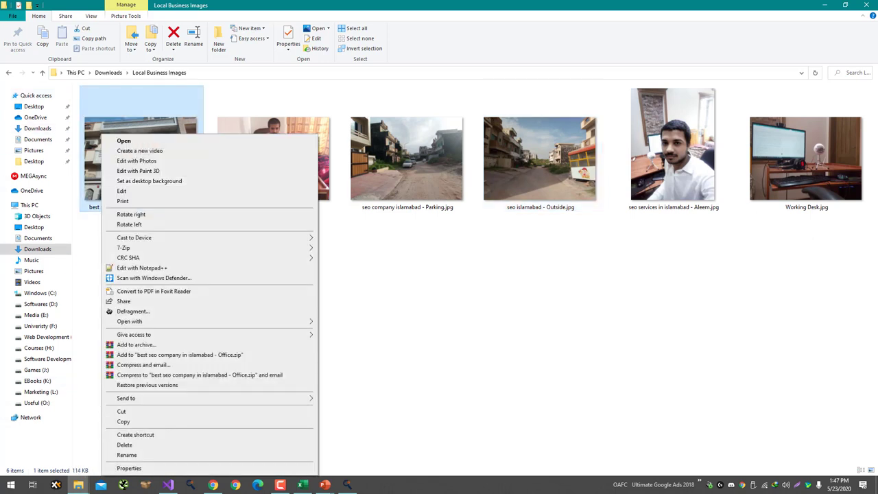
{"action": "left_click", "coordinate": [468, 290]}
{"action": "right_click", "coordinate": [318, 195]}
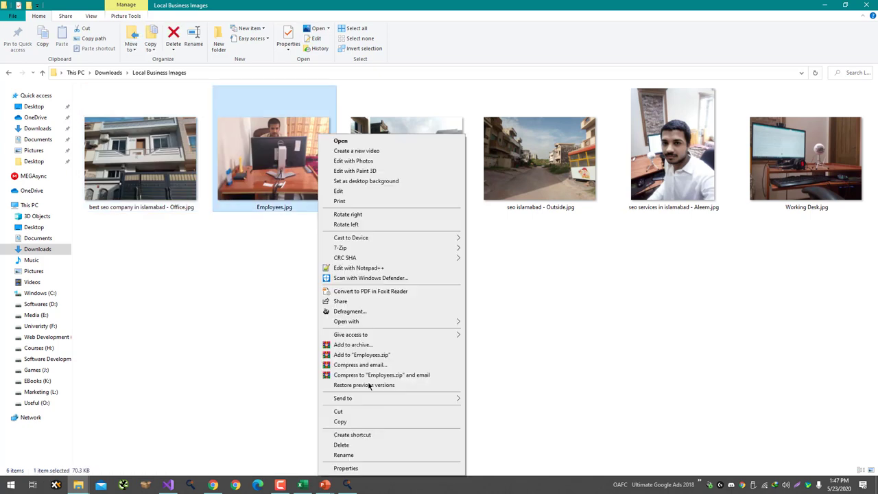
{"action": "left_click", "coordinate": [363, 469]}
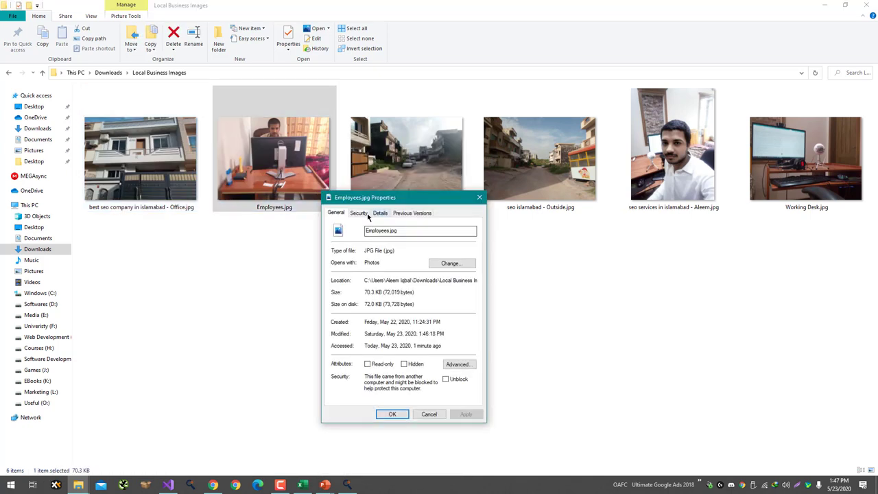
{"action": "left_click", "coordinate": [359, 213]}
{"action": "left_click", "coordinate": [378, 213]}
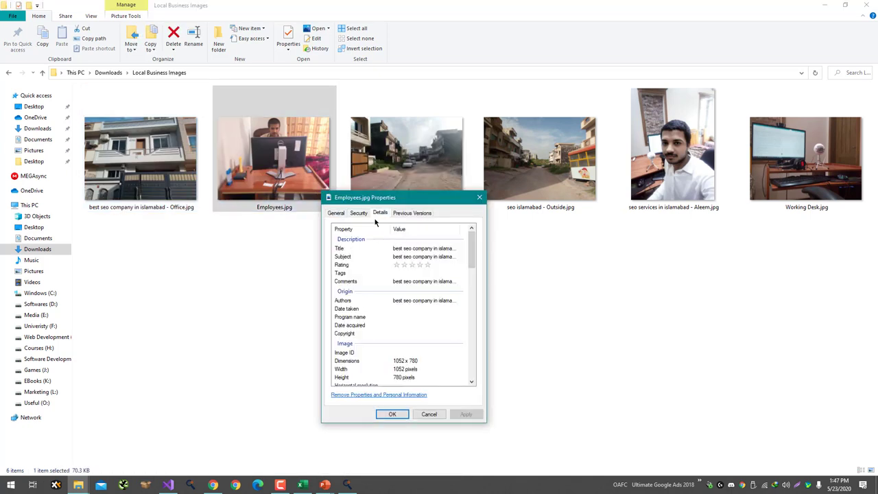
{"action": "left_click", "coordinate": [409, 303]}
{"action": "key", "text": "ctrl+c"}
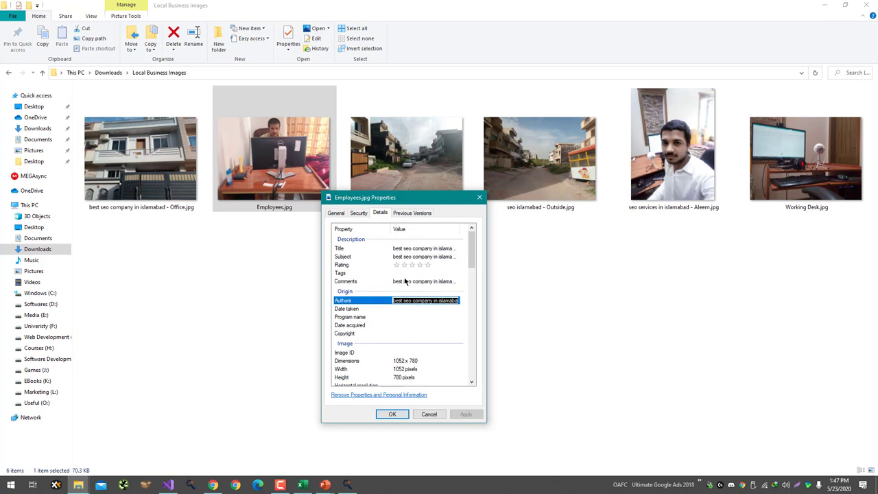
{"action": "left_click", "coordinate": [402, 273]}
{"action": "type", "text": "best seo company in islamabad"}
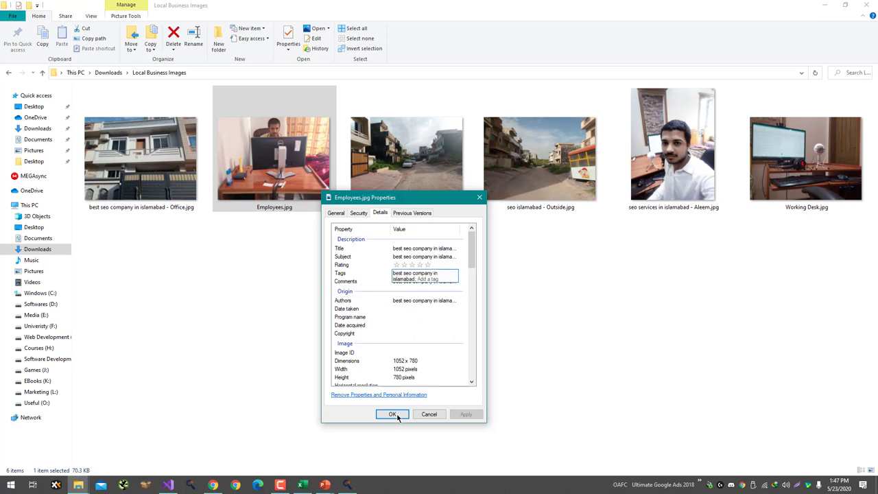
{"action": "left_click", "coordinate": [392, 414]}
Tag the Parking photo with 'best seo company in islamabad'
{"action": "left_click", "coordinate": [422, 147]}
{"action": "right_click", "coordinate": [424, 147]}
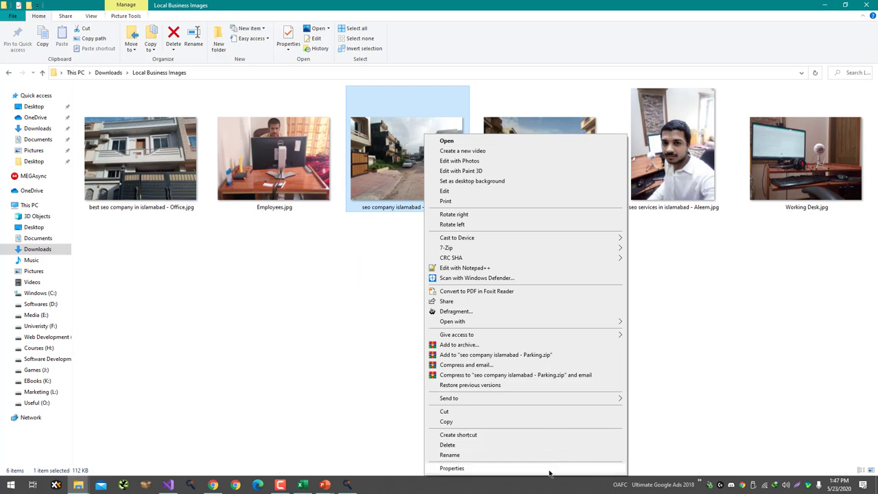
{"action": "left_click", "coordinate": [549, 469]}
{"action": "left_click", "coordinate": [485, 168]}
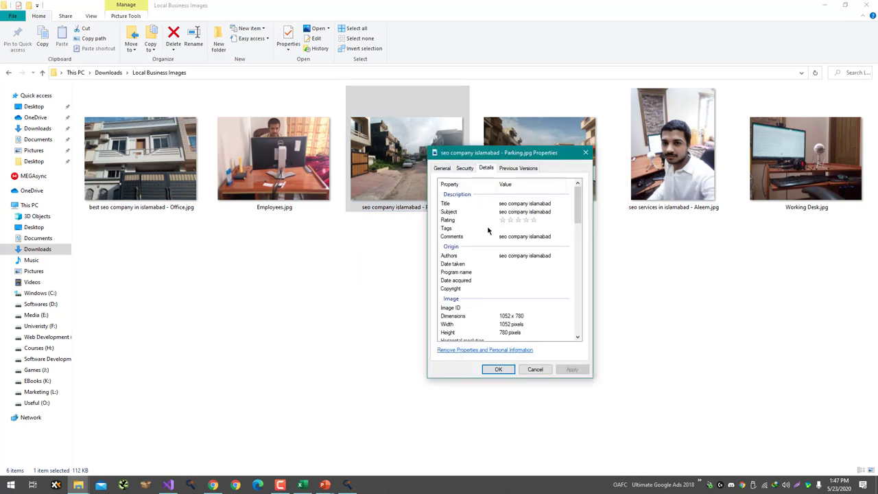
{"action": "left_click", "coordinate": [506, 229]}
{"action": "key", "text": "ctrl+v"}
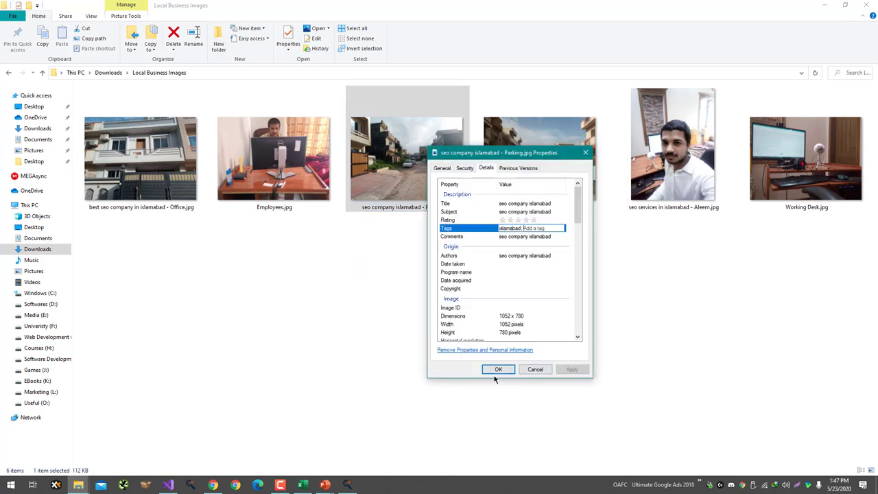
{"action": "left_click", "coordinate": [498, 370]}
Tag the Outside photo with 'best seo company in islamabad'
{"action": "right_click", "coordinate": [546, 136]}
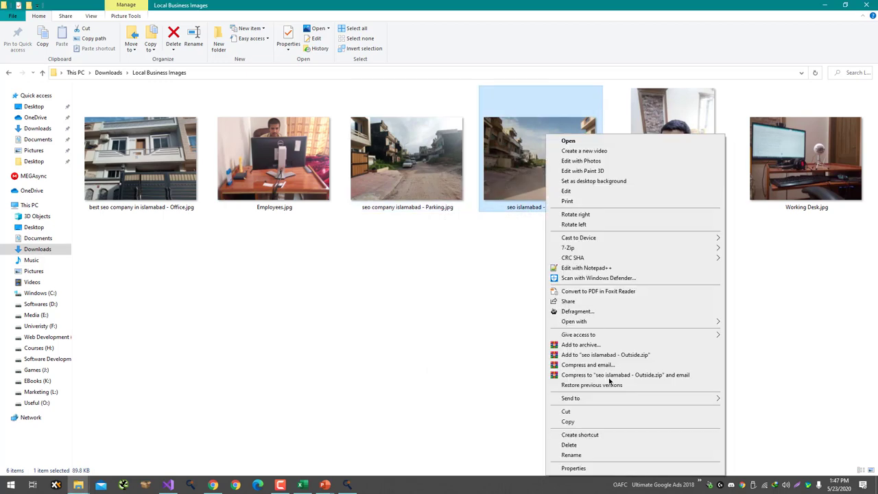
{"action": "left_click", "coordinate": [594, 469]}
{"action": "left_click", "coordinate": [613, 197]}
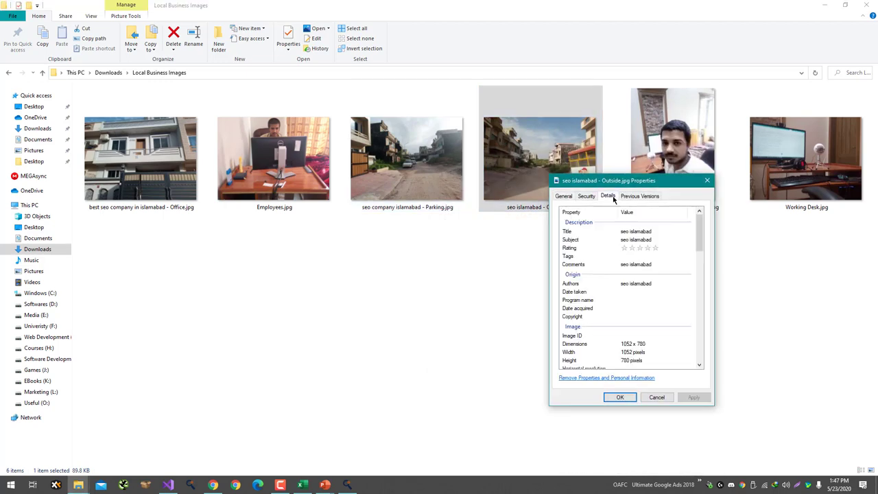
{"action": "left_click", "coordinate": [629, 256]}
{"action": "key", "text": "ctrl+v"}
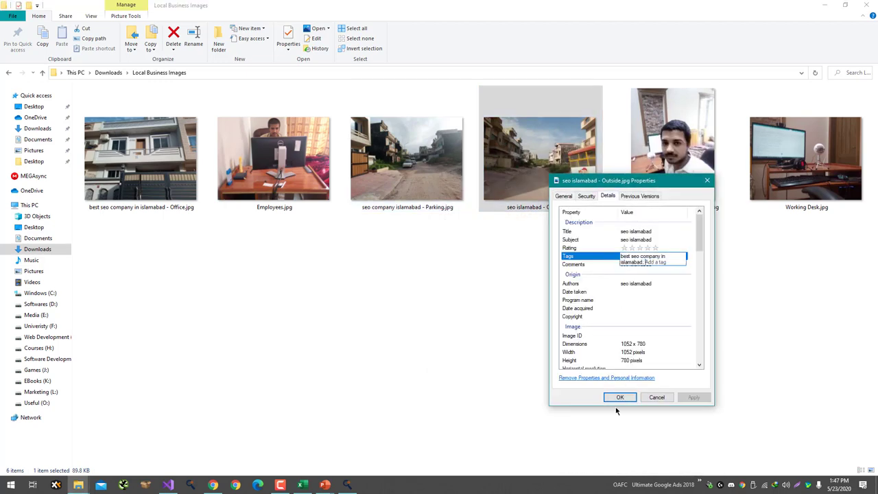
{"action": "left_click", "coordinate": [620, 397]}
Check the portrait photo's existing tags and close its properties unchanged
{"action": "right_click", "coordinate": [623, 162]}
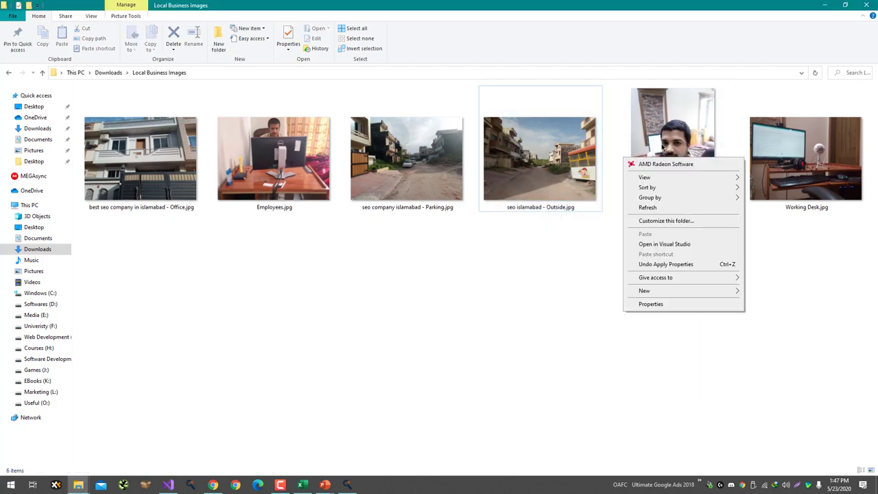
{"action": "right_click", "coordinate": [661, 148]}
{"action": "left_click", "coordinate": [703, 468]}
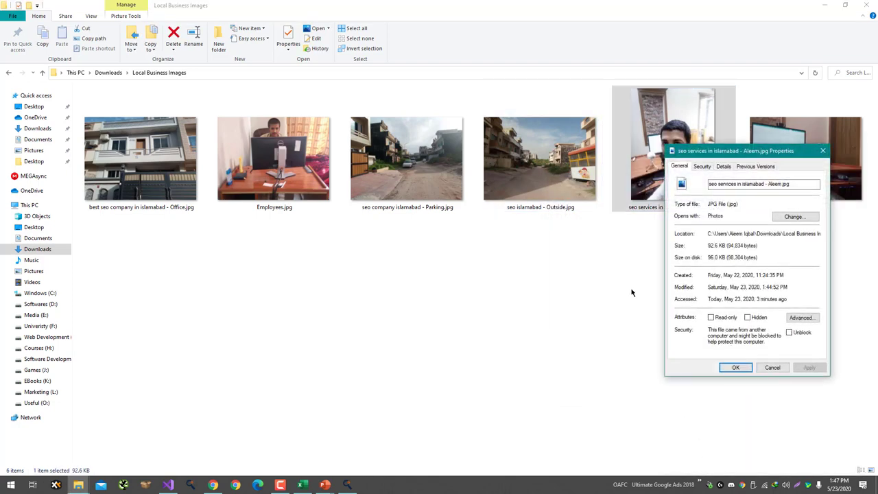
{"action": "left_click", "coordinate": [703, 167]}
{"action": "left_click", "coordinate": [722, 167]}
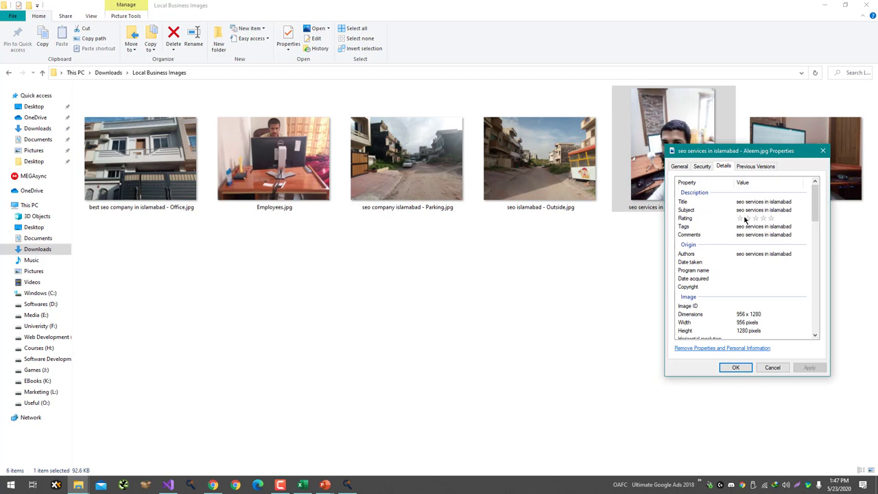
{"action": "left_click", "coordinate": [747, 371]}
Tag Working Desk.jpg with 'best seo company in islamabad'
{"action": "right_click", "coordinate": [802, 137]}
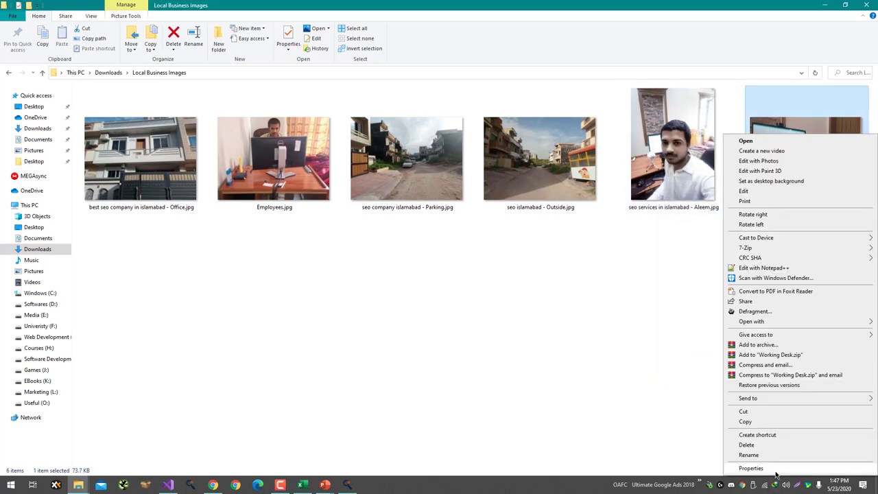
{"action": "left_click", "coordinate": [762, 468]}
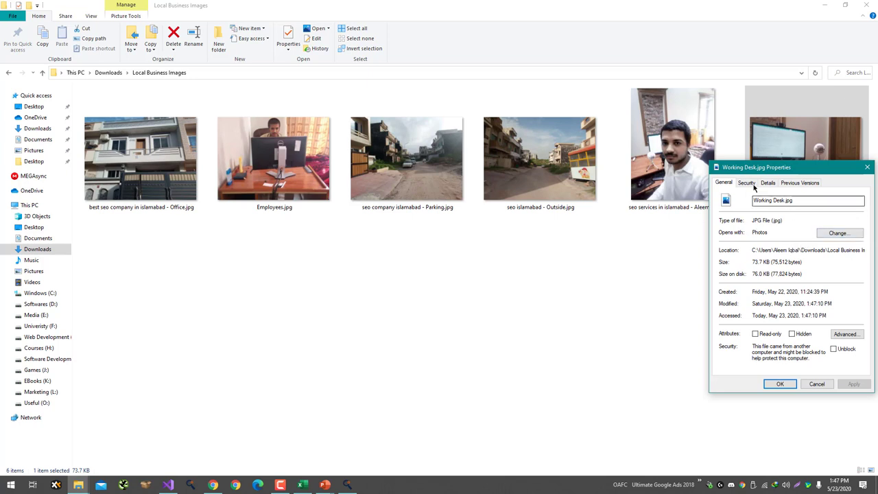
{"action": "left_click", "coordinate": [746, 183]}
{"action": "left_click", "coordinate": [762, 185]}
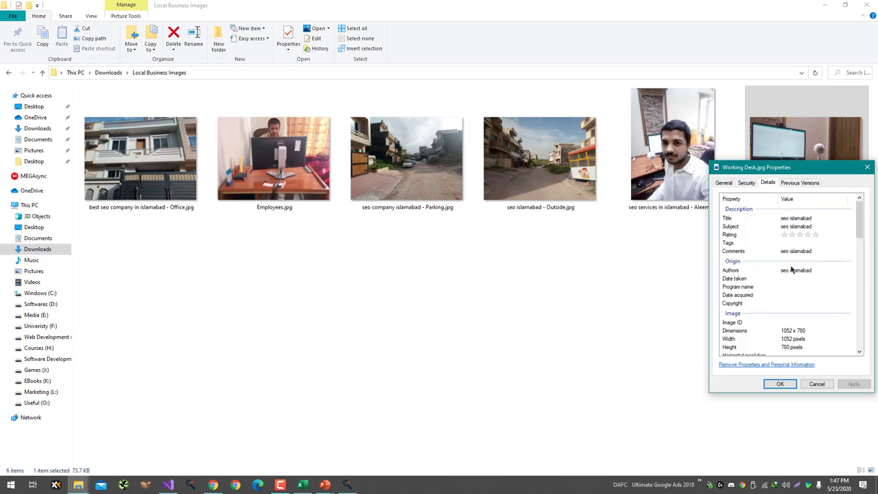
{"action": "left_click", "coordinate": [792, 243]}
{"action": "type", "text": "best seo company in"}
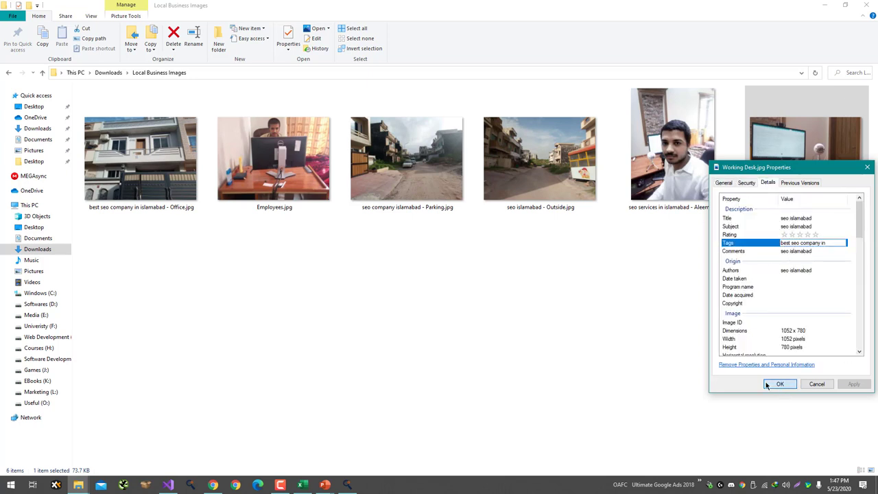
{"action": "left_click", "coordinate": [778, 384]}
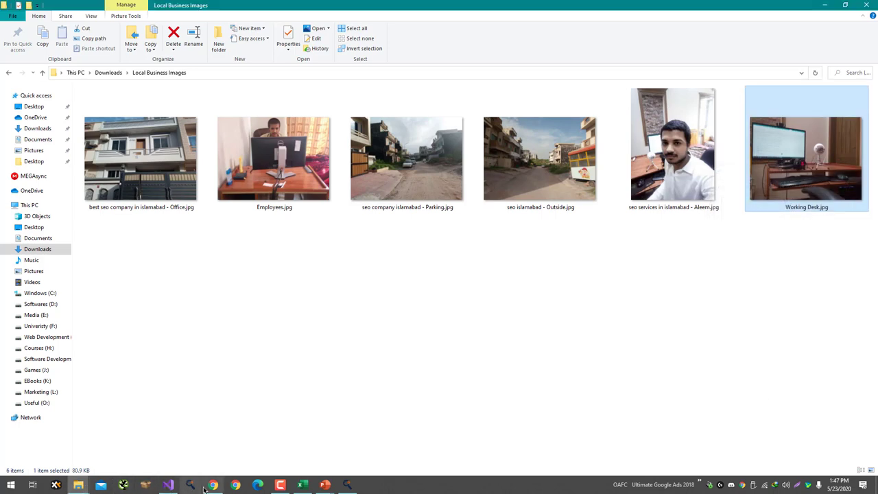
{"action": "left_click", "coordinate": [212, 485]}
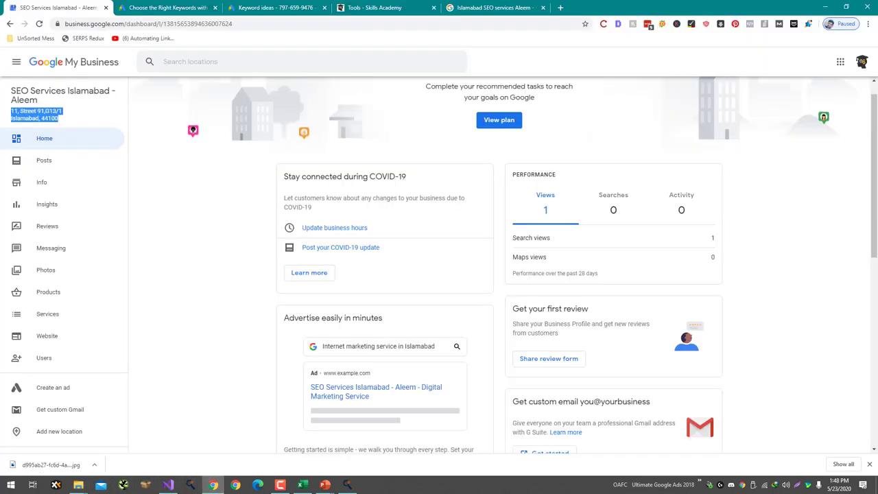
Upload Employees.jpg, Working Desk.jpg and the portrait photo from Local Business Images to the Photos page
{"action": "left_click", "coordinate": [212, 485]}
{"action": "left_click", "coordinate": [280, 415]}
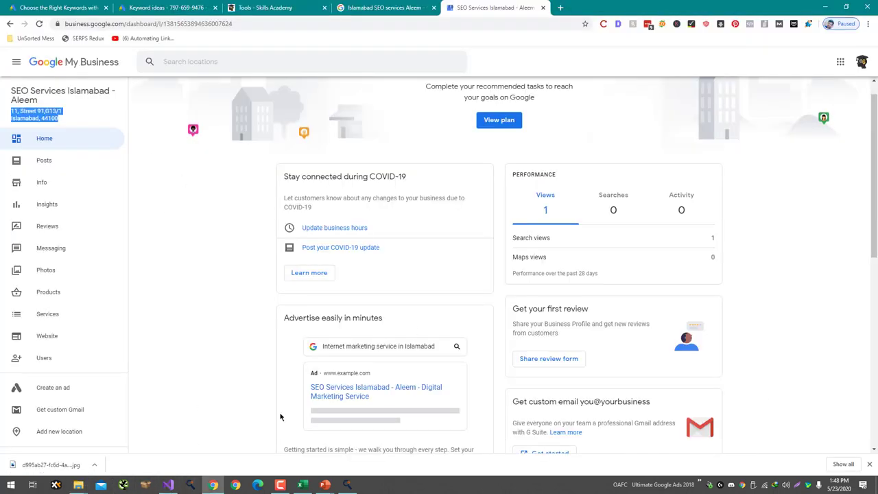
{"action": "left_click", "coordinate": [60, 277]}
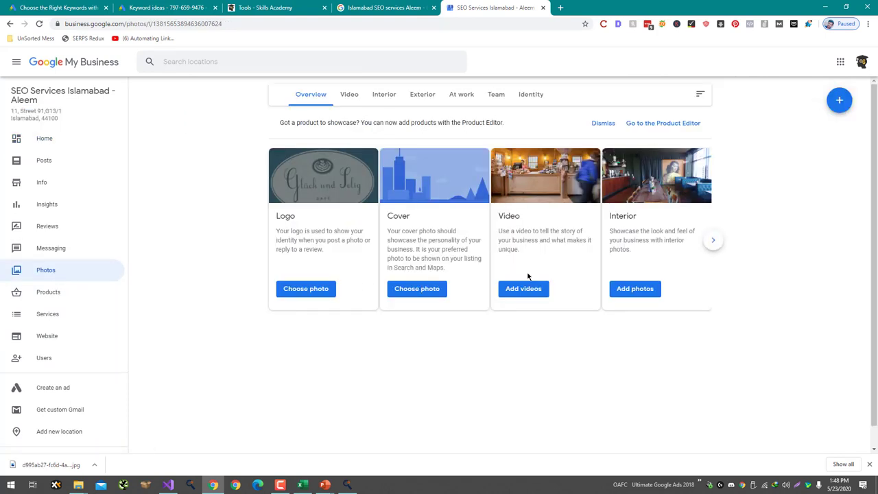
{"action": "left_click", "coordinate": [645, 293]}
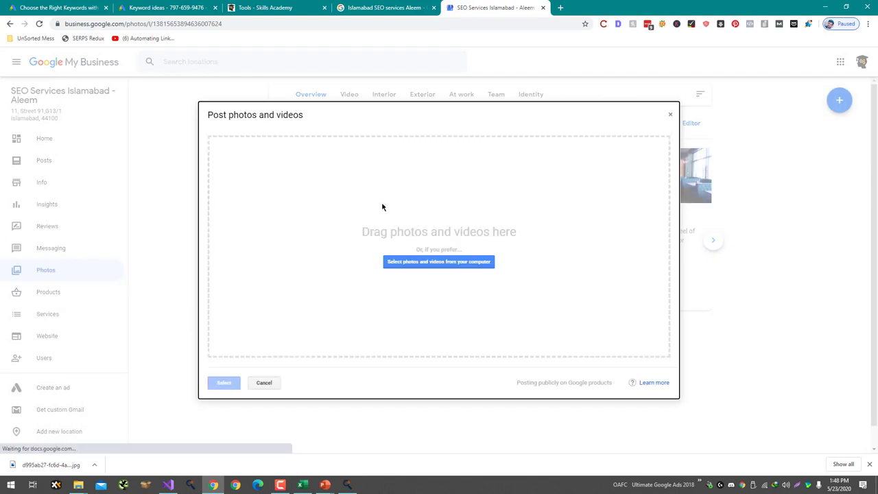
{"action": "left_click", "coordinate": [399, 264]}
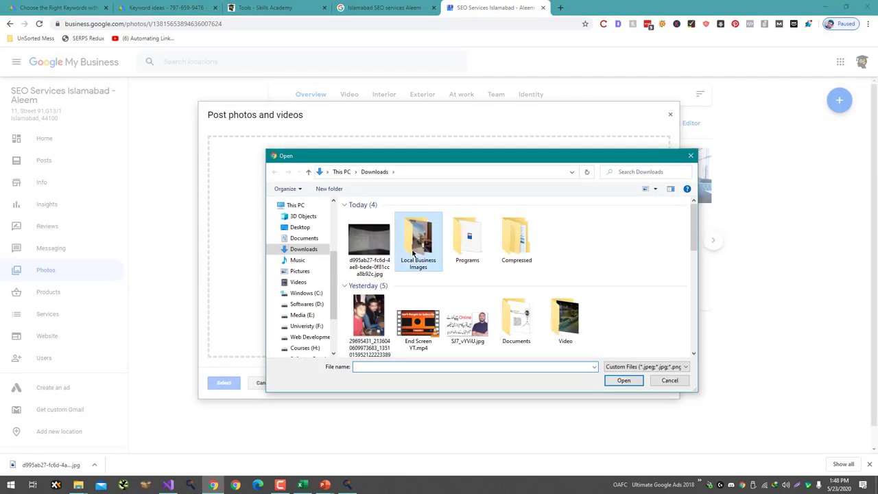
{"action": "double_click", "coordinate": [404, 253]}
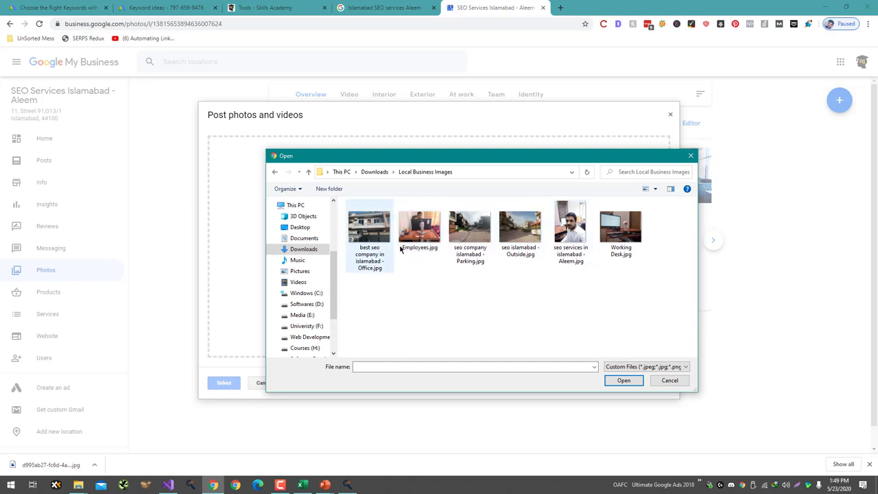
{"action": "left_click", "coordinate": [418, 227]}
{"action": "left_click", "coordinate": [602, 235], "text": "ctrl"}
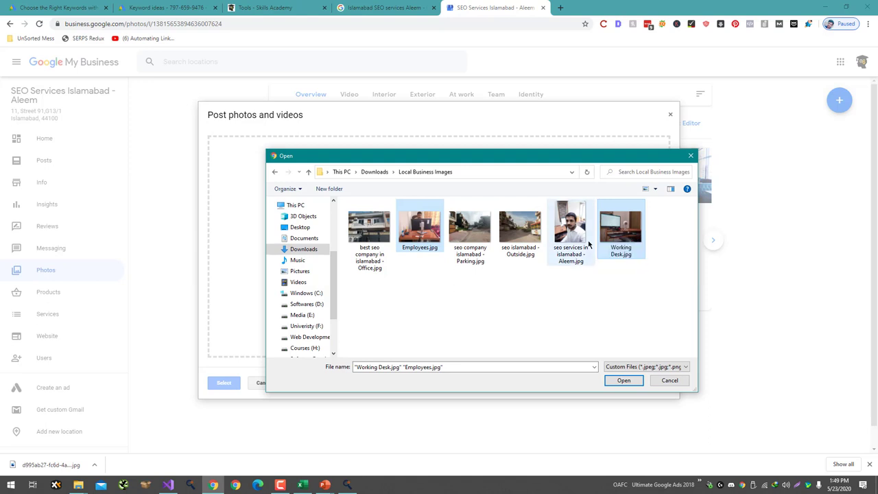
{"action": "left_click", "coordinate": [587, 241], "text": "ctrl"}
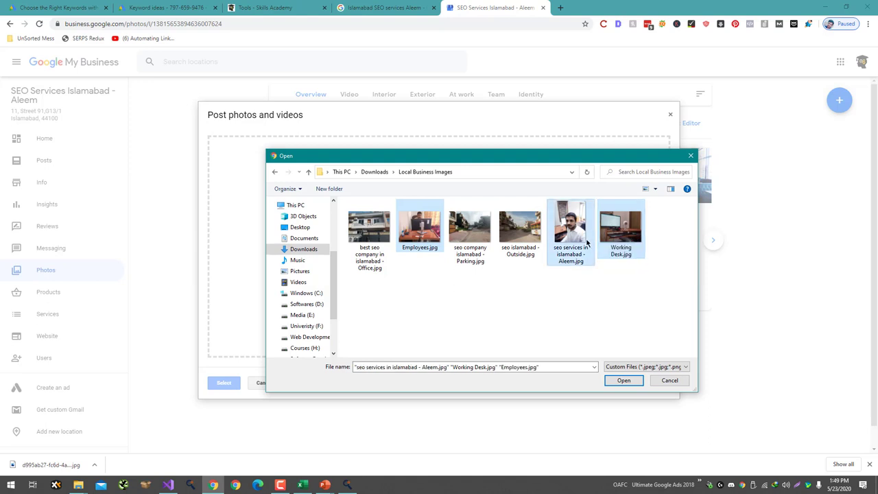
{"action": "left_click", "coordinate": [622, 381]}
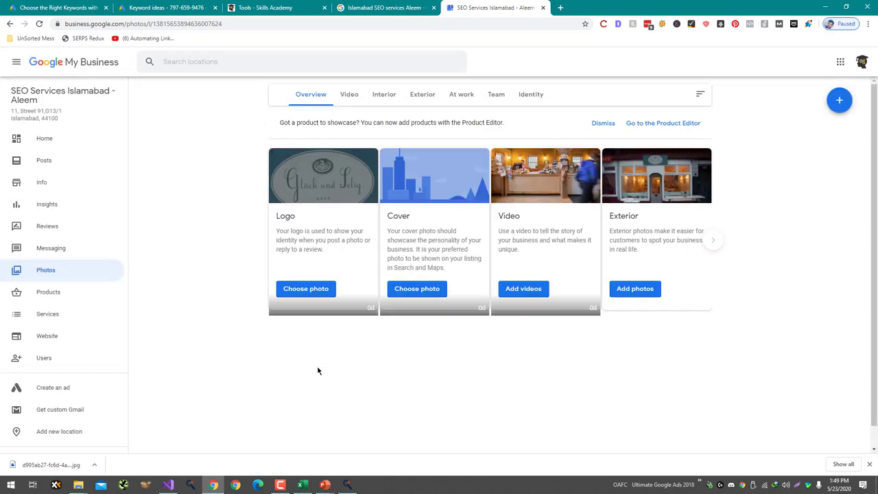
Upload the Office, Parking and Outside images under the Exterior photo category
{"action": "left_click", "coordinate": [424, 96]}
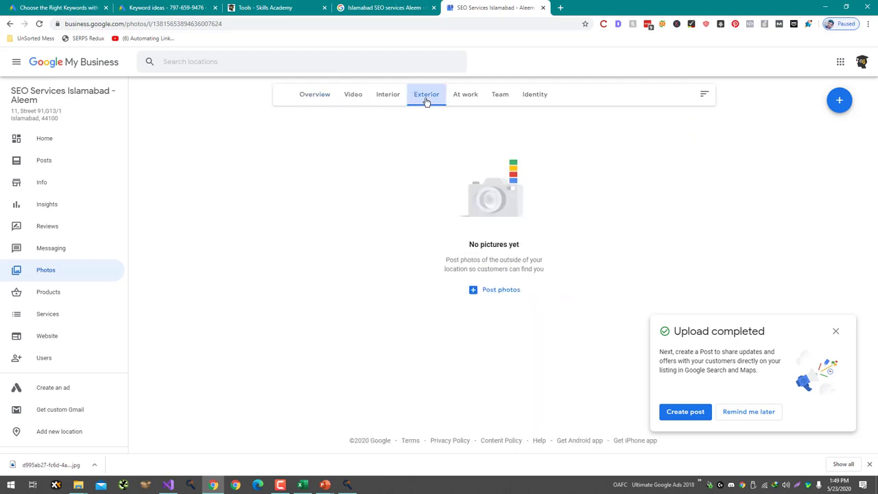
{"action": "left_click", "coordinate": [501, 290]}
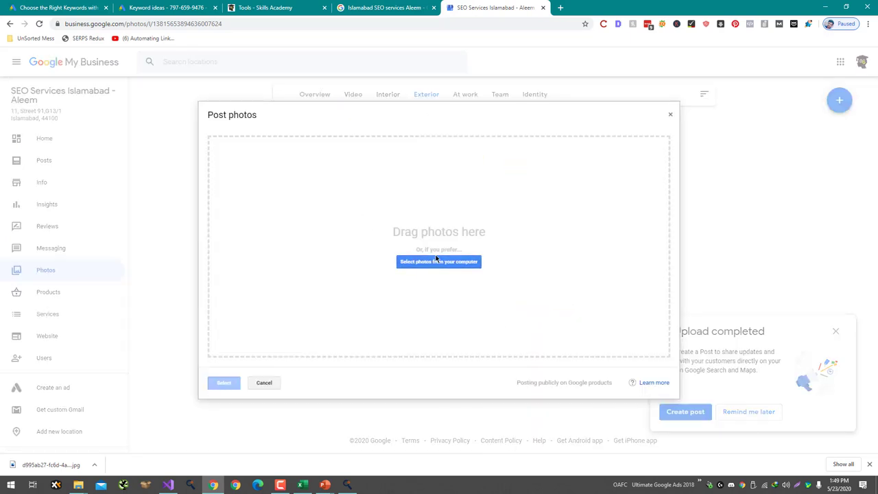
{"action": "left_click", "coordinate": [437, 263]}
{"action": "left_click", "coordinate": [369, 229]}
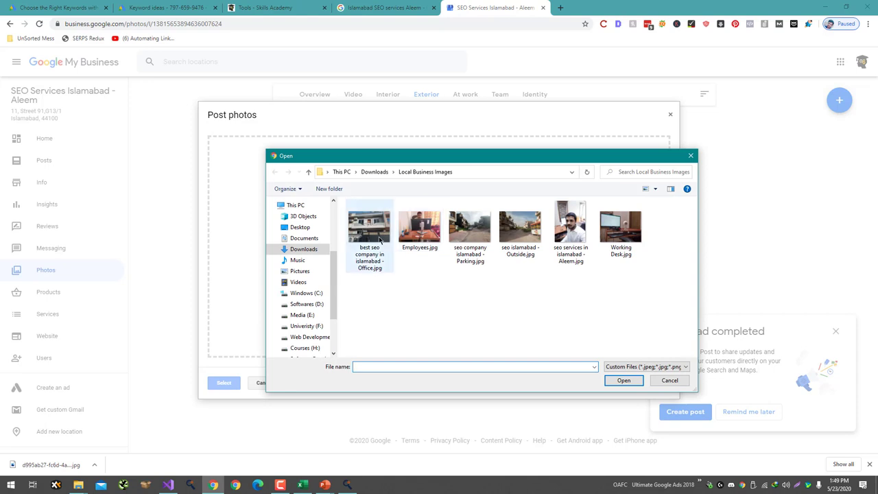
{"action": "left_click", "coordinate": [470, 231], "text": "ctrl"}
{"action": "left_click", "coordinate": [520, 227], "text": "ctrl"}
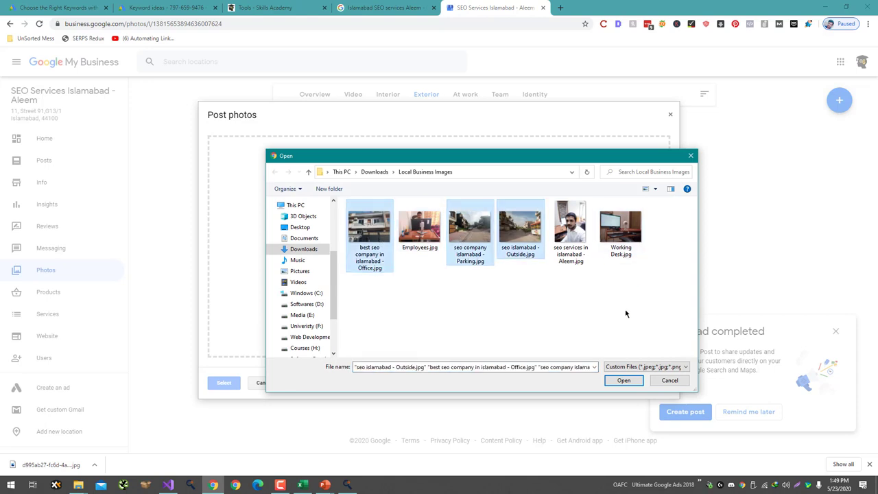
{"action": "left_click", "coordinate": [622, 382]}
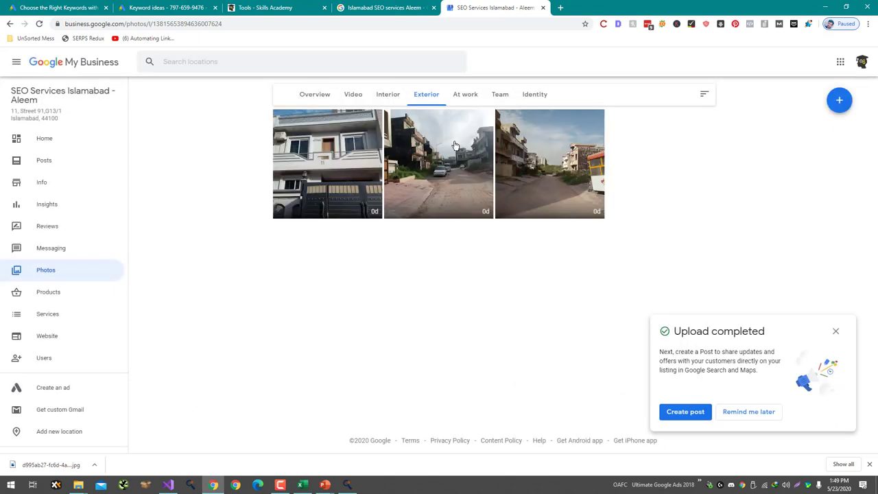
{"action": "scroll", "coordinate": [320, 216], "scroll_direction": "down", "scroll_amount": 3}
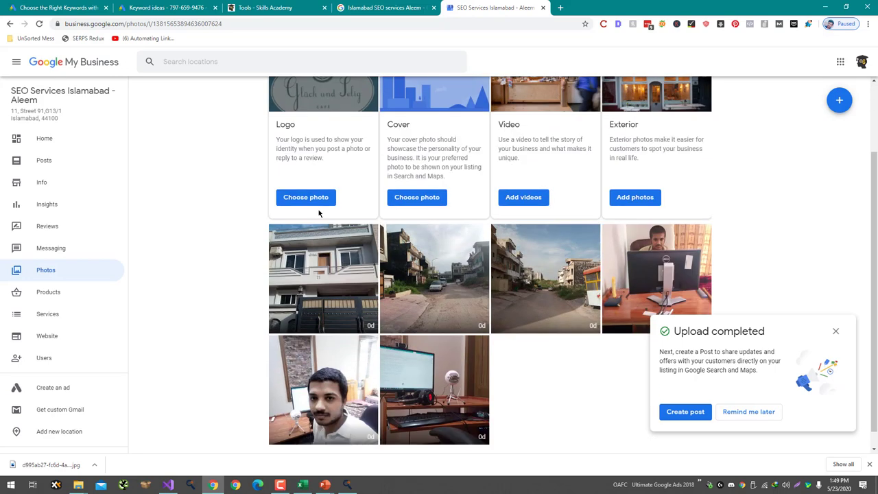
{"action": "scroll", "coordinate": [320, 213], "scroll_direction": "up", "scroll_amount": 3}
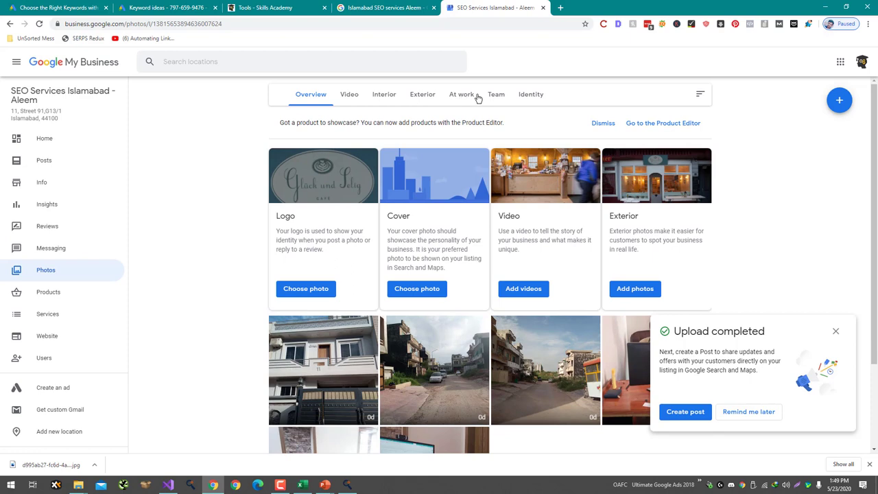
Look through the At work, Video, Interior and Exterior categories, then return to Overview
{"action": "left_click", "coordinate": [464, 95]}
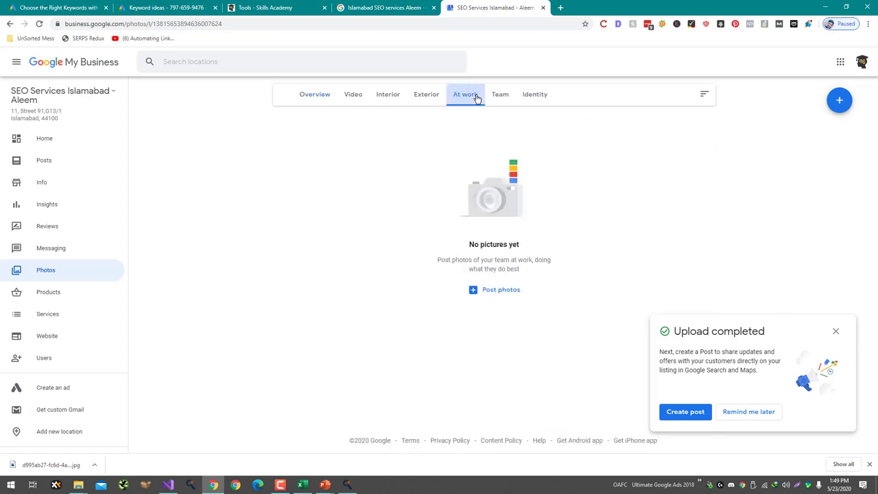
{"action": "left_click", "coordinate": [353, 94]}
{"action": "left_click", "coordinate": [388, 95]}
{"action": "left_click", "coordinate": [426, 94]}
{"action": "left_click", "coordinate": [314, 94]}
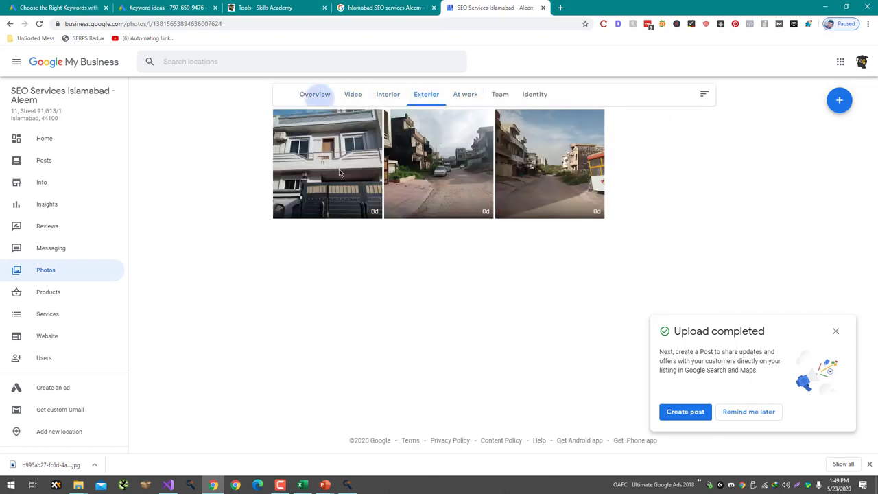
{"action": "scroll", "coordinate": [339, 169], "scroll_direction": "down", "scroll_amount": 3}
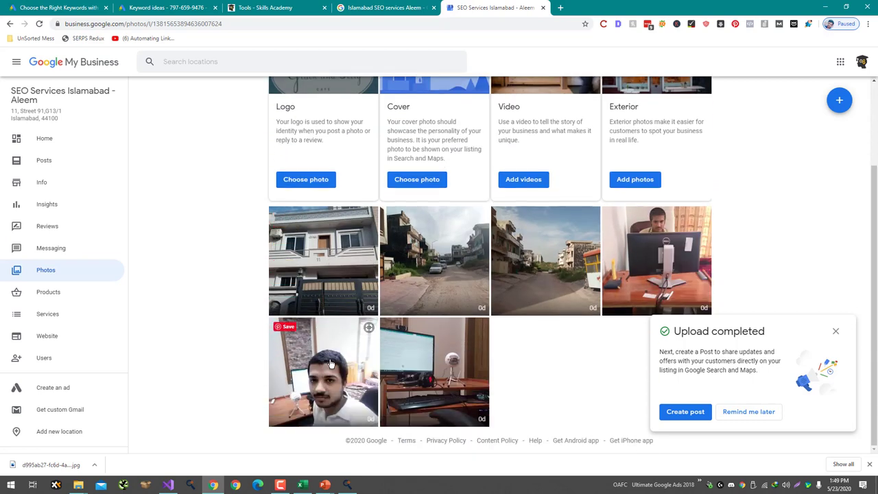
Delete the selfie photo and the man-at-desk photo from the business's photos
{"action": "left_click", "coordinate": [330, 363]}
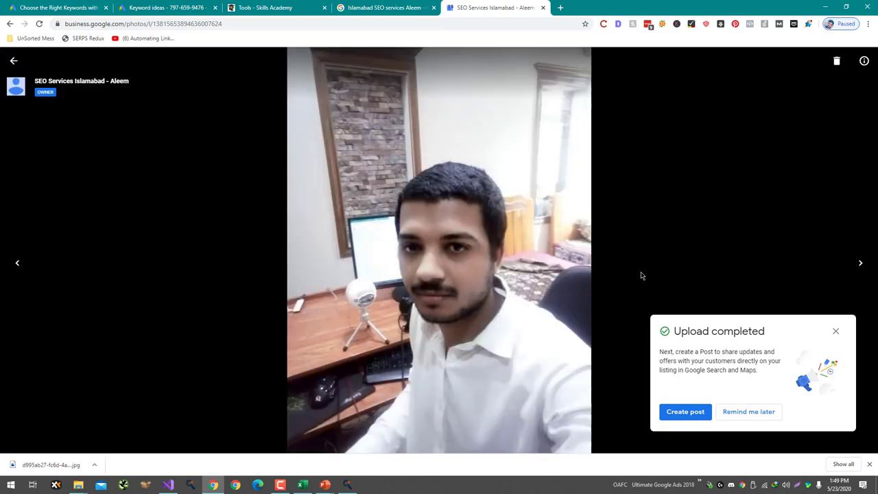
{"action": "left_click", "coordinate": [837, 62]}
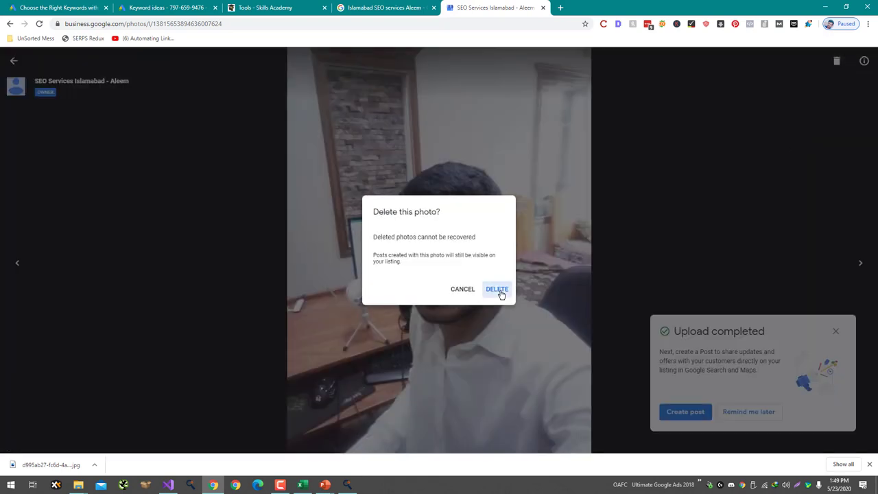
{"action": "left_click", "coordinate": [500, 291]}
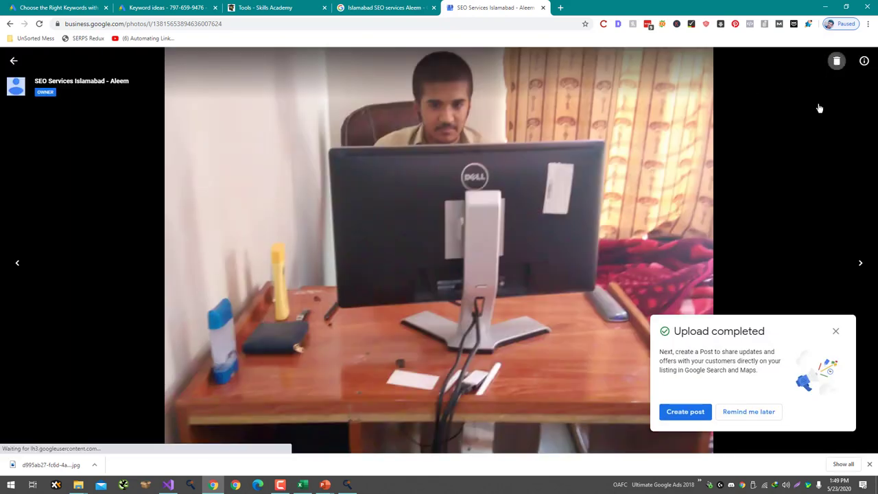
{"action": "left_click", "coordinate": [838, 61]}
{"action": "left_click", "coordinate": [501, 291]}
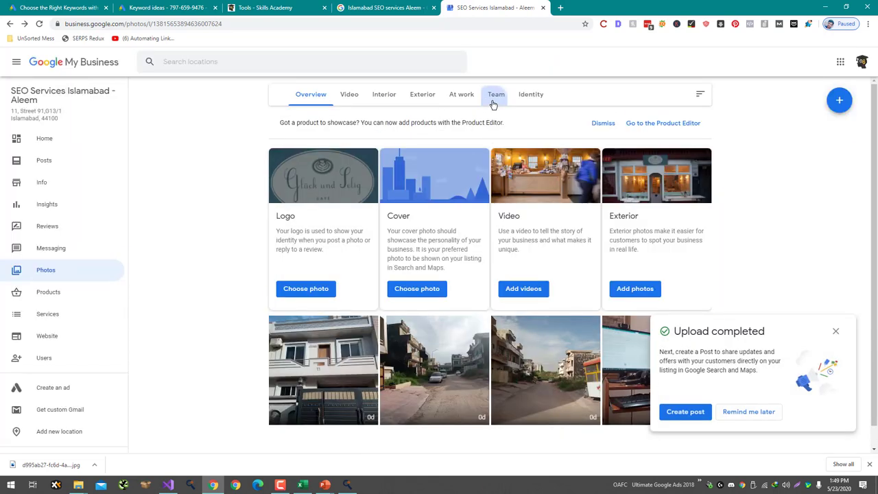
Upload Employees.jpg as the business's Team photo
{"action": "left_click", "coordinate": [495, 97]}
{"action": "left_click", "coordinate": [499, 290]}
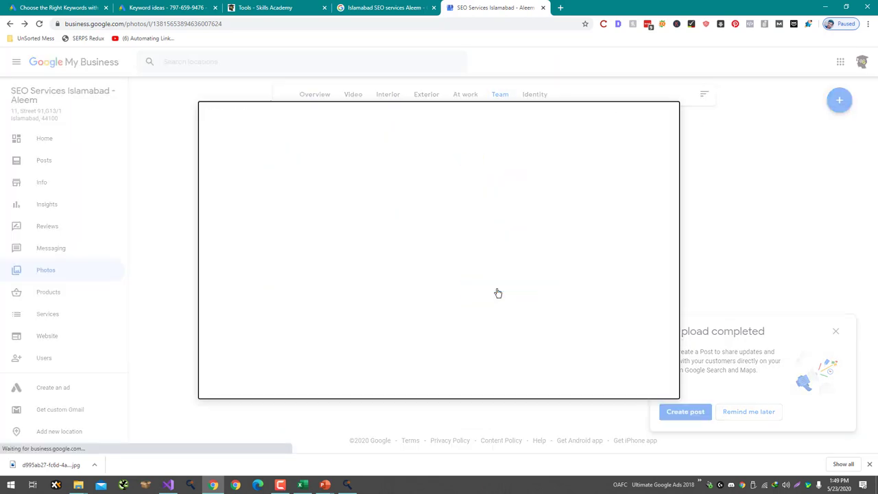
{"action": "left_click", "coordinate": [459, 264]}
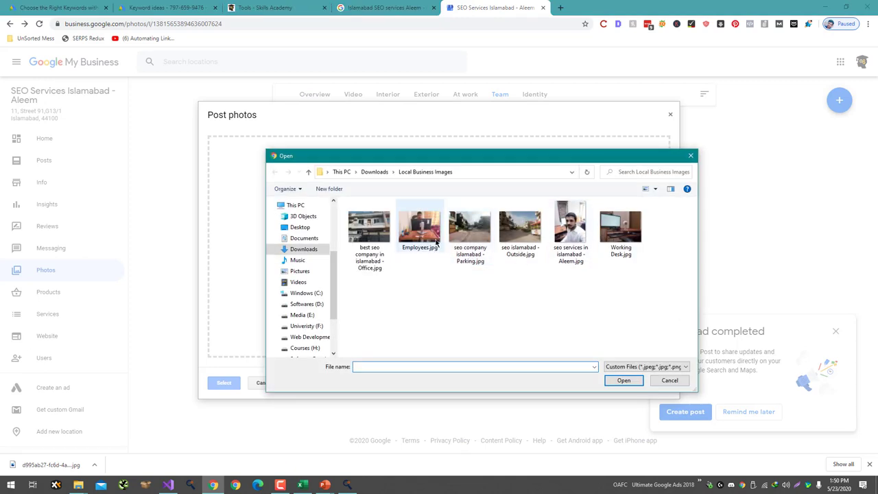
{"action": "double_click", "coordinate": [436, 242]}
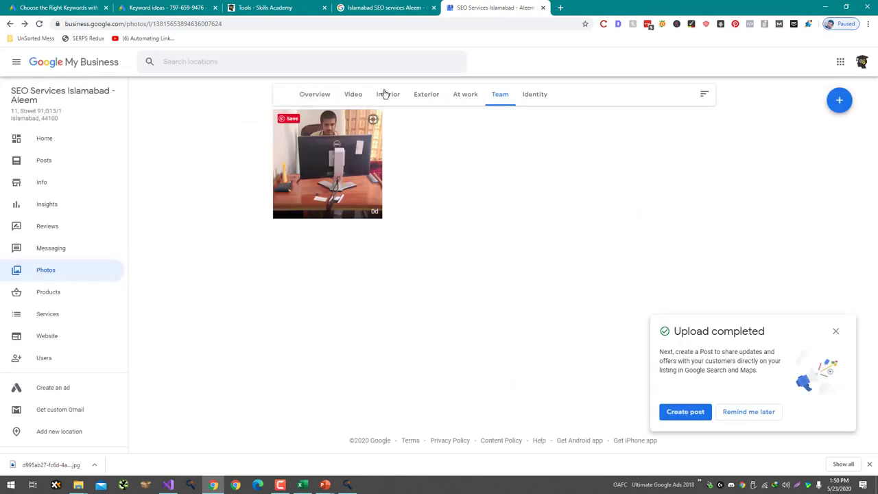
{"action": "left_click", "coordinate": [461, 96]}
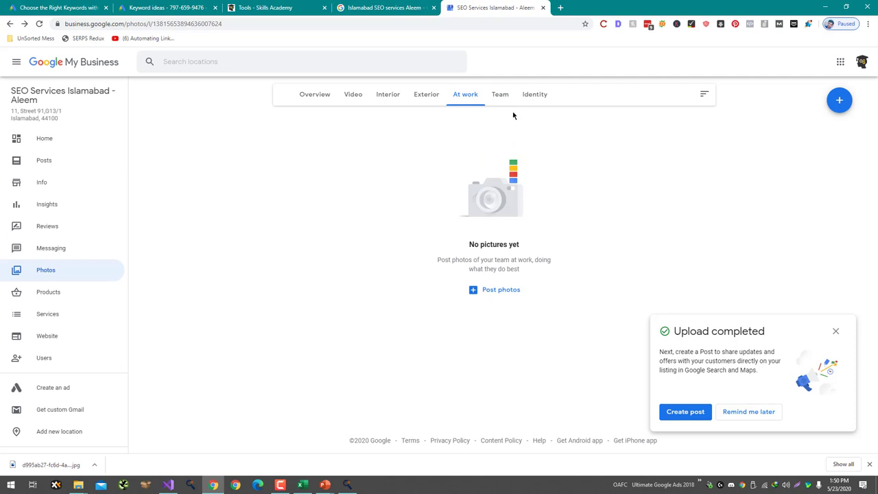
Upload the staff selfie under At work and review it in the photos Overview
{"action": "left_click", "coordinate": [505, 100]}
{"action": "left_click", "coordinate": [461, 100]}
{"action": "left_click", "coordinate": [501, 291]}
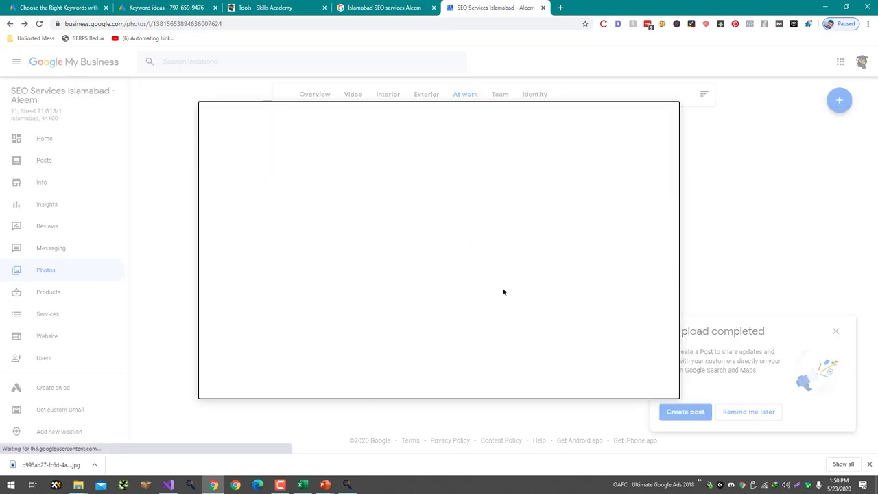
{"action": "left_click", "coordinate": [449, 265]}
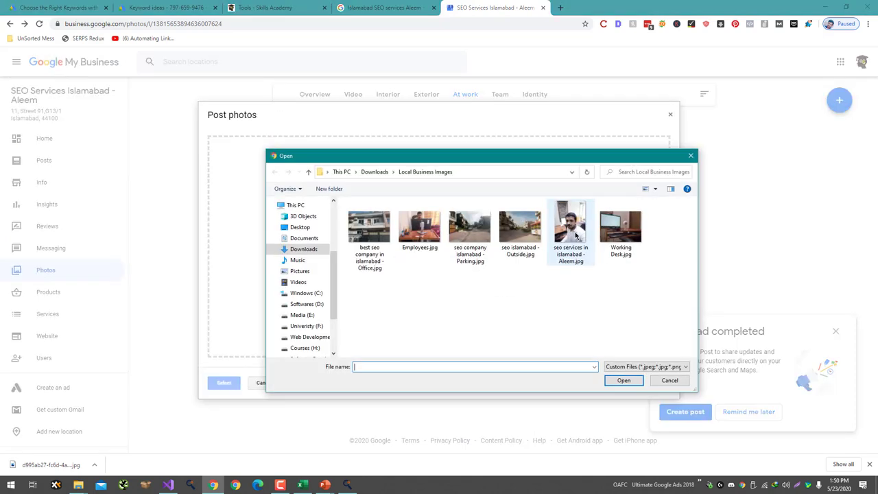
{"action": "double_click", "coordinate": [576, 237]}
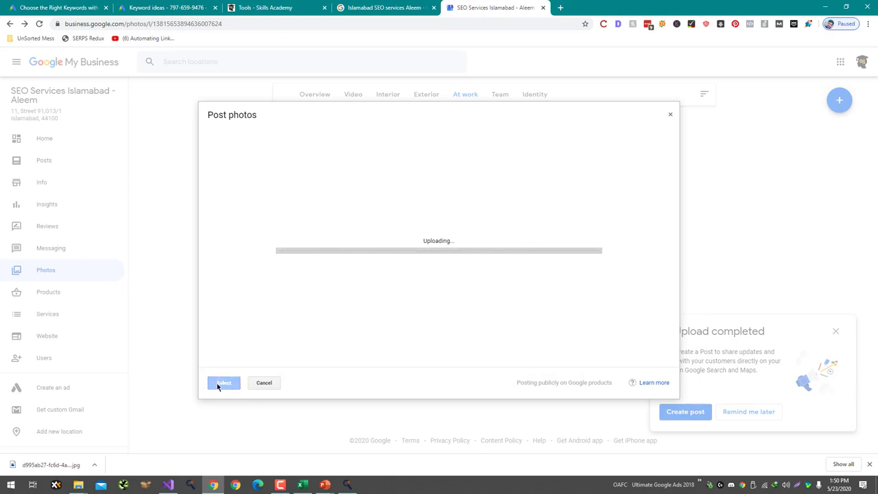
{"action": "left_click", "coordinate": [317, 94]}
{"action": "scroll", "coordinate": [342, 183], "scroll_direction": "down", "scroll_amount": 3}
{"action": "scroll", "coordinate": [350, 183], "scroll_direction": "up", "scroll_amount": 2}
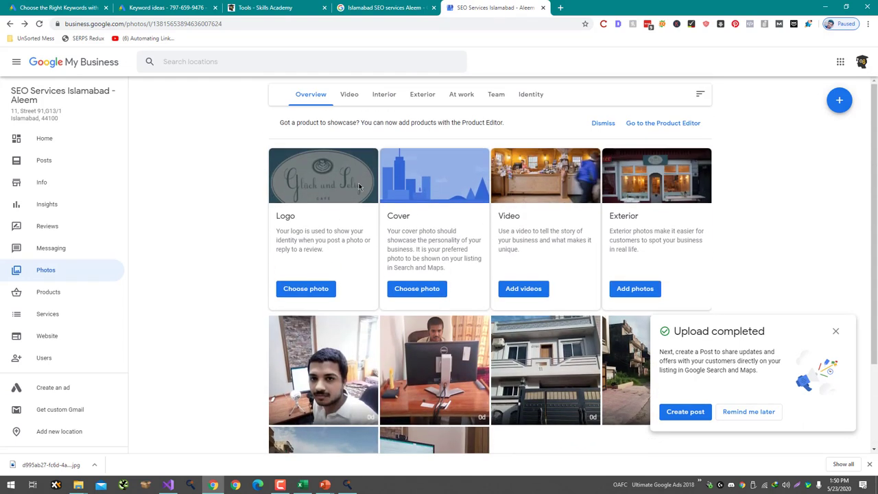
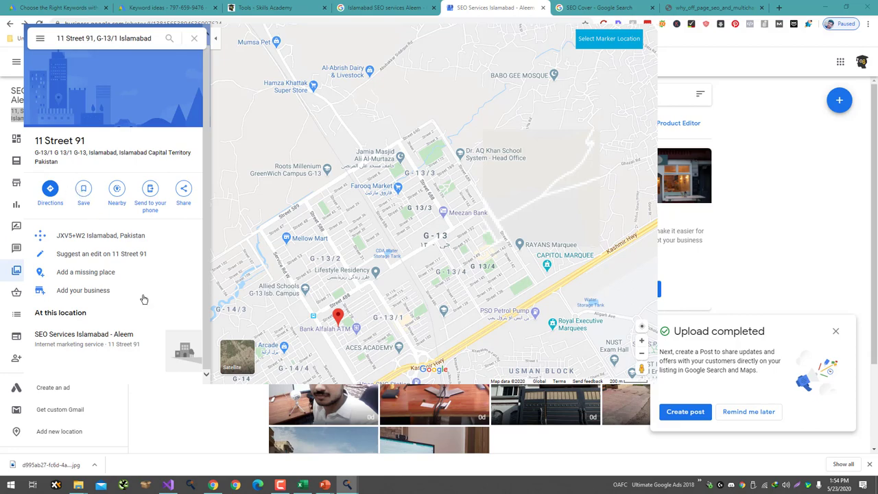
Confirm the map marker and write GPS 33.6545454, 72.9578561 with the title and tags into the image
{"action": "left_click", "coordinate": [586, 43]}
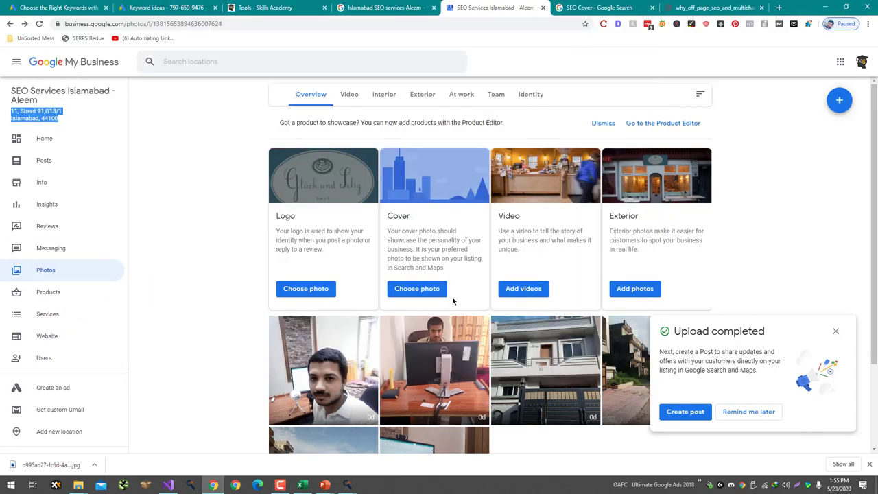
{"action": "left_click", "coordinate": [438, 427]}
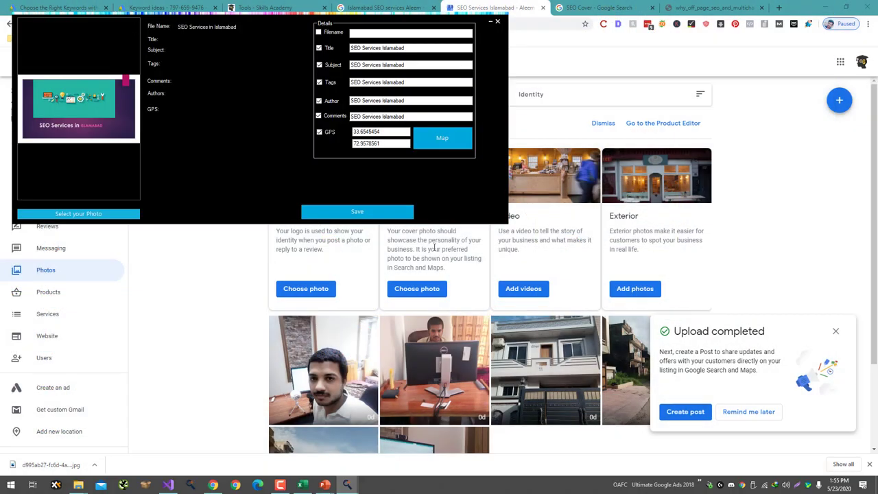
{"action": "left_click", "coordinate": [385, 214]}
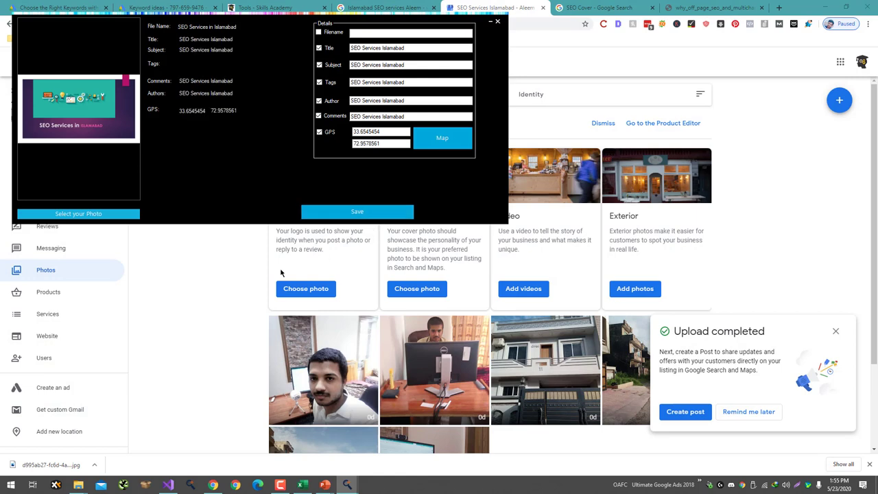
{"action": "left_click", "coordinate": [232, 284]}
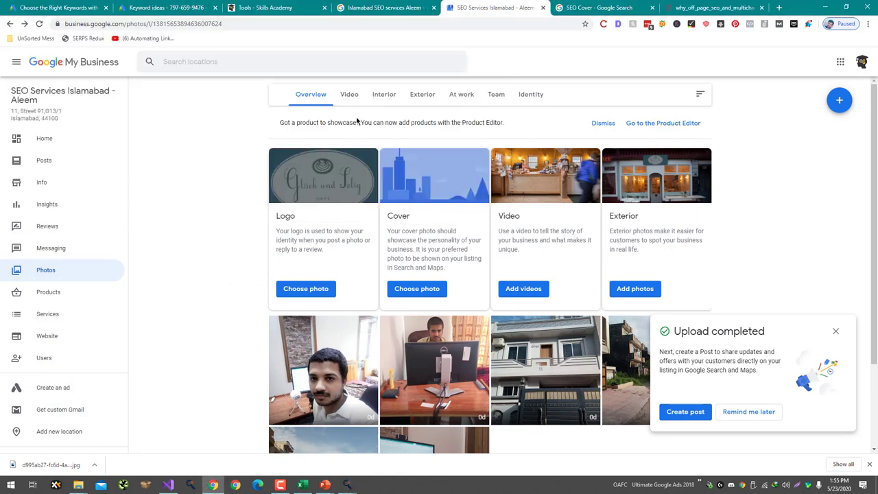
Upload SEO Services in Islamabad.jpg from Documents as the listing's Cover photo
{"action": "scroll", "coordinate": [486, 270], "scroll_direction": "down", "scroll_amount": 2}
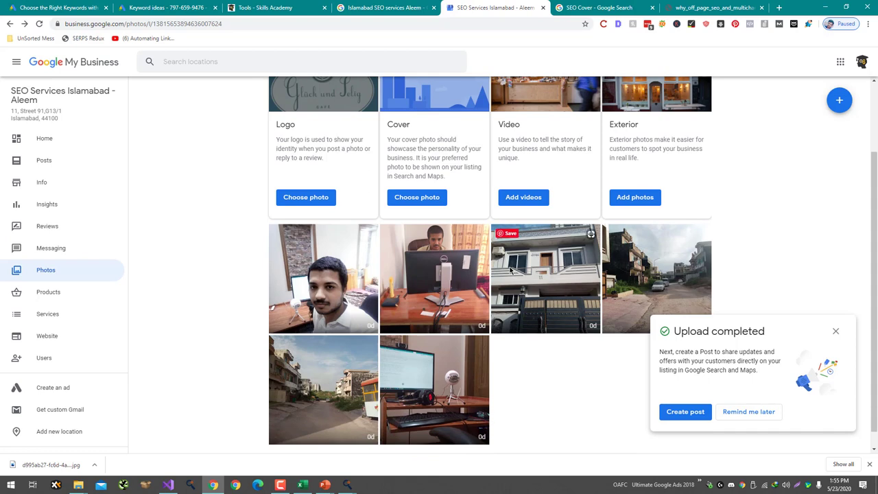
{"action": "scroll", "coordinate": [446, 226], "scroll_direction": "up", "scroll_amount": 2}
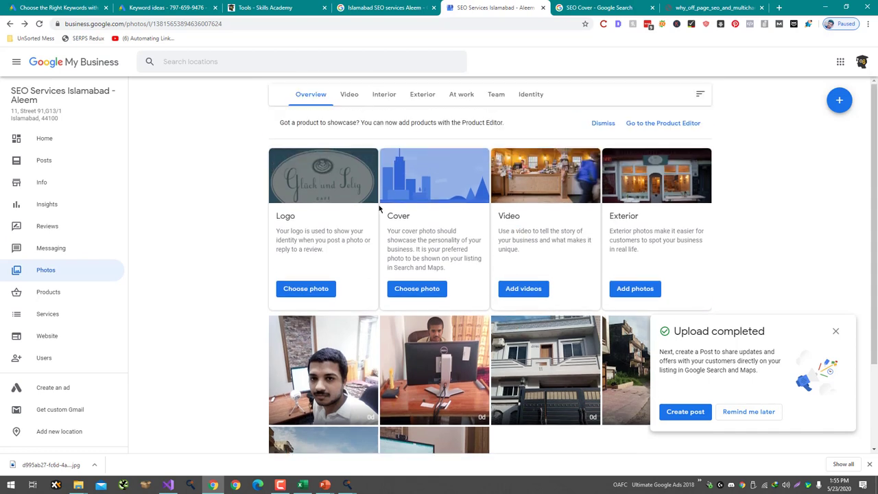
{"action": "left_click", "coordinate": [412, 291]}
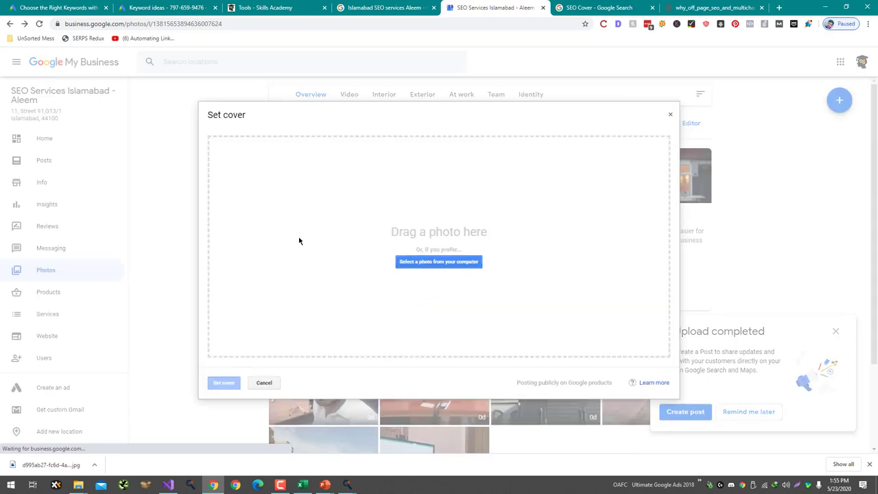
{"action": "left_click", "coordinate": [420, 264]}
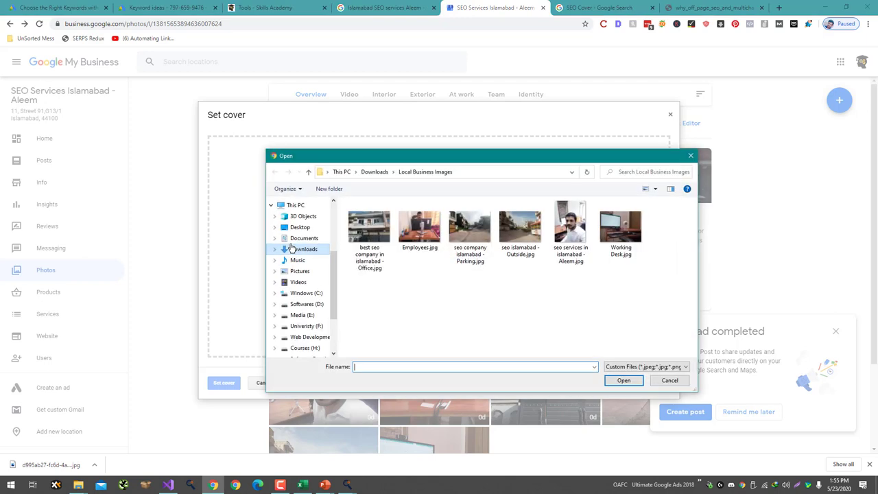
{"action": "left_click", "coordinate": [303, 251]}
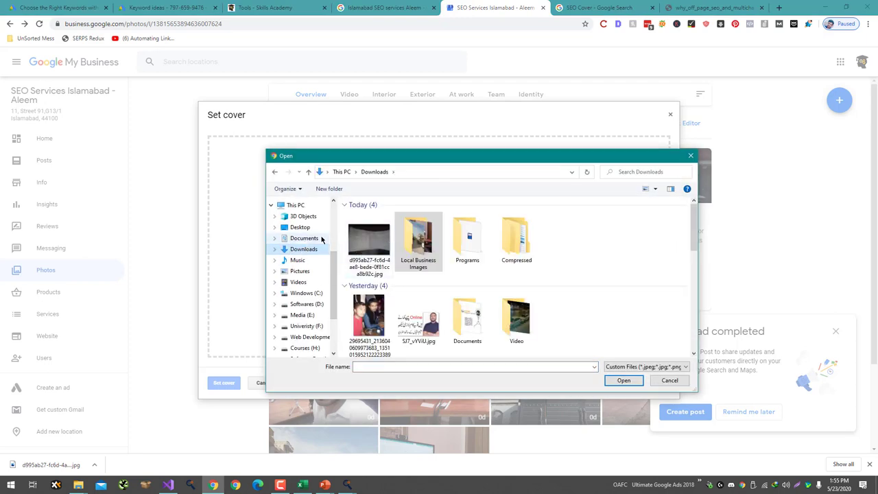
{"action": "left_click", "coordinate": [304, 238]}
{"action": "scroll", "coordinate": [445, 273], "scroll_direction": "down", "scroll_amount": 3}
{"action": "left_click", "coordinate": [568, 281]}
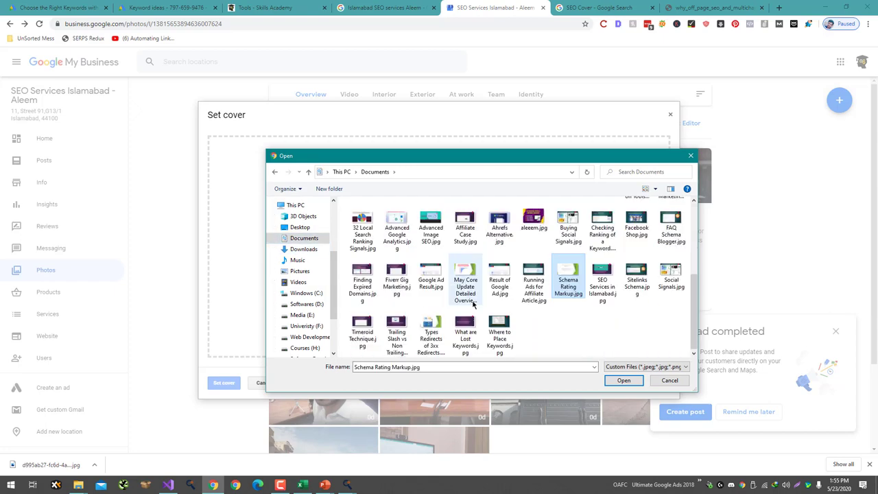
{"action": "double_click", "coordinate": [600, 287]}
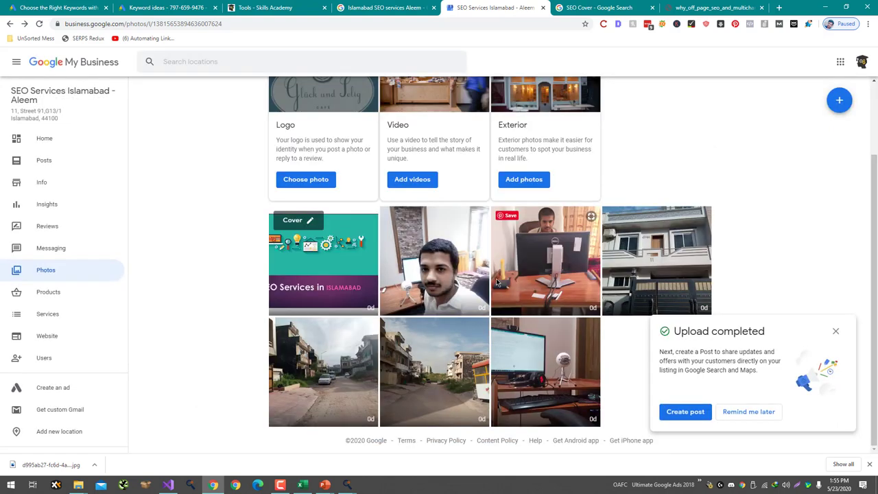
{"action": "scroll", "coordinate": [410, 177], "scroll_direction": "up", "scroll_amount": 2}
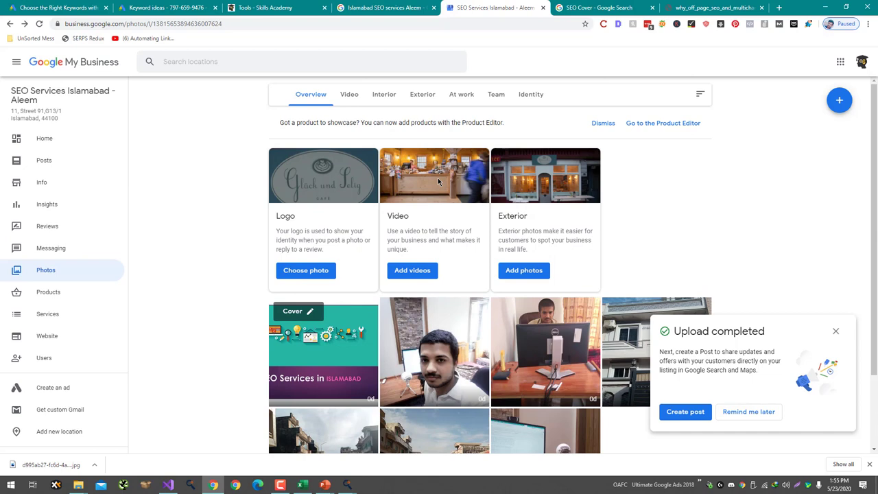
{"action": "scroll", "coordinate": [438, 178], "scroll_direction": "down", "scroll_amount": 3}
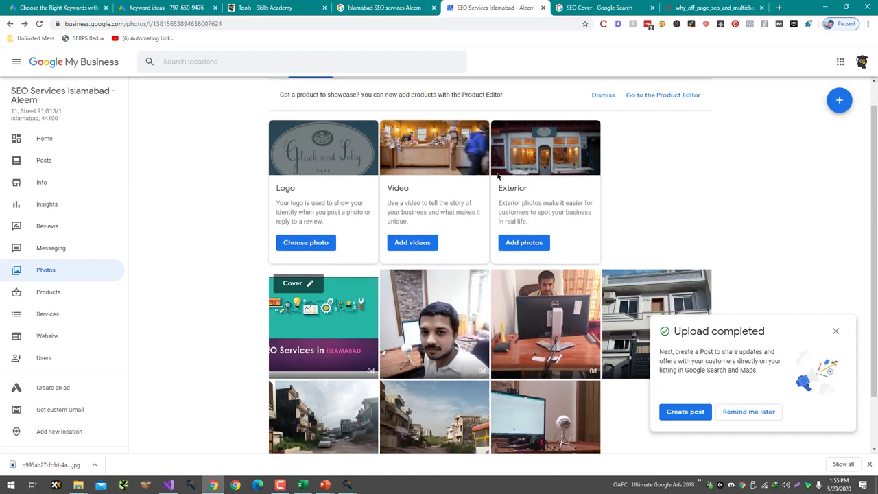
{"action": "left_click", "coordinate": [688, 253]}
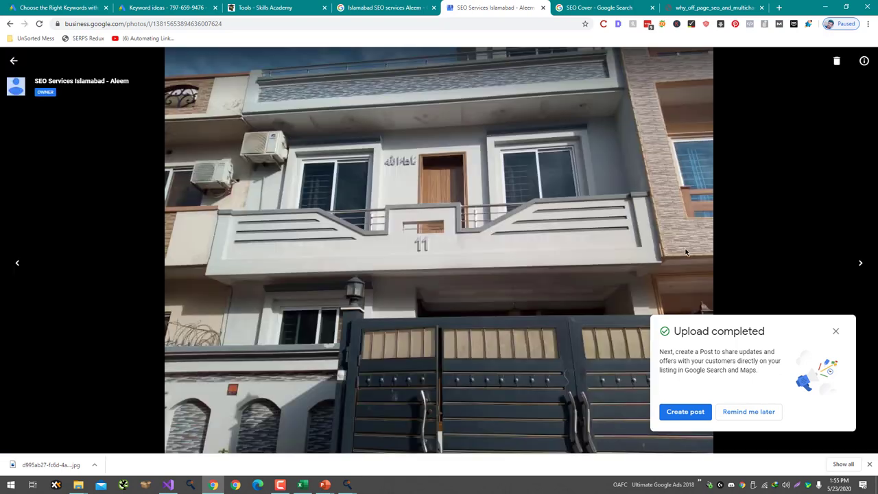
{"action": "key", "text": "Escape"}
{"action": "scroll", "coordinate": [414, 108], "scroll_direction": "up", "scroll_amount": 1}
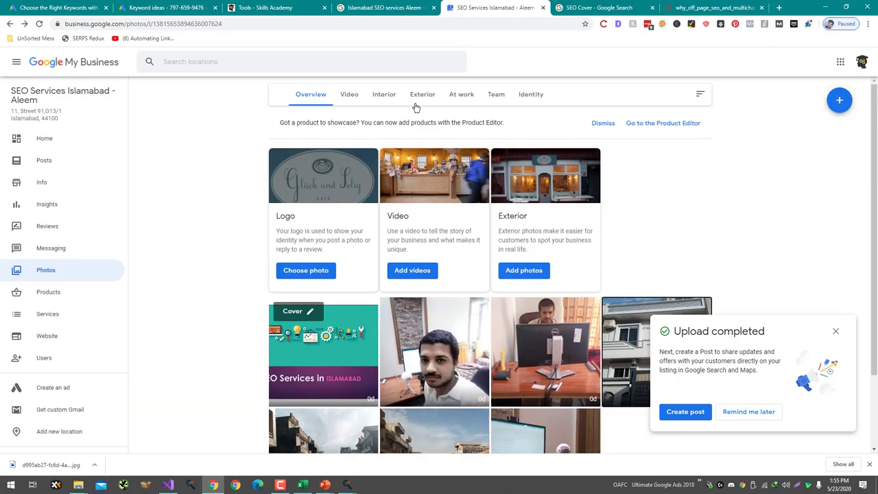
{"action": "left_click", "coordinate": [416, 99]}
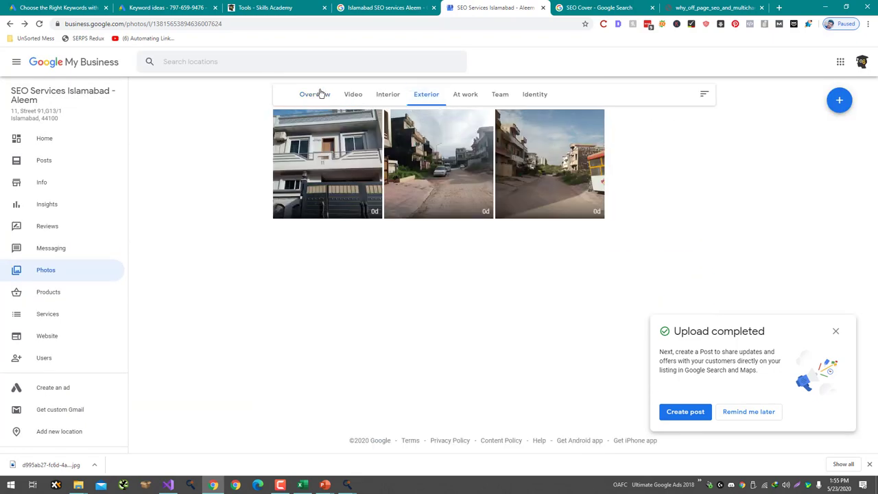
{"action": "left_click", "coordinate": [320, 94]}
{"action": "left_click", "coordinate": [525, 271]}
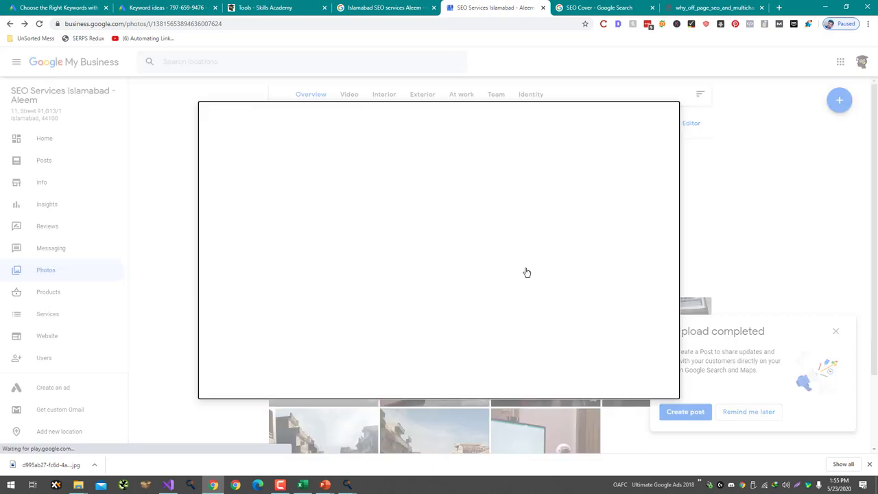
{"action": "left_click", "coordinate": [801, 199]}
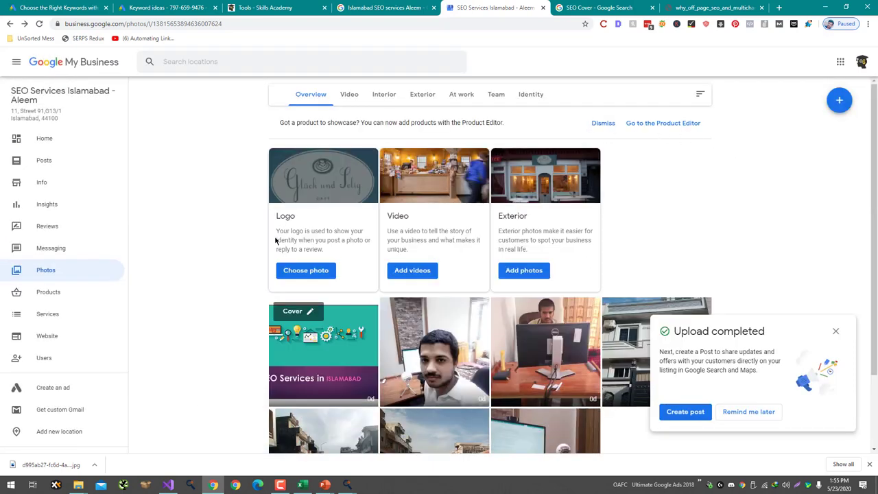
{"action": "left_click_drag", "start_coordinate": [492, 7], "coordinate": [713, 8]}
Search Google for 'logo creator' and open the Hatchful logo maker result in a new tab
{"action": "key", "text": "ctrl+t"}
{"action": "type", "text": "l"}
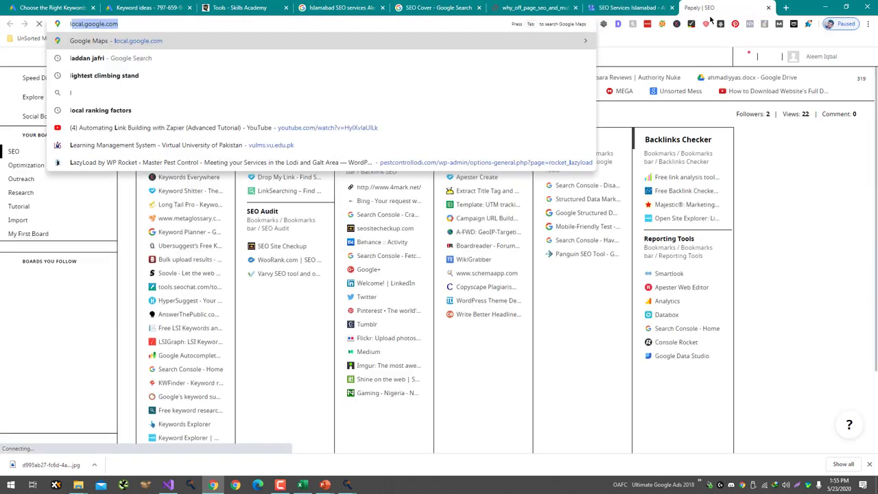
{"action": "type", "text": "ogo creator"}
{"action": "key", "text": "Return"}
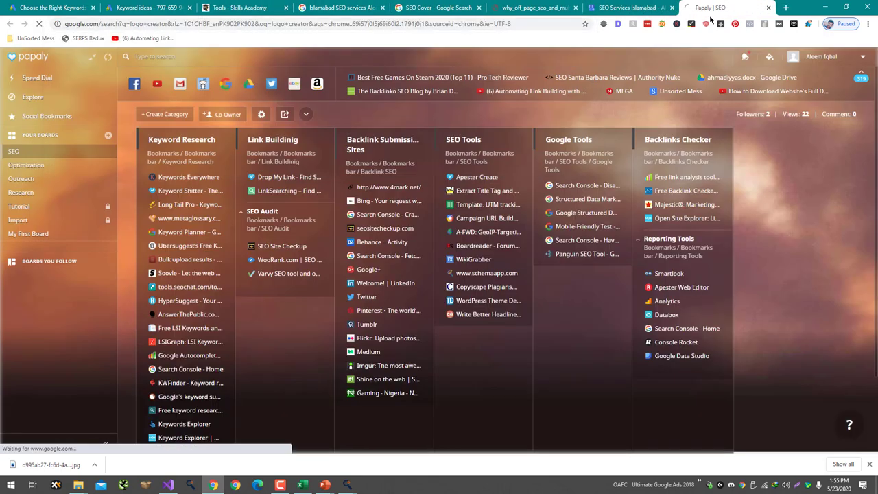
{"action": "scroll", "coordinate": [184, 242], "scroll_direction": "down", "scroll_amount": 2}
{"action": "scroll", "coordinate": [183, 240], "scroll_direction": "down", "scroll_amount": 6}
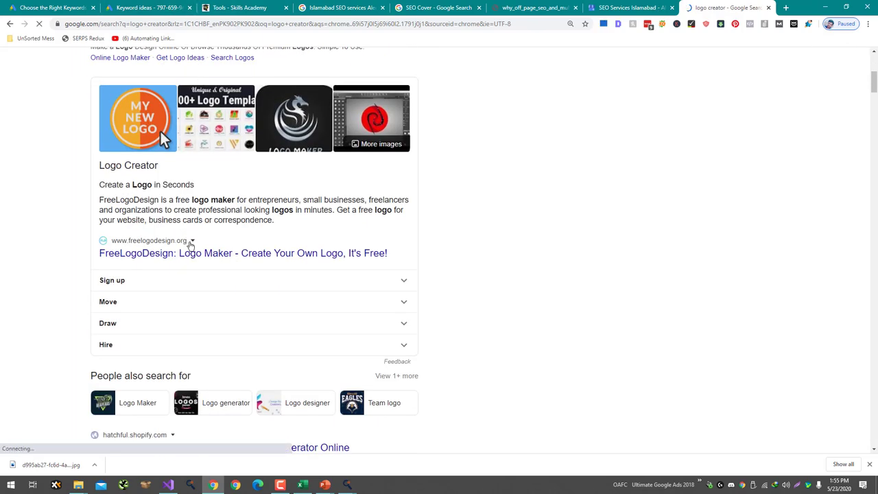
{"action": "left_click", "coordinate": [207, 219], "text": "ctrl"}
{"action": "scroll", "coordinate": [199, 233], "scroll_direction": "up", "scroll_amount": 3}
{"action": "left_click", "coordinate": [146, 281]}
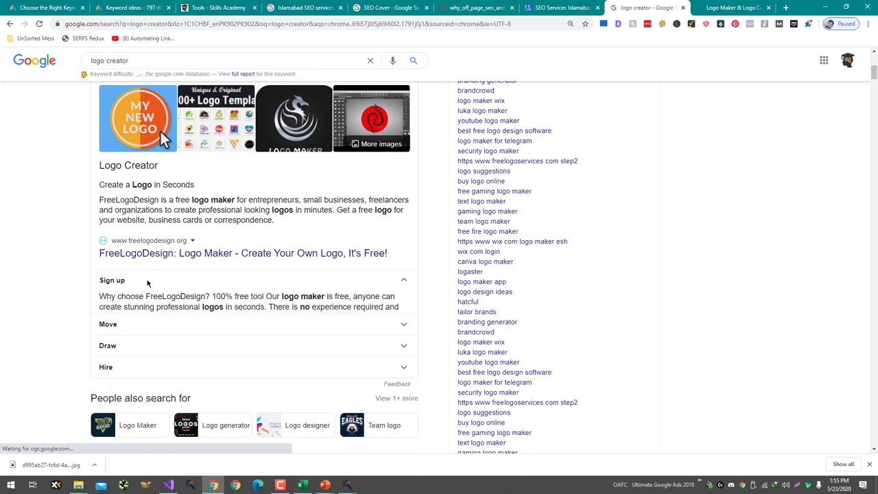
Allow images on the Hatchful page and start creating a new logo
{"action": "left_click", "coordinate": [719, 15]}
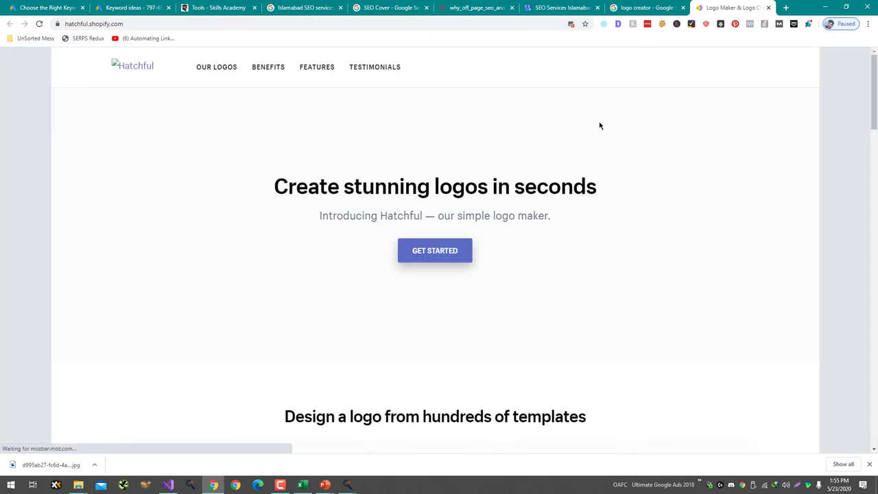
{"action": "left_click", "coordinate": [571, 25]}
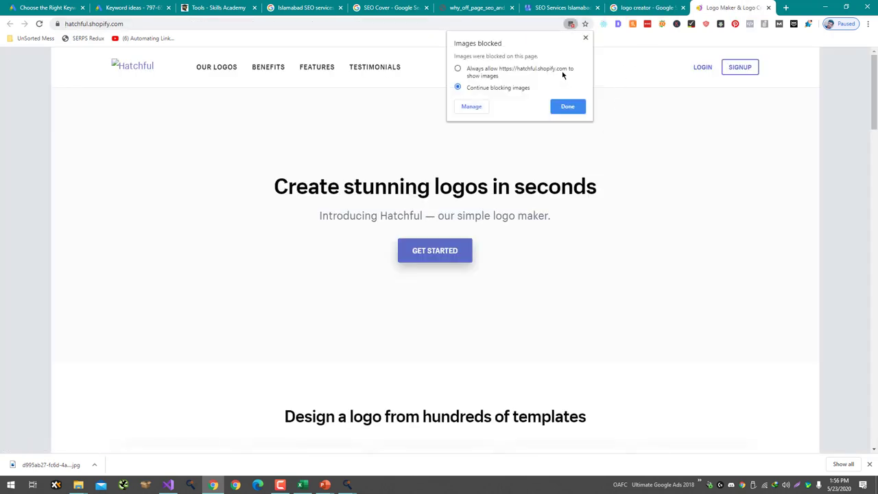
{"action": "left_click", "coordinate": [568, 107]}
{"action": "left_click", "coordinate": [405, 257]}
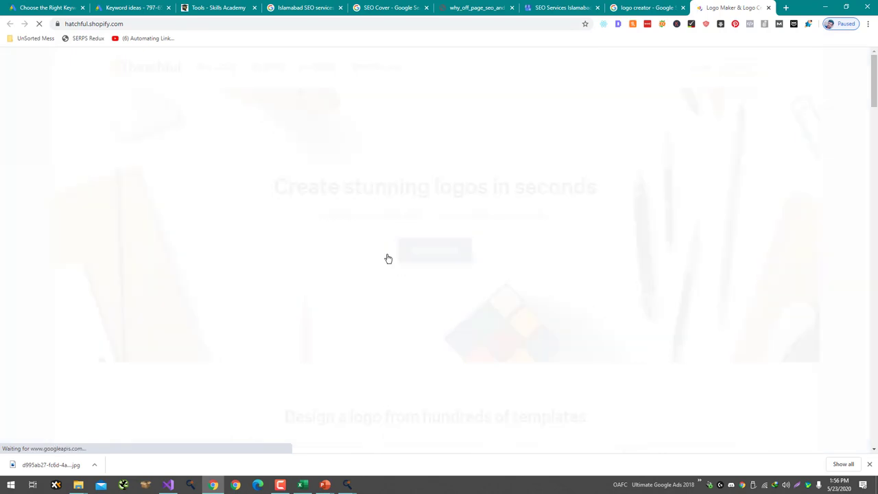
{"action": "scroll", "coordinate": [249, 236], "scroll_direction": "down", "scroll_amount": 3}
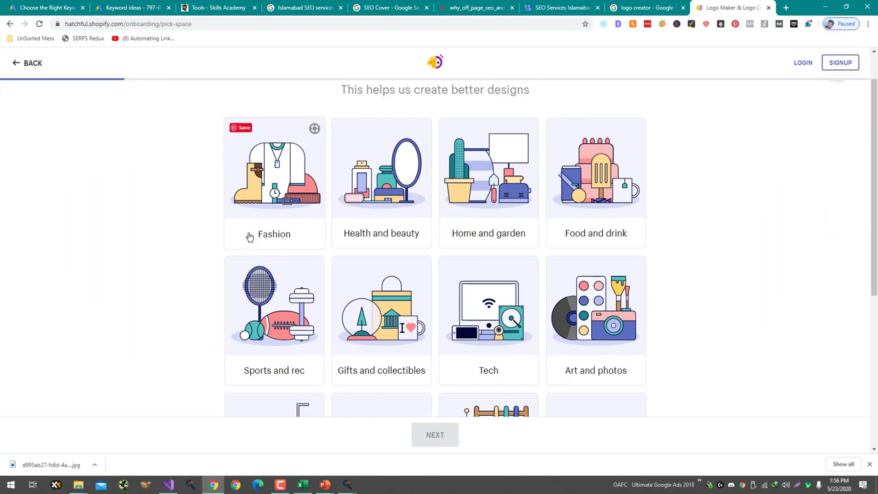
Search for 'seo logo designer' and open the DesignCrowd SEO logos result
{"action": "key", "text": "ctrl+t"}
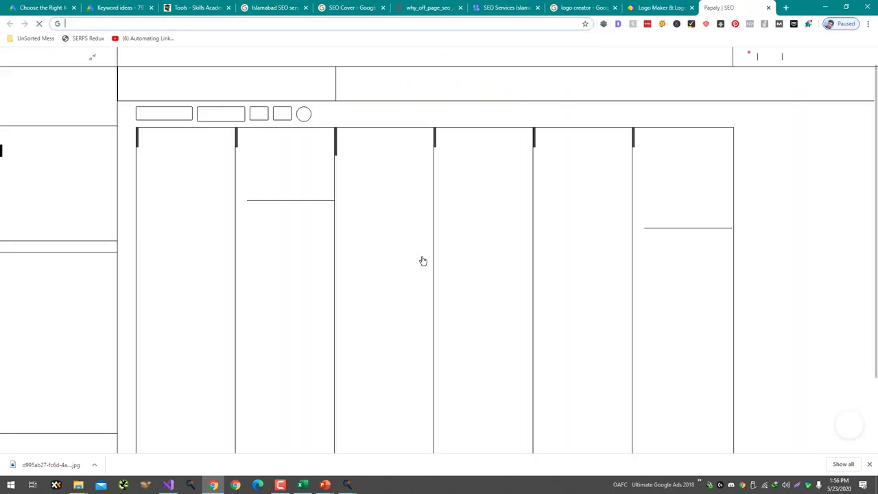
{"action": "type", "text": "seo logo designer"}
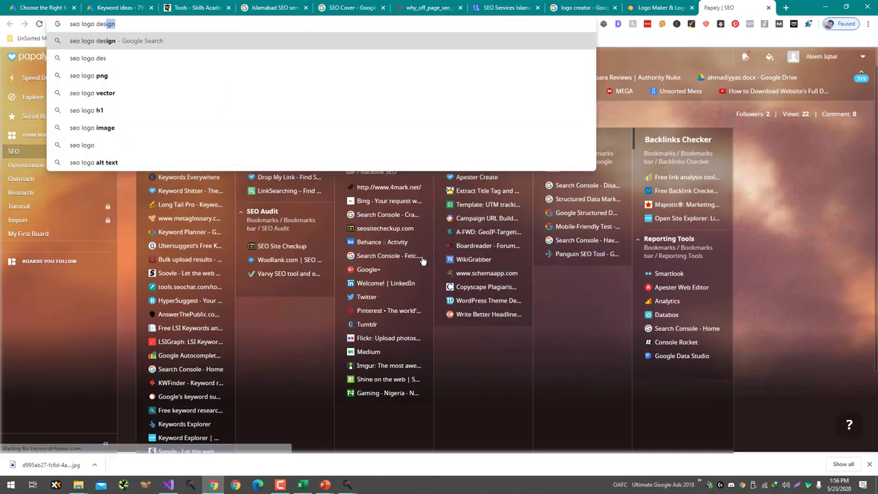
{"action": "key", "text": "Return"}
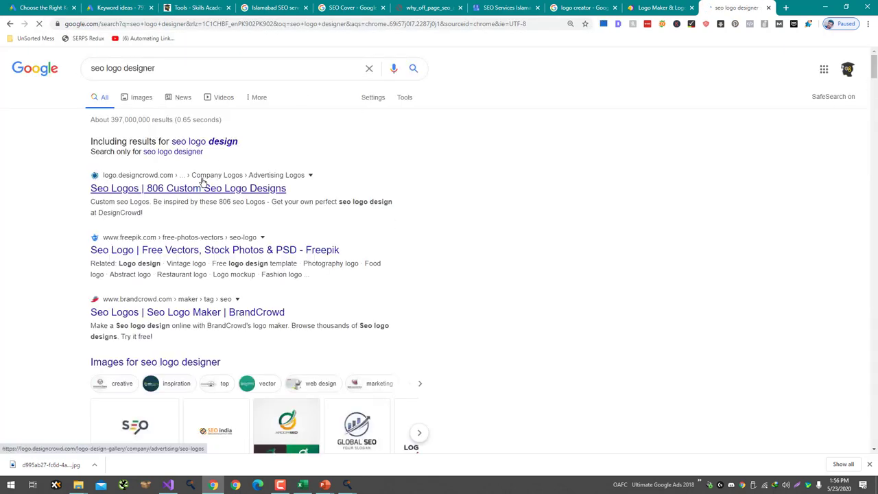
{"action": "middle_click", "coordinate": [177, 186]}
{"action": "scroll", "coordinate": [543, 251], "scroll_direction": "down", "scroll_amount": 2}
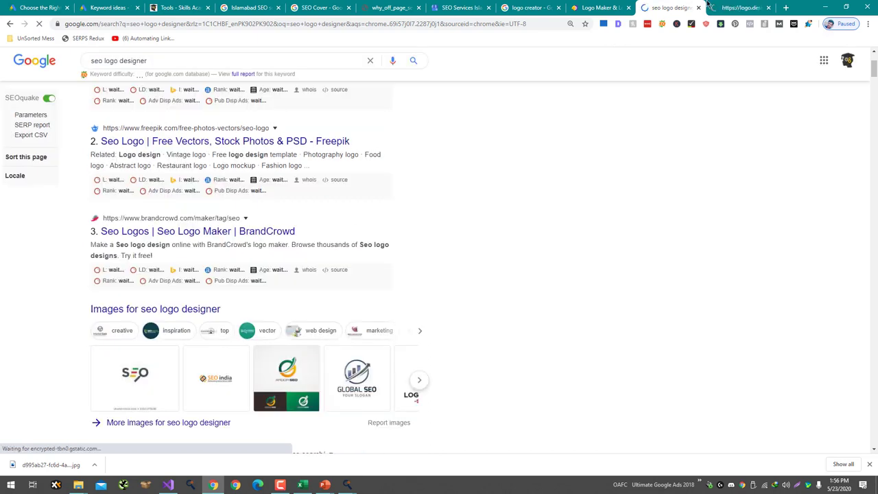
{"action": "left_click", "coordinate": [737, 7]}
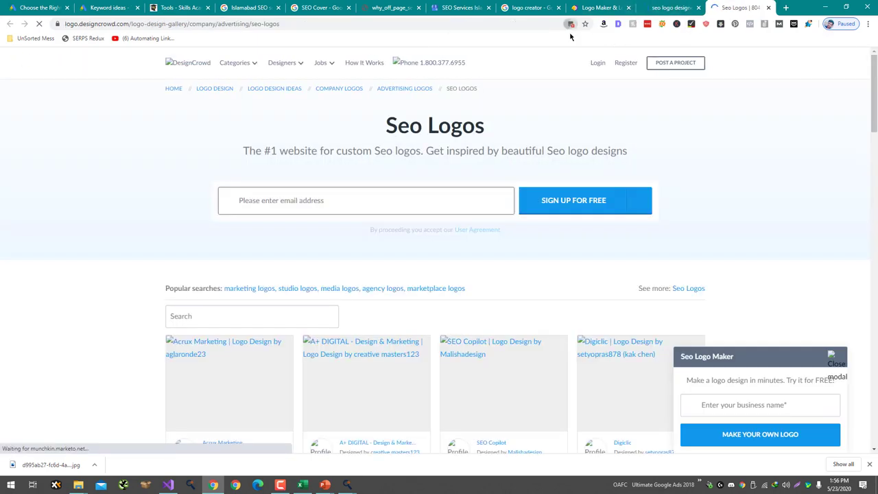
Always allow images on DesignCrowd, reload the gallery, and open the SEO Copilot logo design
{"action": "left_click", "coordinate": [572, 23]}
{"action": "left_click", "coordinate": [458, 69]}
{"action": "left_click", "coordinate": [566, 106]}
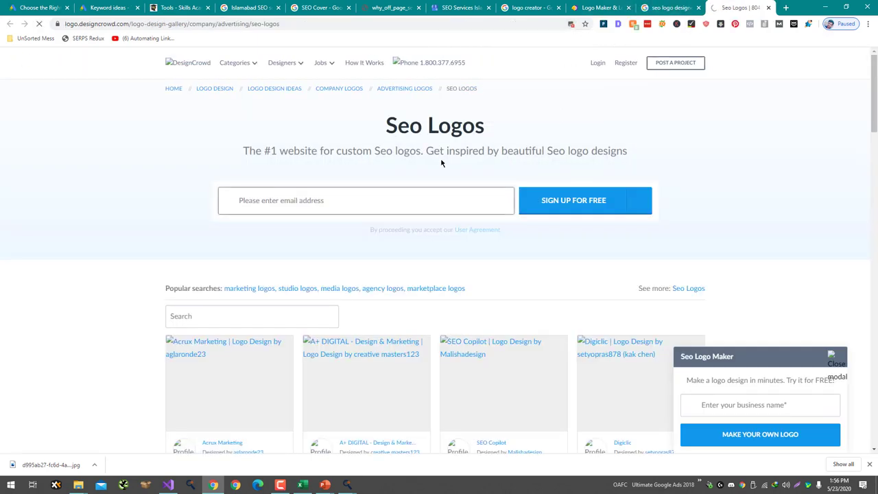
{"action": "key", "text": "F5"}
{"action": "scroll", "coordinate": [221, 132], "scroll_direction": "down", "scroll_amount": 2}
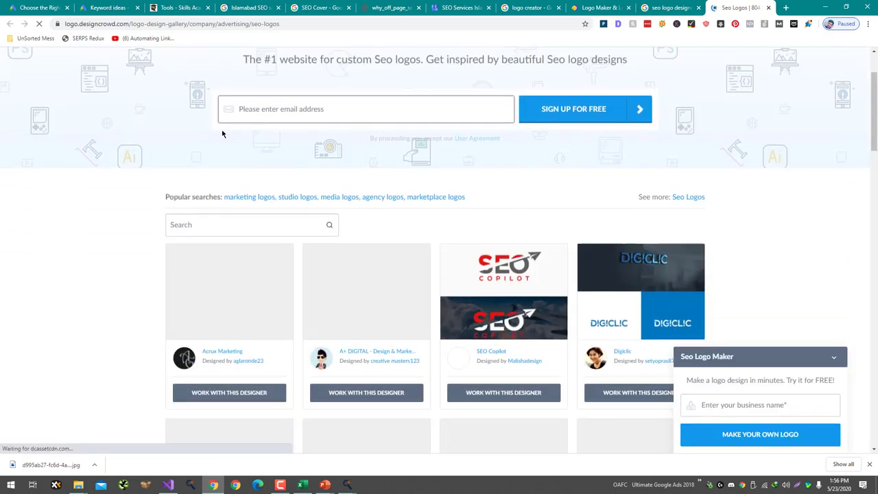
{"action": "scroll", "coordinate": [222, 134], "scroll_direction": "down", "scroll_amount": 1}
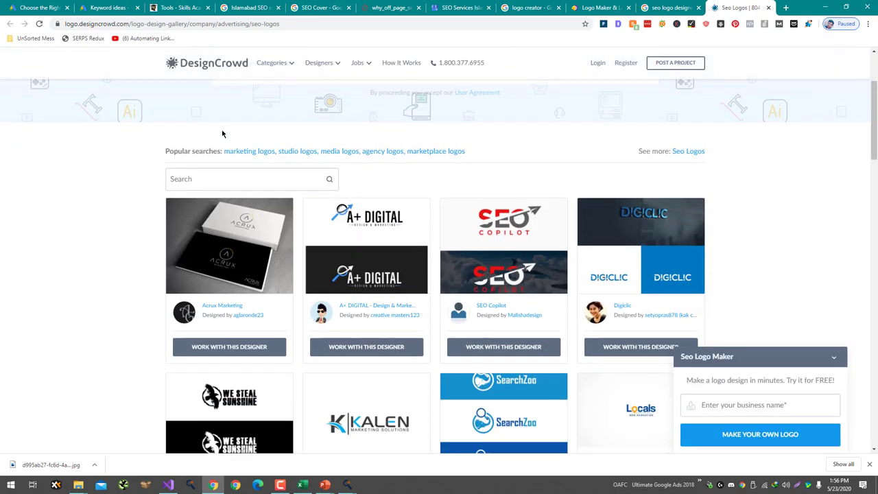
{"action": "scroll", "coordinate": [223, 134], "scroll_direction": "down", "scroll_amount": 3}
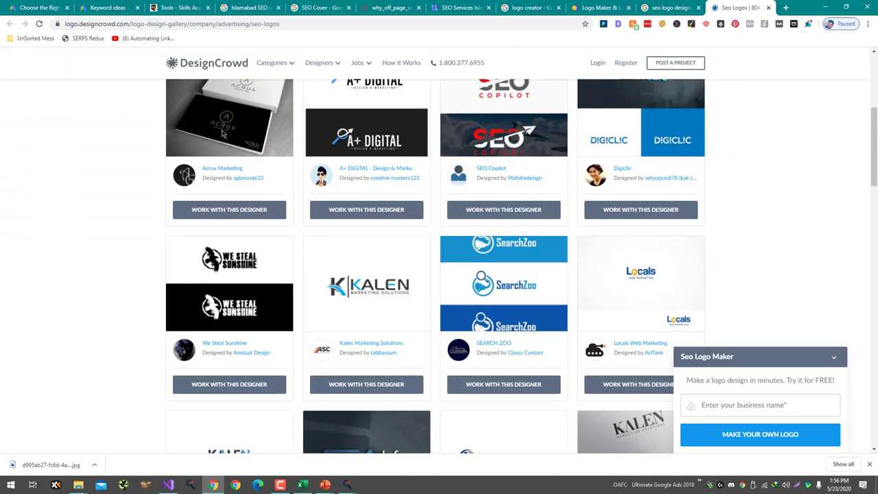
{"action": "scroll", "coordinate": [223, 134], "scroll_direction": "down", "scroll_amount": 3}
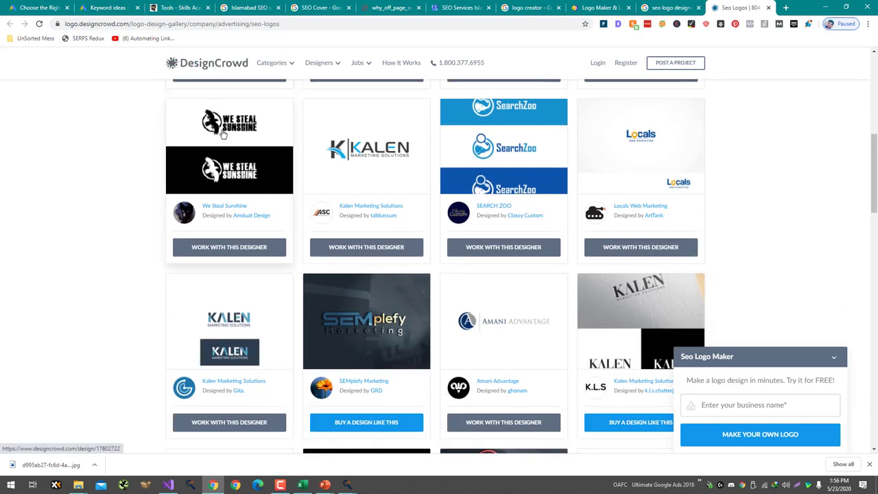
{"action": "scroll", "coordinate": [223, 135], "scroll_direction": "down", "scroll_amount": 3}
{"action": "scroll", "coordinate": [221, 133], "scroll_direction": "up", "scroll_amount": 4}
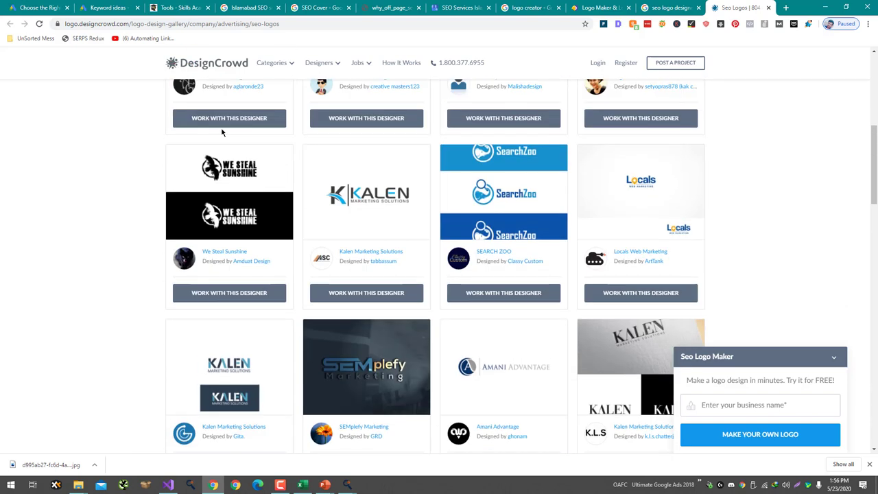
{"action": "scroll", "coordinate": [221, 132], "scroll_direction": "up", "scroll_amount": 3}
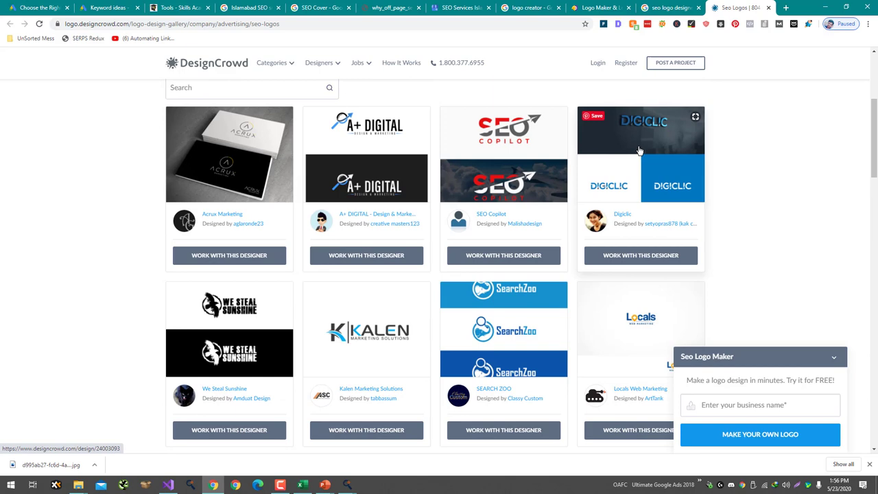
{"action": "left_click", "coordinate": [512, 147]}
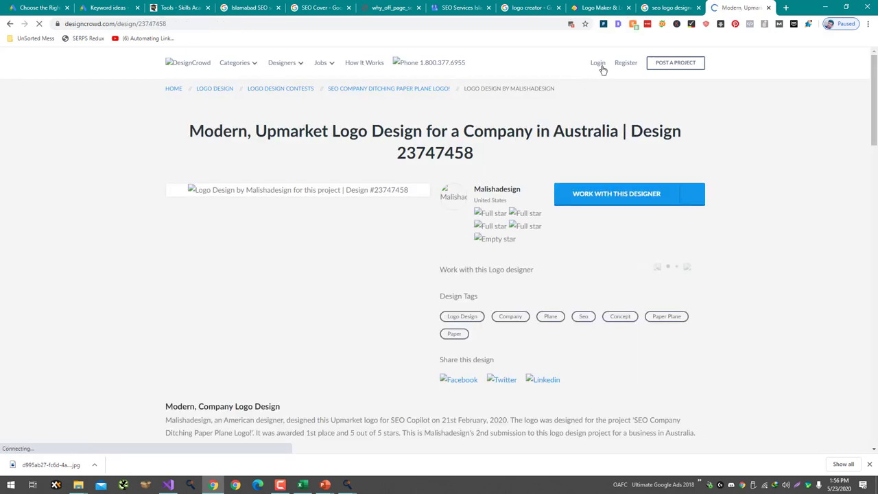
Allow images on the design page and save the SEO Copilot logo into Downloads
{"action": "left_click", "coordinate": [571, 24]}
{"action": "left_click", "coordinate": [568, 107]}
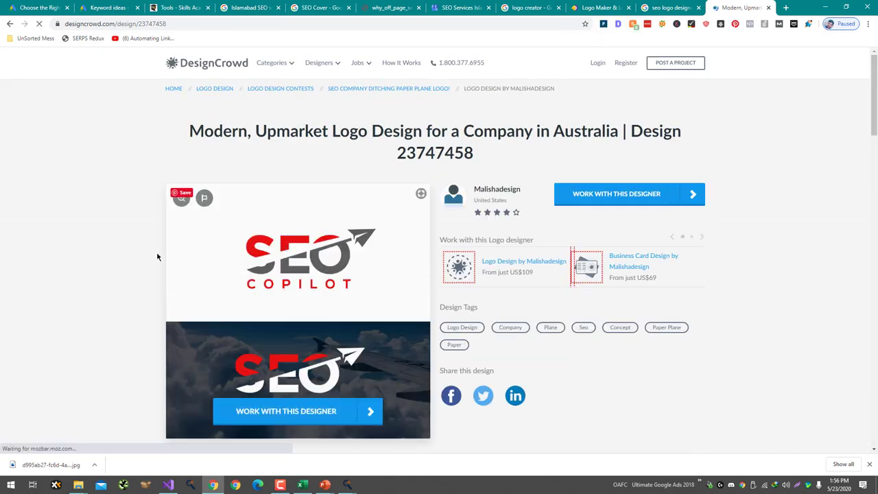
{"action": "scroll", "coordinate": [167, 321], "scroll_direction": "down", "scroll_amount": 1}
{"action": "right_click", "coordinate": [274, 221]}
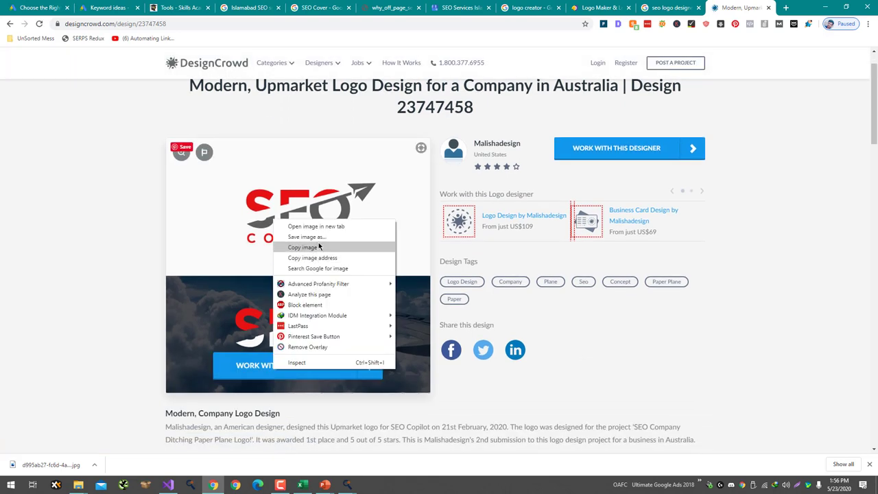
{"action": "left_click", "coordinate": [317, 236]}
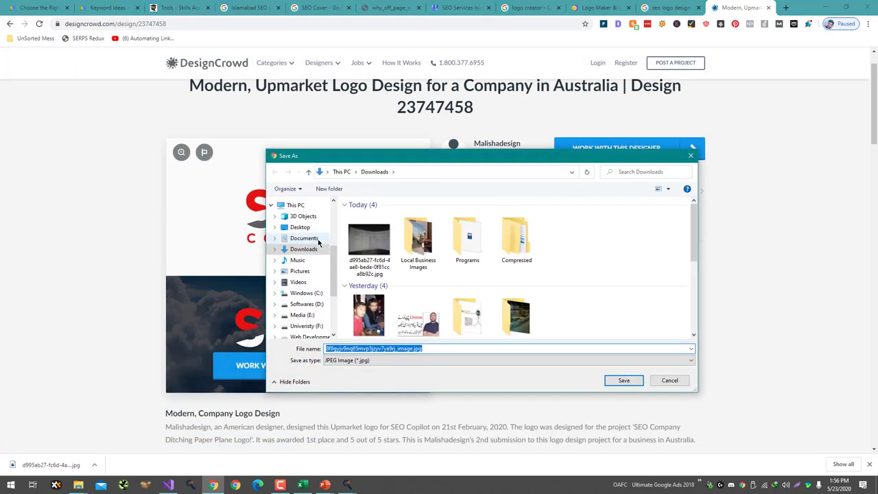
{"action": "key", "text": "Return"}
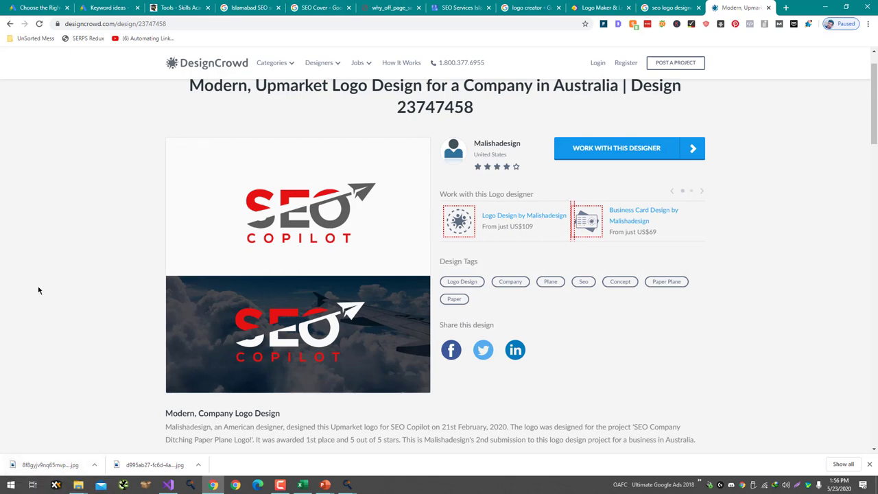
Load the remove.bg site in a new tab
{"action": "key", "text": "ctrl+t"}
{"action": "type", "text": "im"}
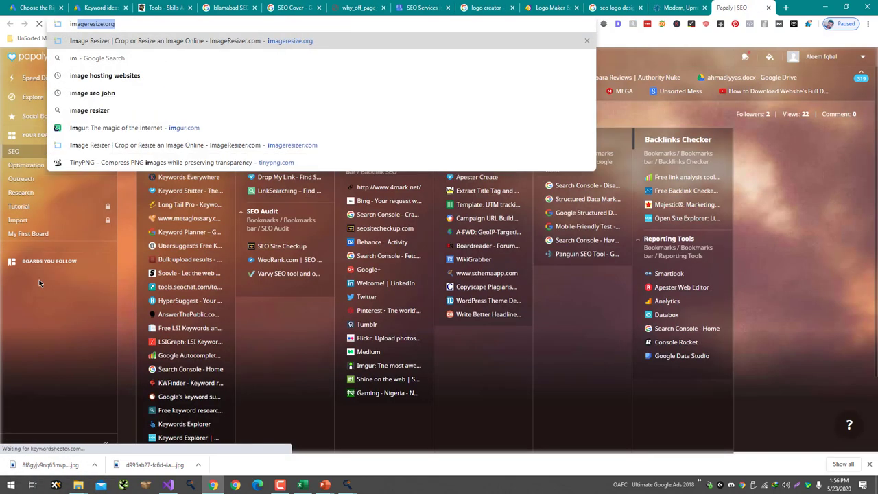
{"action": "type", "text": "remove.bg"}
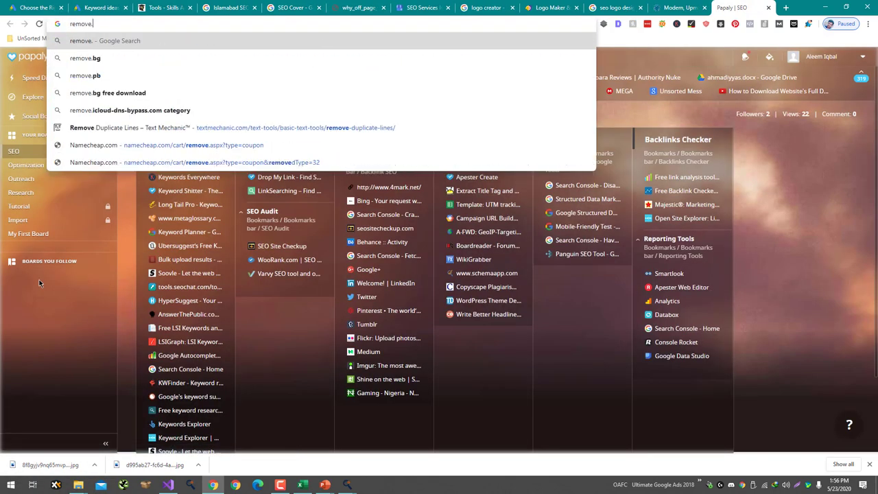
{"action": "key", "text": "Return"}
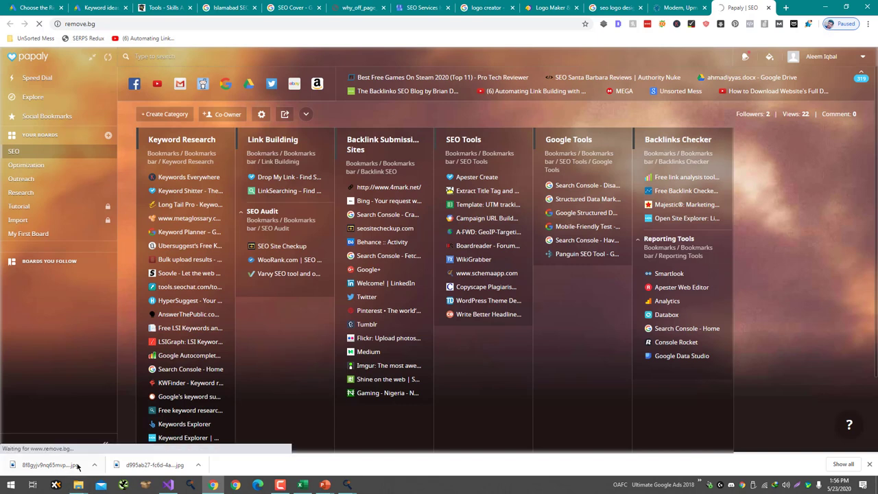
Show the downloaded logo in its folder and open it in Paint
{"action": "right_click", "coordinate": [87, 455]}
{"action": "left_click", "coordinate": [109, 439]}
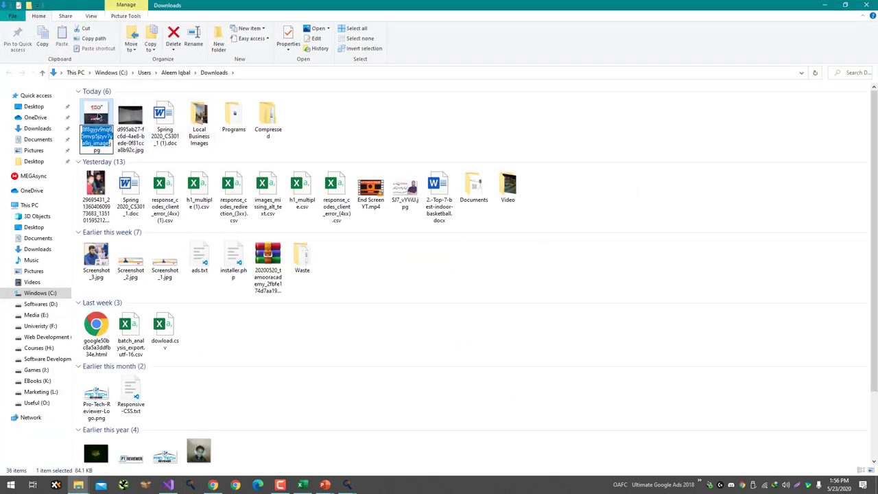
{"action": "right_click", "coordinate": [98, 117]}
{"action": "left_click", "coordinate": [176, 171]}
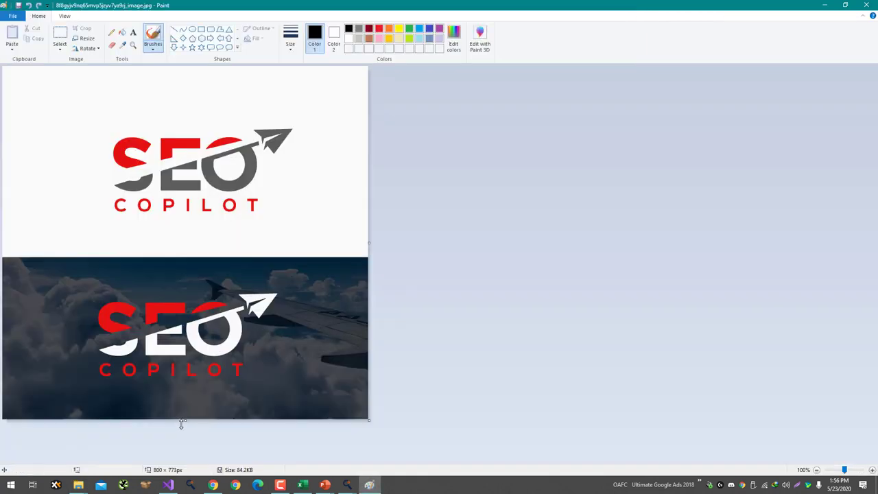
Trim the Paint canvas to 286 px high, then to the 426 × 165 SEO wordmark
{"action": "mouse_move", "coordinate": [181, 425]}
{"action": "left_mouse_down"}
{"action": "mouse_move", "coordinate": [180, 187]}
{"action": "mouse_move", "coordinate": [180, 198]}
{"action": "mouse_move", "coordinate": [208, 142]}
{"action": "mouse_move", "coordinate": [101, 129]}
{"action": "left_mouse_up"}
{"action": "left_click", "coordinate": [60, 37]}
{"action": "key", "text": "ctrl+a"}
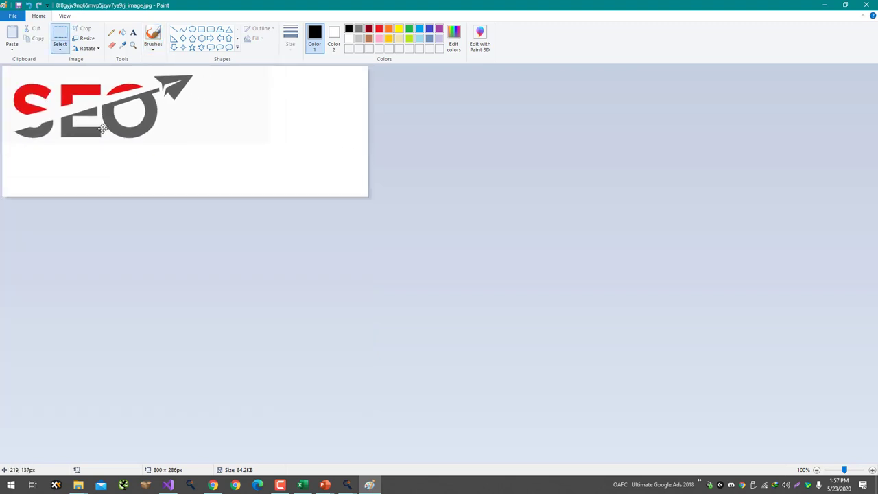
{"action": "left_click_drag", "start_coordinate": [368, 198], "coordinate": [200, 143]}
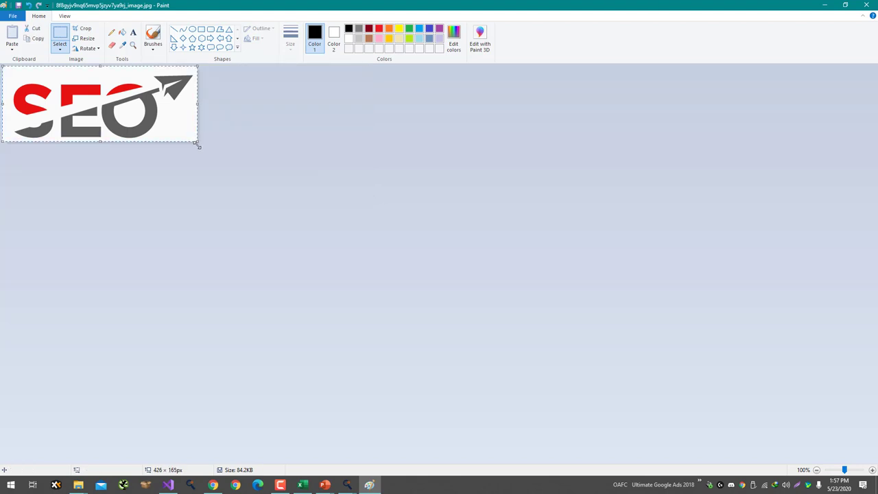
{"action": "key", "text": "alt+Tab"}
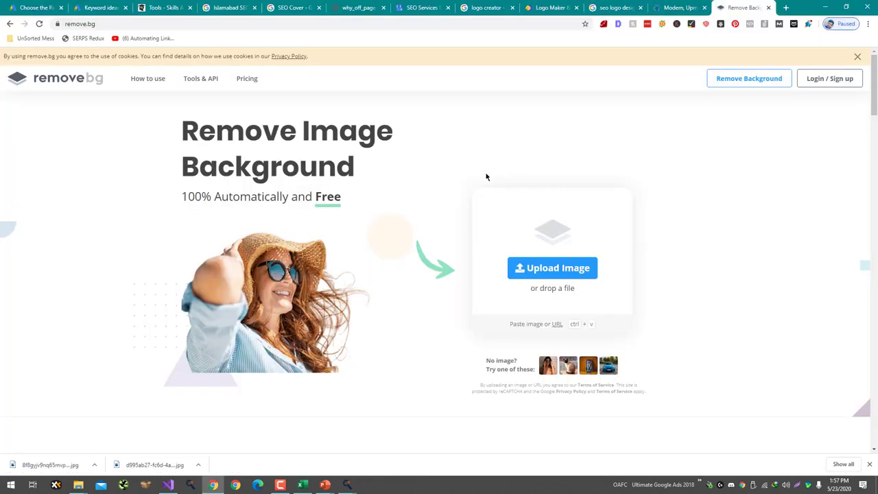
Upload the cropped logo to remove.bg and download the transparent 426 × 165 version into Downloads
{"action": "key", "text": "alt+Tab"}
{"action": "key", "text": "alt+Tab"}
{"action": "left_click_drag", "start_coordinate": [99, 135], "coordinate": [434, 232]}
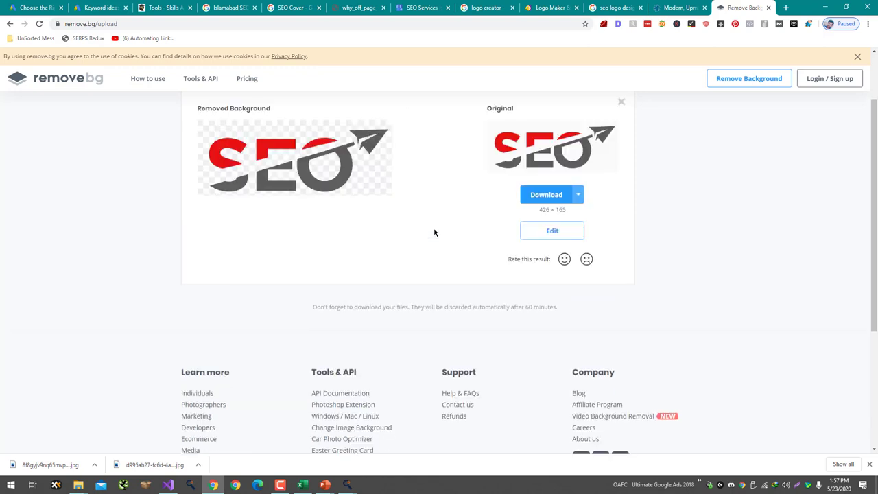
{"action": "left_click_drag", "start_coordinate": [546, 194], "coordinate": [496, 241]}
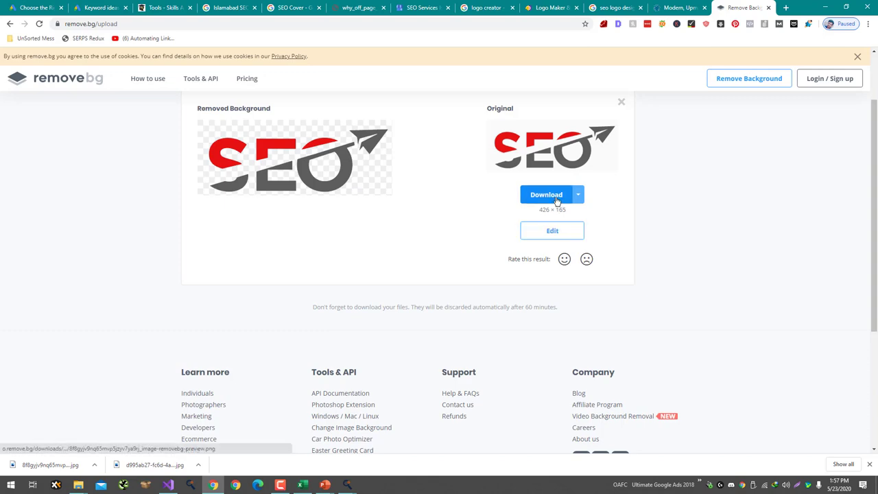
{"action": "left_click", "coordinate": [551, 196]}
{"action": "right_click", "coordinate": [32, 467]}
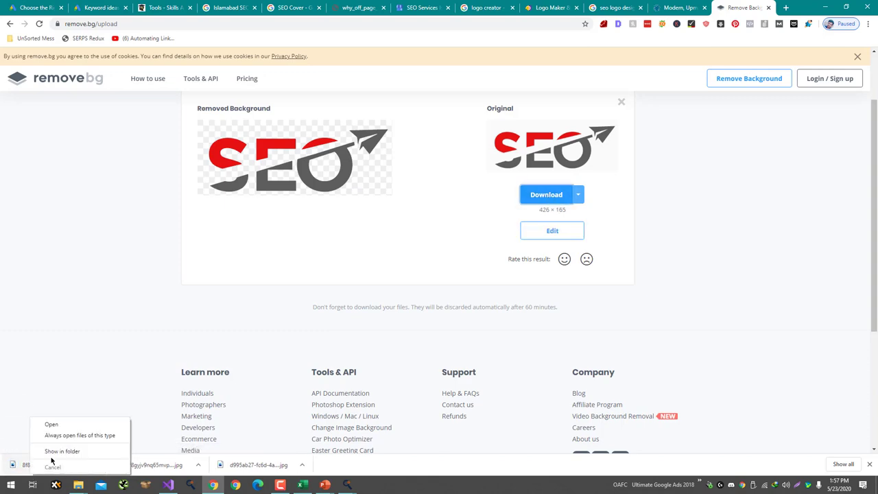
{"action": "left_click", "coordinate": [68, 450]}
{"action": "left_click", "coordinate": [90, 133]}
{"action": "right_click", "coordinate": [90, 134]}
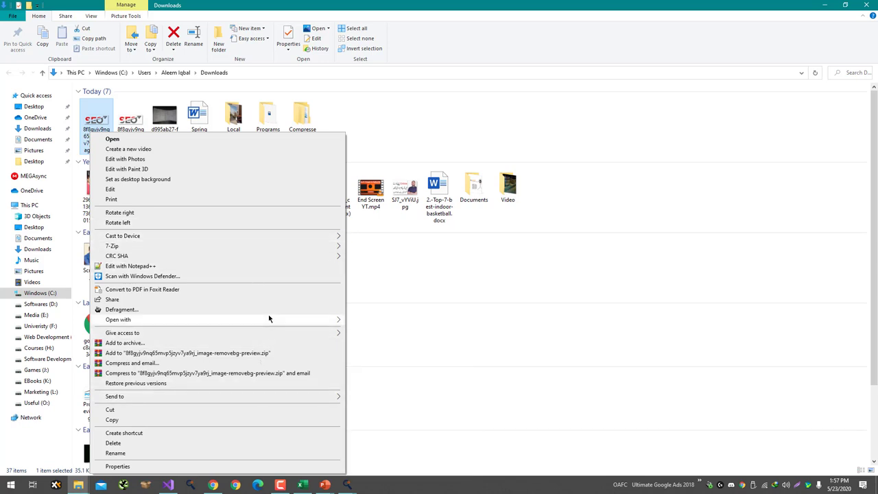
Open the transparent logo in Photoshop, unlock its layer and delete the white fill
{"action": "mouse_move", "coordinate": [271, 320]}
{"action": "left_click", "coordinate": [410, 320]}
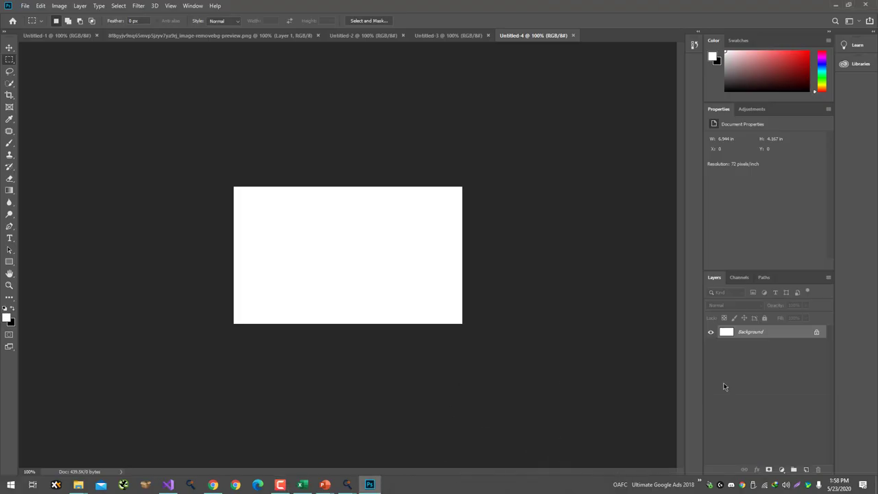
{"action": "left_click", "coordinate": [816, 334]}
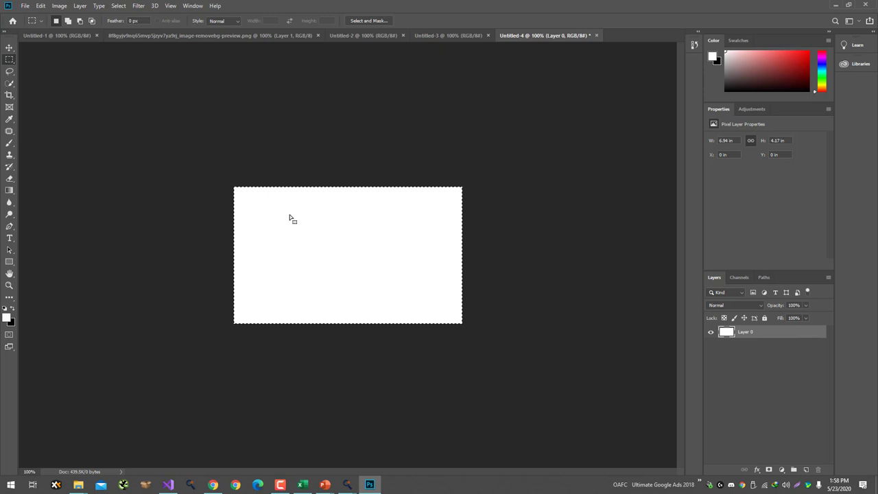
{"action": "key", "text": "Delete"}
{"action": "key", "text": "ctrl+d"}
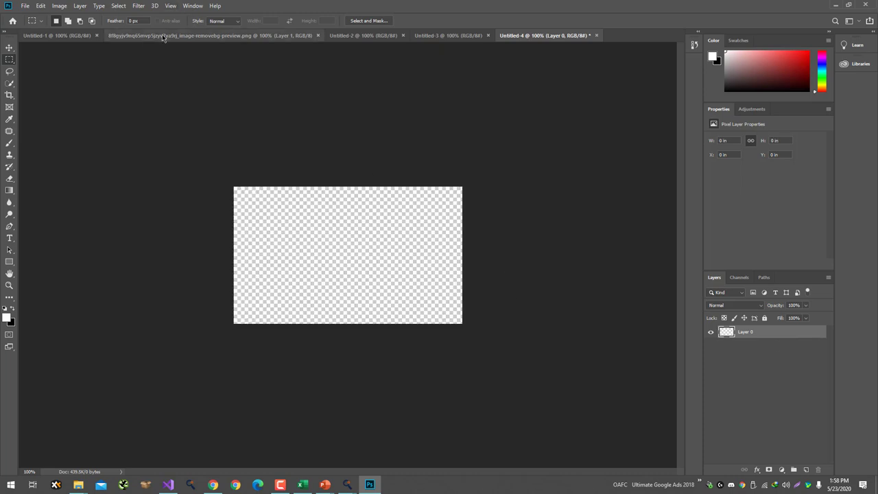
Move the SEO logo into Untitled-4, scale it to about 90%, and shift it upward
{"action": "left_click", "coordinate": [56, 35]}
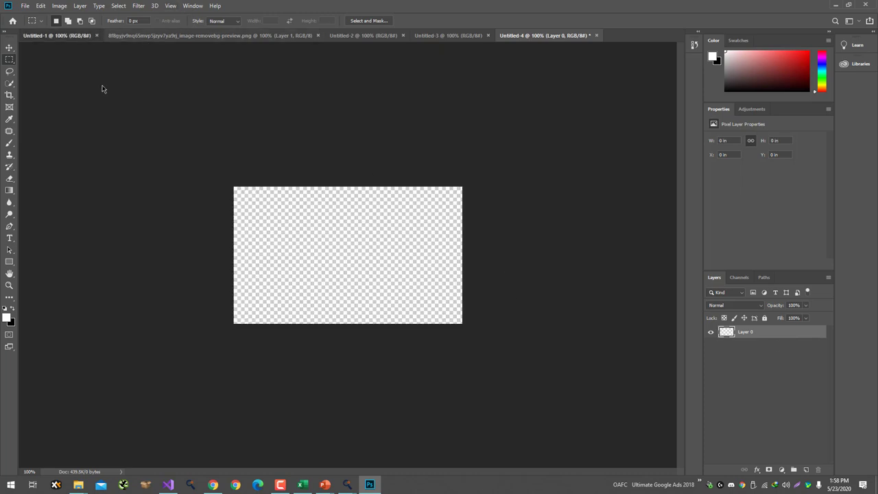
{"action": "left_click", "coordinate": [180, 36]}
{"action": "mouse_move", "coordinate": [502, 132]}
{"action": "left_mouse_down"}
{"action": "mouse_move", "coordinate": [543, 42]}
{"action": "mouse_move", "coordinate": [497, 137]}
{"action": "left_mouse_up"}
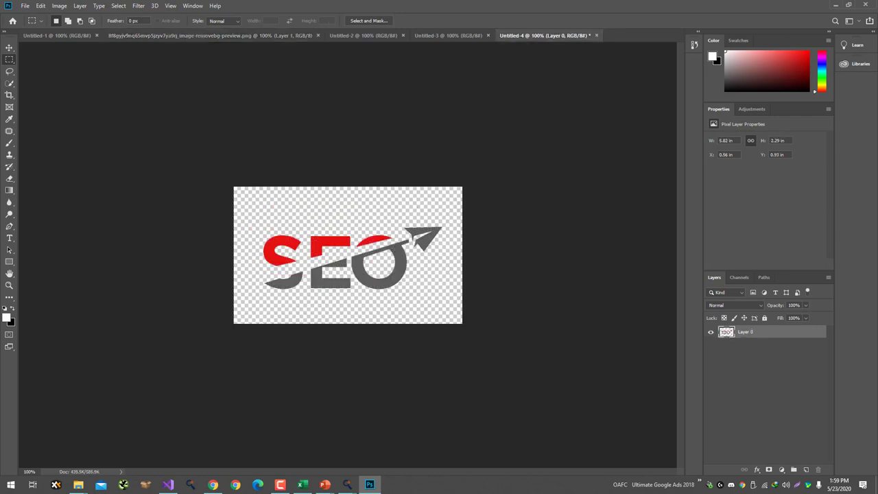
{"action": "left_click", "coordinate": [9, 48]}
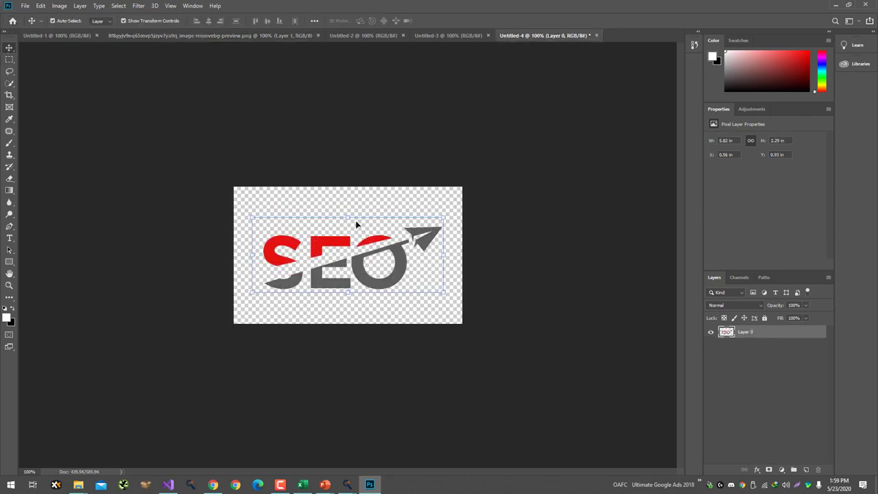
{"action": "left_click_drag", "start_coordinate": [349, 225], "coordinate": [349, 225]}
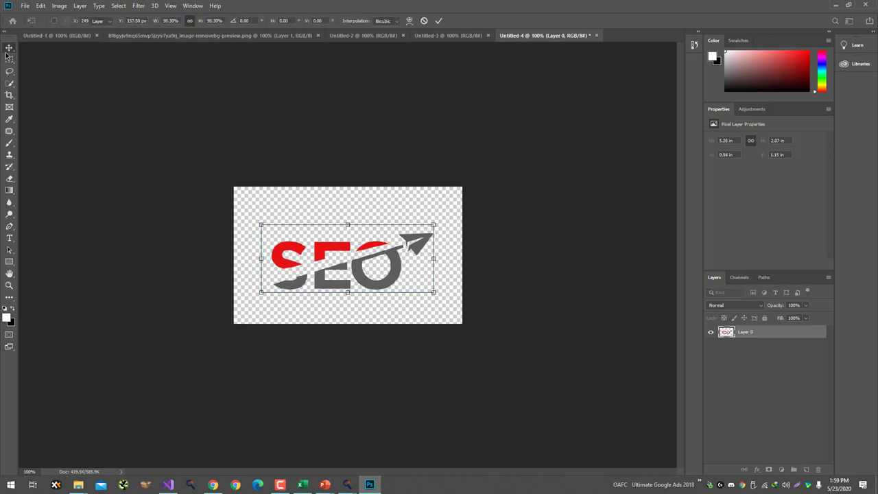
{"action": "key", "text": "Return"}
{"action": "left_click_drag", "start_coordinate": [324, 247], "coordinate": [323, 216]}
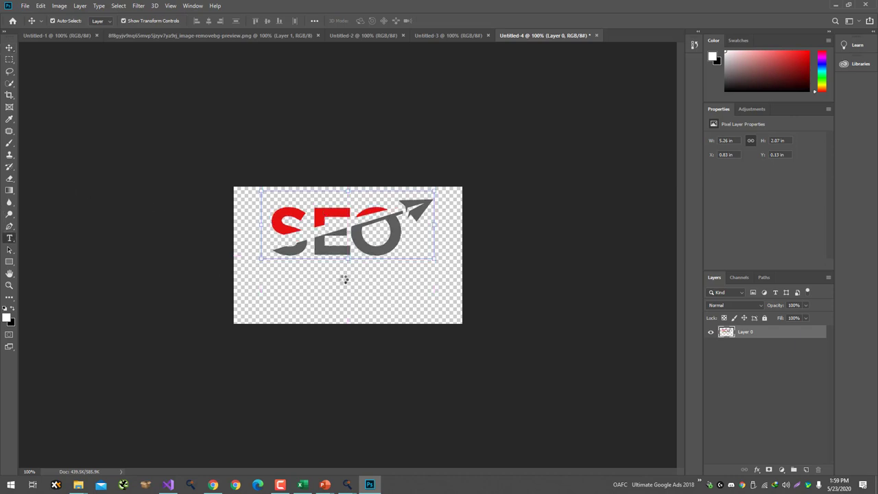
Type 'Islamabad' as a new text layer below the logo in Arial Bold
{"action": "left_click", "coordinate": [273, 288]}
{"action": "type", "text": "Islamabad"}
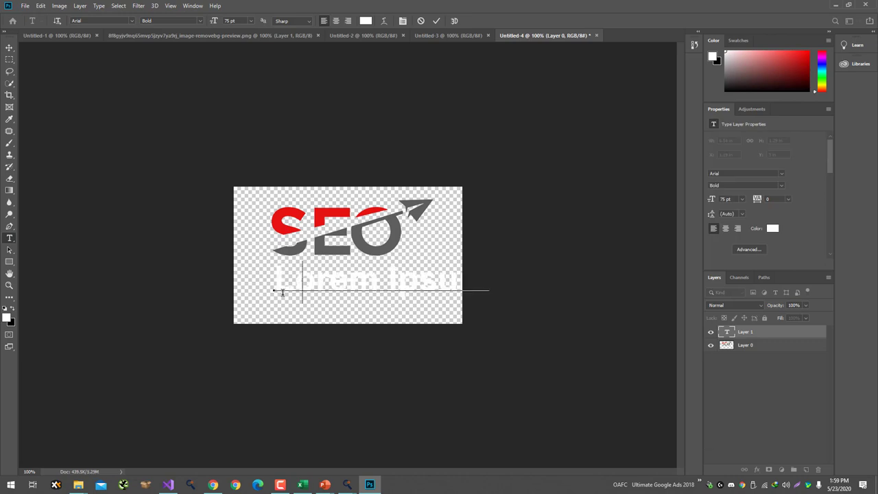
{"action": "key", "text": "ctrl+a"}
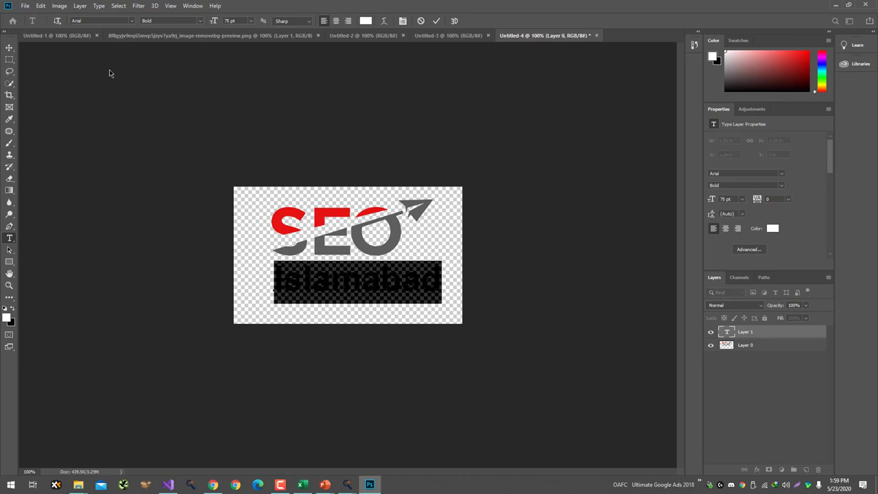
{"action": "left_click", "coordinate": [201, 22]}
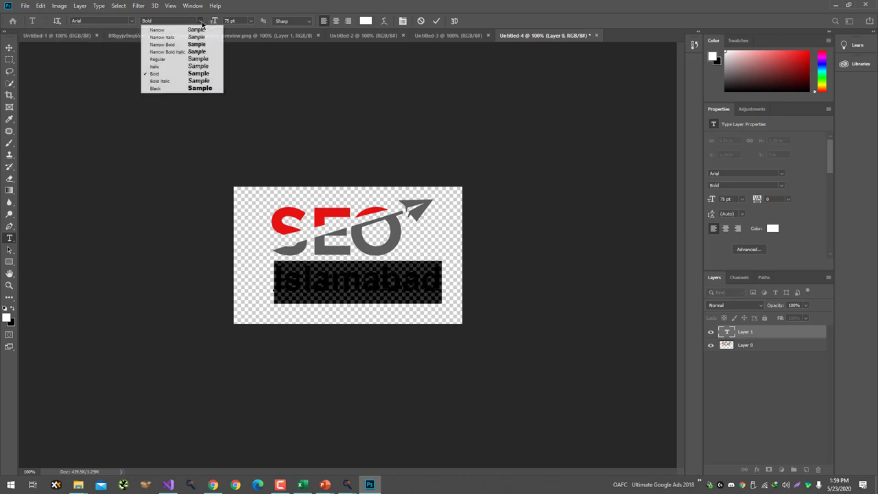
{"action": "left_click", "coordinate": [132, 24]}
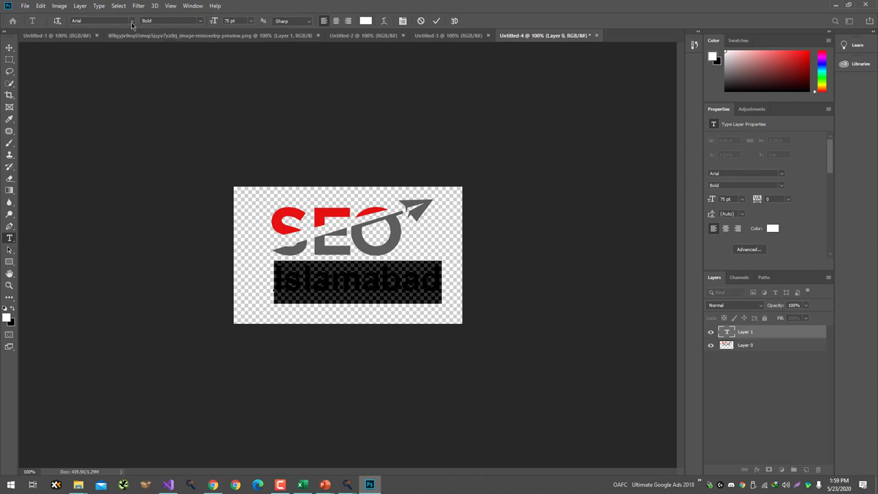
{"action": "left_click", "coordinate": [133, 24]}
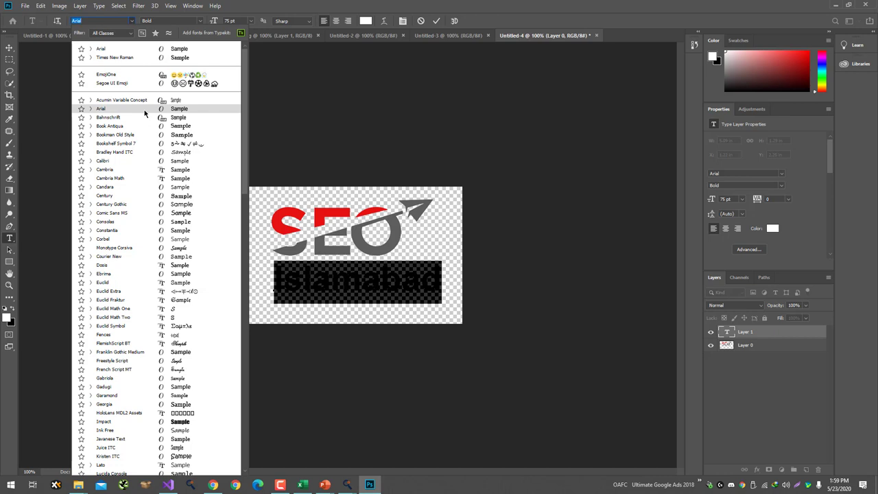
{"action": "left_click", "coordinate": [145, 113]}
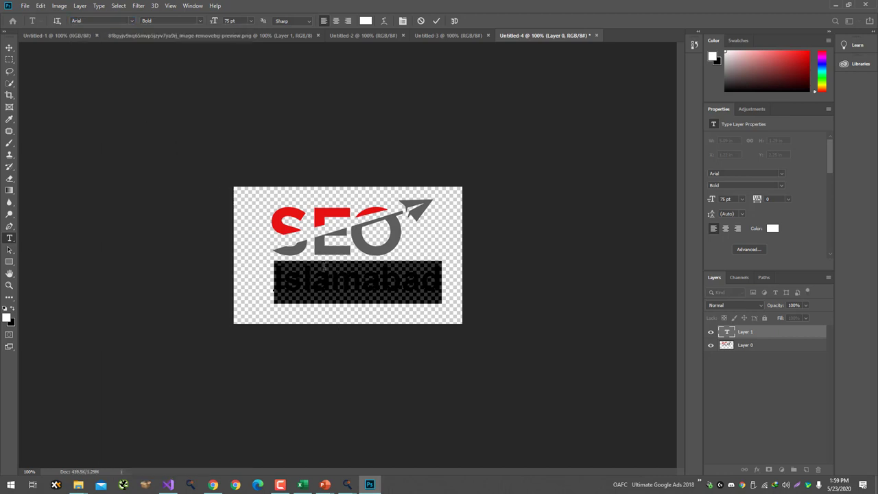
{"action": "left_click", "coordinate": [328, 279]}
{"action": "double_click", "coordinate": [328, 279]}
Change the Islamabad text colour to muted purple #665c8e
{"action": "left_click", "coordinate": [366, 22]}
{"action": "type", "text": "000000"}
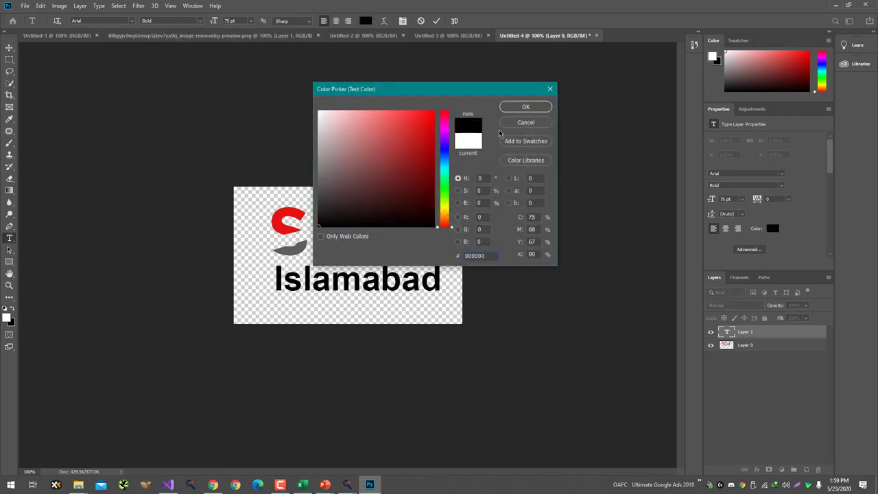
{"action": "left_click", "coordinate": [446, 146]}
{"action": "left_click_drag", "start_coordinate": [408, 153], "coordinate": [434, 110]}
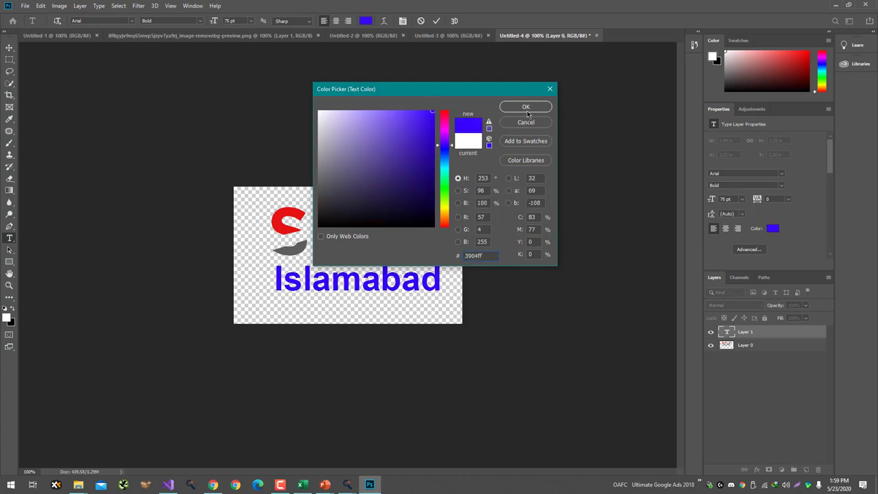
{"action": "left_click_drag", "start_coordinate": [428, 134], "coordinate": [369, 166]}
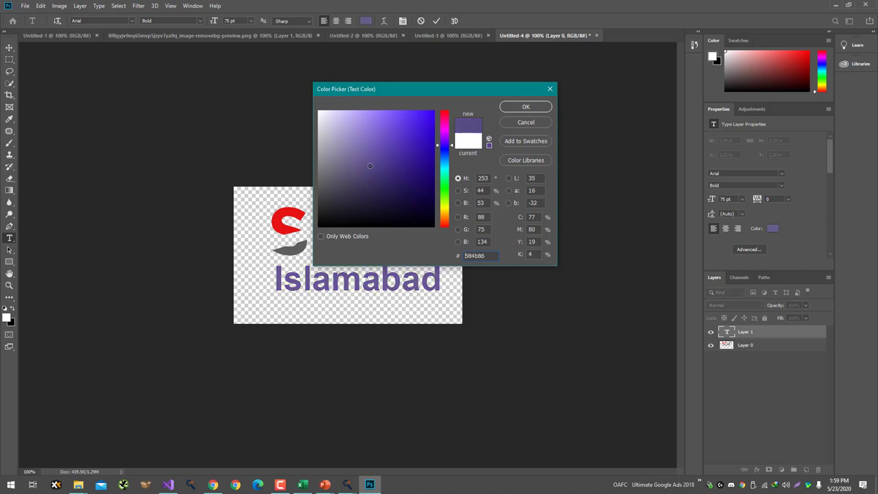
{"action": "left_click", "coordinate": [521, 110]}
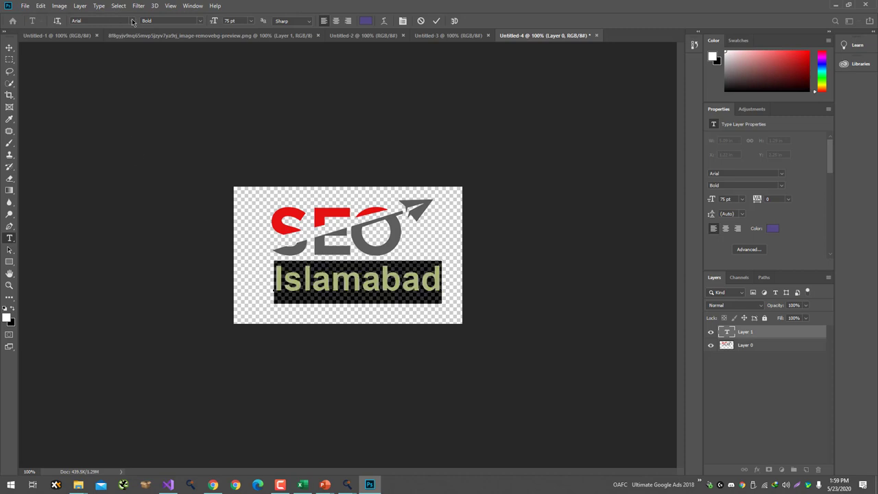
Set the Islamabad text font to Bookman Old Style
{"action": "left_click", "coordinate": [132, 22]}
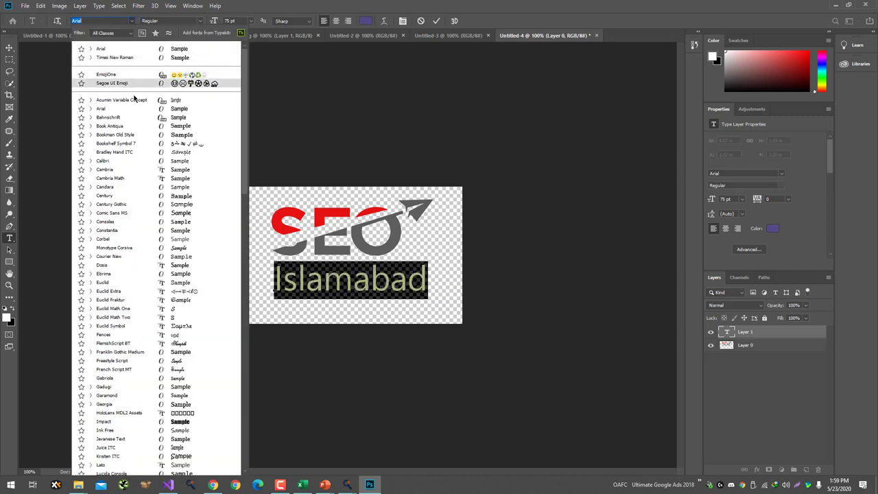
{"action": "key", "text": "Down"}
{"action": "key", "text": "Down"}
{"action": "key", "text": "Down"}
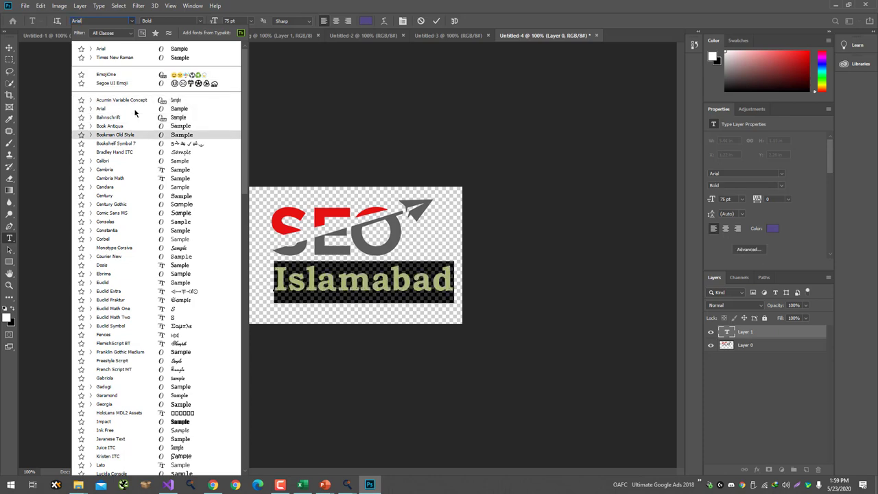
{"action": "key", "text": "Return"}
{"action": "left_click", "coordinate": [306, 280]}
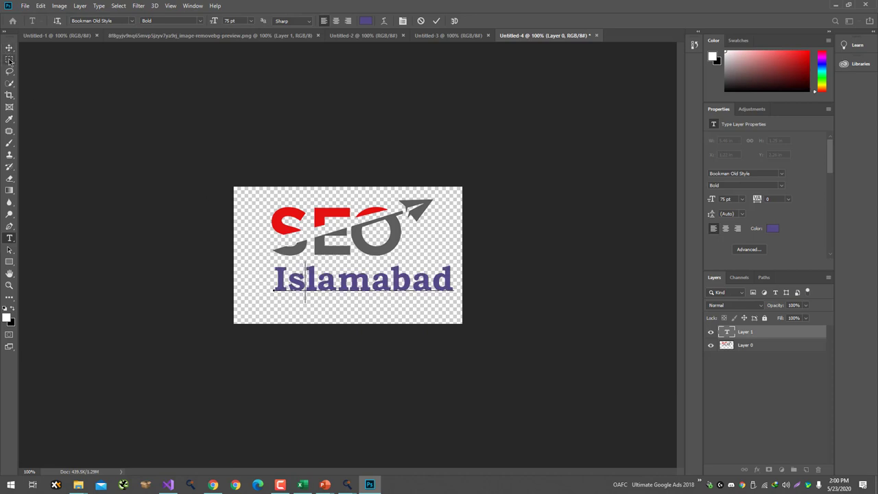
Pull the left, bottom, right and top crop edges in around the logo and text, then apply
{"action": "left_click", "coordinate": [9, 96]}
{"action": "left_click_drag", "start_coordinate": [234, 257], "coordinate": [251, 258]}
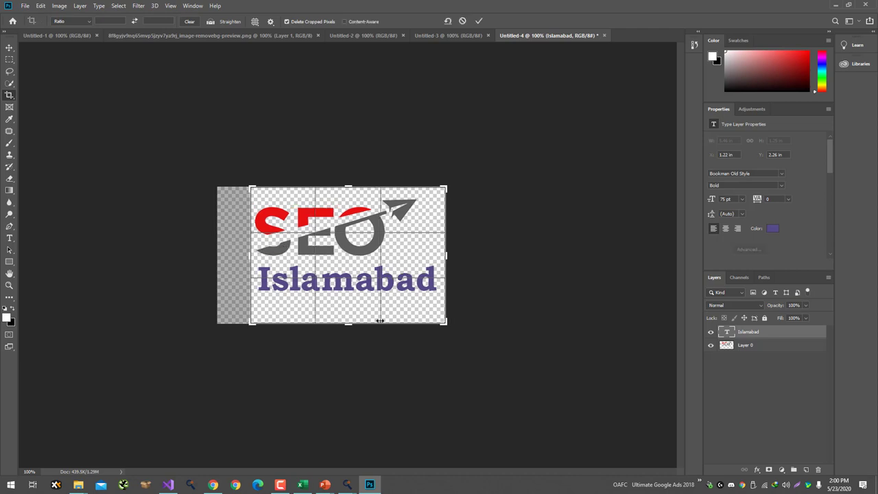
{"action": "left_click_drag", "start_coordinate": [352, 321], "coordinate": [352, 294]}
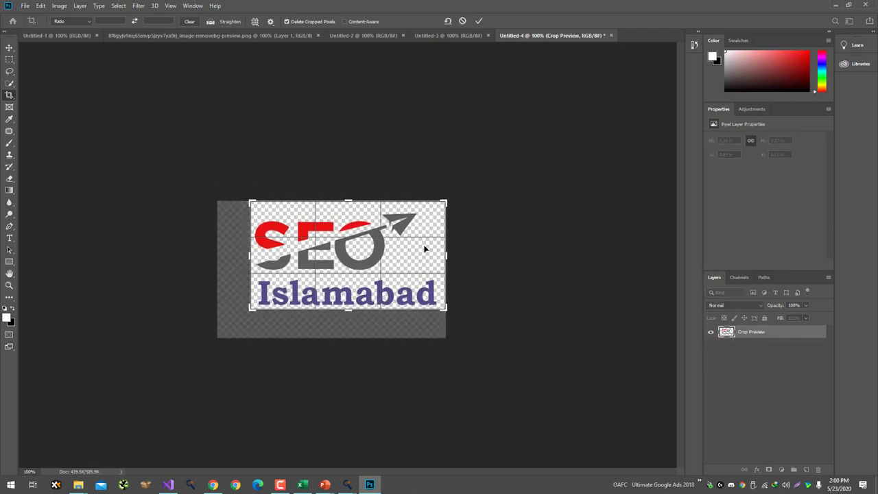
{"action": "left_click_drag", "start_coordinate": [443, 254], "coordinate": [442, 253]}
{"action": "left_click_drag", "start_coordinate": [348, 198], "coordinate": [348, 204]}
{"action": "left_click", "coordinate": [480, 22]}
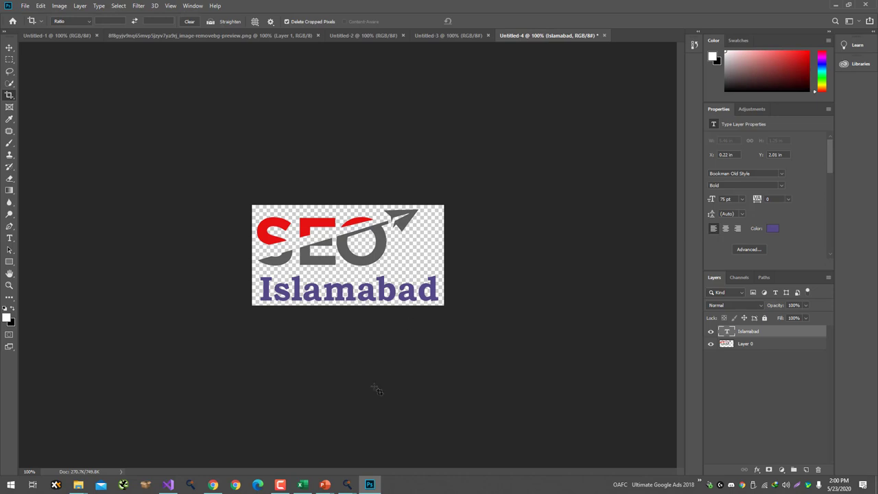
{"action": "left_click", "coordinate": [280, 484]}
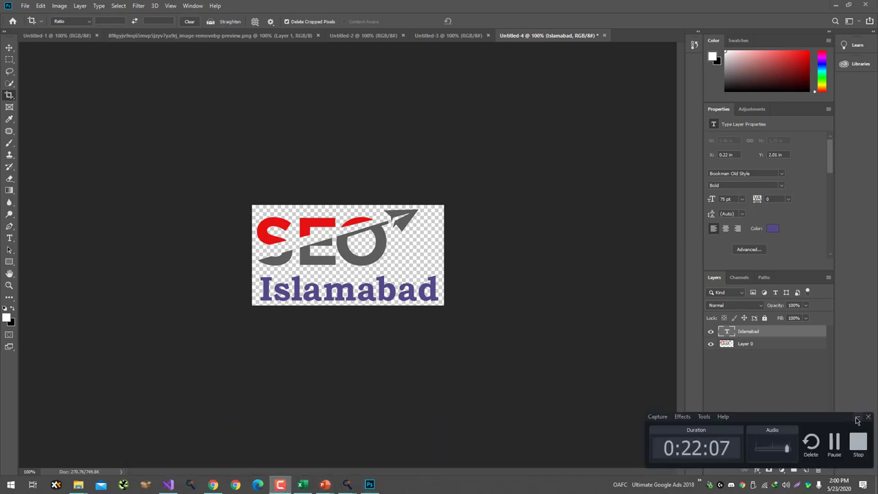
Save the logo as a JPEG named 'SEO Islamabad Logo' and dismiss the JPEG options
{"action": "left_click", "coordinate": [25, 5]}
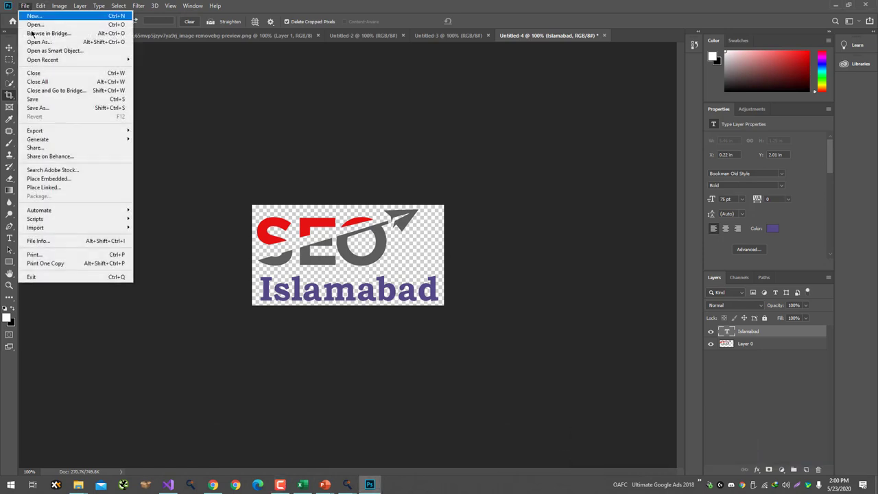
{"action": "left_click", "coordinate": [49, 109]}
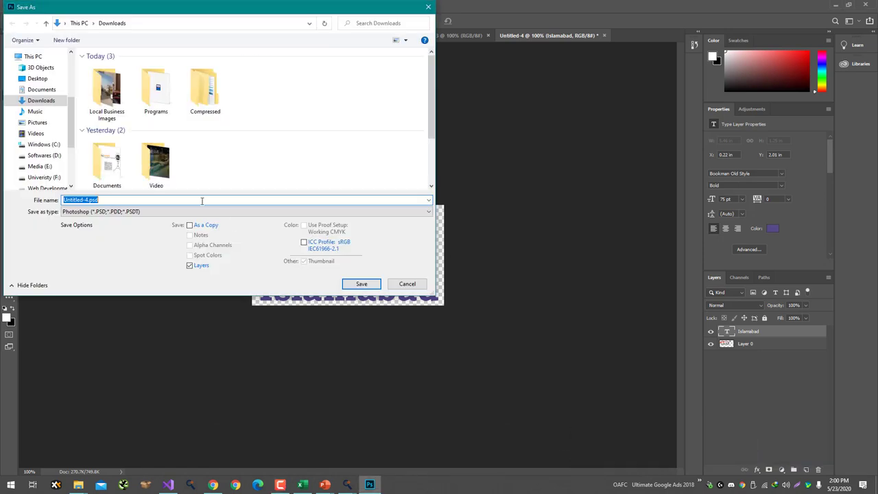
{"action": "type", "text": "SEO Islamabad Logo"}
{"action": "key", "text": "Tab"}
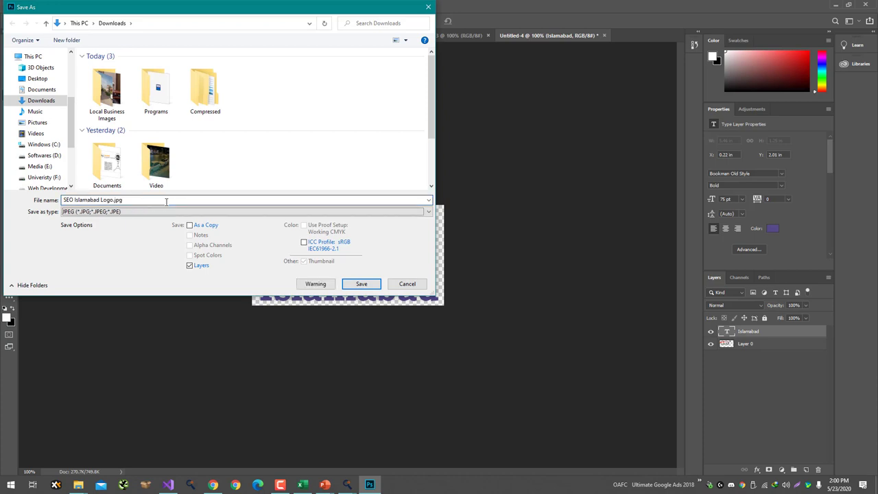
{"action": "key", "text": "j"}
{"action": "key", "text": "Return"}
{"action": "key", "text": "Return"}
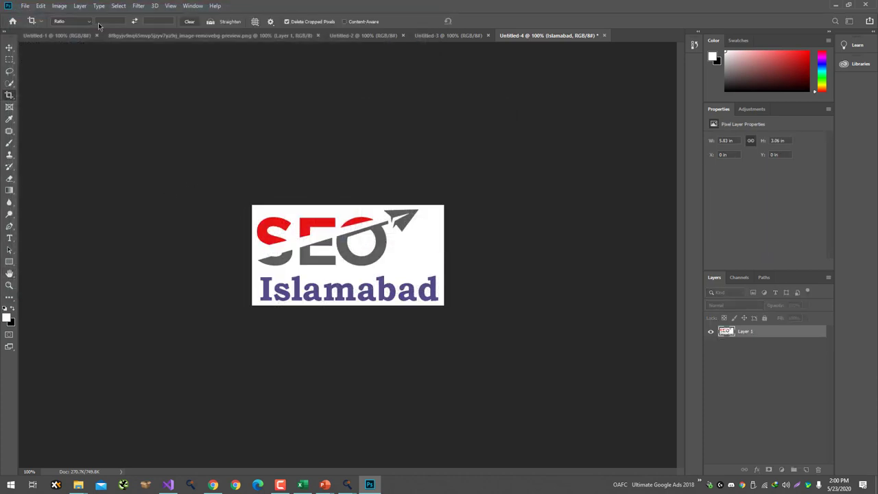
{"action": "left_click", "coordinate": [25, 6]}
{"action": "left_click", "coordinate": [31, 25]}
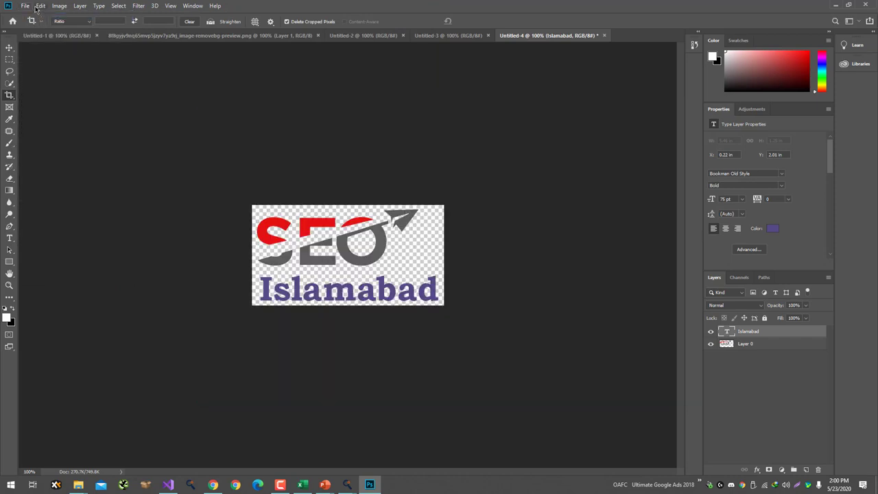
Save the logo again as a PNG named SEO Islamabad and accept the PNG options
{"action": "left_click", "coordinate": [25, 6]}
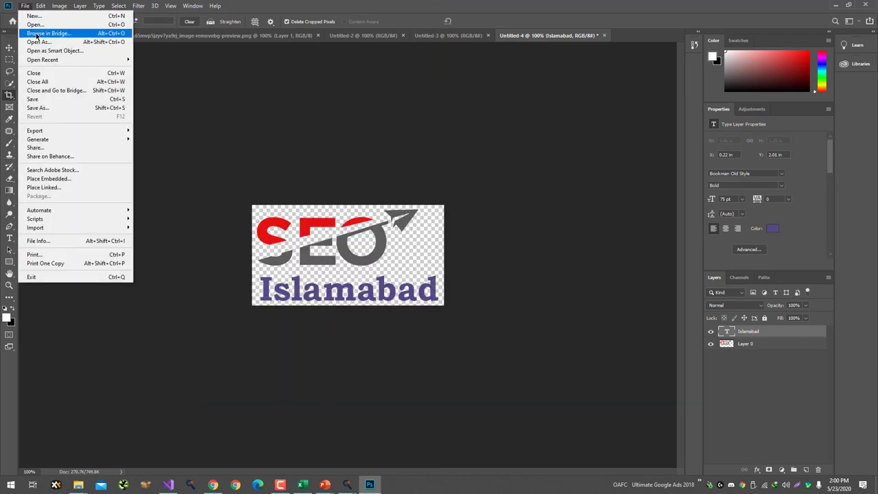
{"action": "left_click", "coordinate": [57, 109]}
{"action": "type", "text": "SE"}
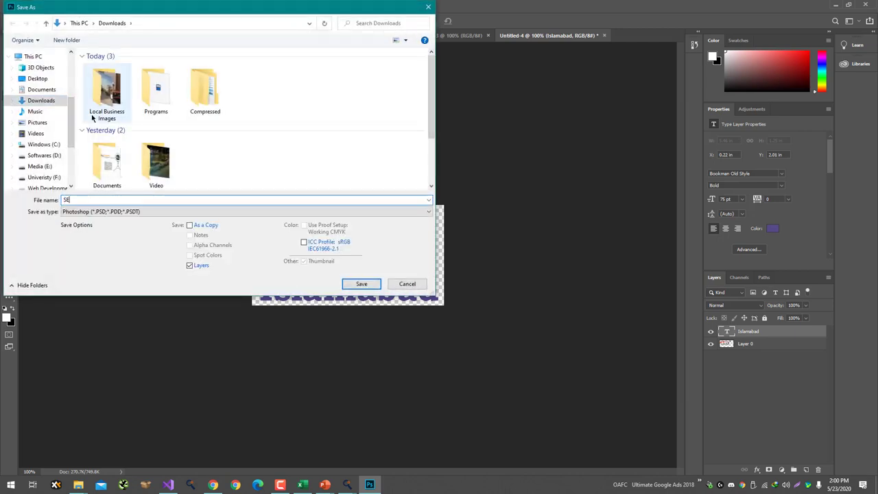
{"action": "key", "text": "Tab"}
{"action": "key", "text": "Down"}
{"action": "key", "text": "Down"}
{"action": "key", "text": "Down"}
{"action": "key", "text": "Down"}
{"action": "key", "text": "Down"}
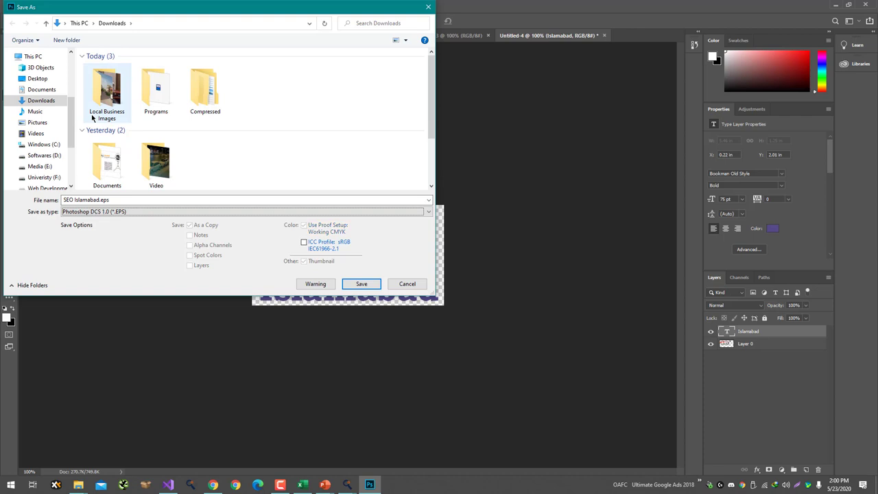
{"action": "key", "text": "Down"}
{"action": "key", "text": "Down"}
{"action": "key", "text": "Down"}
{"action": "key", "text": "Down"}
{"action": "key", "text": "Down"}
{"action": "key", "text": "Down"}
{"action": "left_click", "coordinate": [70, 212]}
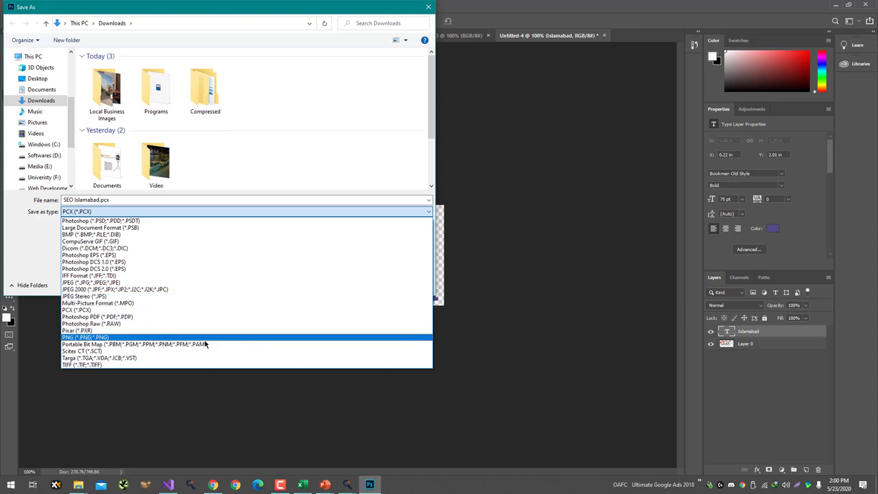
{"action": "left_click", "coordinate": [212, 337]}
{"action": "left_click", "coordinate": [357, 285]}
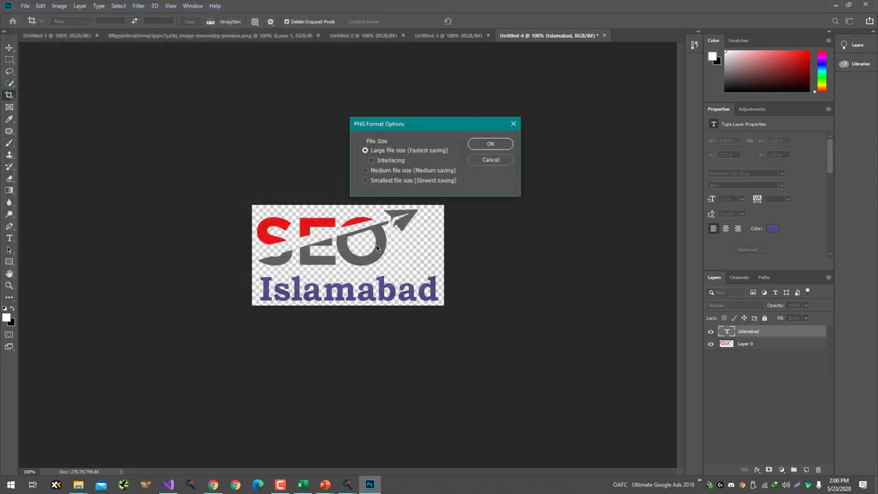
{"action": "left_click", "coordinate": [481, 146]}
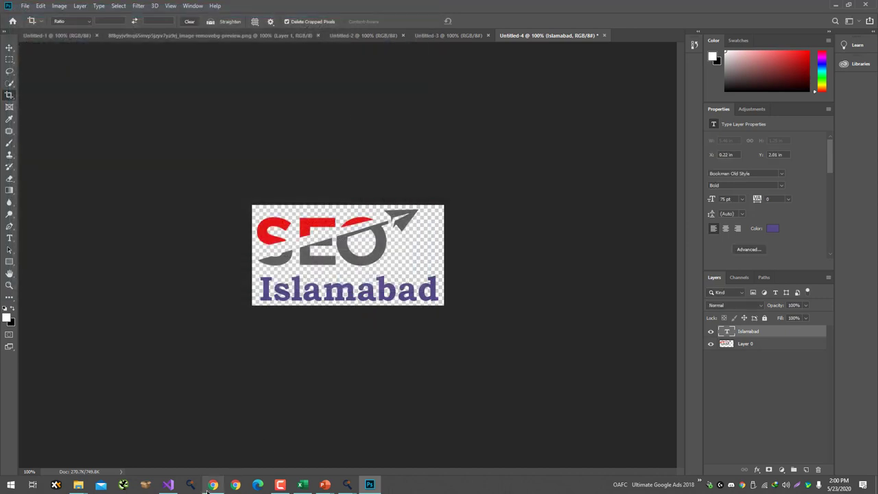
{"action": "left_click", "coordinate": [210, 487]}
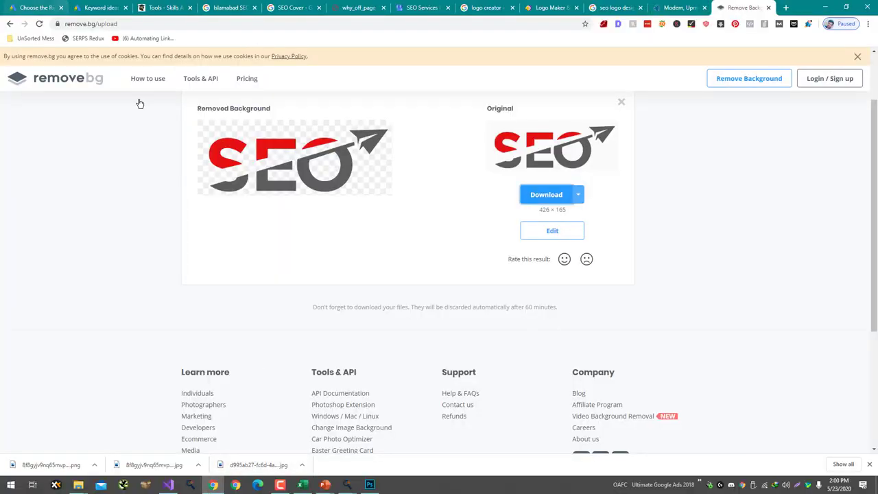
In Image Geo Tagger, remove 'Services' from the title, subject, tags, author and comments fields
{"action": "left_click", "coordinate": [347, 484]}
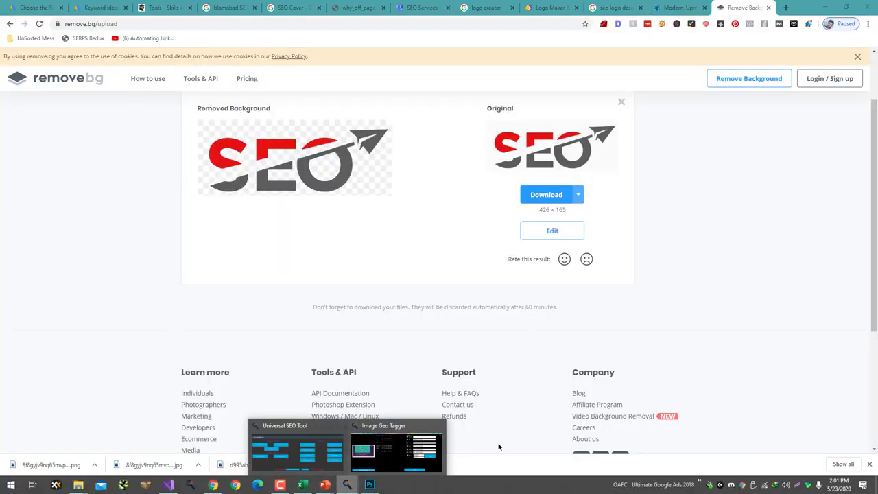
{"action": "left_click", "coordinate": [396, 453]}
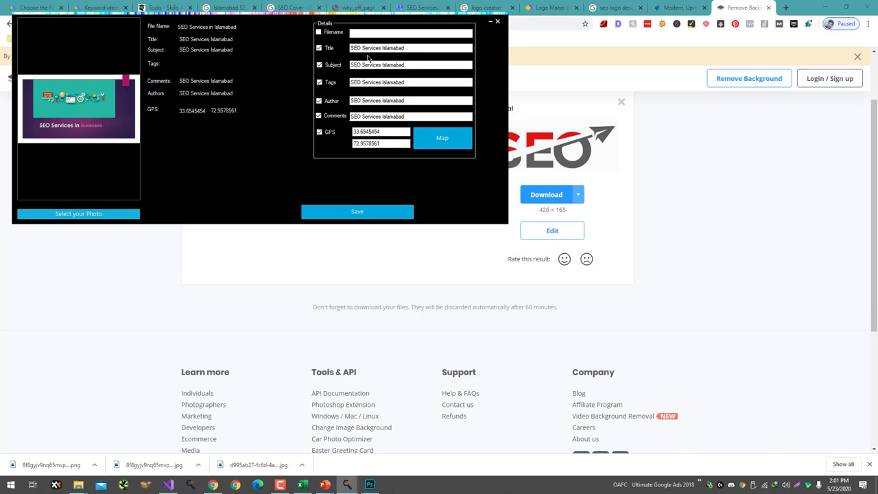
{"action": "double_click", "coordinate": [367, 48]}
{"action": "key", "text": "BackSpace"}
{"action": "key", "text": "BackSpace"}
{"action": "left_click", "coordinate": [371, 64]}
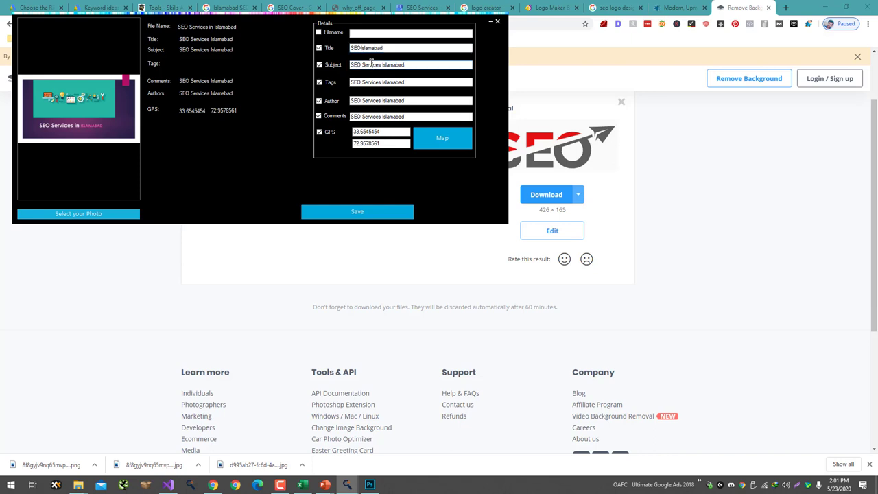
{"action": "double_click", "coordinate": [371, 63]}
{"action": "key", "text": "BackSpace"}
{"action": "double_click", "coordinate": [373, 82]}
{"action": "key", "text": "BackSpace"}
{"action": "double_click", "coordinate": [374, 101]}
{"action": "key", "text": "BackSpace"}
{"action": "double_click", "coordinate": [369, 115]}
{"action": "key", "text": "BackSpace"}
{"action": "left_click", "coordinate": [364, 48]}
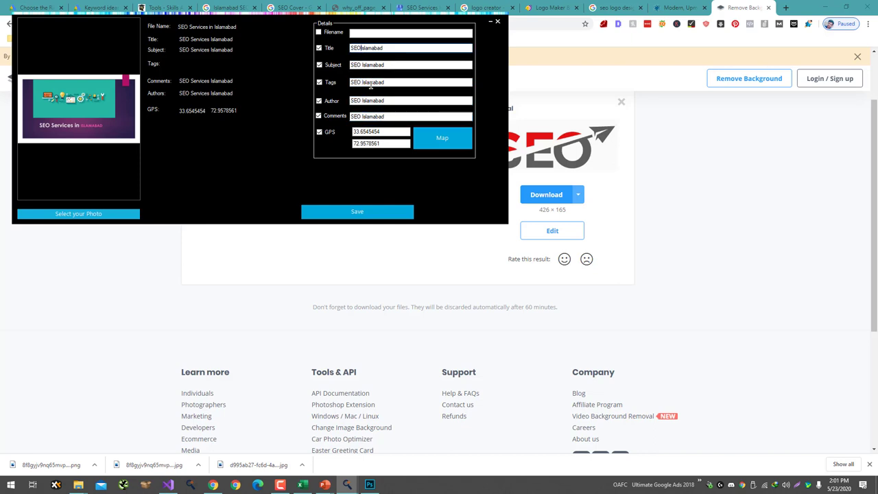
Load SEO Islamabad.png from Downloads using All Files, save the metadata, and close the tagger
{"action": "left_click", "coordinate": [92, 217]}
{"action": "left_click", "coordinate": [65, 112]}
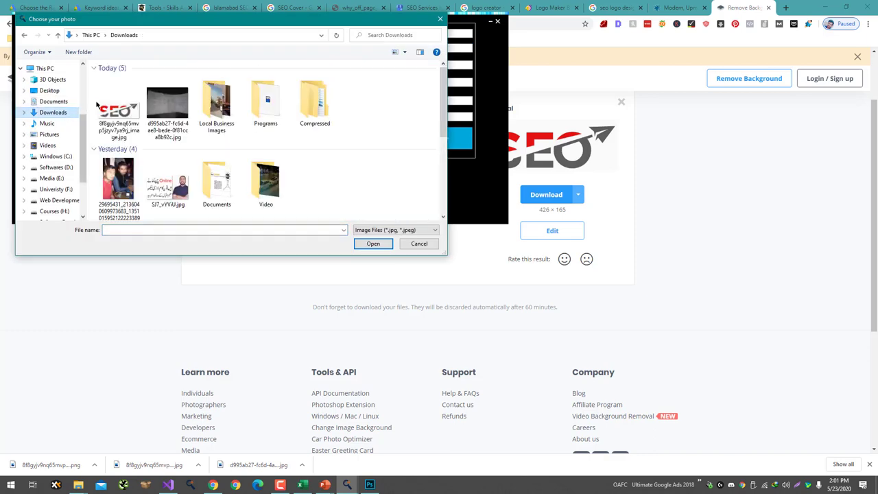
{"action": "left_click", "coordinate": [123, 110]}
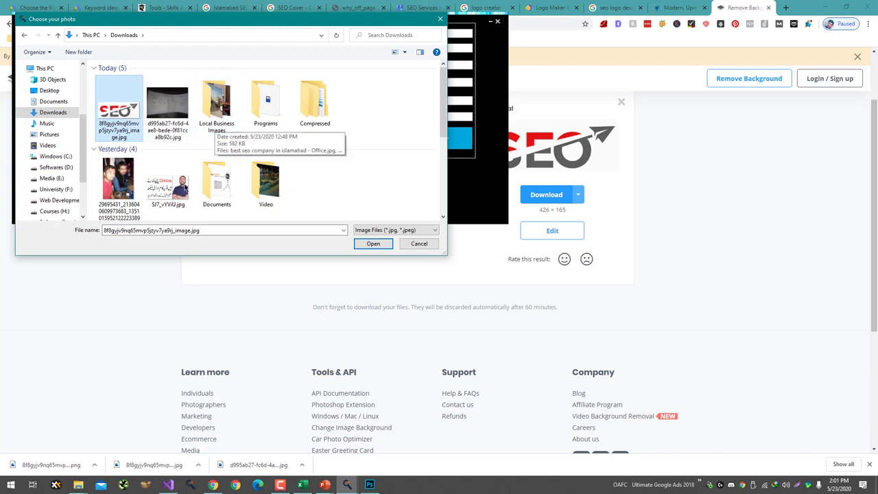
{"action": "left_click", "coordinate": [391, 230]}
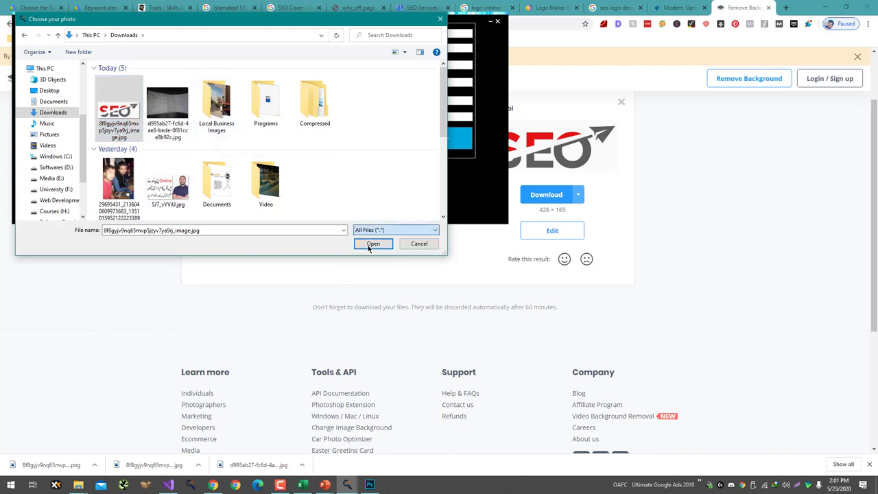
{"action": "left_click", "coordinate": [380, 245]}
{"action": "double_click", "coordinate": [127, 126]}
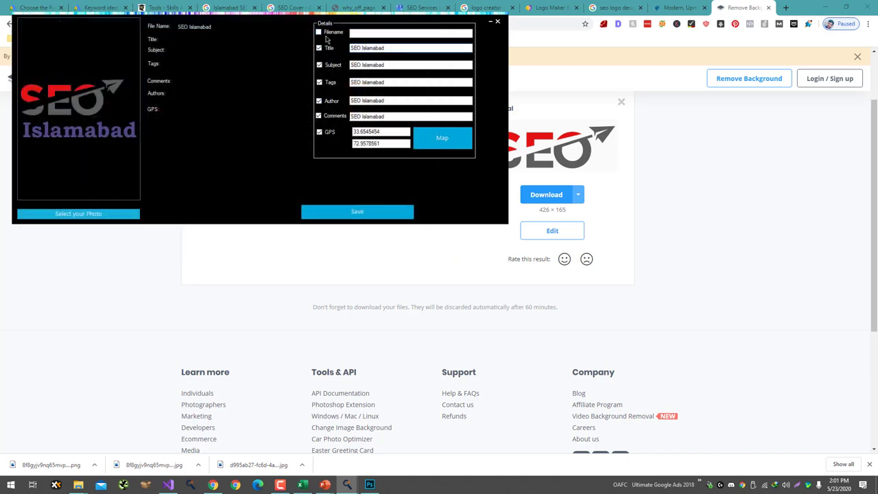
{"action": "left_click", "coordinate": [357, 213]}
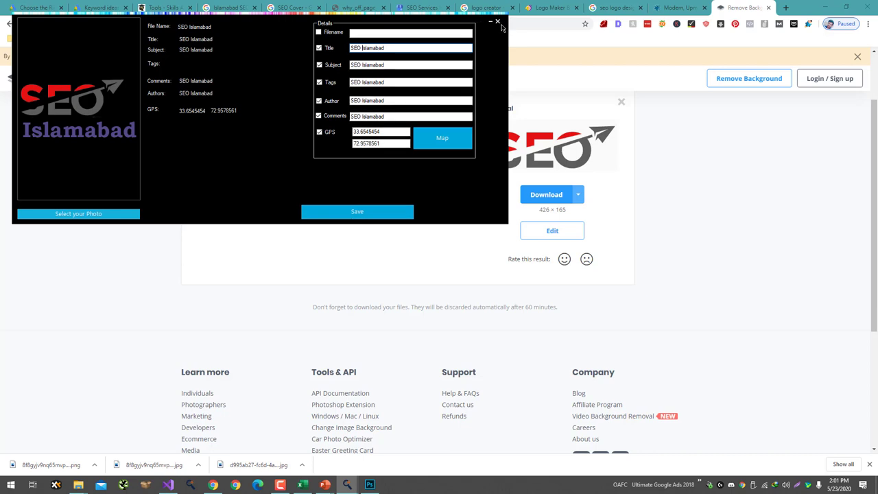
{"action": "left_click", "coordinate": [498, 22]}
{"action": "mouse_move", "coordinate": [79, 485]}
{"action": "left_click", "coordinate": [84, 450]}
View the Details properties of SEO Islamabad.png in Downloads (420 × 220 pixels, 48.4 KB)
{"action": "left_click", "coordinate": [45, 139]}
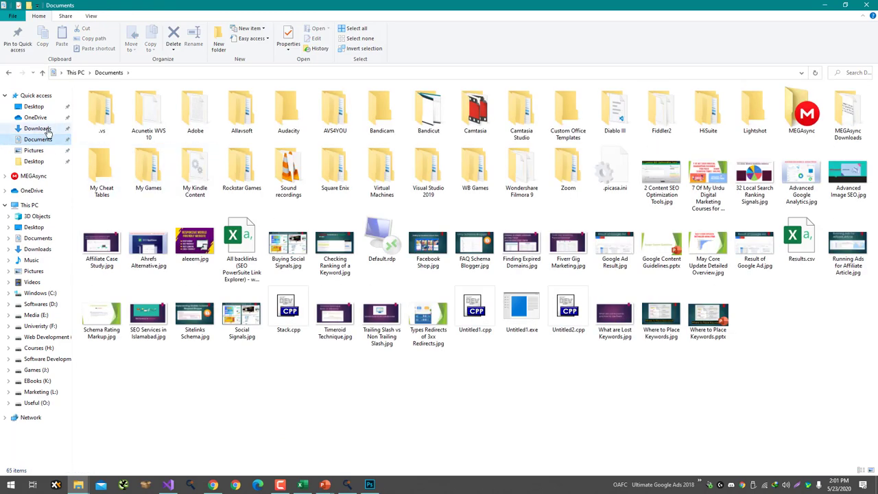
{"action": "left_click", "coordinate": [47, 130]}
{"action": "left_click", "coordinate": [109, 130]}
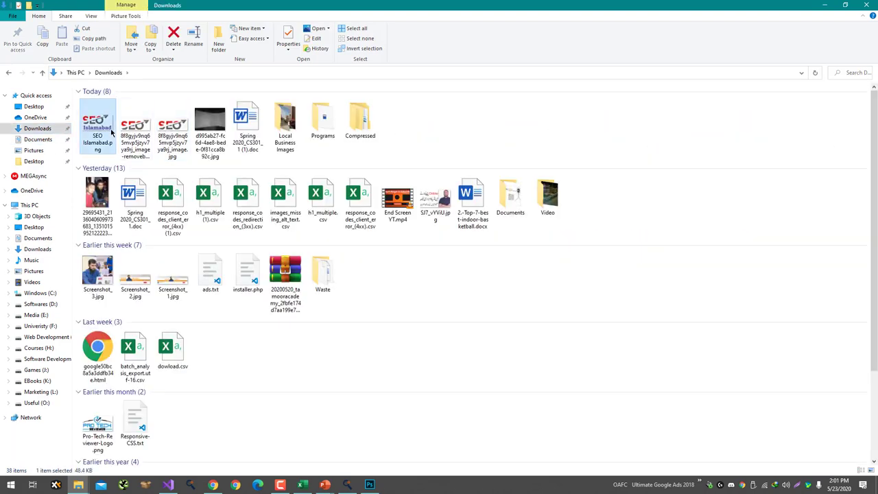
{"action": "right_click", "coordinate": [111, 132]}
{"action": "left_click", "coordinate": [206, 464]}
{"action": "left_click", "coordinate": [172, 151]}
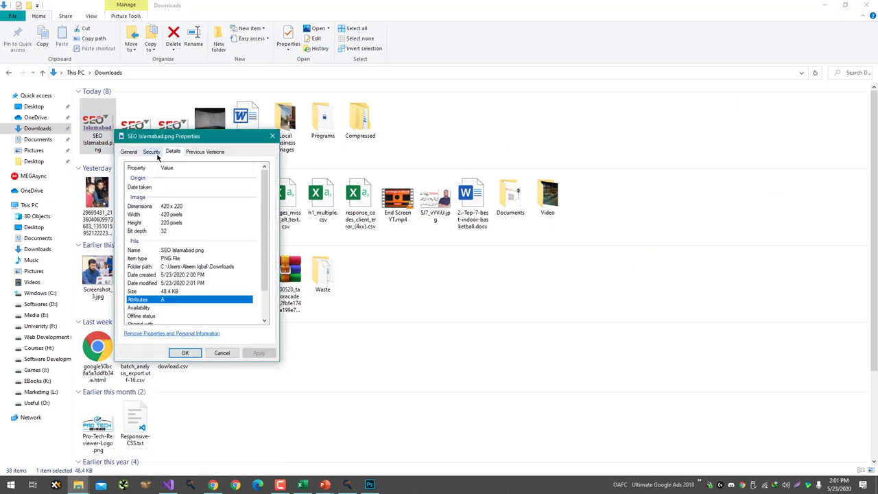
{"action": "scroll", "coordinate": [171, 196], "scroll_direction": "down", "scroll_amount": 1}
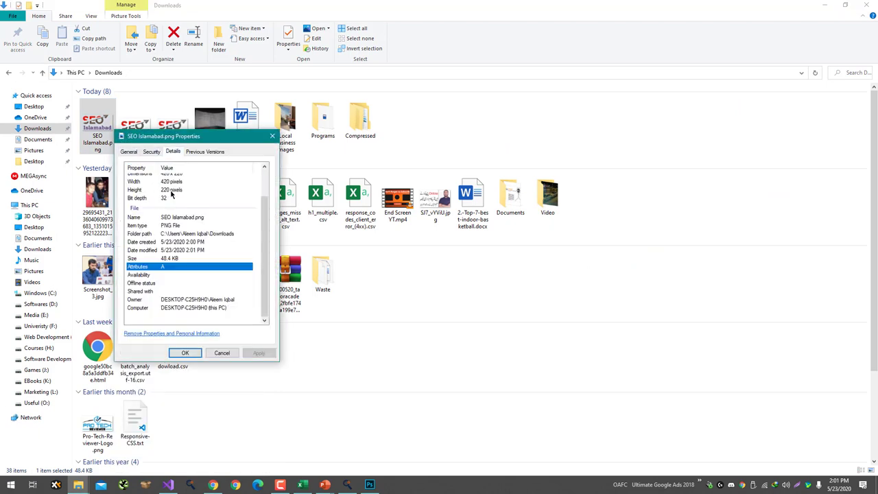
Check the Security and Previous Versions tabs, close Properties, and return to the browser
{"action": "left_click", "coordinate": [151, 152]}
{"action": "left_click", "coordinate": [190, 153]}
{"action": "left_click", "coordinate": [172, 152]}
{"action": "scroll", "coordinate": [177, 255], "scroll_direction": "up", "scroll_amount": 1}
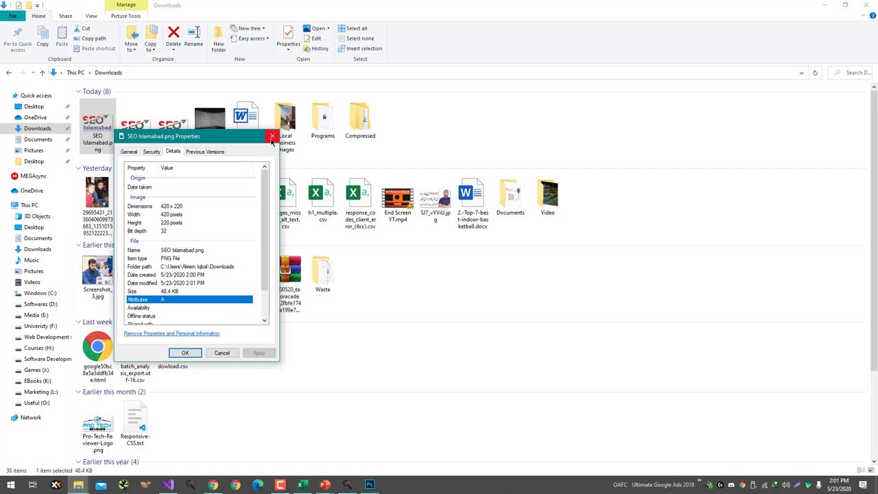
{"action": "left_click", "coordinate": [272, 140]}
{"action": "key", "text": "alt+Tab"}
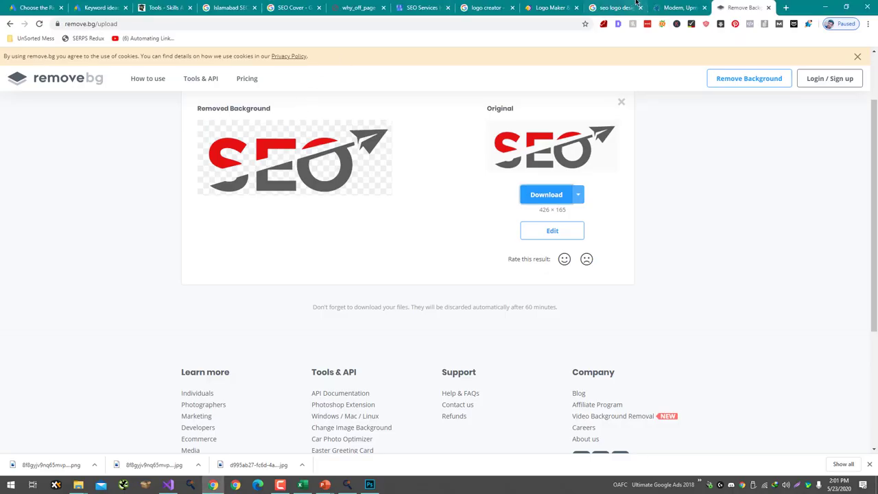
Upload SEO Islamabad.png from Downloads as the business logo on the Photos page
{"action": "left_click", "coordinate": [419, 7]}
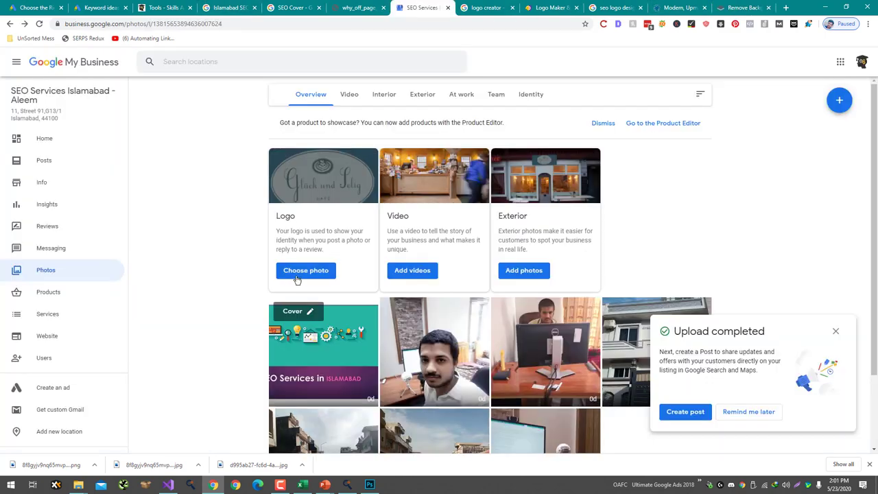
{"action": "left_click", "coordinate": [297, 274]}
{"action": "left_click", "coordinate": [422, 275]}
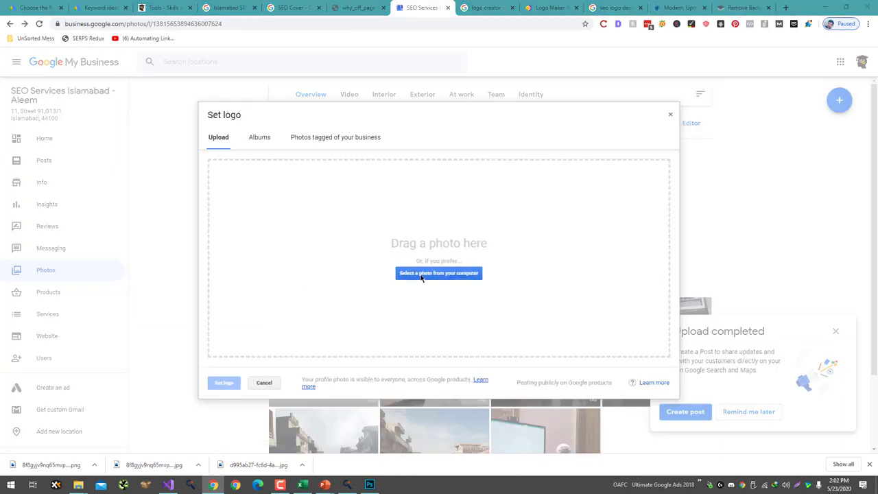
{"action": "left_click", "coordinate": [314, 250]}
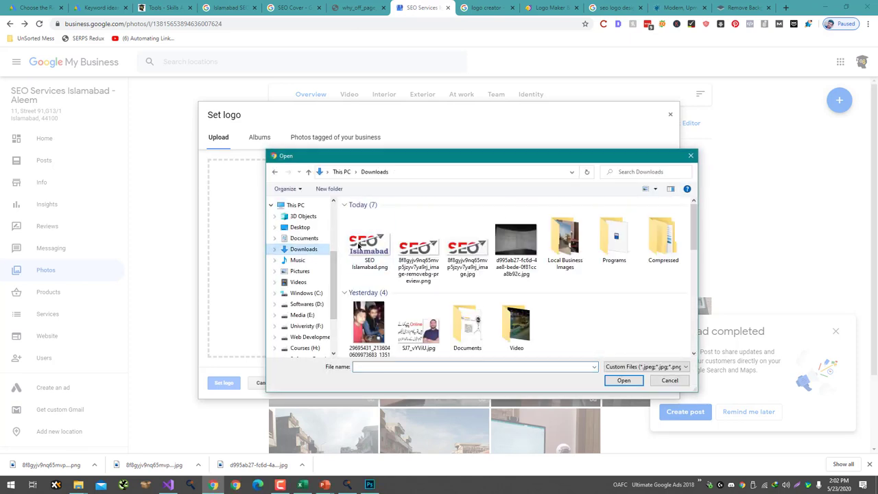
{"action": "double_click", "coordinate": [363, 249]}
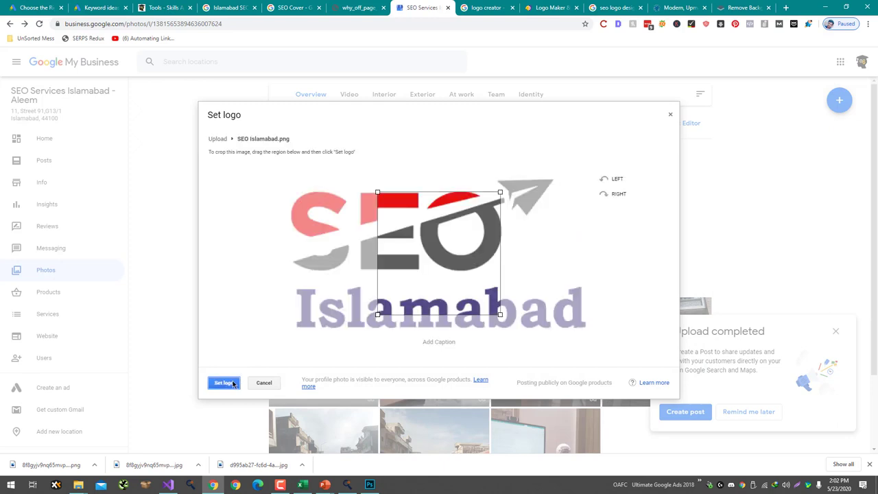
Enlarge the logo crop area, cancel the logo, and open a new browser tab
{"action": "left_click_drag", "start_coordinate": [501, 316], "coordinate": [588, 348]}
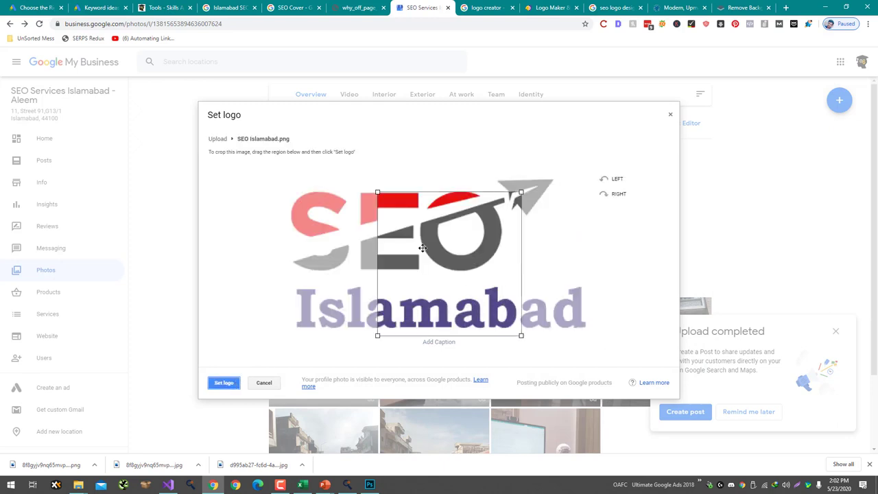
{"action": "left_click_drag", "start_coordinate": [378, 194], "coordinate": [200, 203]}
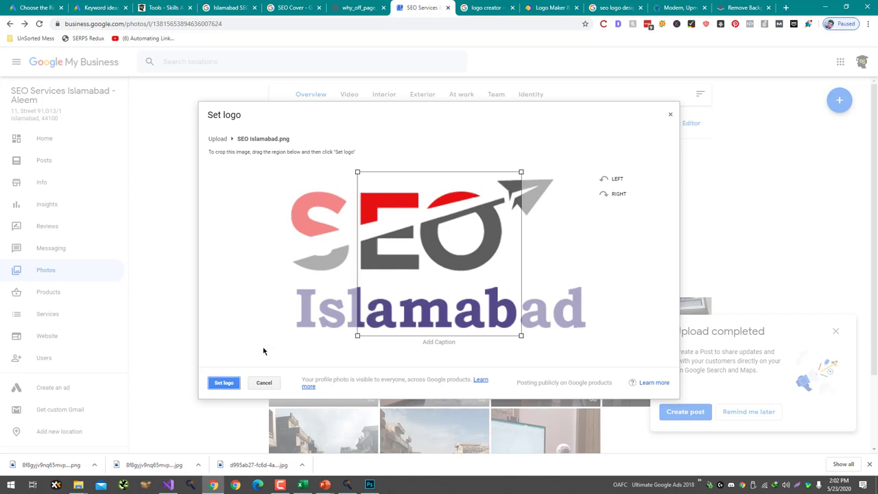
{"action": "left_click", "coordinate": [265, 383]}
{"action": "left_click_drag", "start_coordinate": [444, 3], "coordinate": [751, 5]}
{"action": "key", "text": "ctrl+t"}
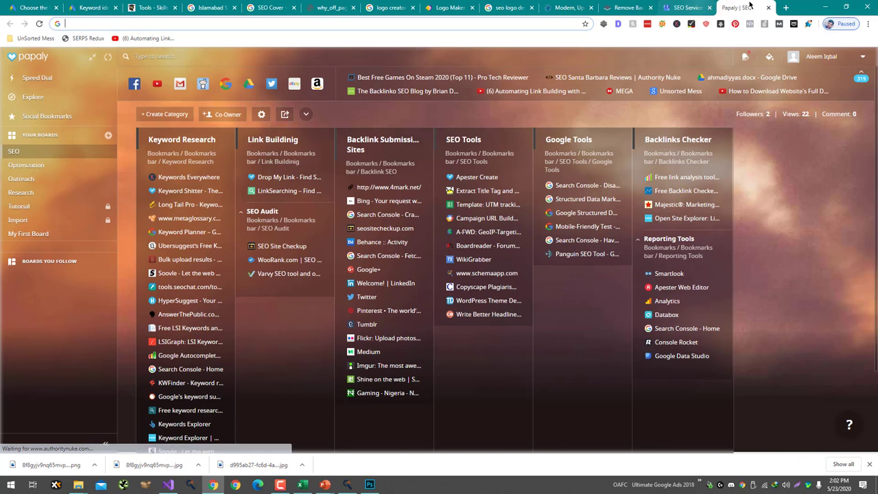
Search Google for 'google my business logo size' to find the recommended 720 px
{"action": "type", "text": "google my business logo size"}
{"action": "key", "text": "Return"}
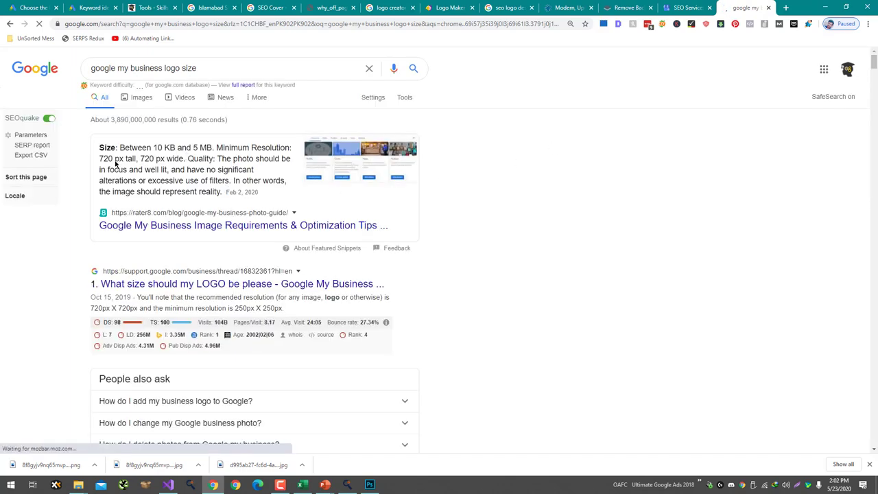
{"action": "key", "text": "alt+Left"}
Open the image resizer site and drag SEO Islamabad.png from Downloads onto it
{"action": "type", "text": "image"}
{"action": "key", "text": "Return"}
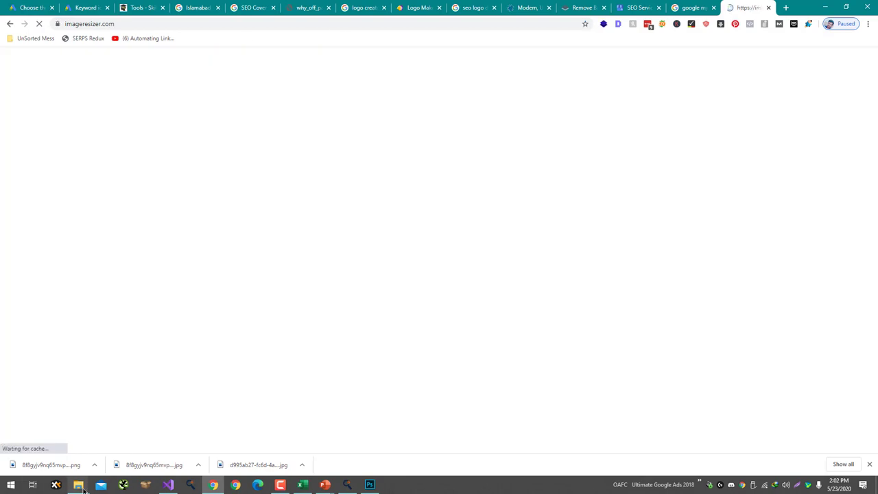
{"action": "mouse_move", "coordinate": [78, 485]}
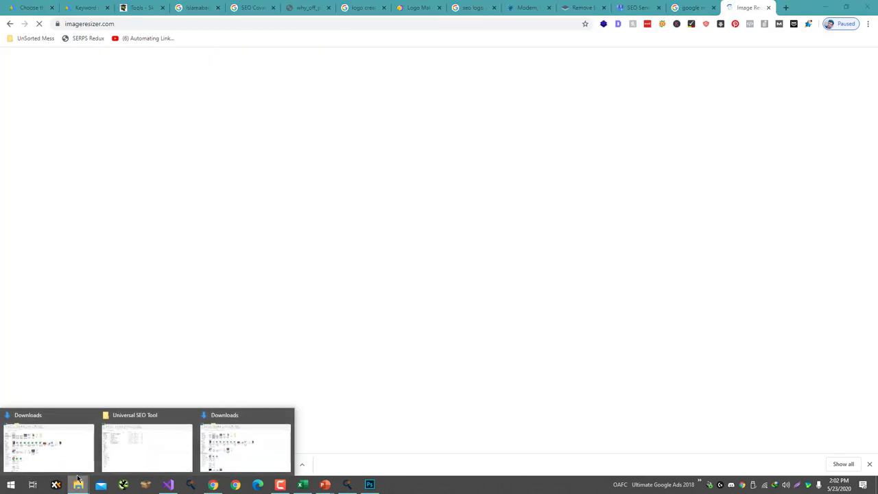
{"action": "left_click", "coordinate": [72, 465]}
{"action": "left_click_drag", "start_coordinate": [97, 126], "coordinate": [422, 186]}
Resize the SEO Islamabad logo to 720 × 377, download it, and show it in its folder
{"action": "left_click", "coordinate": [234, 166]}
{"action": "type", "text": "720"}
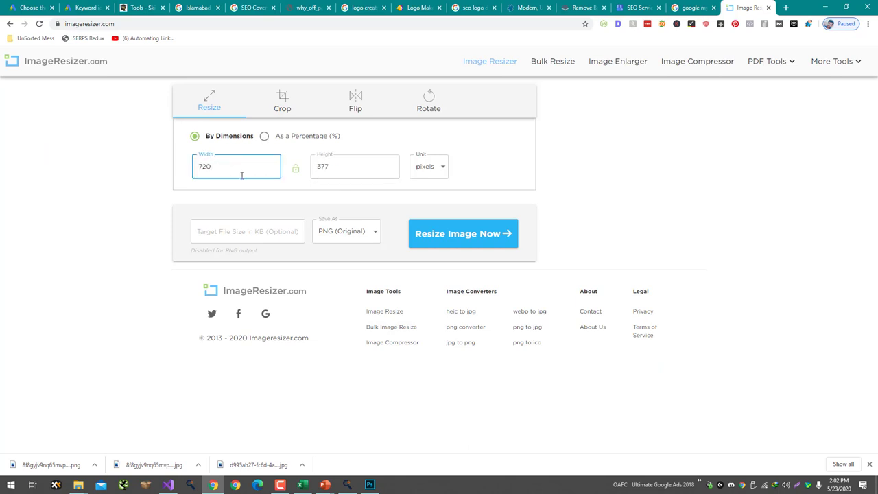
{"action": "left_click", "coordinate": [465, 242]}
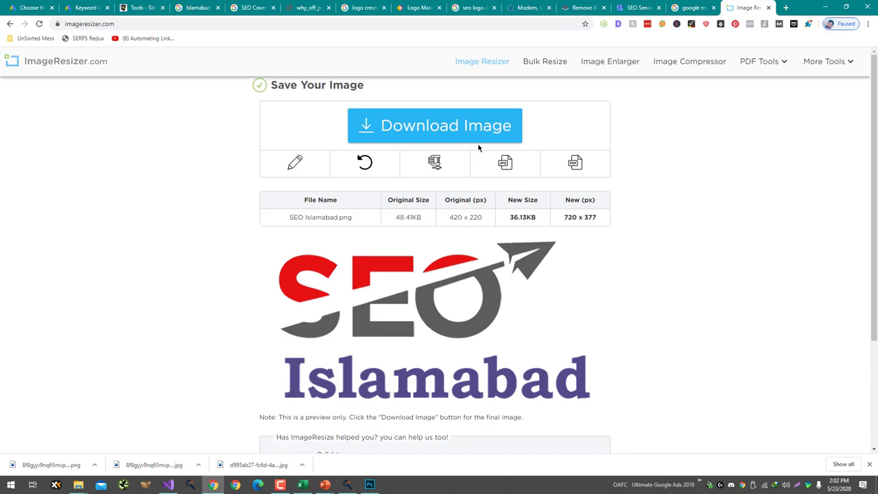
{"action": "double_click", "coordinate": [452, 217]}
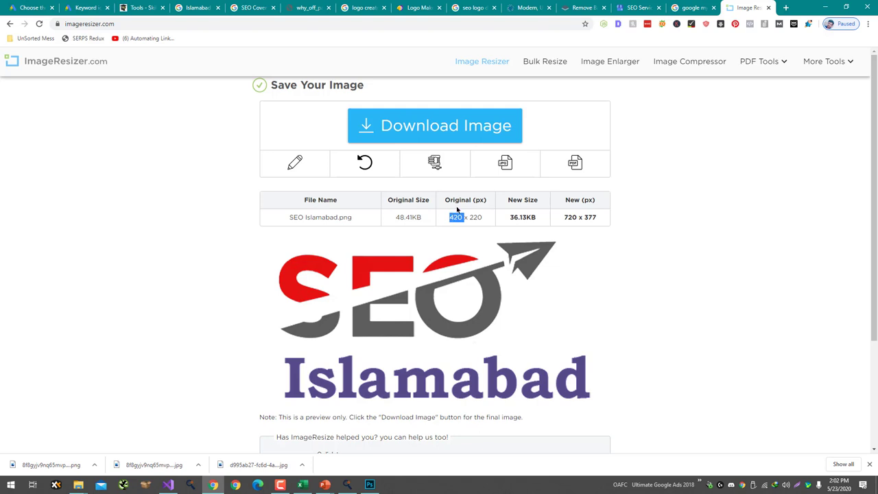
{"action": "left_click", "coordinate": [476, 125]}
{"action": "right_click", "coordinate": [54, 465]}
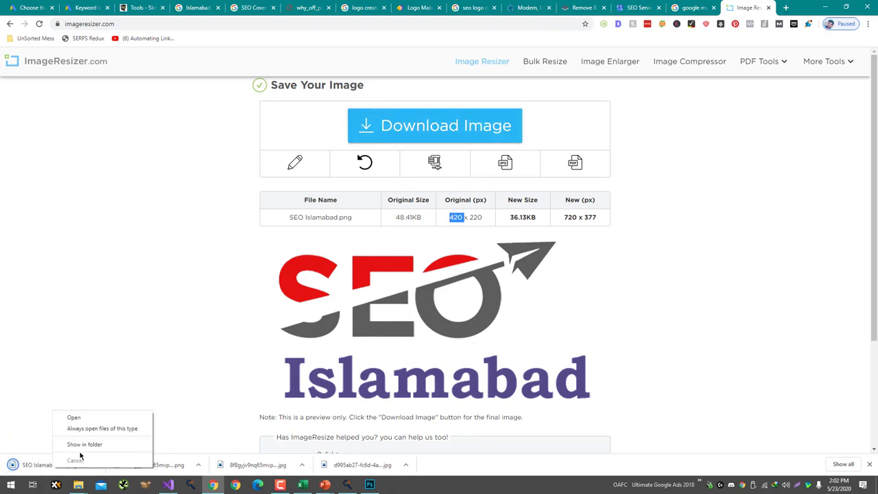
{"action": "left_click", "coordinate": [81, 445]}
Rename the original logo to SEO Islamabad-Backup.png and the resized download to SEO Islamabad.png
{"action": "key", "text": "Right"}
{"action": "key", "text": "F2"}
{"action": "key", "text": "Right"}
{"action": "type", "text": "-8"}
{"action": "type", "text": "ackup"}
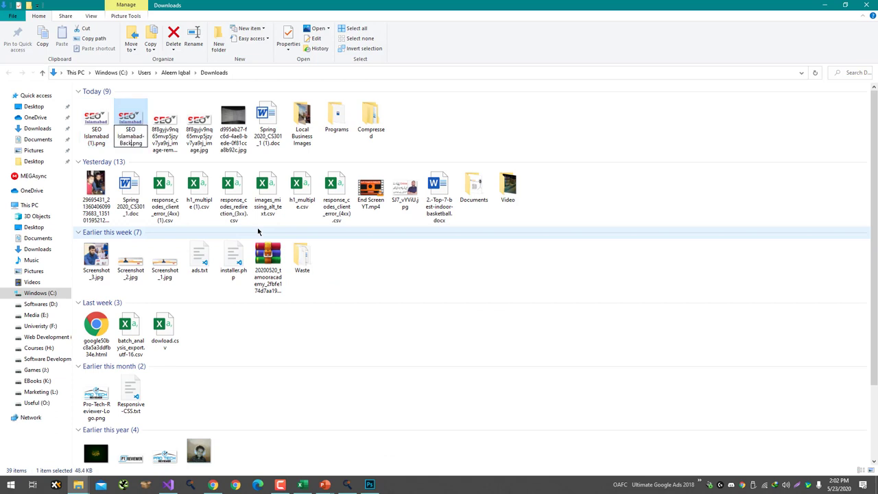
{"action": "key", "text": "Return"}
{"action": "key", "text": "Left"}
{"action": "key", "text": "F2"}
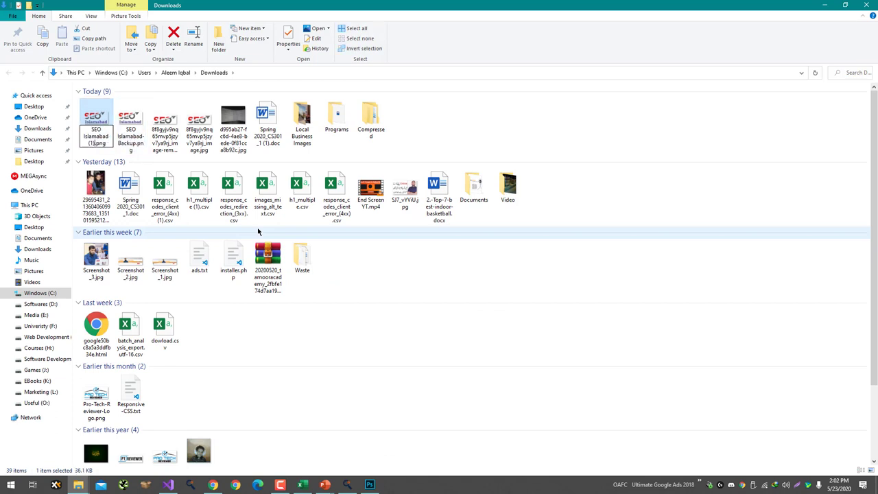
{"action": "key", "text": "Return"}
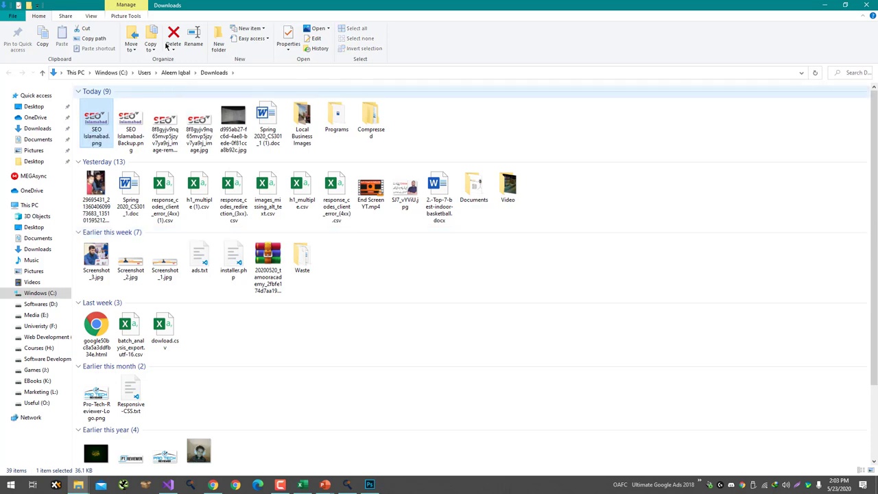
Switch back to Chrome and move through the tabs to the Google My Business photos page
{"action": "key", "text": "alt+Tab"}
{"action": "left_click", "coordinate": [195, 8]}
{"action": "left_click", "coordinate": [152, 5]}
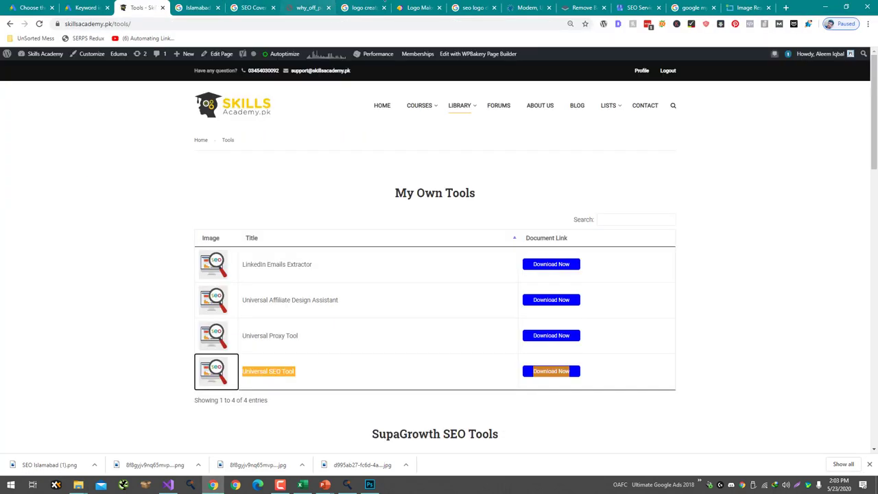
{"action": "left_click", "coordinate": [86, 8]}
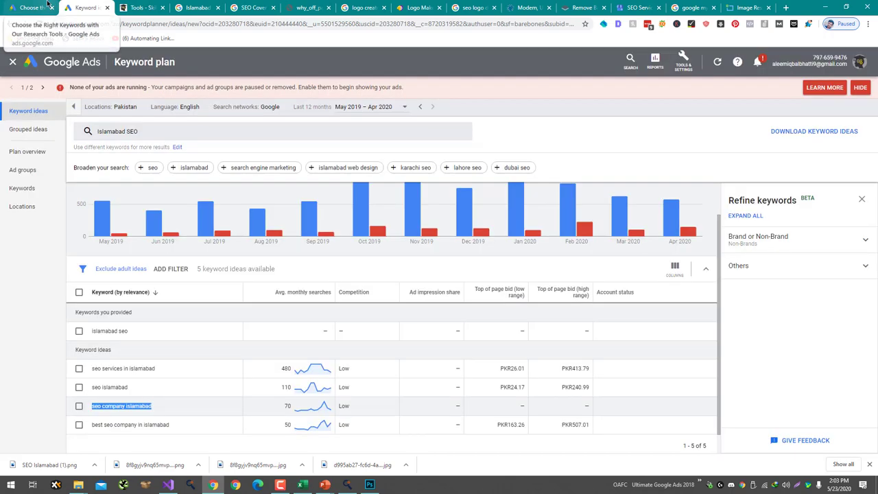
{"action": "left_click", "coordinate": [31, 7]}
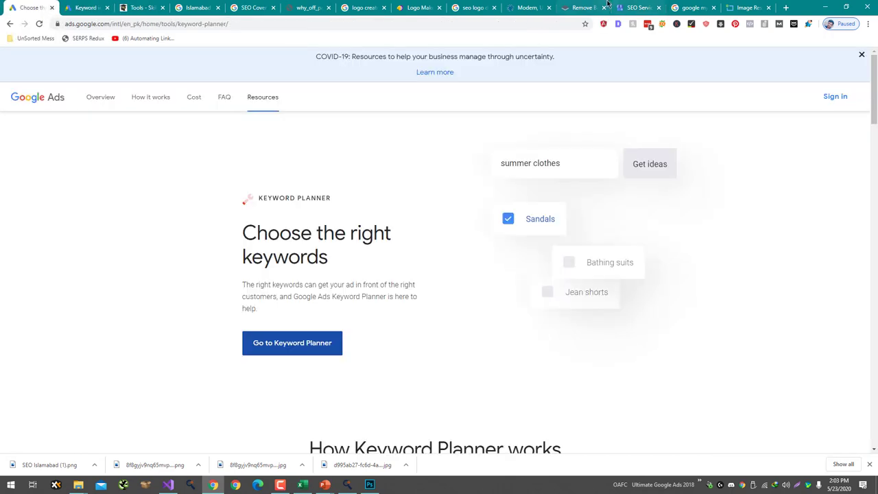
{"action": "left_click", "coordinate": [634, 7]}
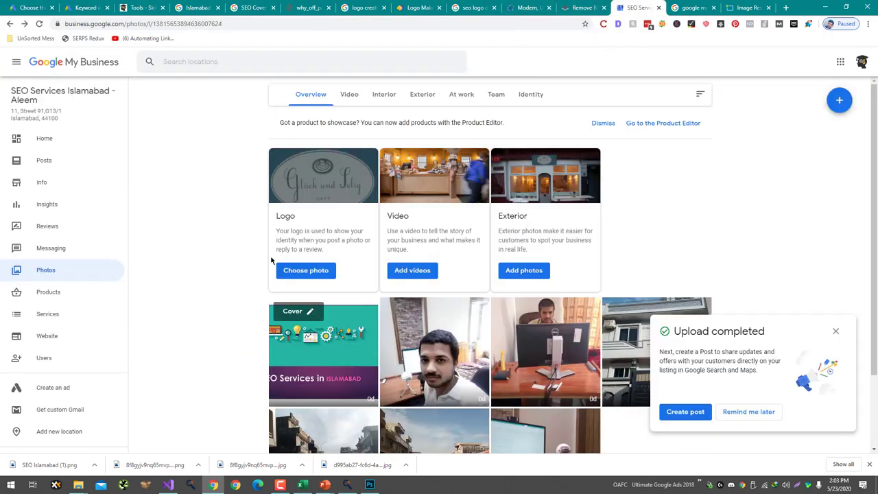
Upload SEO Islamabad.png as the logo, shrink the crop to 270x264, then cancel and go to ImageResizer
{"action": "left_click", "coordinate": [304, 271]}
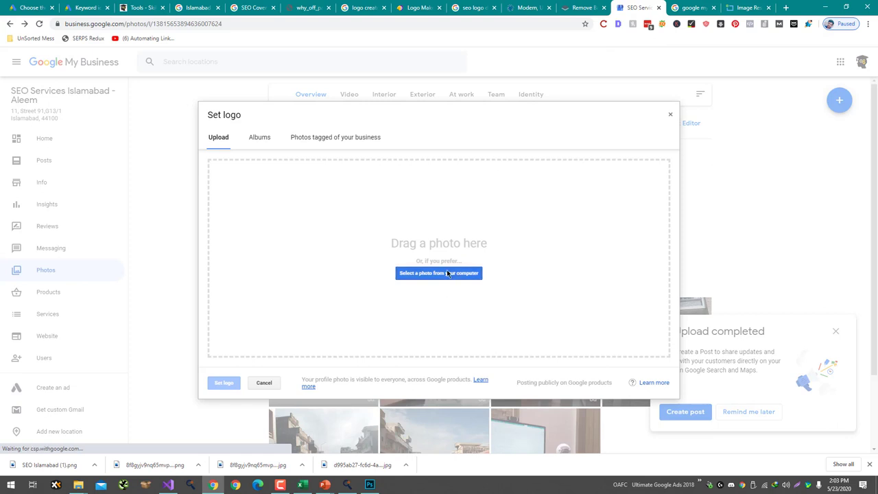
{"action": "left_click", "coordinate": [446, 273]}
{"action": "double_click", "coordinate": [370, 250]}
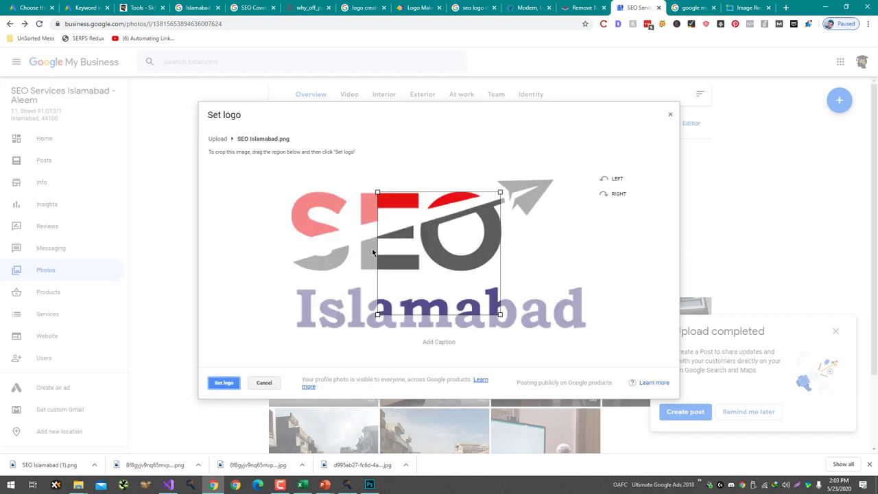
{"action": "left_click_drag", "start_coordinate": [378, 197], "coordinate": [377, 192]}
{"action": "mouse_move", "coordinate": [502, 321]}
{"action": "left_mouse_down"}
{"action": "mouse_move", "coordinate": [500, 296]}
{"action": "mouse_move", "coordinate": [501, 313]}
{"action": "left_mouse_up"}
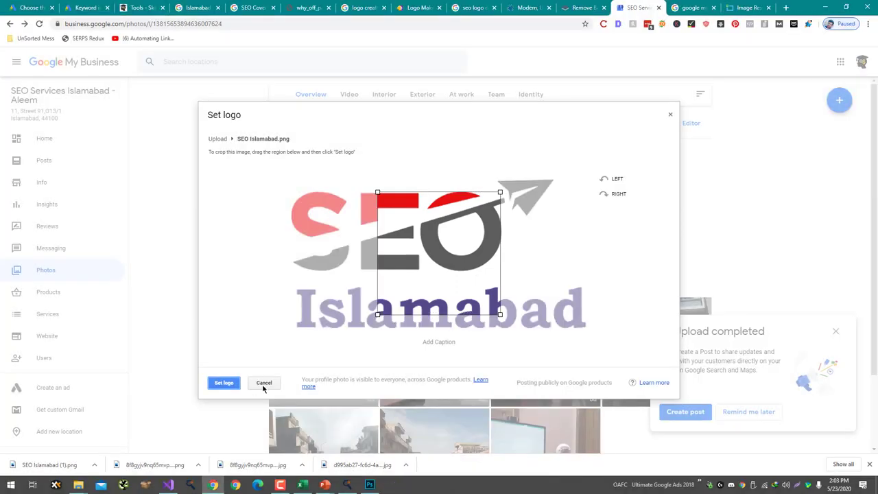
{"action": "left_click", "coordinate": [263, 382]}
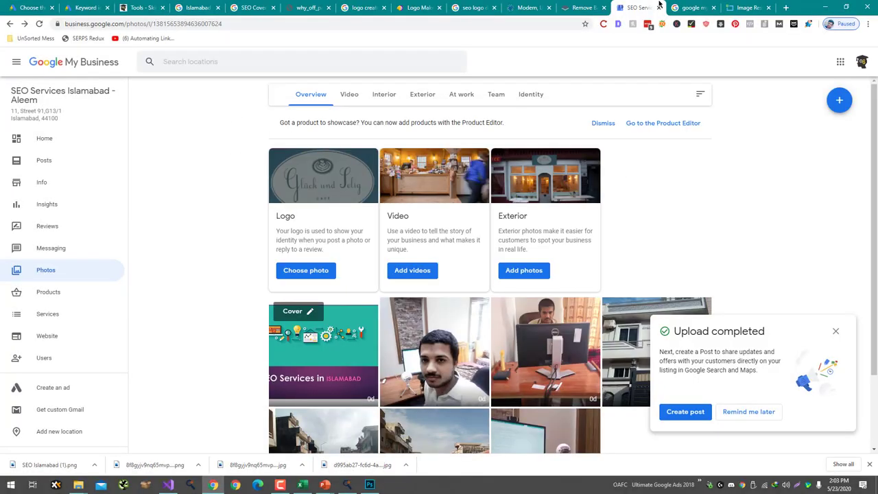
{"action": "left_click", "coordinate": [692, 8]}
{"action": "left_click", "coordinate": [748, 8]}
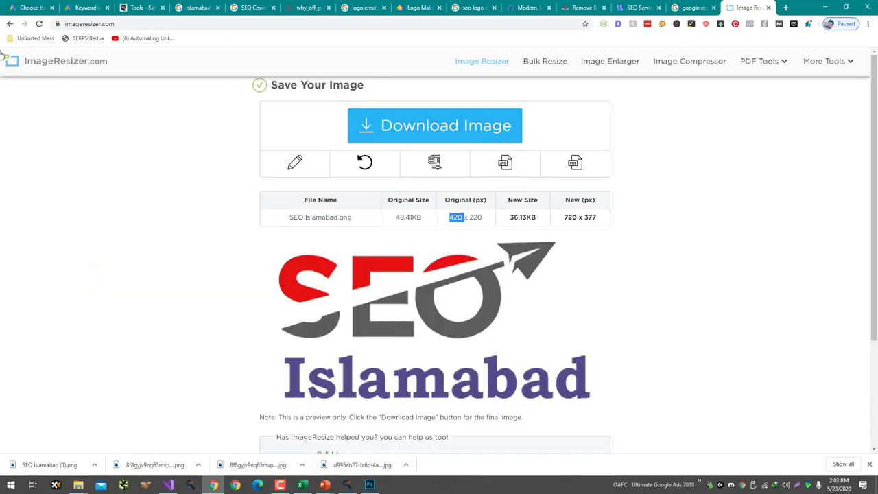
Go back to the ImageResizer upload page and switch to the Downloads folder window
{"action": "left_click", "coordinate": [10, 23]}
{"action": "key", "text": "alt+Tab"}
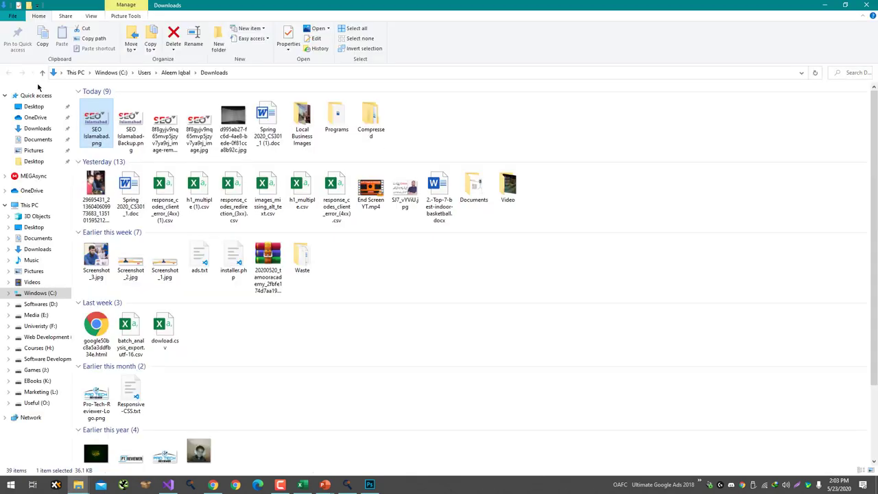
{"action": "key", "text": "alt+Tab"}
{"action": "type", "text": "r"}
{"action": "key", "text": "BackSpace"}
{"action": "key", "text": "BackSpace"}
{"action": "type", "text": "i"}
{"action": "key", "text": "alt+Tab"}
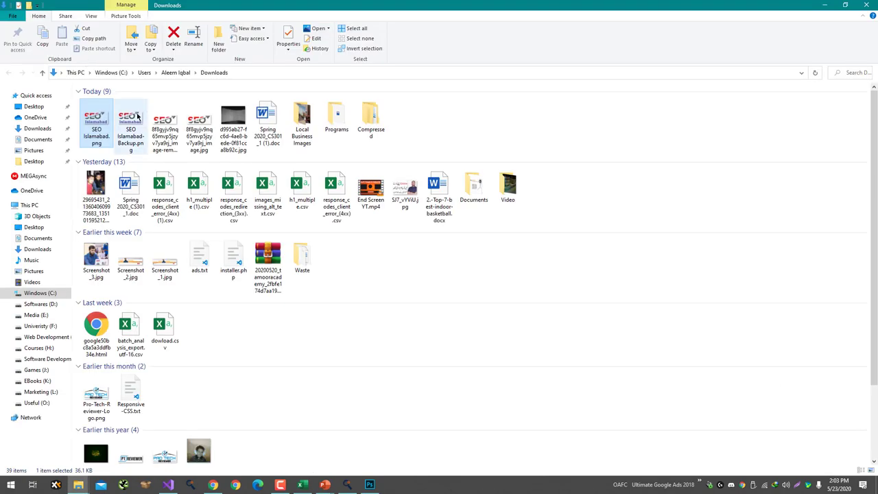
Permanently delete the resized SEO Islamabad.png copy
{"action": "left_click", "coordinate": [121, 129]}
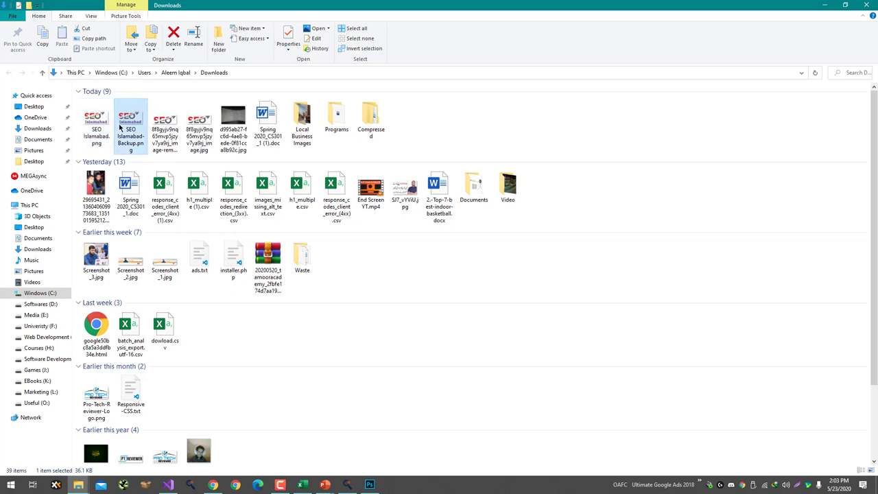
{"action": "left_click", "coordinate": [101, 125]}
{"action": "key", "text": "shift+Delete"}
{"action": "key", "text": "Return"}
Rename SEO Islamabad-Backup.png back to SEO Islamabad.png and drag it into ImageResizer
{"action": "left_click", "coordinate": [110, 128]}
{"action": "left_click", "coordinate": [110, 128]}
{"action": "key", "text": "BackSpace"}
{"action": "key", "text": "BackSpace"}
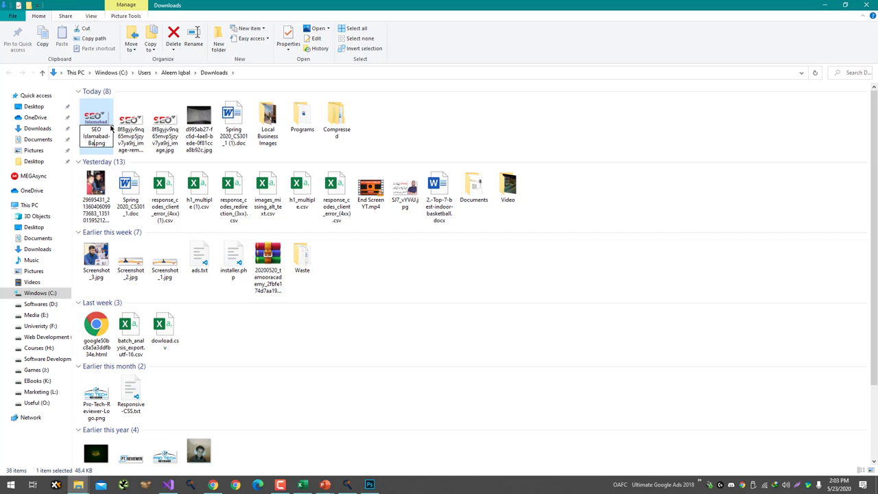
{"action": "key", "text": "BackSpace"}
{"action": "key", "text": "BackSpace"}
{"action": "left_click_drag", "start_coordinate": [102, 120], "coordinate": [384, 224]}
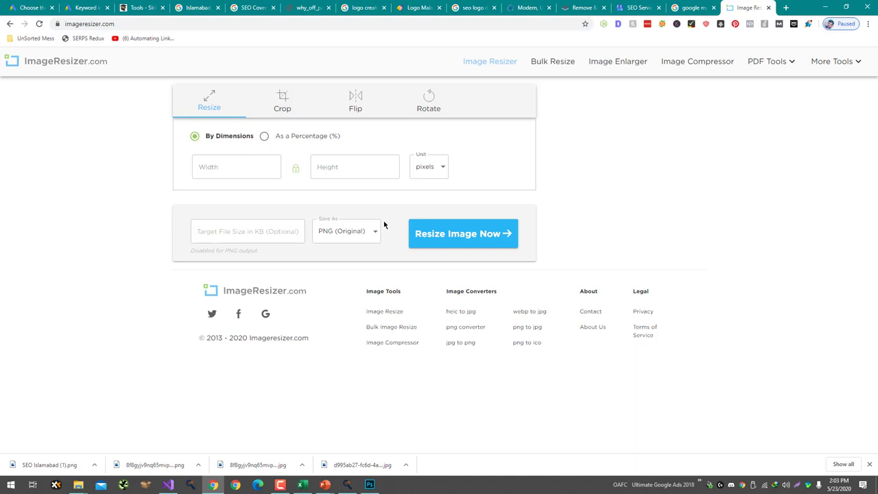
Resize the logo to 270 px wide (270 × 141) and download the result
{"action": "left_click", "coordinate": [258, 157]}
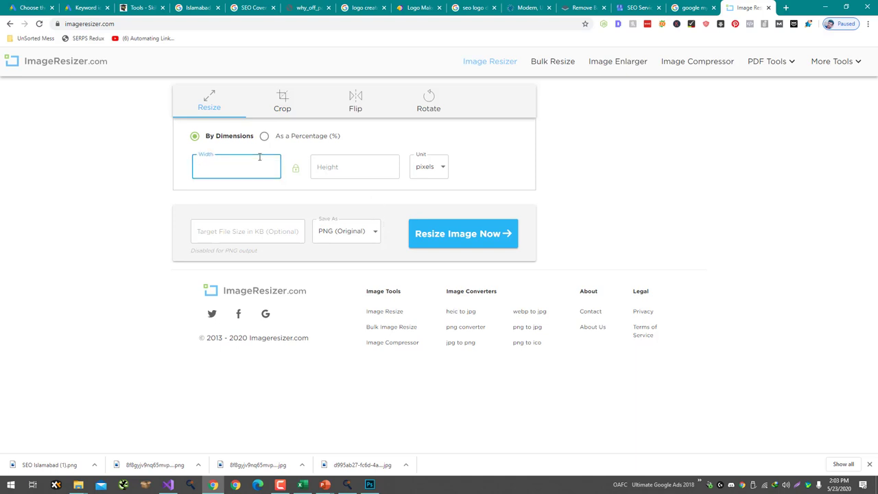
{"action": "type", "text": "270"}
{"action": "left_click", "coordinate": [470, 233]}
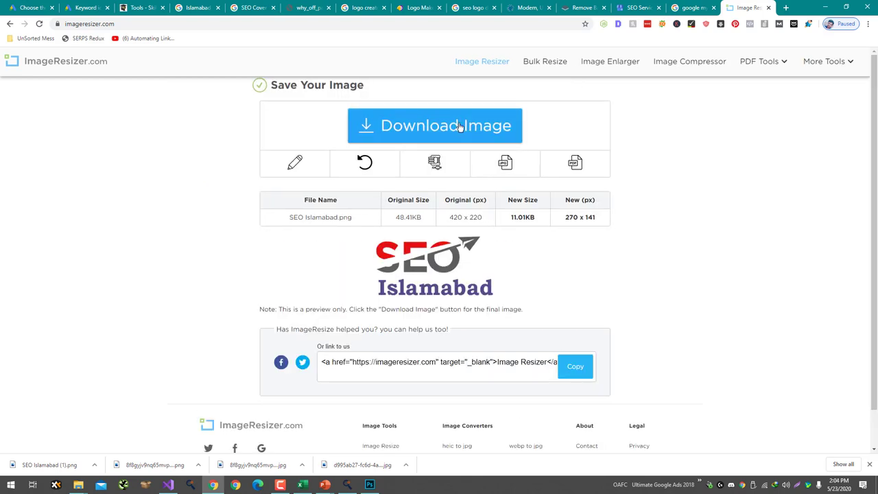
{"action": "left_click", "coordinate": [459, 127]}
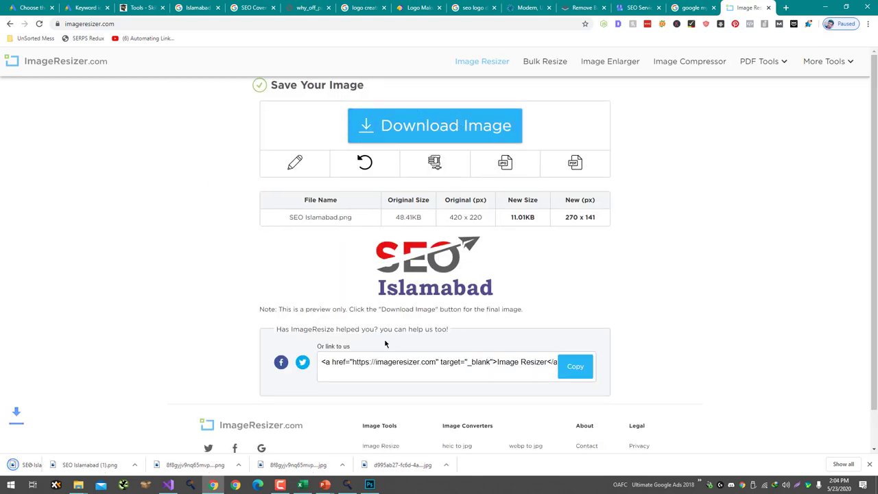
Move through the browser tabs to the remove.bg tab
{"action": "left_click", "coordinate": [298, 5]}
{"action": "left_click", "coordinate": [141, 7]}
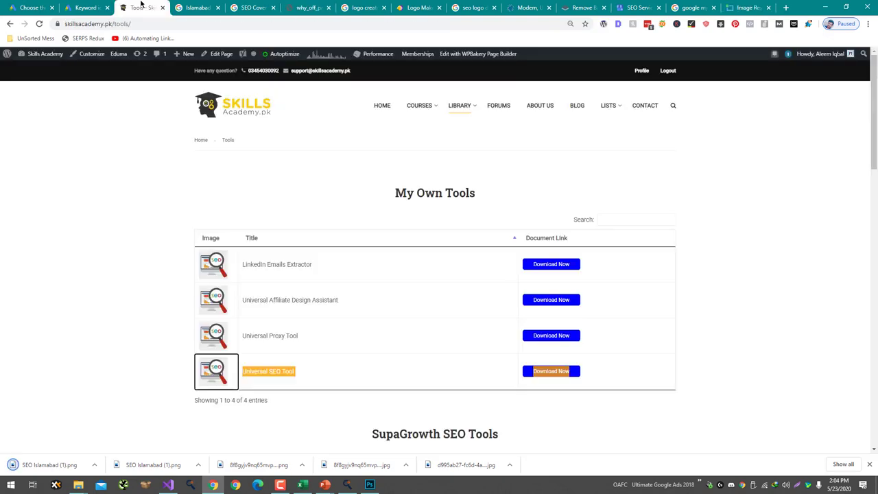
{"action": "left_click", "coordinate": [87, 8]}
{"action": "left_click", "coordinate": [576, 7]}
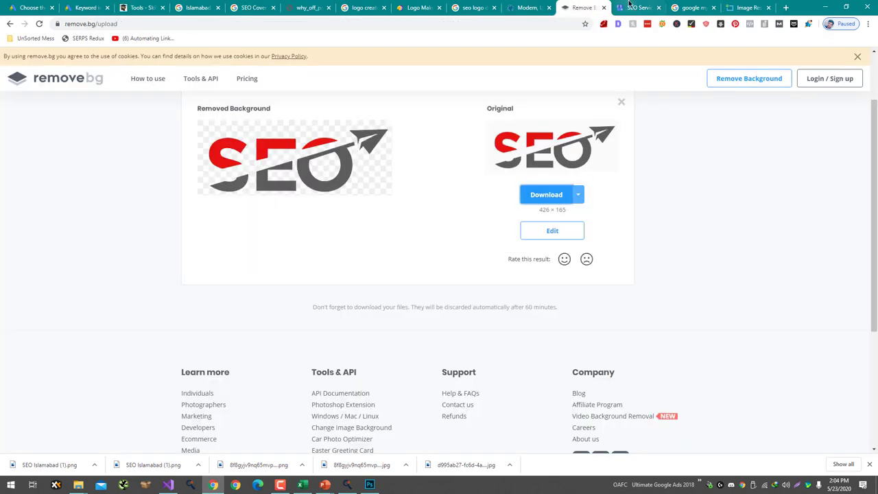
Upload SEO Islamabad (1).png as the logo and position the crop over the SEO lettering
{"action": "left_click", "coordinate": [630, 5]}
{"action": "left_click", "coordinate": [306, 271]}
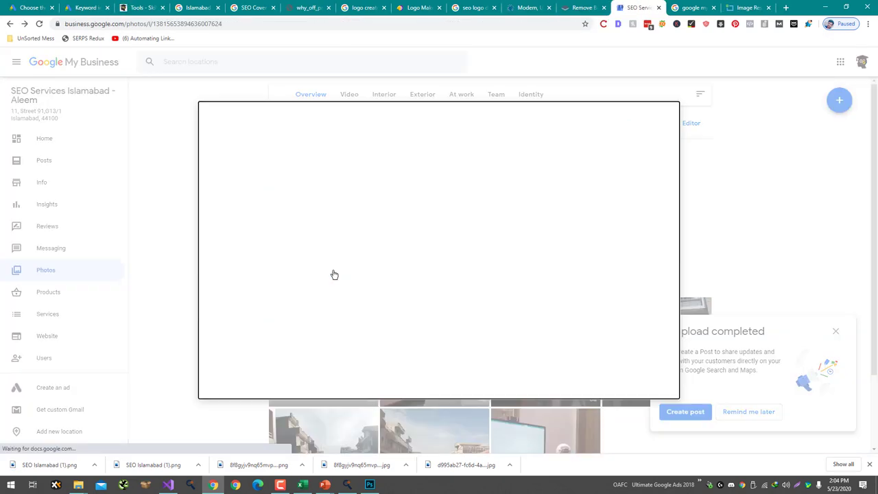
{"action": "left_click", "coordinate": [464, 279]}
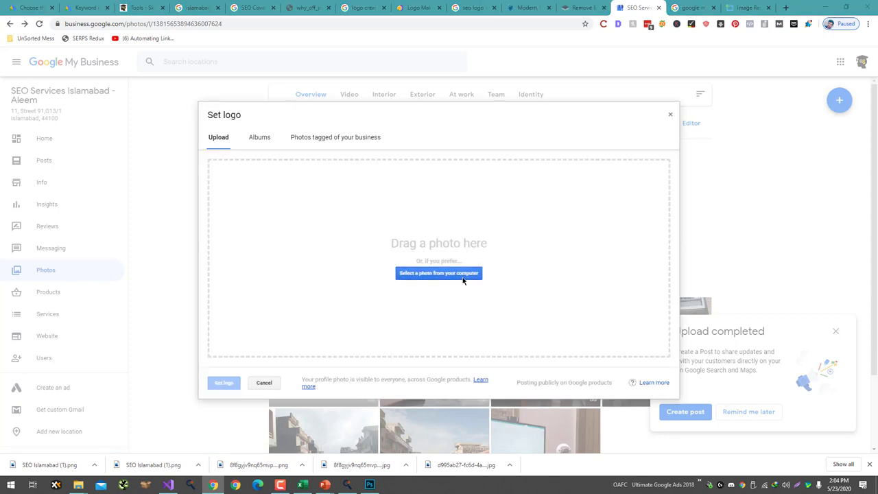
{"action": "double_click", "coordinate": [370, 249]}
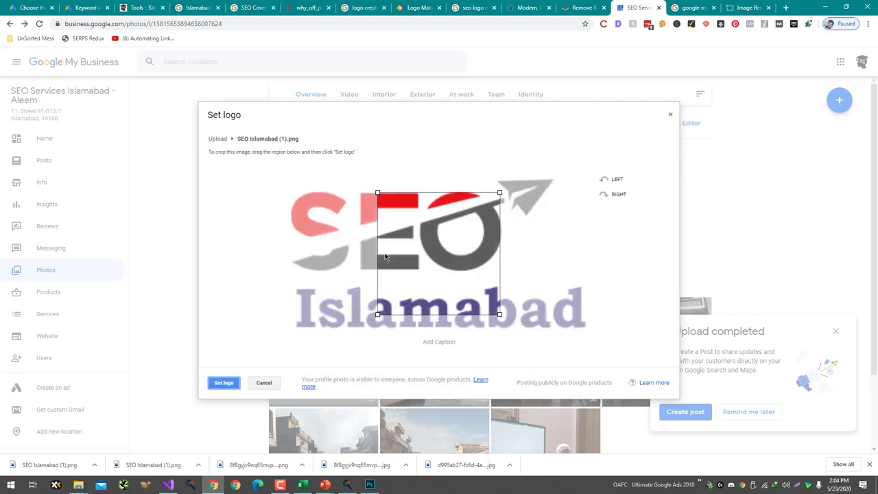
{"action": "left_click_drag", "start_coordinate": [378, 315], "coordinate": [347, 335]}
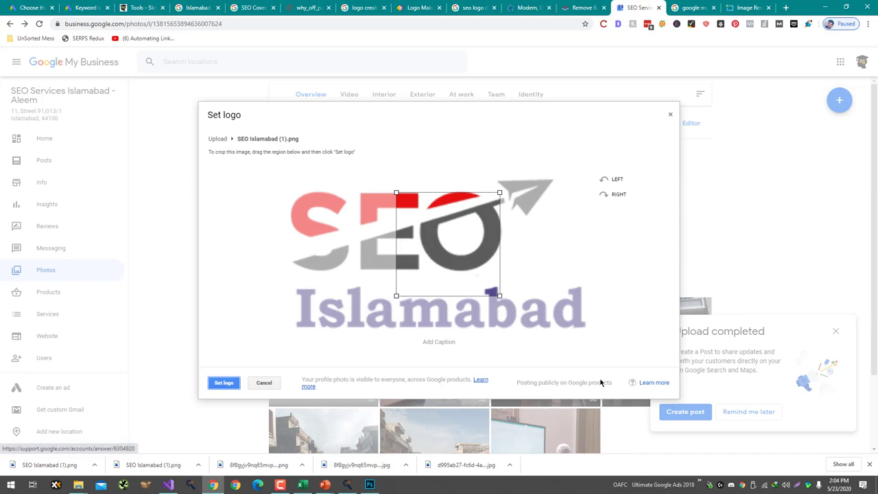
Check the photo policy help, then enlarge and shift the logo crop region
{"action": "left_click", "coordinate": [646, 383]}
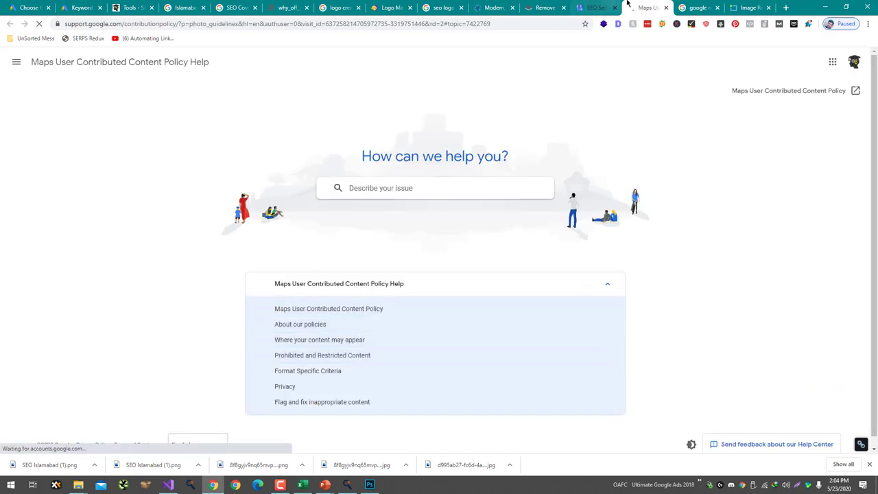
{"action": "left_click", "coordinate": [666, 7]}
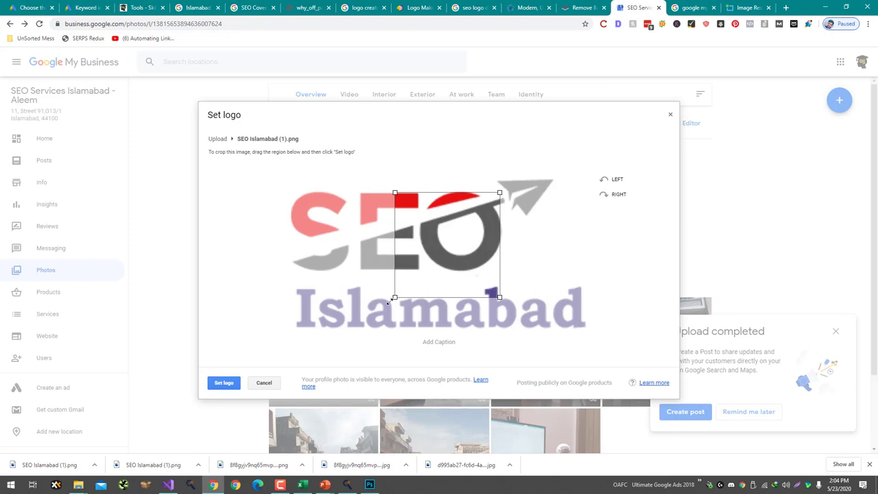
{"action": "left_click_drag", "start_coordinate": [395, 298], "coordinate": [273, 345]}
{"action": "left_click_drag", "start_coordinate": [429, 259], "coordinate": [377, 245]}
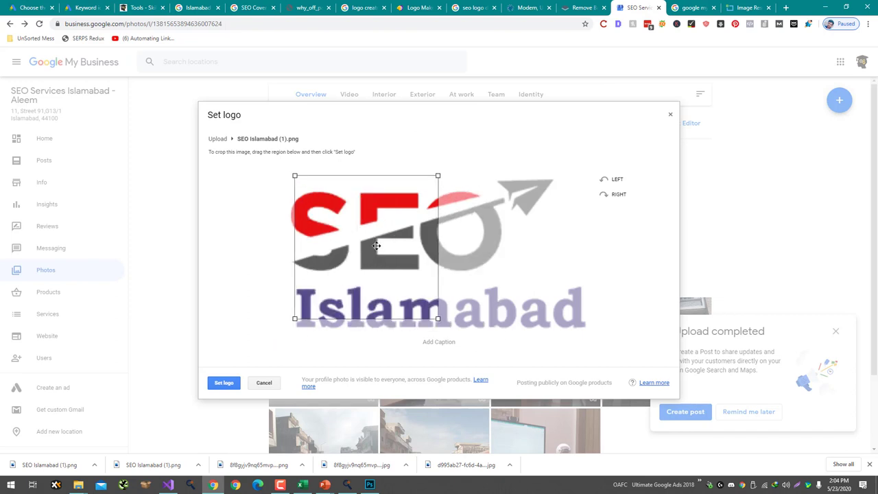
Discard the crop, upload SEO Islamabad.png as the logo instead, and return to the logo size search
{"action": "left_click", "coordinate": [264, 384]}
{"action": "left_click", "coordinate": [307, 277]}
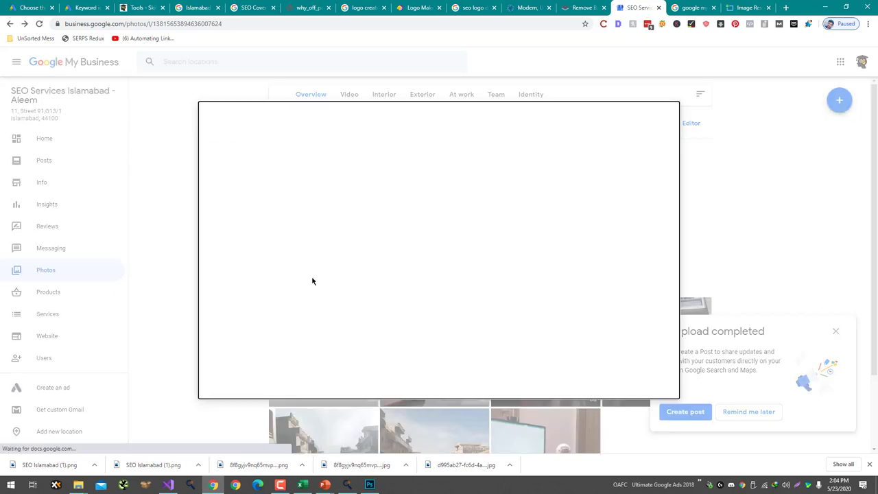
{"action": "left_click", "coordinate": [430, 275]}
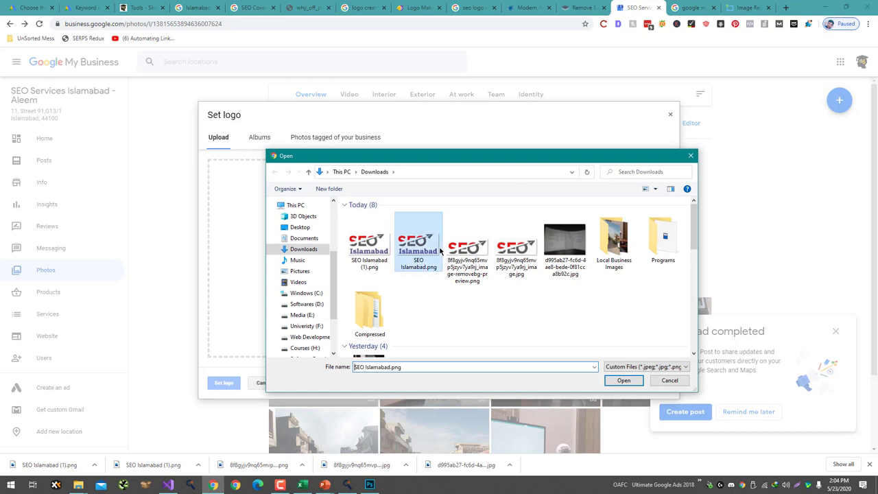
{"action": "double_click", "coordinate": [439, 251]}
{"action": "key", "text": "ctrl+Tab"}
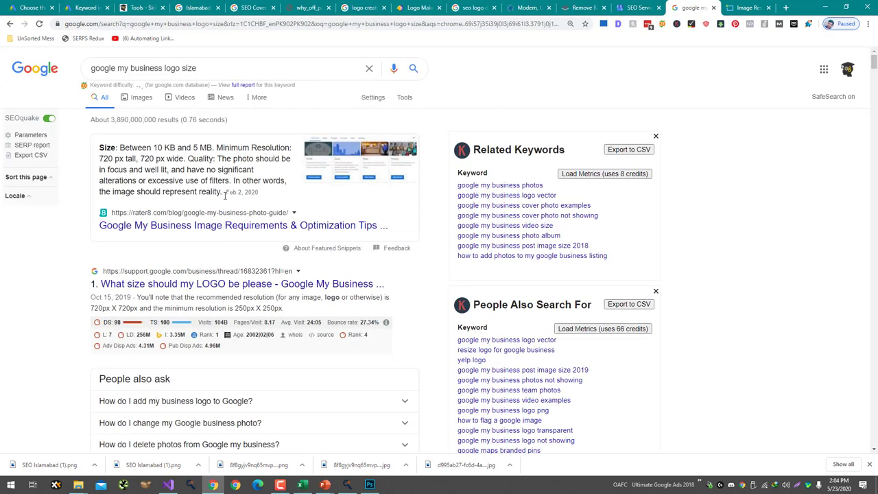
Open the 'What size should my LOGO be please' thread and read its square 720 x 720 advice
{"action": "right_click", "coordinate": [221, 224]}
{"action": "left_click", "coordinate": [236, 227]}
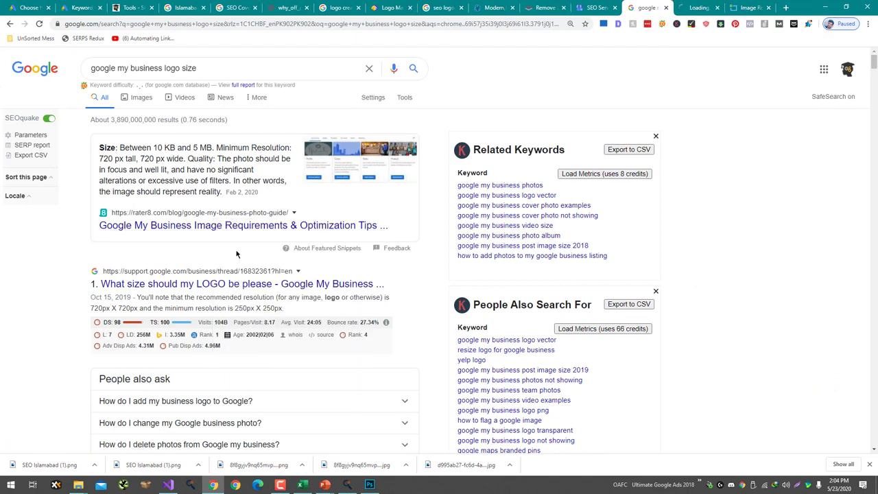
{"action": "left_click", "coordinate": [235, 284]}
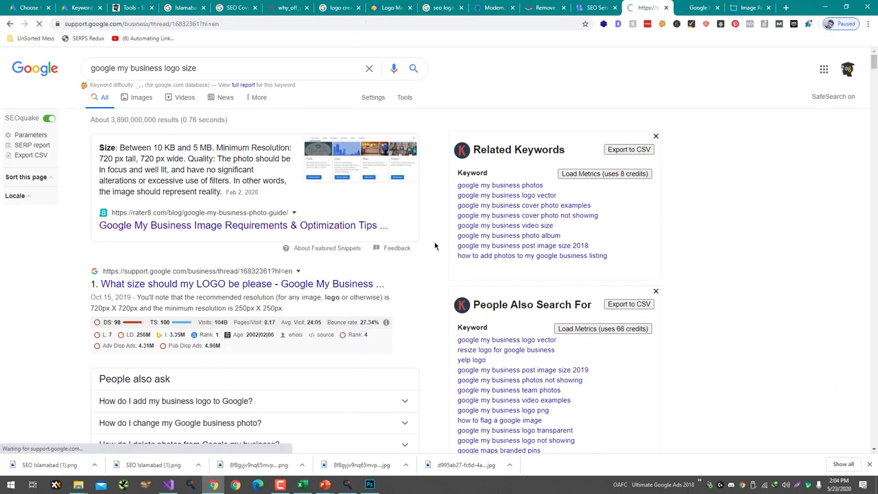
{"action": "scroll", "coordinate": [459, 265], "scroll_direction": "down", "scroll_amount": 1}
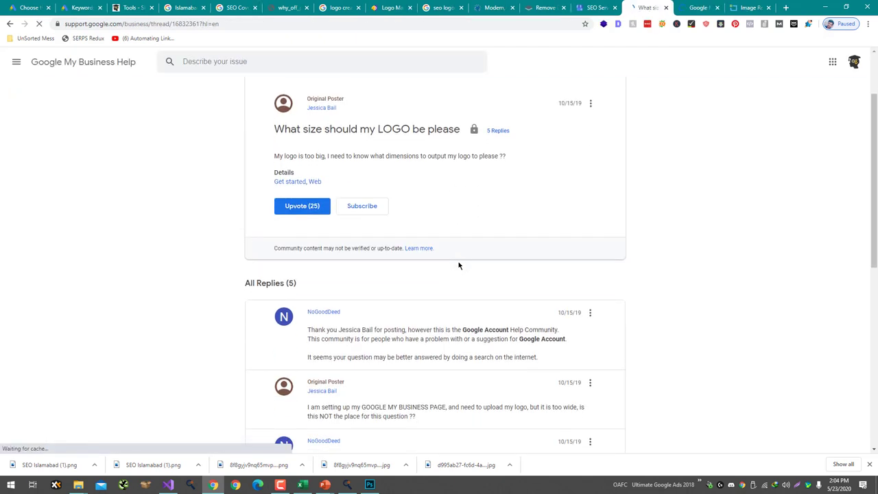
{"action": "scroll", "coordinate": [458, 264], "scroll_direction": "down", "scroll_amount": 1}
{"action": "scroll", "coordinate": [459, 265], "scroll_direction": "down", "scroll_amount": 5}
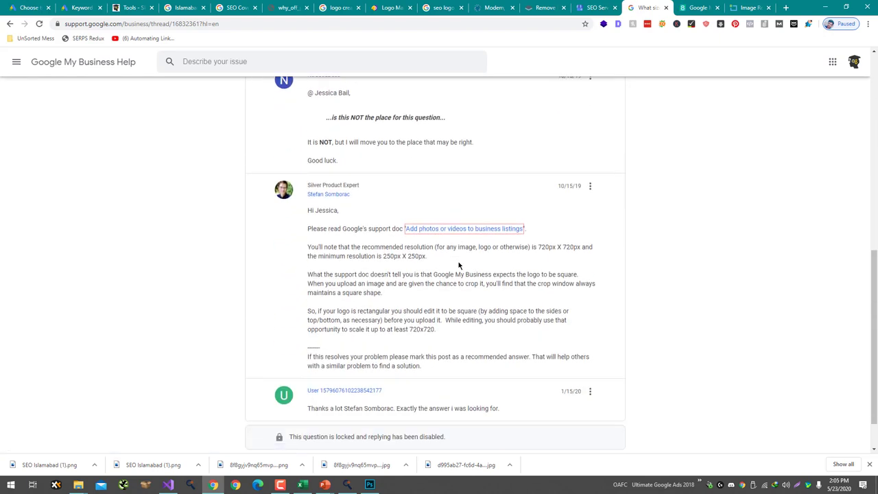
{"action": "left_click", "coordinate": [750, 8]}
Load imageresizer.com and choose SEO Islamabad.png for resizing
{"action": "left_click", "coordinate": [9, 24]}
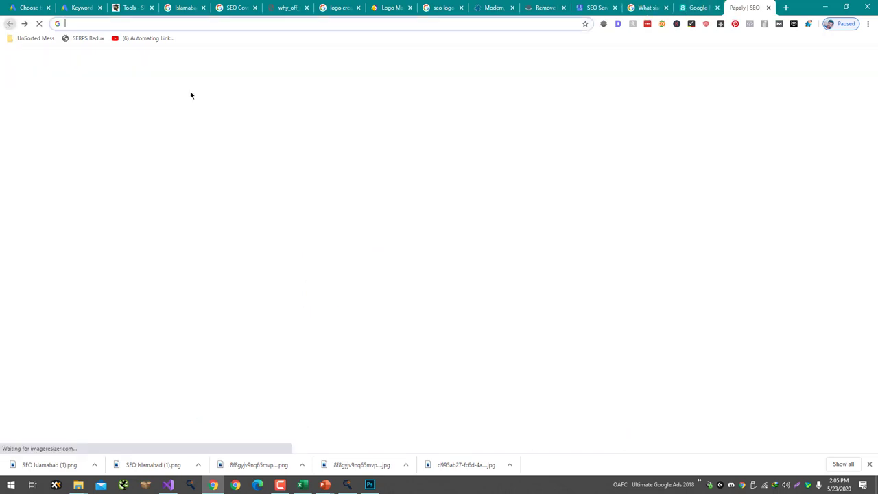
{"action": "type", "text": "imageresize.org"}
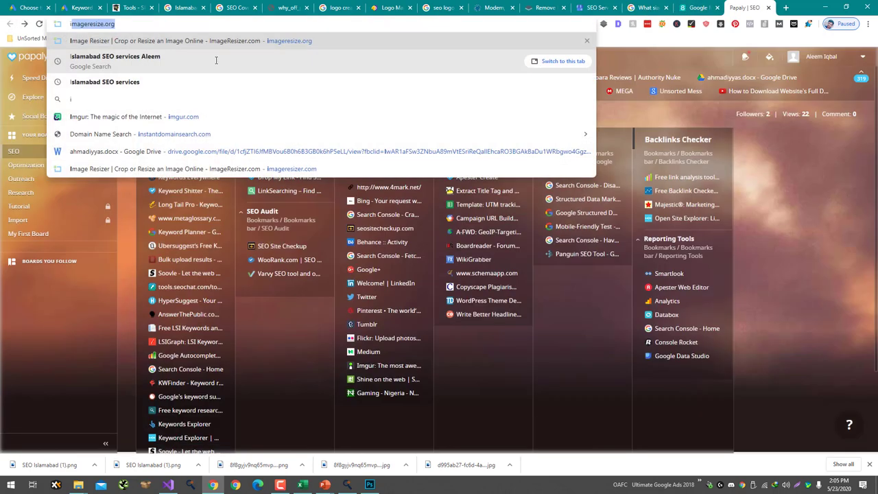
{"action": "key", "text": "Return"}
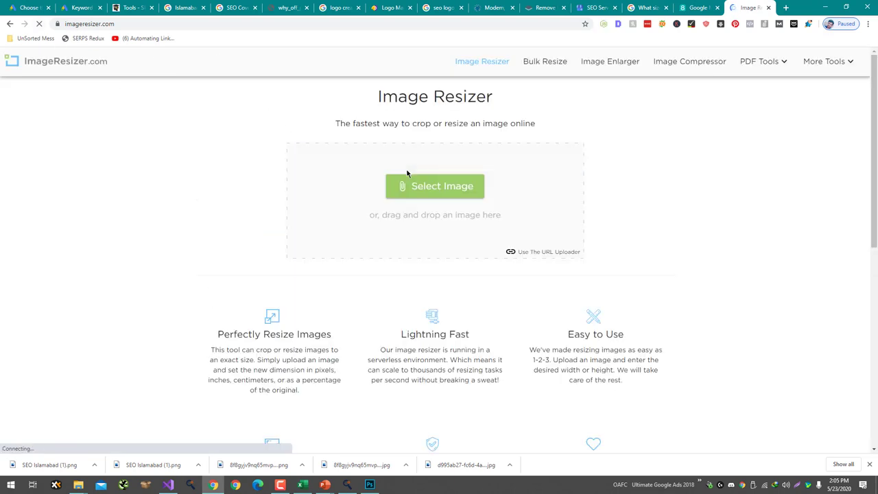
{"action": "left_click", "coordinate": [414, 199]}
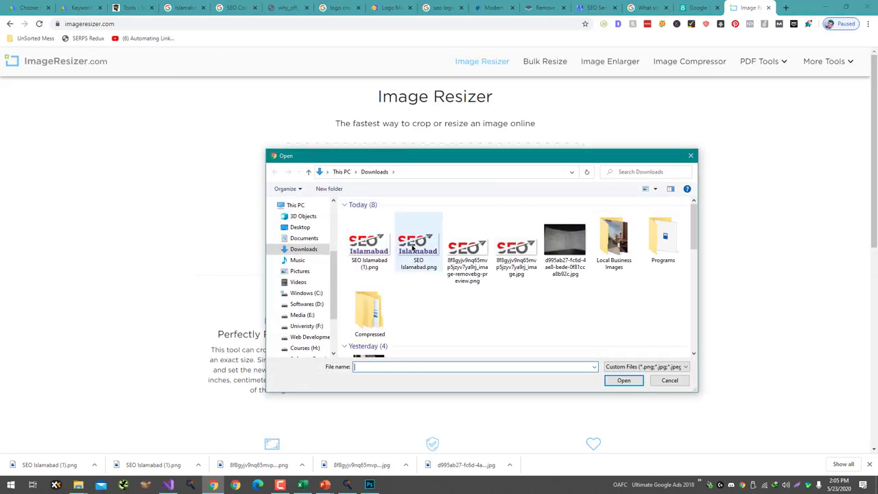
{"action": "double_click", "coordinate": [414, 248]}
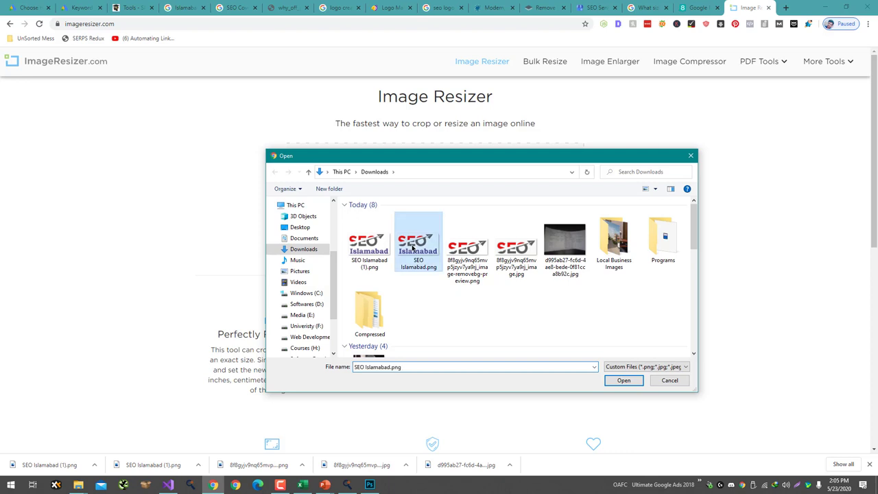
Resize the image to 720 x 720 with the aspect ratio unlocked and download it
{"action": "left_click", "coordinate": [211, 172]}
{"action": "type", "text": "7"}
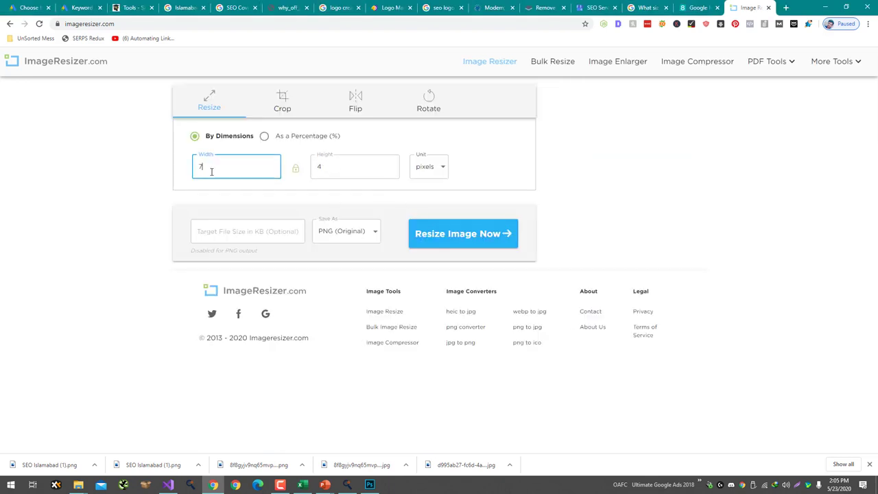
{"action": "type", "text": "20"}
{"action": "left_click", "coordinate": [258, 186]}
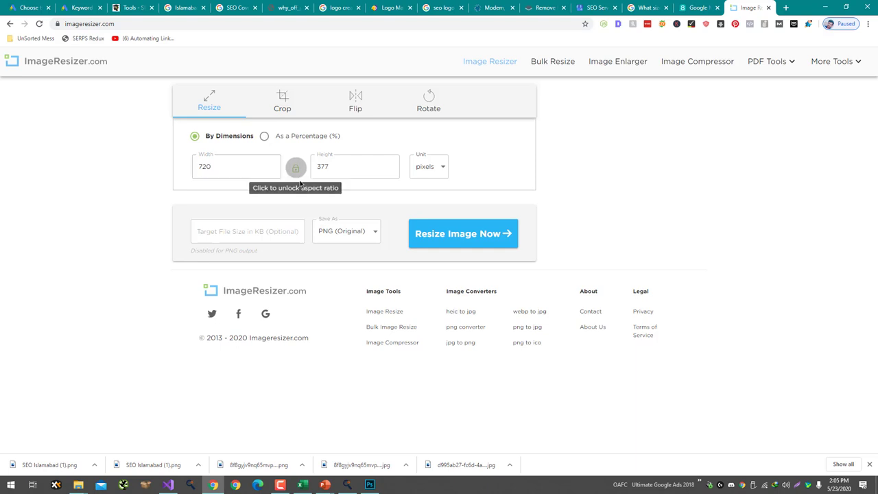
{"action": "left_click", "coordinate": [295, 169]}
{"action": "left_click", "coordinate": [330, 167]}
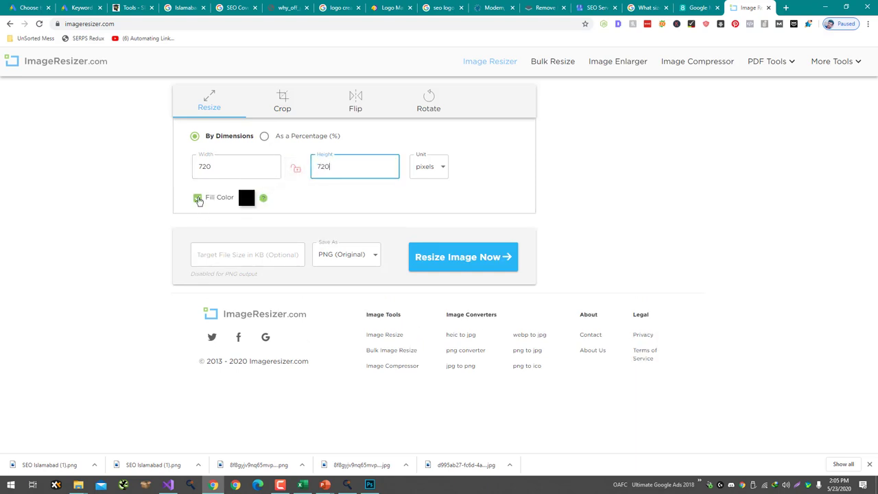
{"action": "left_click", "coordinate": [476, 257]}
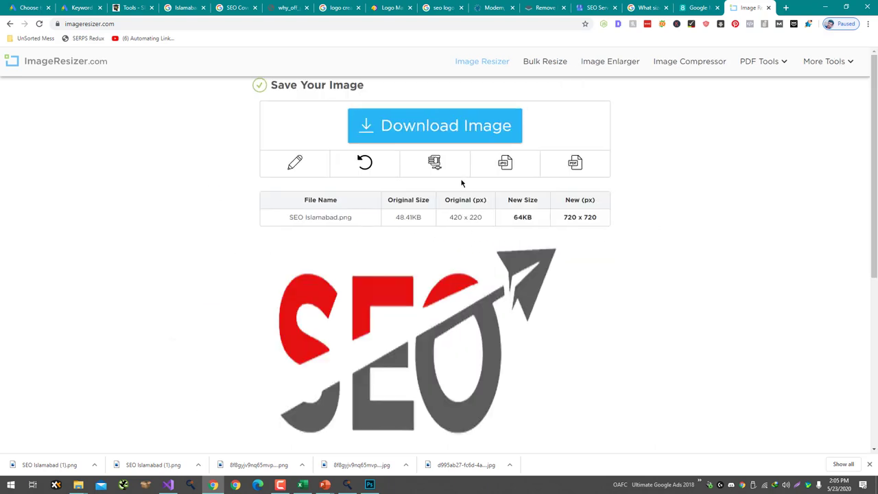
{"action": "left_click", "coordinate": [458, 125]}
{"action": "scroll", "coordinate": [457, 234], "scroll_direction": "down", "scroll_amount": 2}
{"action": "scroll", "coordinate": [458, 233], "scroll_direction": "up", "scroll_amount": 2}
{"action": "left_click", "coordinate": [480, 5]}
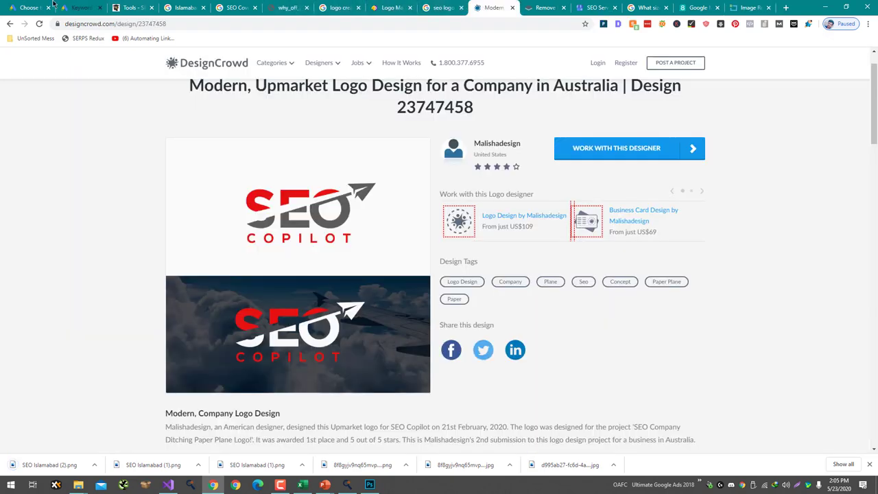
Discard the old crop and upload SEO Islamabad (2).png as the logo
{"action": "left_click", "coordinate": [582, 7]}
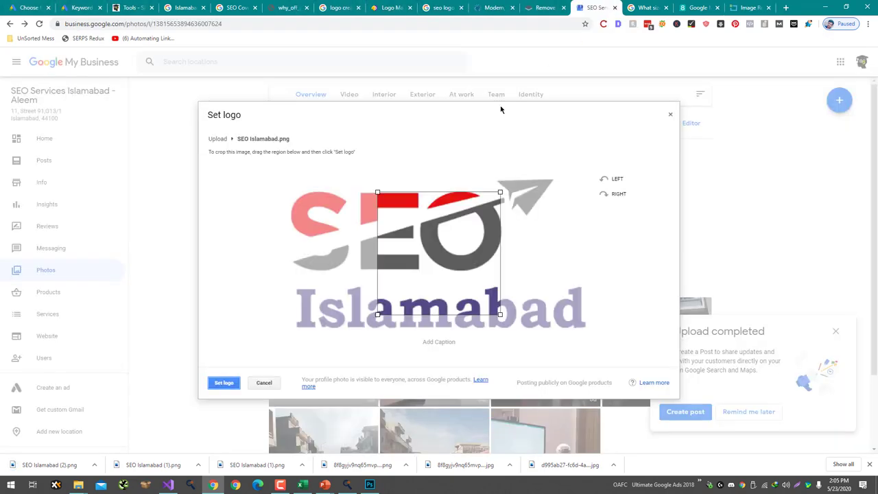
{"action": "left_click", "coordinate": [269, 383]}
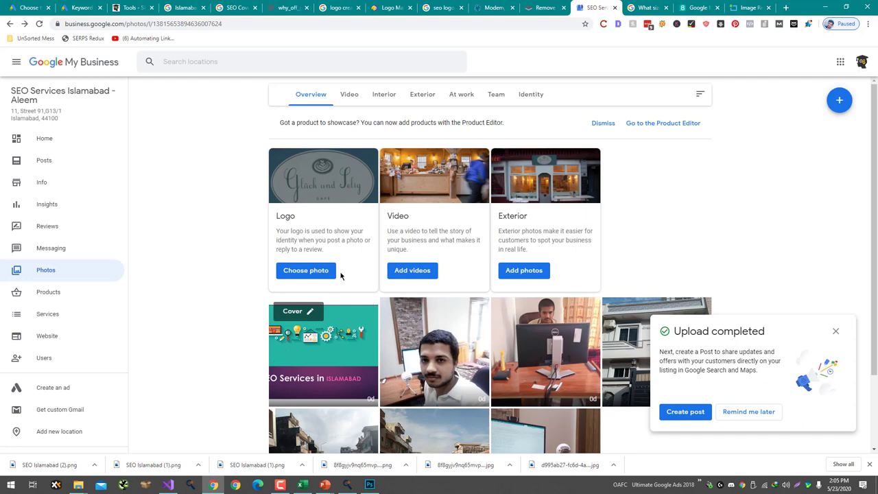
{"action": "left_click", "coordinate": [315, 273]}
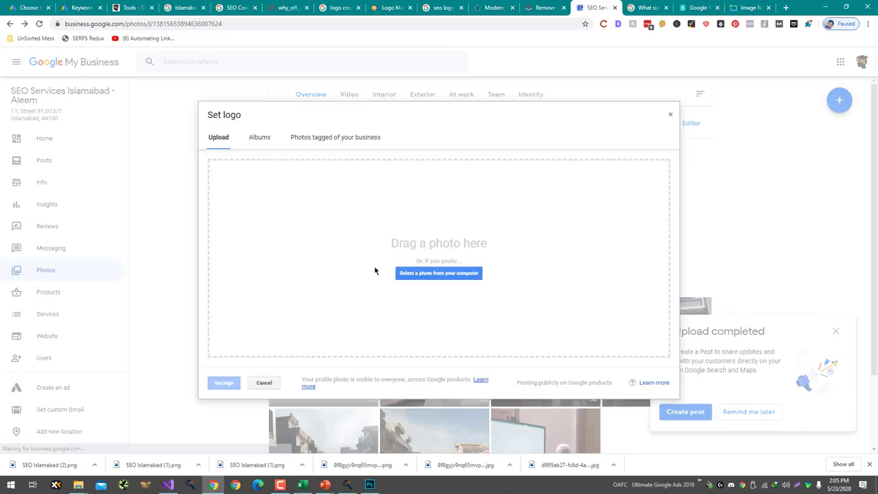
{"action": "left_click", "coordinate": [413, 273]}
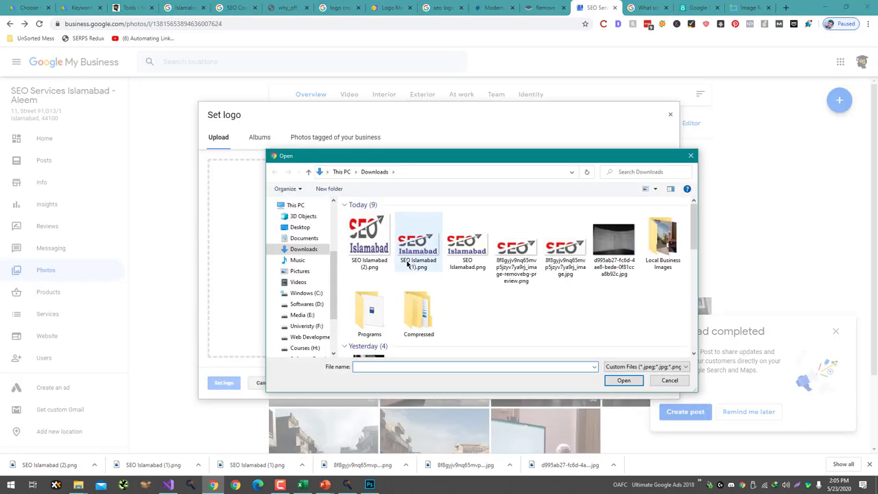
{"action": "double_click", "coordinate": [385, 267]}
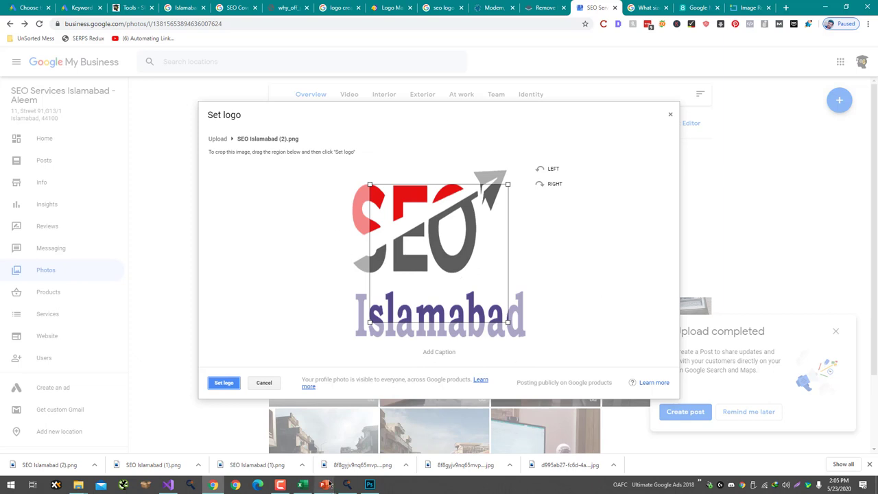
Stretch the crop to cover the whole logo and set it as the business logo
{"action": "left_click_drag", "start_coordinate": [370, 322], "coordinate": [347, 344]}
{"action": "left_click_drag", "start_coordinate": [509, 181], "coordinate": [524, 160]}
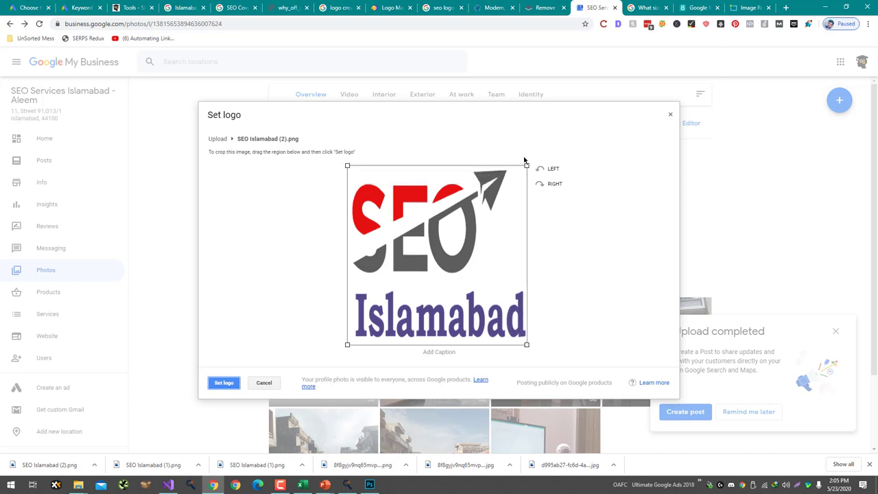
{"action": "left_click", "coordinate": [236, 385]}
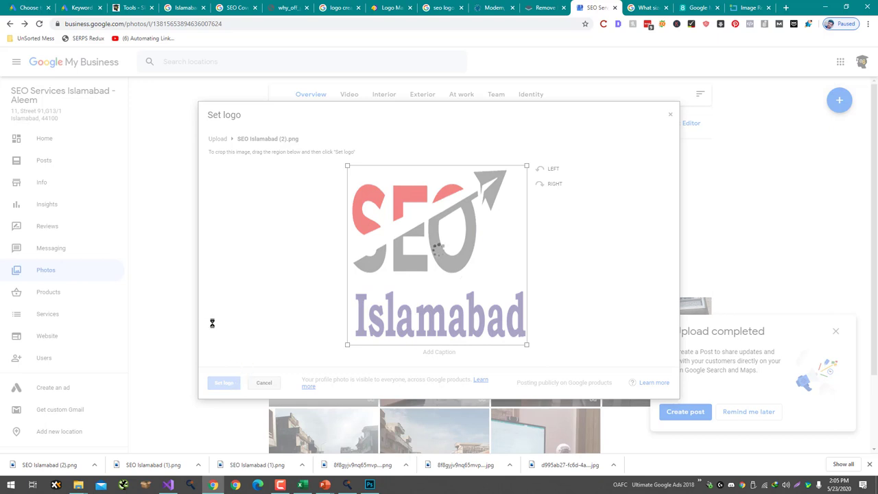
{"action": "scroll", "coordinate": [268, 337], "scroll_direction": "up", "scroll_amount": 1}
{"action": "scroll", "coordinate": [268, 339], "scroll_direction": "down", "scroll_amount": 2}
{"action": "scroll", "coordinate": [267, 339], "scroll_direction": "up", "scroll_amount": 1}
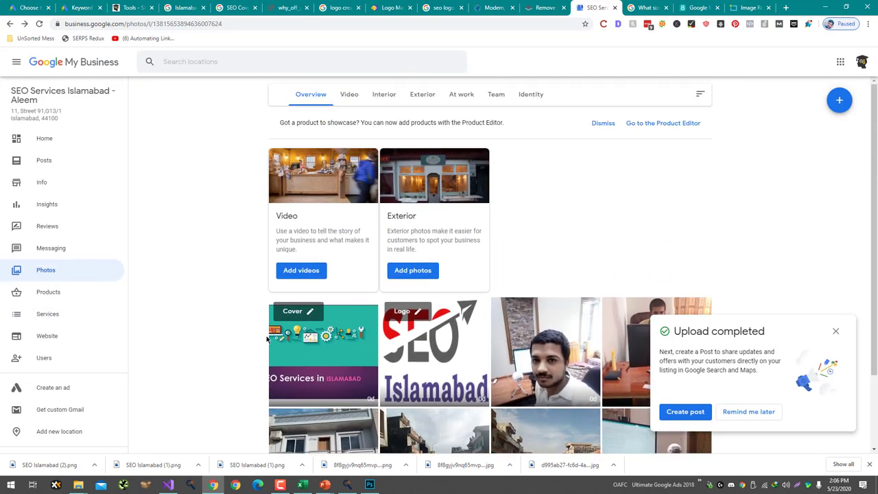
{"action": "left_click", "coordinate": [72, 189]}
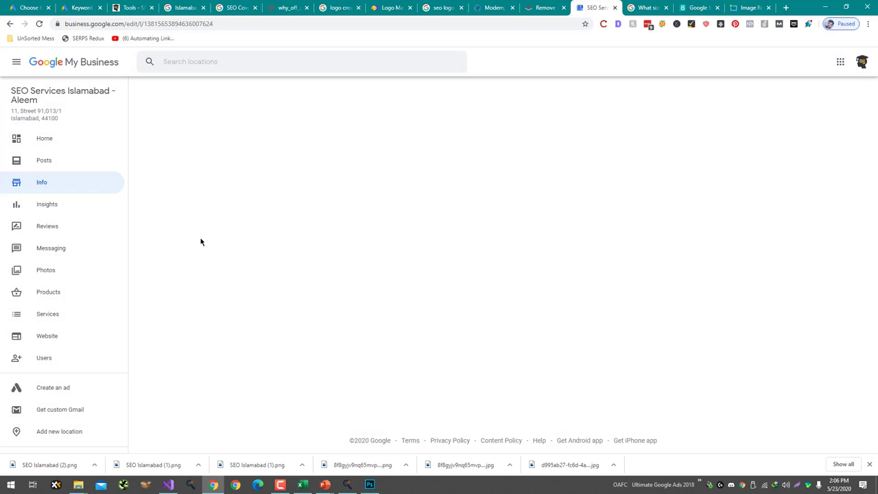
Mark Monday through Saturday as open in the business hours, leaving Sunday closed
{"action": "scroll", "coordinate": [475, 206], "scroll_direction": "down", "scroll_amount": 3}
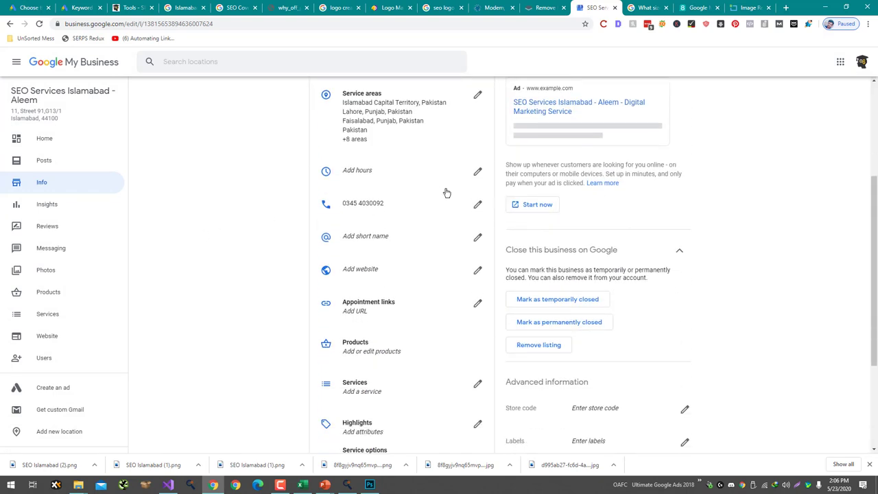
{"action": "left_click", "coordinate": [475, 173]}
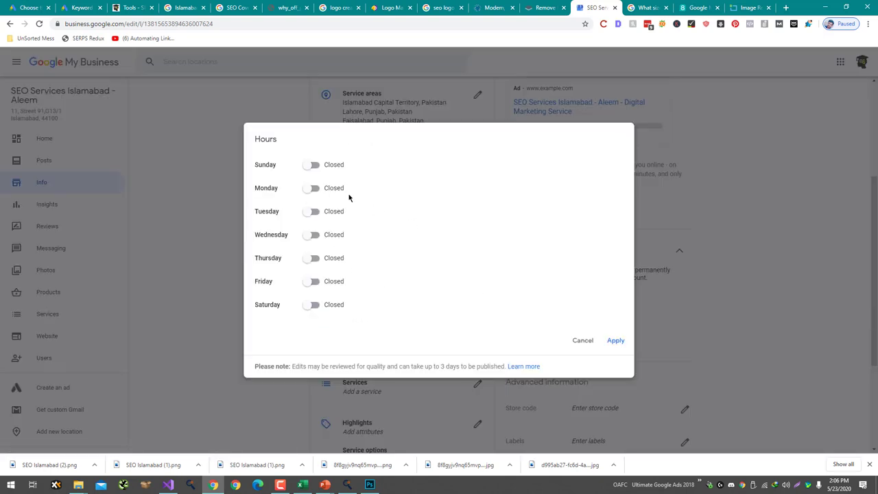
{"action": "left_click", "coordinate": [311, 190]}
{"action": "left_click", "coordinate": [314, 216]}
{"action": "left_click", "coordinate": [312, 238]}
{"action": "left_click", "coordinate": [312, 260]}
{"action": "left_click", "coordinate": [315, 284]}
{"action": "left_click", "coordinate": [314, 308]}
Make Monday through Saturday open 24 hours and apply the new hours
{"action": "left_click", "coordinate": [392, 186]}
{"action": "left_click", "coordinate": [392, 208]}
{"action": "left_click", "coordinate": [384, 212]}
{"action": "left_click", "coordinate": [386, 232]}
{"action": "left_click", "coordinate": [386, 234]}
{"action": "left_click", "coordinate": [382, 256]}
{"action": "left_click", "coordinate": [383, 257]}
{"action": "left_click", "coordinate": [384, 278]}
{"action": "left_click", "coordinate": [382, 281]}
{"action": "left_click", "coordinate": [371, 301]}
{"action": "left_click", "coordinate": [376, 306]}
{"action": "left_click", "coordinate": [385, 323]}
{"action": "left_click", "coordinate": [616, 343]}
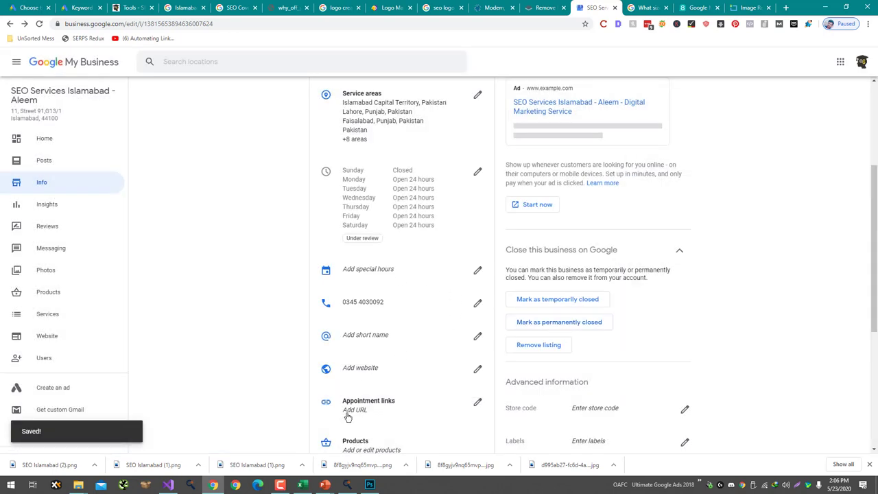
Copy categories from the spreadsheet and add Marketing agency as an additional category
{"action": "left_click", "coordinate": [301, 485]}
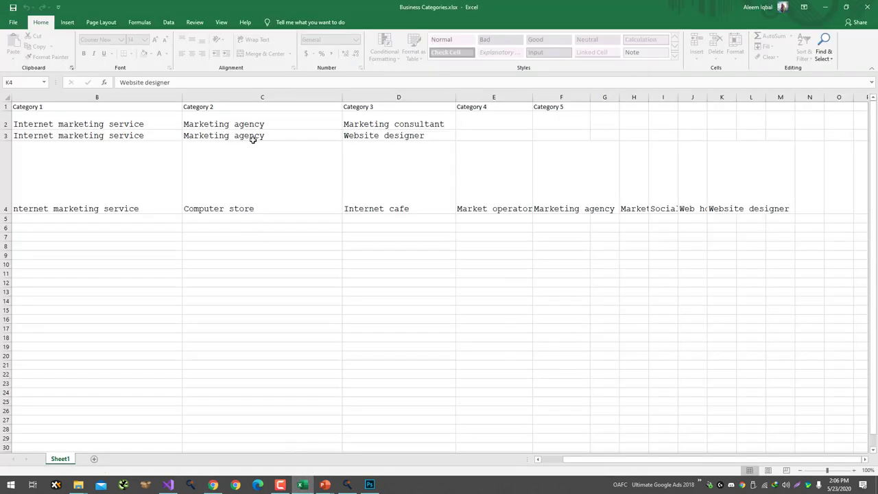
{"action": "left_click_drag", "start_coordinate": [240, 127], "coordinate": [238, 135]}
{"action": "key", "text": "ctrl+c"}
{"action": "key", "text": "alt+Tab"}
{"action": "scroll", "coordinate": [402, 266], "scroll_direction": "up", "scroll_amount": 3}
{"action": "left_click", "coordinate": [478, 211]}
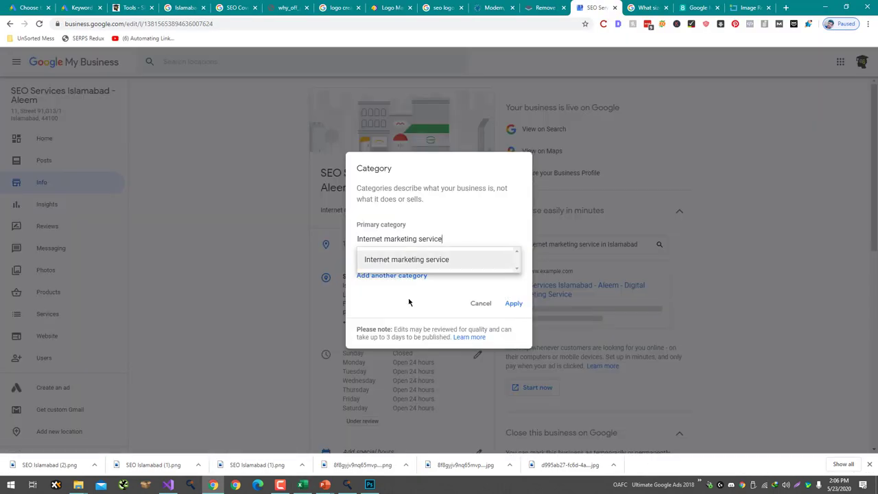
{"action": "left_click", "coordinate": [406, 278]}
{"action": "type", "text": "Marketing agency"}
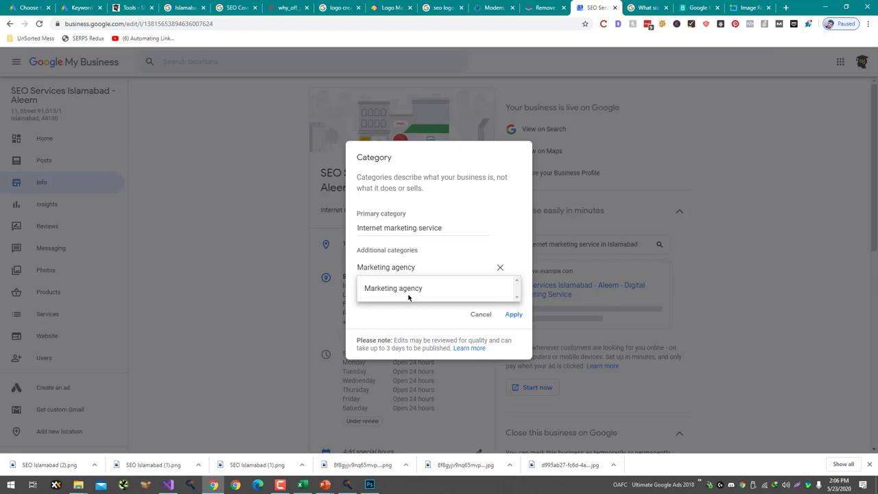
{"action": "left_click", "coordinate": [408, 299]}
Add Marketing consultant, copied from cell D2, as another category
{"action": "key", "text": "alt+Tab"}
{"action": "left_click", "coordinate": [376, 136]}
{"action": "left_click", "coordinate": [377, 125]}
{"action": "key", "text": "ctrl+c"}
{"action": "key", "text": "alt+Tab"}
{"action": "left_click", "coordinate": [374, 253]}
{"action": "left_click", "coordinate": [378, 286]}
{"action": "key", "text": "alt+Tab"}
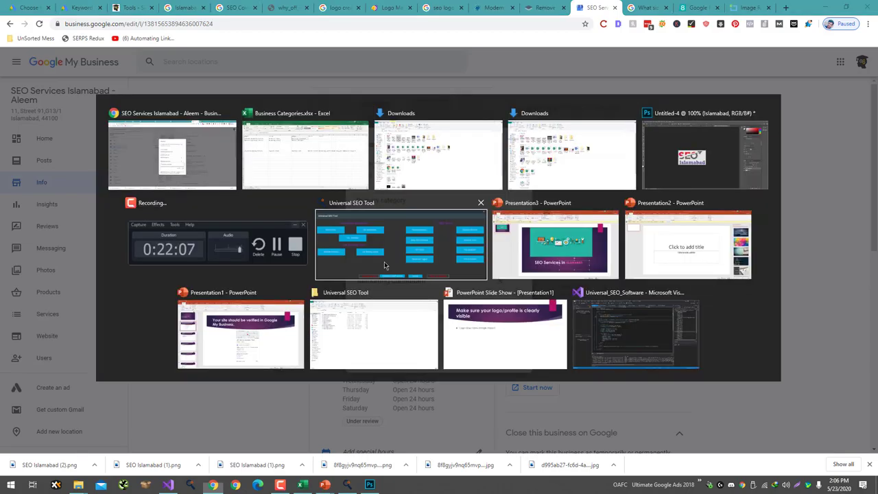
{"action": "left_click", "coordinate": [372, 136]}
{"action": "key", "text": "alt+Tab"}
{"action": "left_click", "coordinate": [393, 301]}
Add Website designer and Market operator as further categories
{"action": "left_click", "coordinate": [376, 299]}
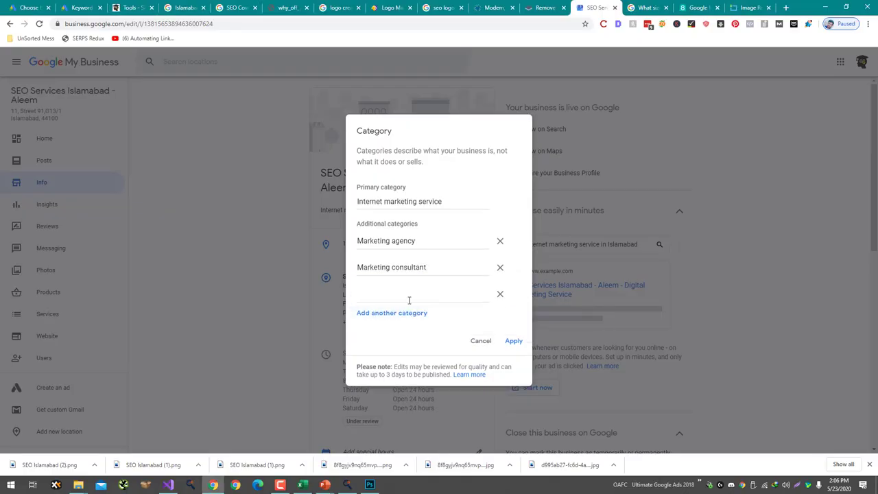
{"action": "key", "text": "ctrl+v"}
{"action": "left_click", "coordinate": [406, 320]}
{"action": "key", "text": "alt+Tab"}
{"action": "left_click", "coordinate": [514, 207]}
{"action": "key", "text": "ctrl+c"}
{"action": "key", "text": "alt+Tab"}
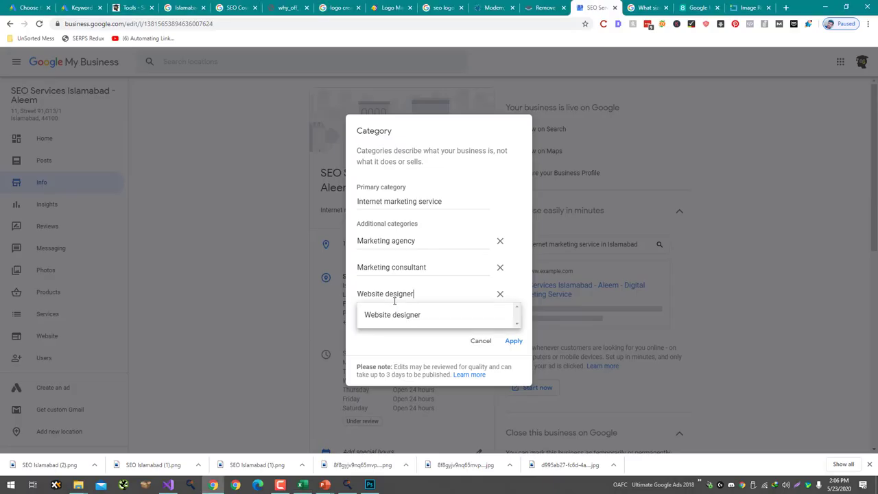
{"action": "left_click", "coordinate": [376, 319]}
{"action": "left_click", "coordinate": [379, 314]}
{"action": "key", "text": "ctrl+v"}
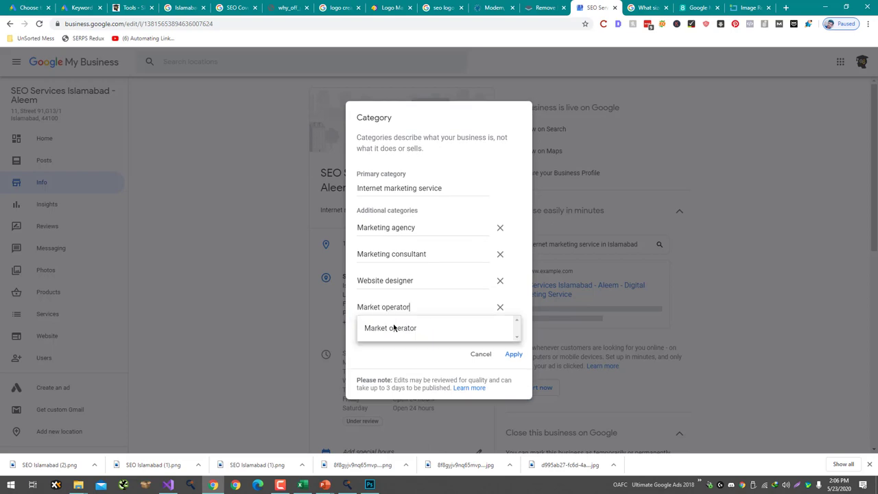
{"action": "left_click", "coordinate": [395, 328]}
{"action": "left_click", "coordinate": [395, 328]}
Copy Marketing agency from cell F4 and paste it in the browser
{"action": "key", "text": "alt+Tab"}
{"action": "left_click", "coordinate": [551, 203]}
{"action": "key", "text": "ctrl+c"}
{"action": "key", "text": "alt+Tab"}
{"action": "key", "text": "ctrl+l"}
{"action": "key", "text": "ctrl+v"}
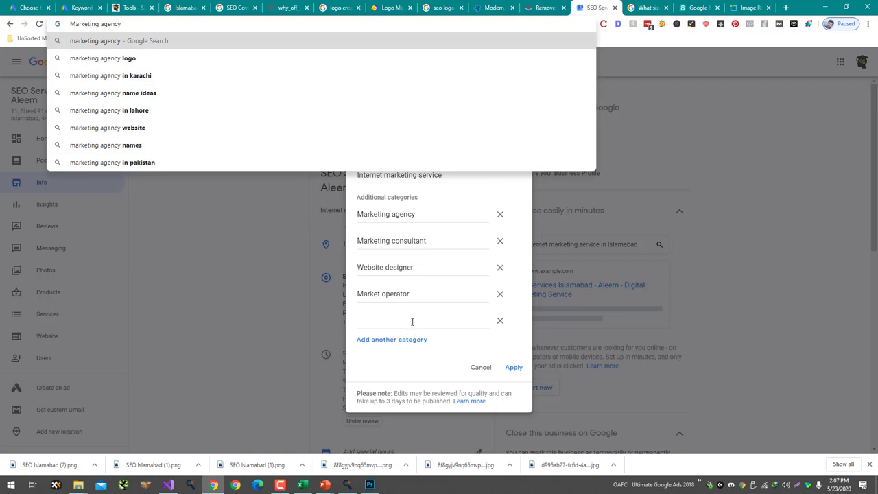
{"action": "left_click", "coordinate": [413, 322]}
Paste Social services organization from cell I4 into the empty category field
{"action": "key", "text": "alt+Tab"}
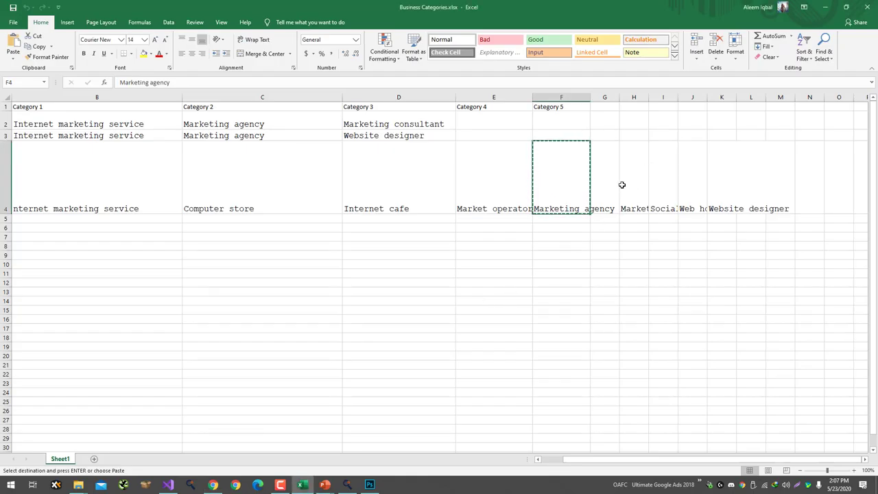
{"action": "left_click", "coordinate": [605, 175]}
{"action": "key", "text": "Right"}
{"action": "key", "text": "ctrl+c"}
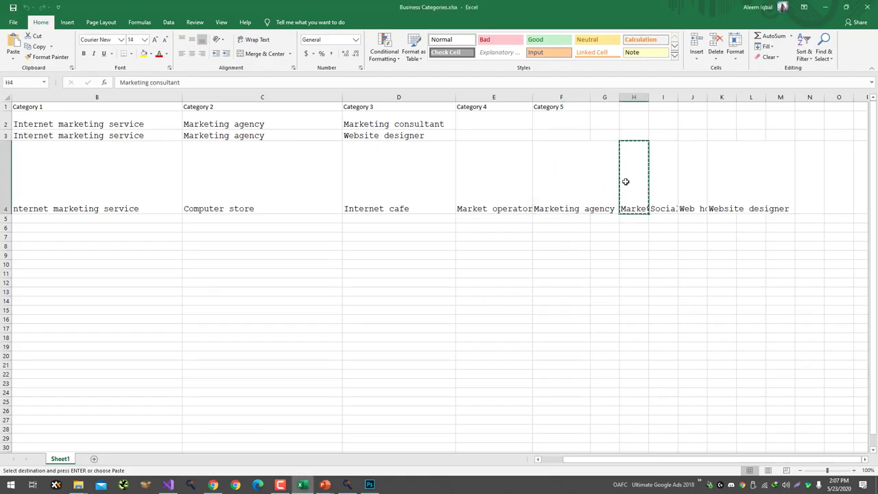
{"action": "key", "text": "alt+Tab"}
{"action": "key", "text": "alt+Tab"}
{"action": "left_click", "coordinate": [661, 191]}
{"action": "key", "text": "ctrl+c"}
{"action": "key", "text": "alt+Tab"}
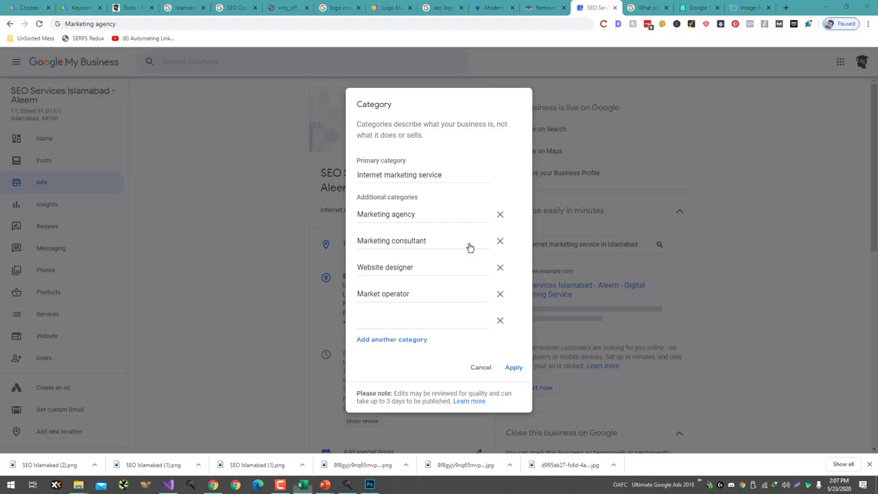
{"action": "key", "text": "ctrl+v"}
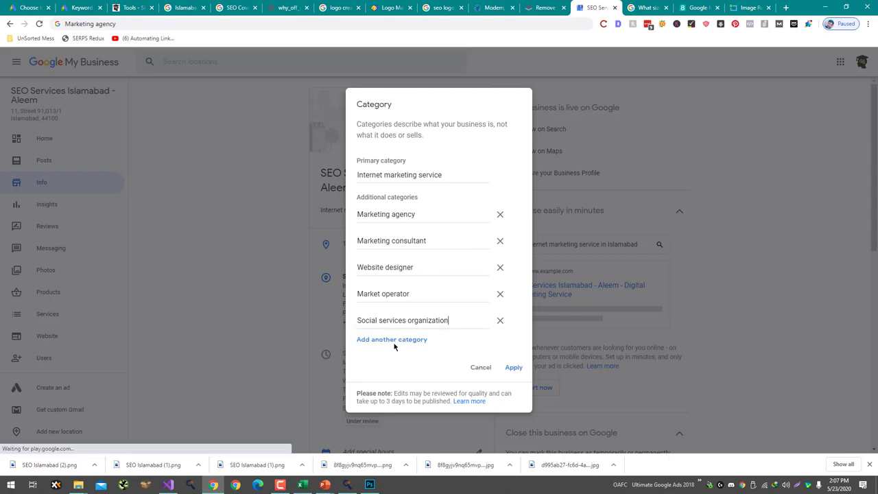
Accept the Social services organization suggestion and apply the additional categories
{"action": "key", "text": "alt+Tab"}
{"action": "left_click", "coordinate": [697, 202]}
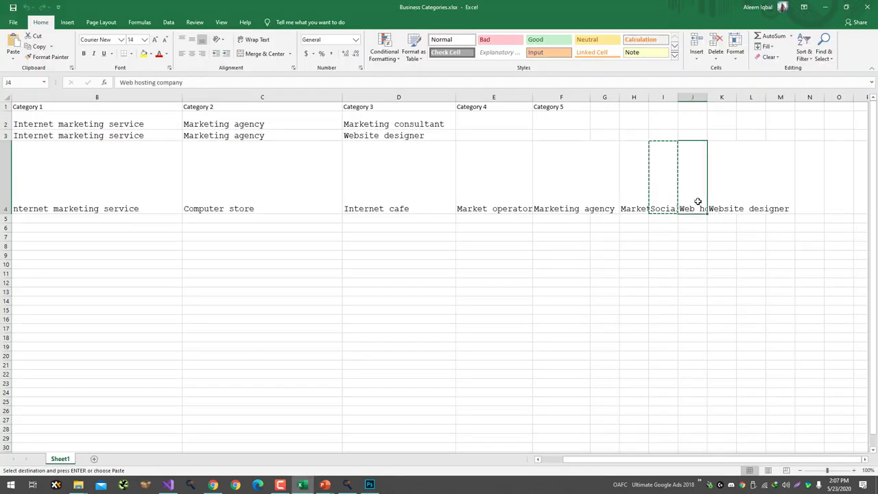
{"action": "left_click", "coordinate": [721, 200]}
{"action": "key", "text": "ctrl+c"}
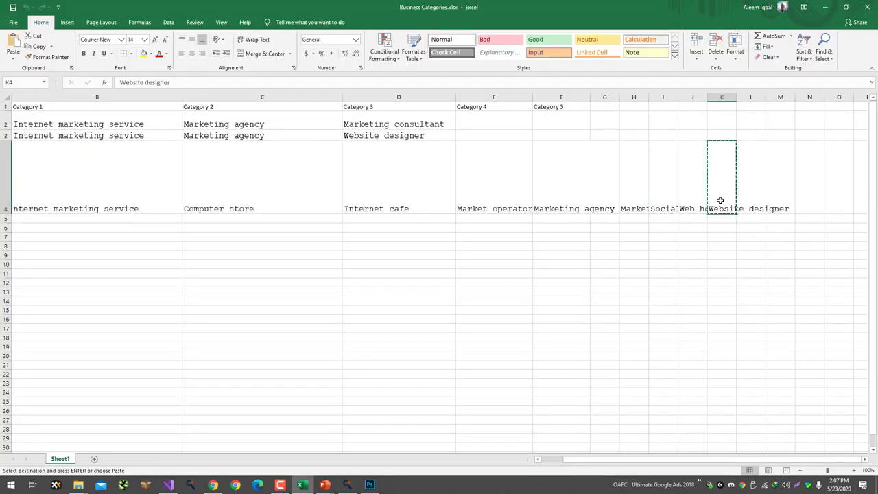
{"action": "key", "text": "alt+Tab"}
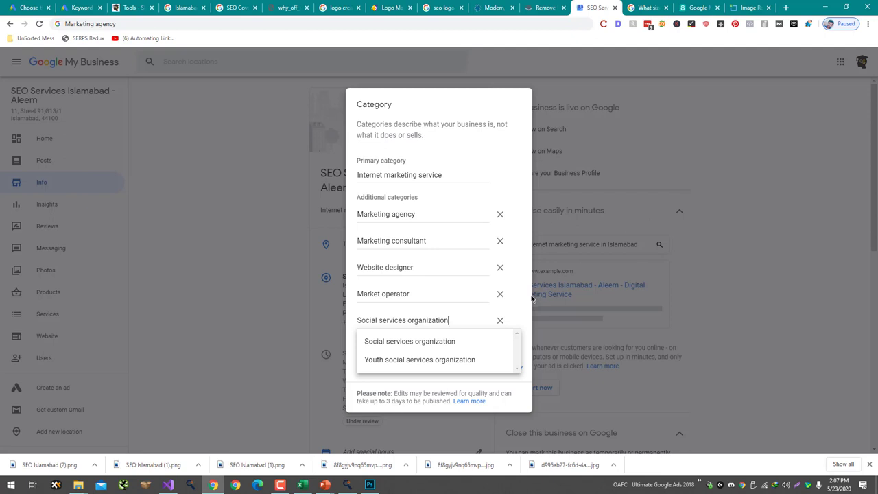
{"action": "left_click", "coordinate": [472, 343]}
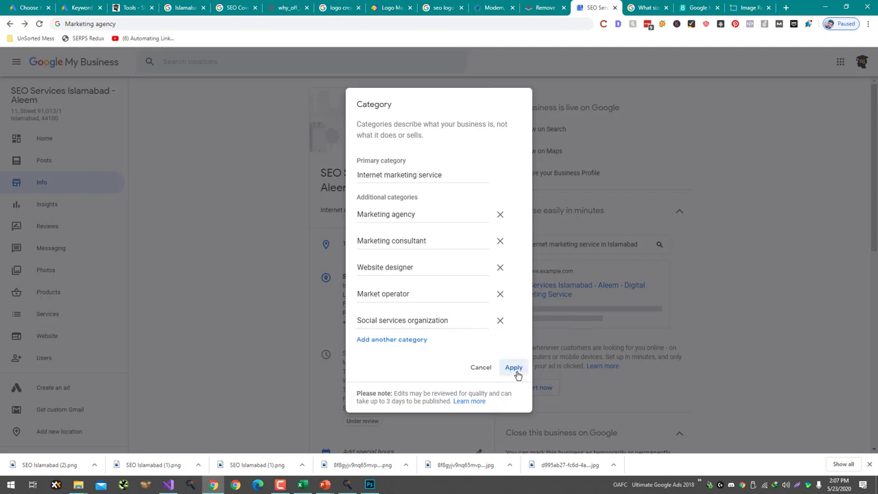
{"action": "left_click", "coordinate": [515, 371]}
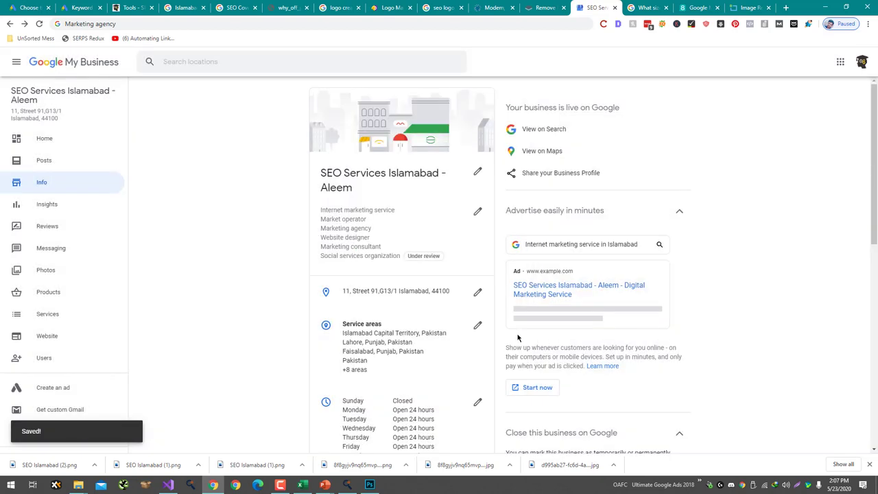
{"action": "scroll", "coordinate": [518, 337], "scroll_direction": "down", "scroll_amount": 3}
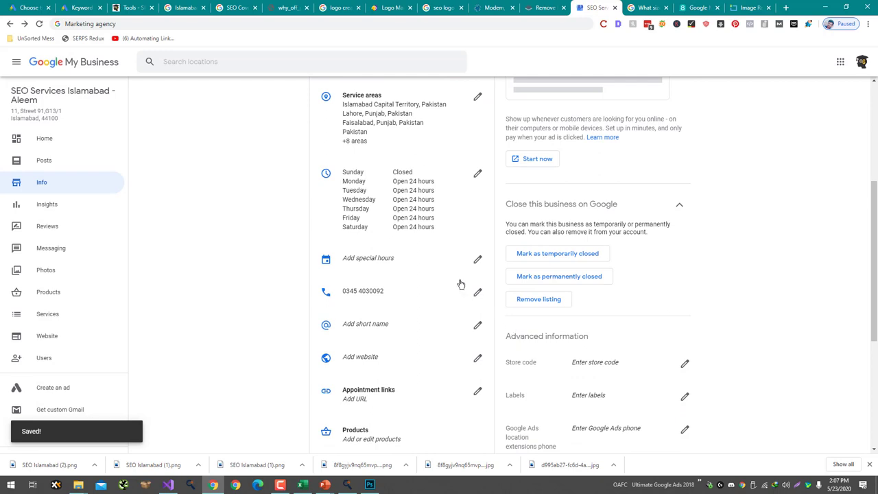
Open Products and start a new product named Technical SEO Audit
{"action": "scroll", "coordinate": [483, 272], "scroll_direction": "up", "scroll_amount": 1}
{"action": "scroll", "coordinate": [482, 272], "scroll_direction": "down", "scroll_amount": 2}
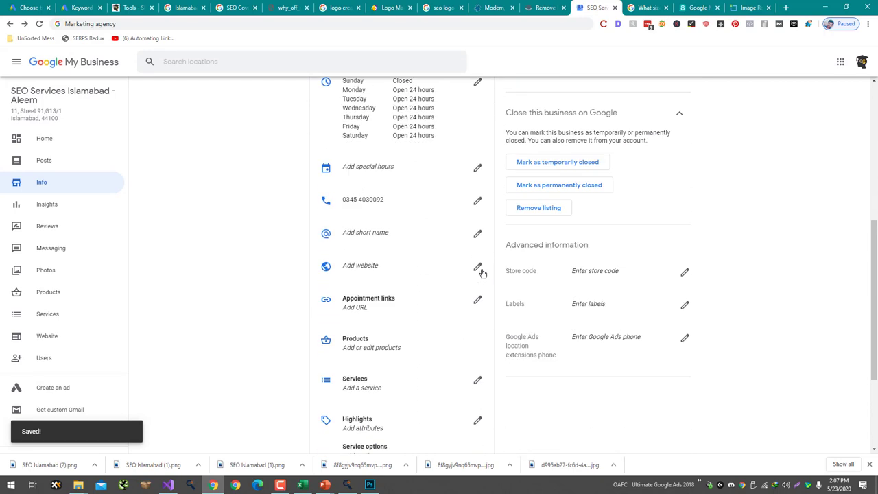
{"action": "scroll", "coordinate": [483, 272], "scroll_direction": "down", "scroll_amount": 2}
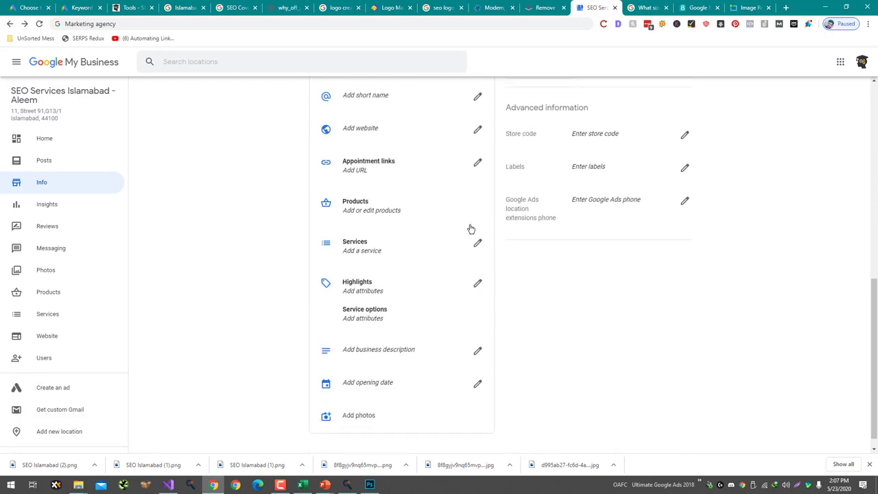
{"action": "left_click", "coordinate": [444, 218]}
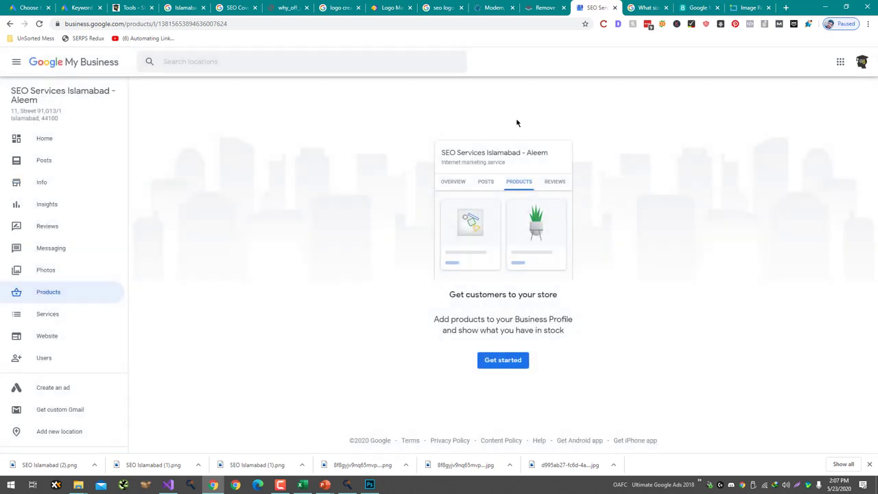
{"action": "left_click", "coordinate": [503, 360]}
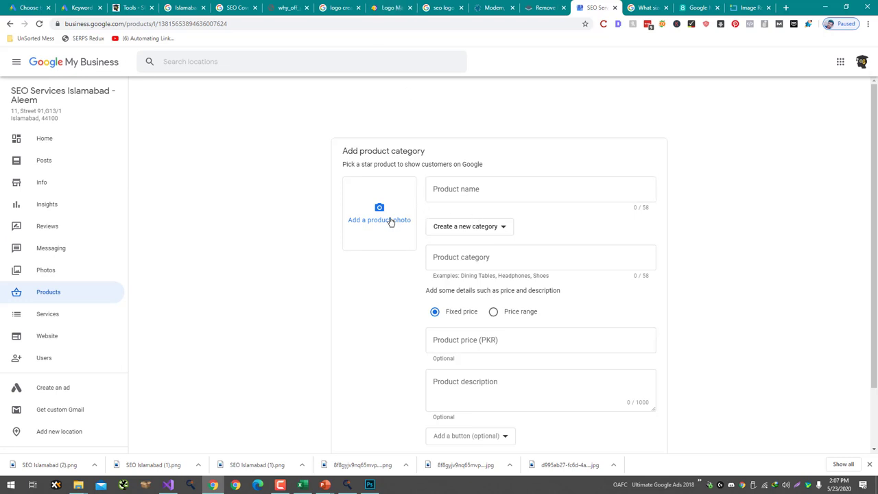
{"action": "left_click", "coordinate": [553, 179]}
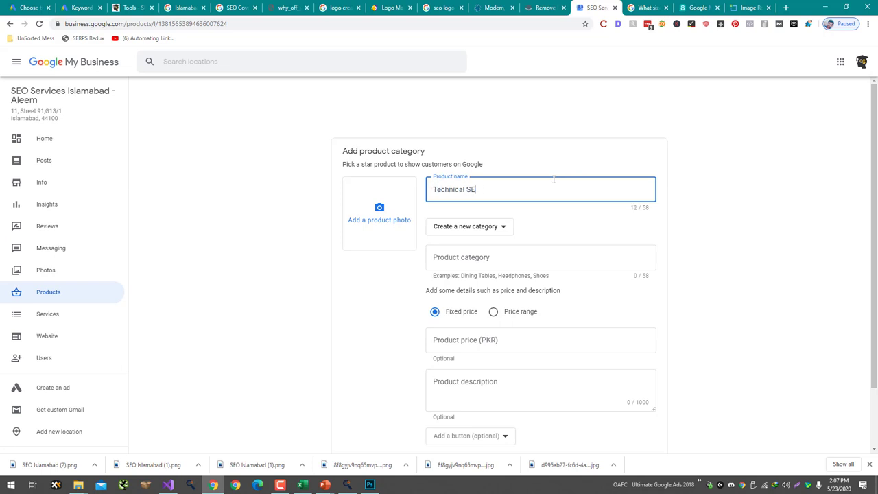
Create the new product category Audit, price it at 30000 PKR and add a one-line description
{"action": "left_click", "coordinate": [500, 230]}
{"action": "left_click", "coordinate": [493, 212]}
{"action": "left_click", "coordinate": [495, 228]}
{"action": "left_click", "coordinate": [489, 246]}
{"action": "left_click", "coordinate": [495, 264]}
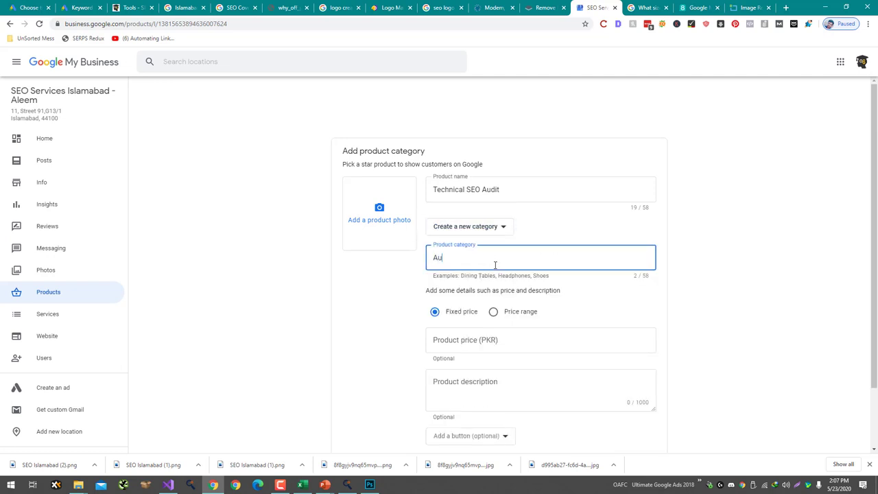
{"action": "left_click", "coordinate": [504, 339]}
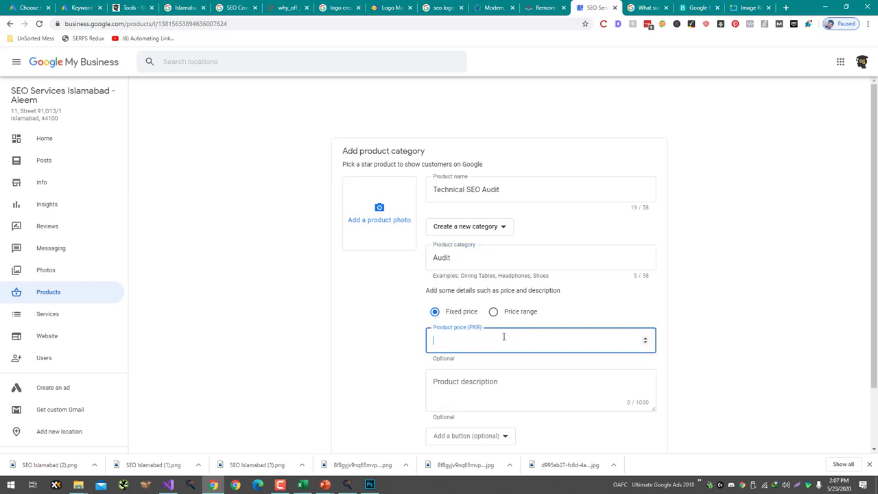
{"action": "scroll", "coordinate": [810, 298], "scroll_direction": "down", "scroll_amount": 2}
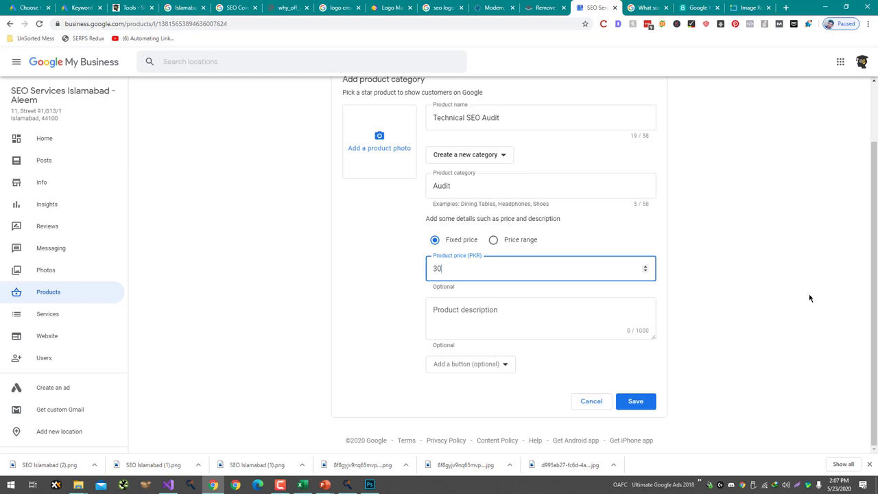
{"action": "key", "text": "Tab"}
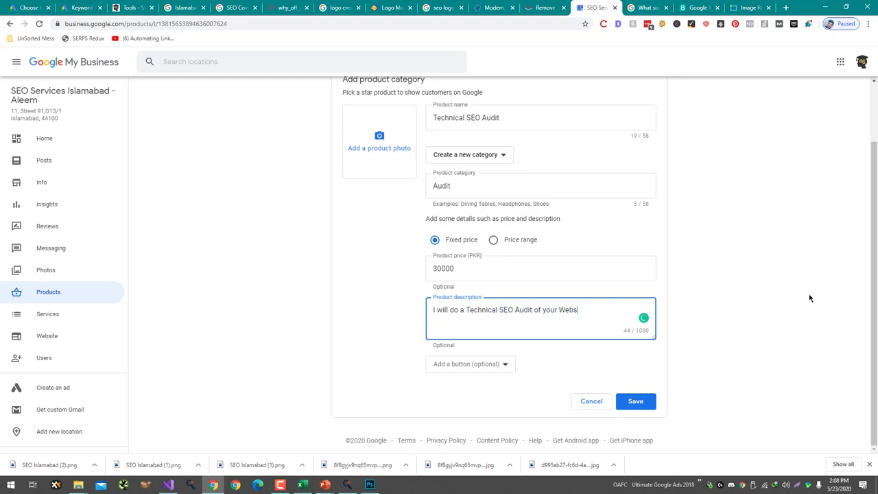
{"action": "left_click", "coordinate": [472, 365]}
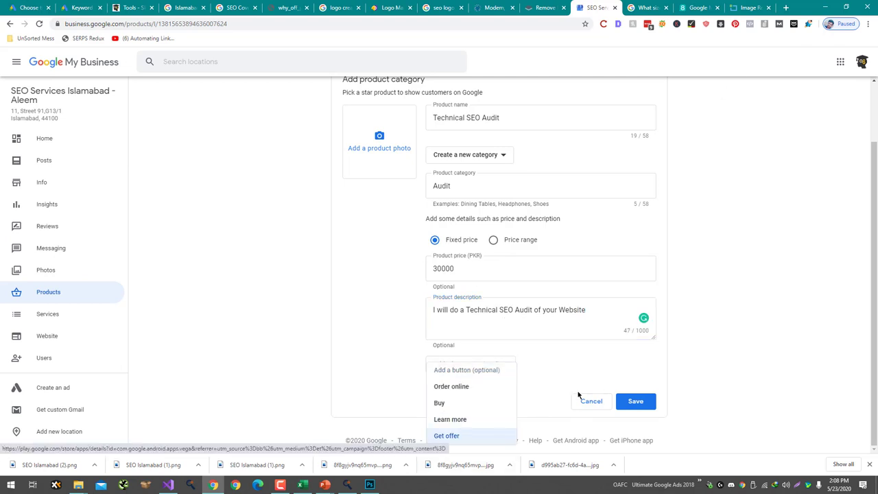
Set the Technical SEO Audit product's button type to Learn more
{"action": "left_click", "coordinate": [507, 425]}
{"action": "left_click", "coordinate": [542, 392]}
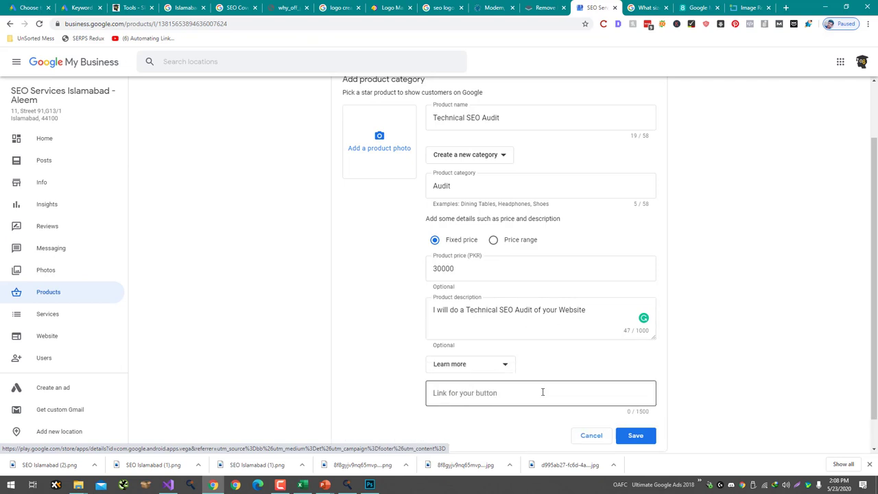
{"action": "left_click", "coordinate": [503, 367]}
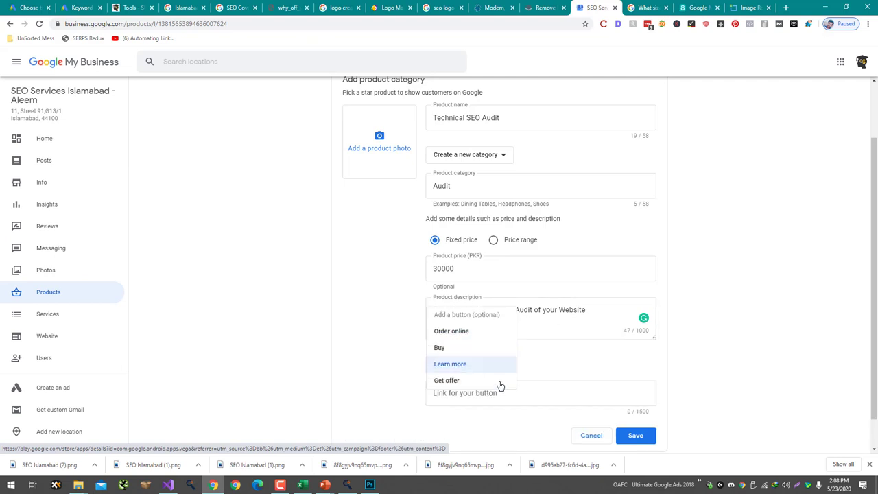
{"action": "left_click", "coordinate": [500, 381]}
{"action": "left_click", "coordinate": [498, 367]}
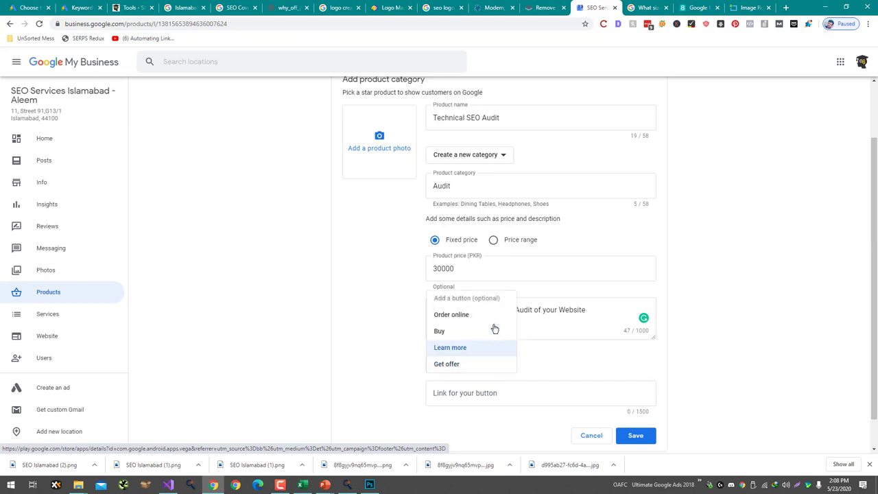
{"action": "left_click", "coordinate": [492, 317]}
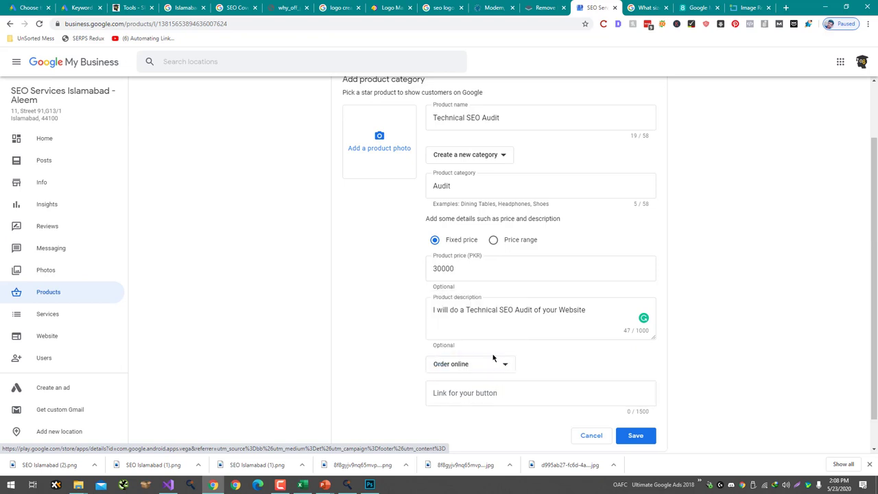
{"action": "left_click", "coordinate": [492, 368]}
{"action": "left_click", "coordinate": [449, 397]}
{"action": "left_click", "coordinate": [483, 395]}
{"action": "key", "text": "ctrl+t"}
{"action": "type", "text": "skillsacademy.pk"}
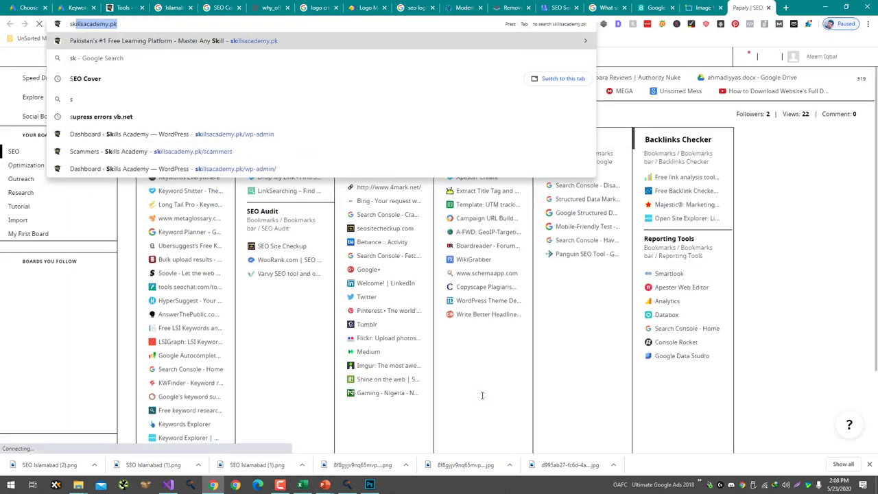
{"action": "key", "text": "Return"}
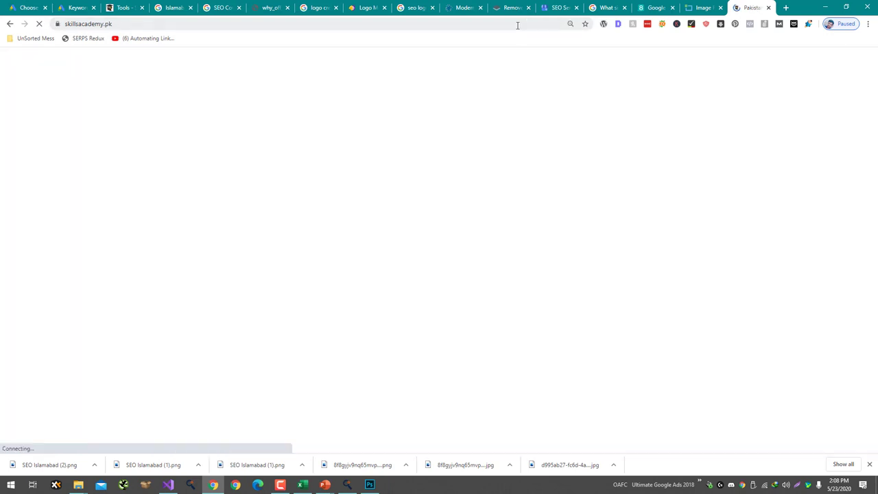
{"action": "key", "text": "ctrl+w"}
{"action": "type", "text": "https://skillsacademy.pk/"}
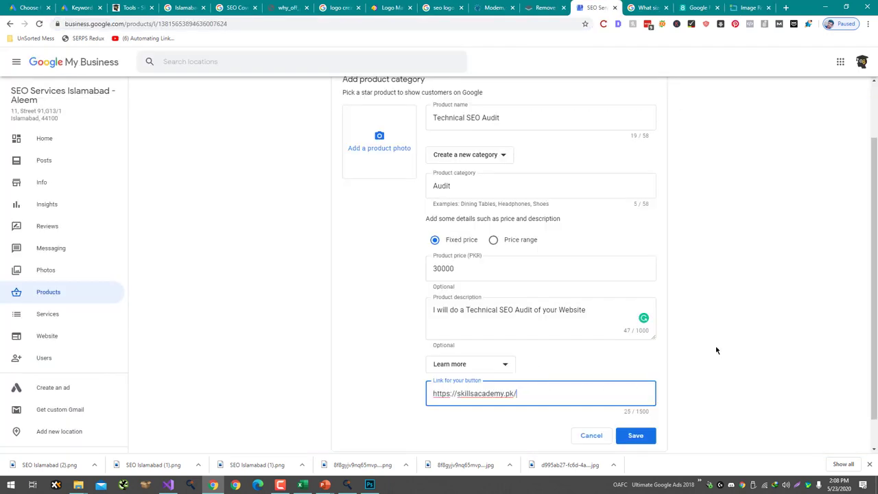
{"action": "scroll", "coordinate": [750, 334], "scroll_direction": "up", "scroll_amount": 1}
{"action": "scroll", "coordinate": [745, 333], "scroll_direction": "down", "scroll_amount": 1}
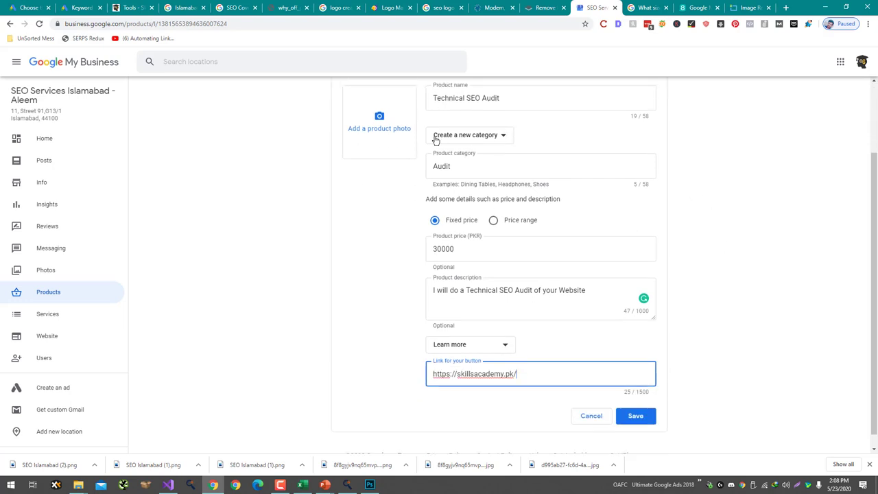
{"action": "left_click", "coordinate": [652, 7]}
Search Google for 'google' and switch the results to Images
{"action": "left_click", "coordinate": [110, 24]}
{"action": "type", "text": "google"}
{"action": "key", "text": "Delete"}
{"action": "key", "text": "Return"}
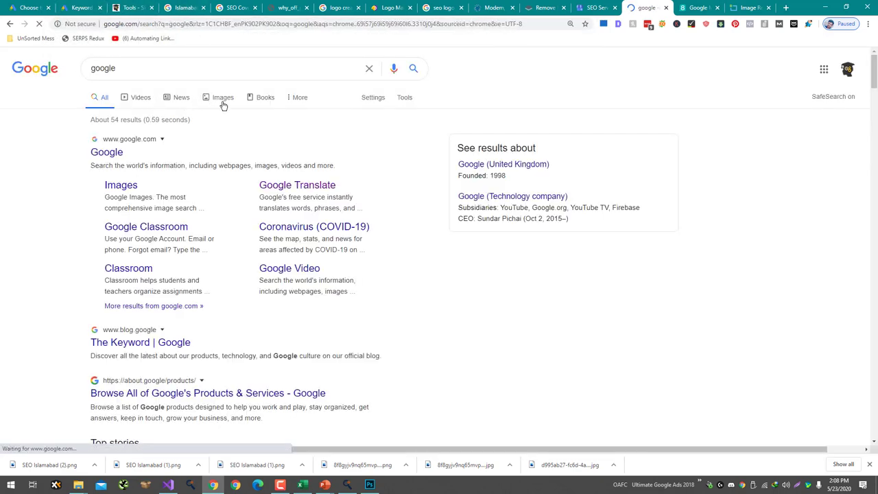
{"action": "left_click", "coordinate": [223, 98]}
Search images for 'Technical SEO Audit' and open the Kern Media image full size
{"action": "left_click", "coordinate": [175, 61]}
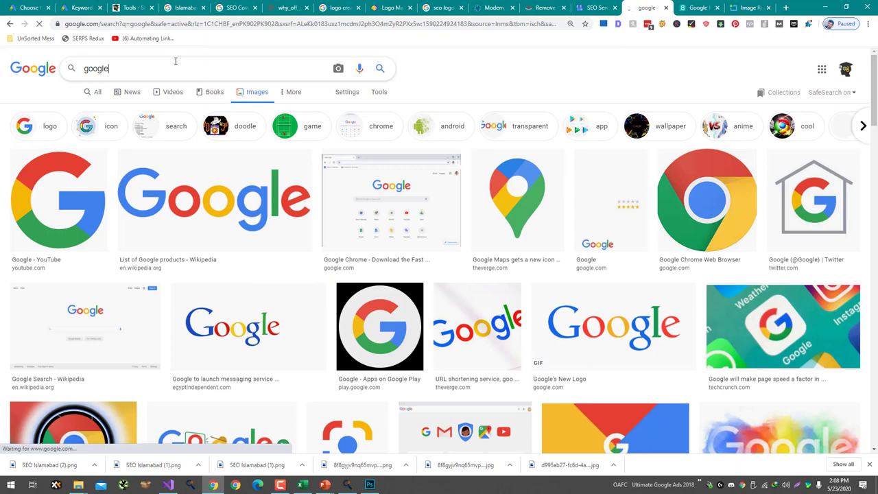
{"action": "key", "text": "ctrl+a"}
{"action": "type", "text": "Technical SEO Audit"}
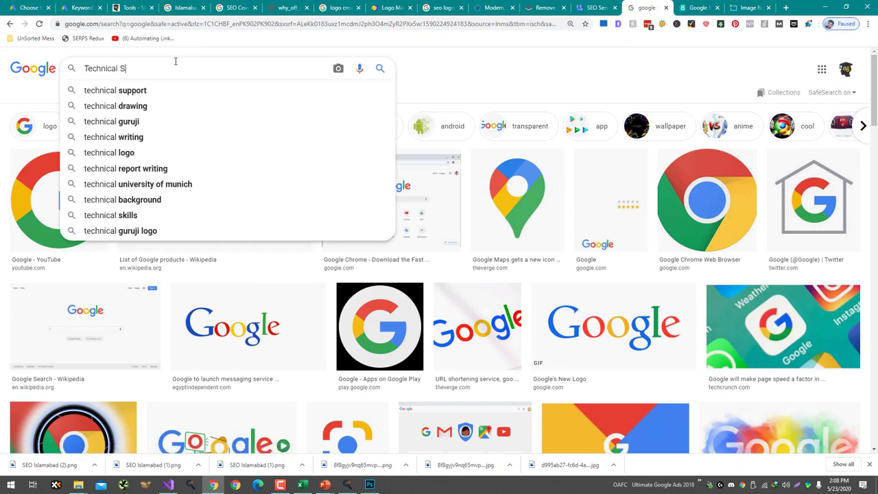
{"action": "key", "text": "Return"}
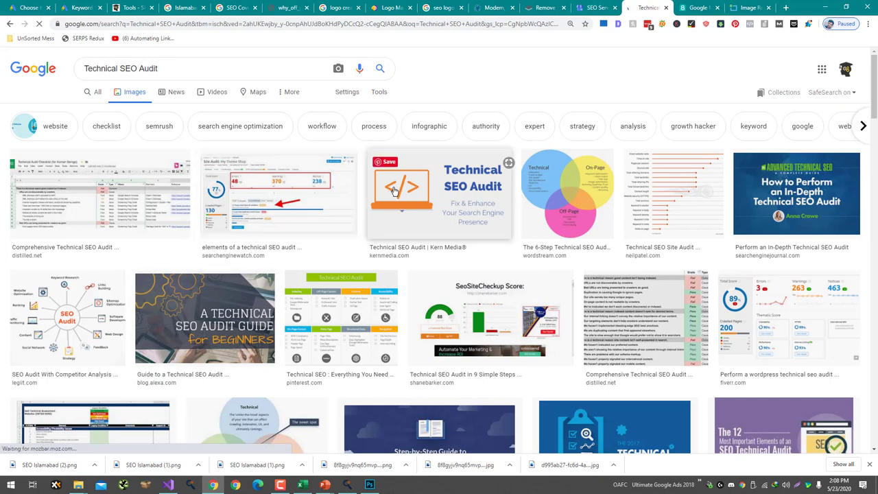
{"action": "left_click", "coordinate": [395, 192]}
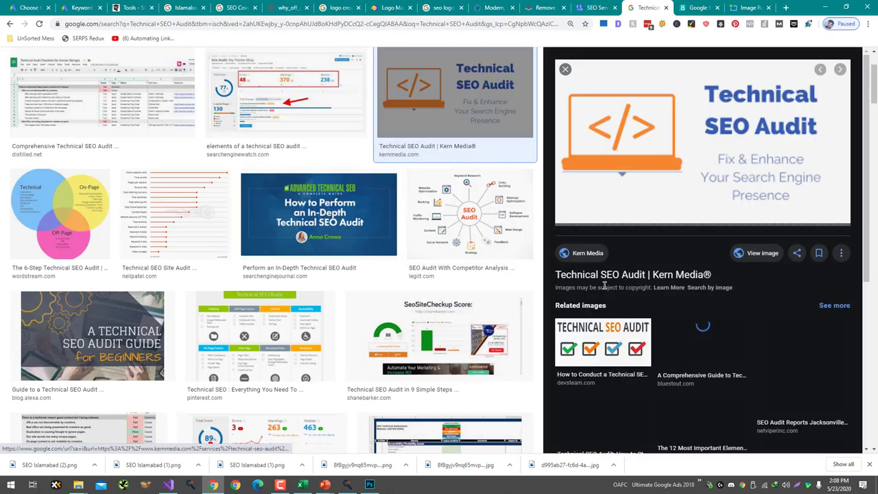
{"action": "left_click", "coordinate": [762, 254]}
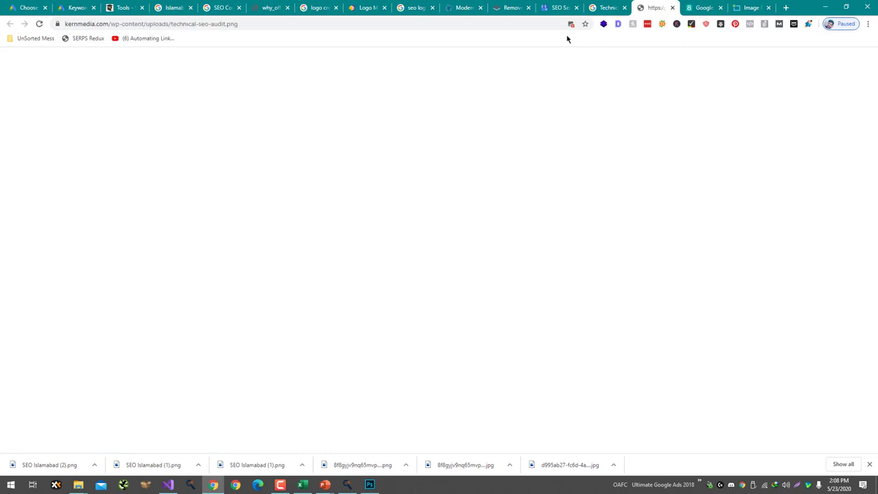
Allow the site's images and try saving the picture, cancelling the save dialog
{"action": "left_click", "coordinate": [570, 24]}
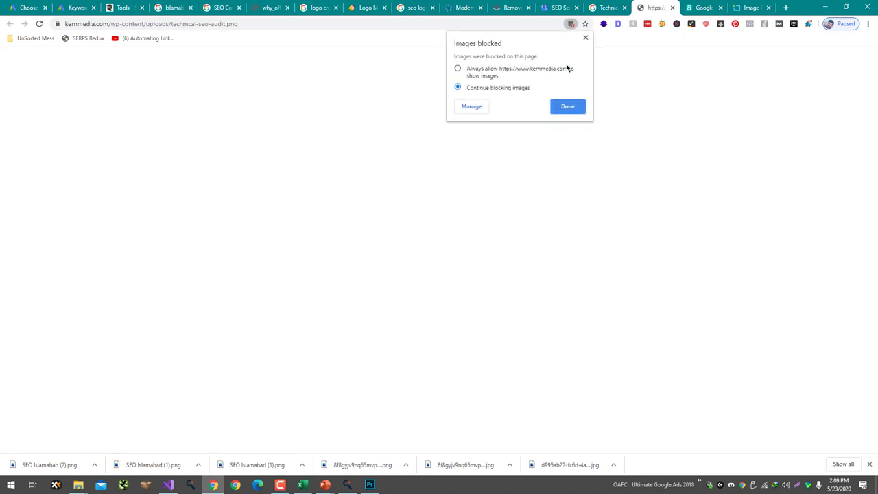
{"action": "left_click", "coordinate": [562, 109]}
{"action": "right_click", "coordinate": [514, 210]}
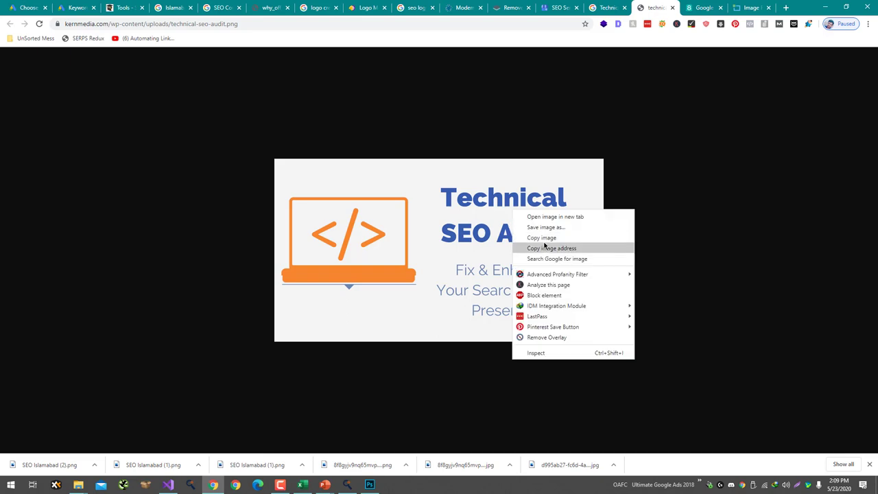
{"action": "left_click", "coordinate": [545, 228]}
{"action": "key", "text": "Return"}
Capture the image with Lightshot and save it as 'Technical SEO Audit'
{"action": "key", "text": "Print"}
{"action": "left_click_drag", "start_coordinate": [283, 169], "coordinate": [573, 323]}
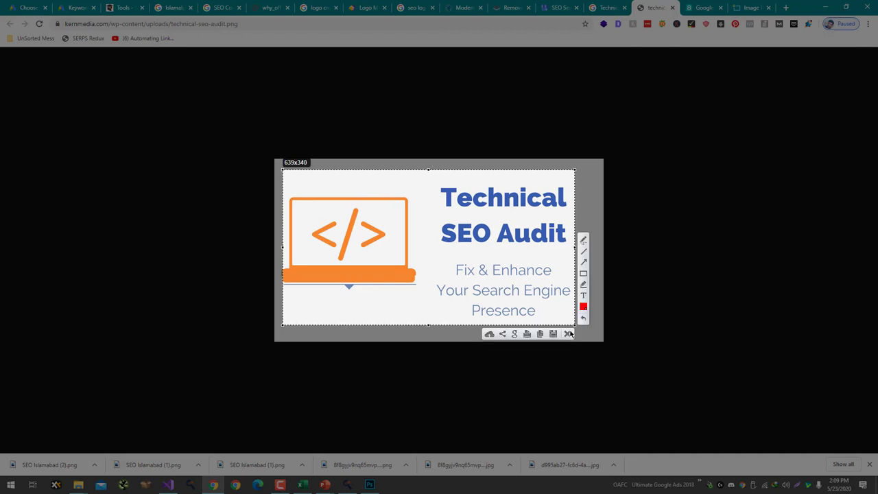
{"action": "left_click", "coordinate": [556, 334]}
{"action": "type", "text": "Technical SEO"}
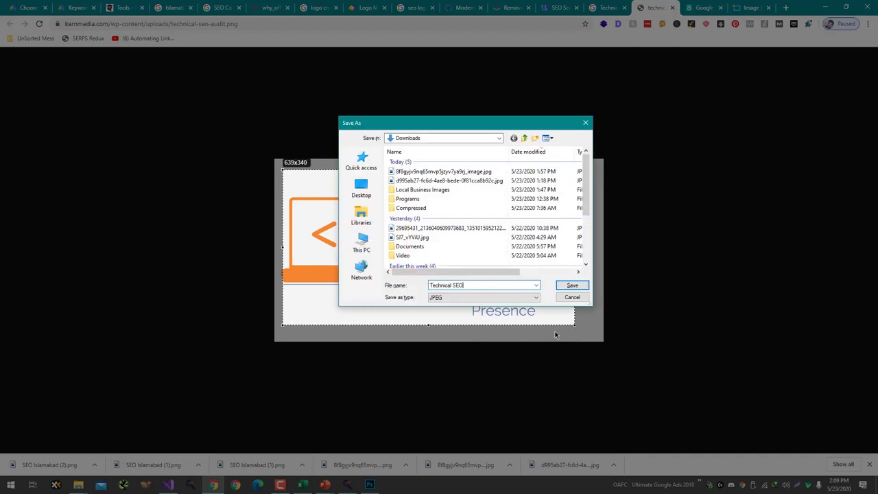
{"action": "type", "text": " Audit"}
{"action": "key", "text": "Return"}
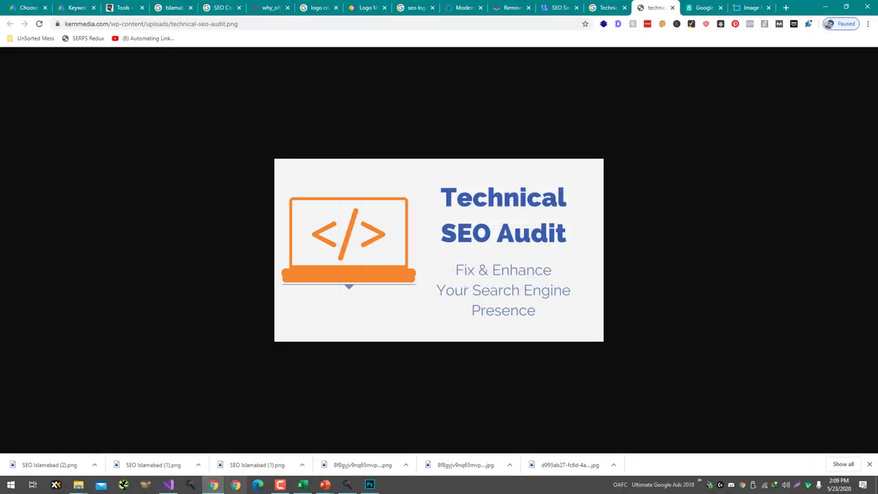
{"action": "key", "text": "alt+Tab"}
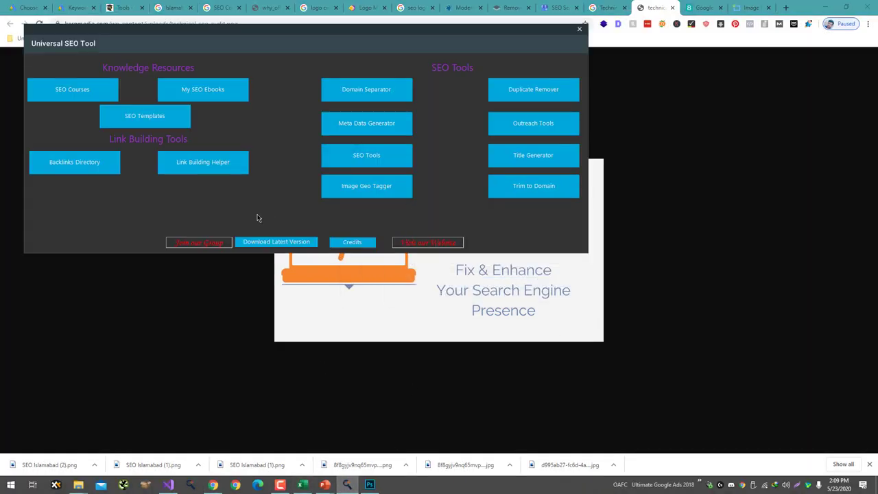
Load Technical SEO Audit.jpg into the Image Geo Tagger
{"action": "left_click", "coordinate": [341, 195]}
{"action": "left_click", "coordinate": [158, 287]}
{"action": "double_click", "coordinate": [188, 185]}
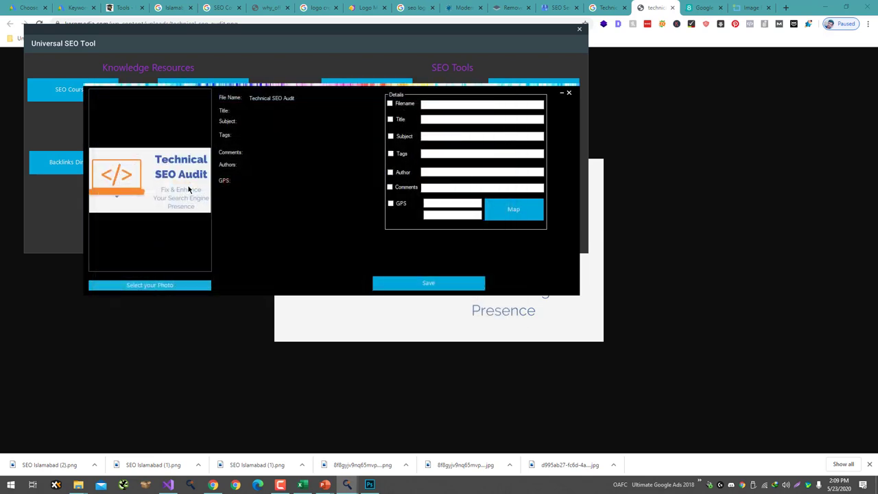
Enter 'Technical SEO Audit' as Title and enable Title, Subject, Tags, Author and Comments
{"action": "left_click", "coordinate": [447, 121]}
{"action": "type", "text": "Technical SEO Audit"}
{"action": "key", "text": "ctrl+a"}
{"action": "key", "text": "ctrl+c"}
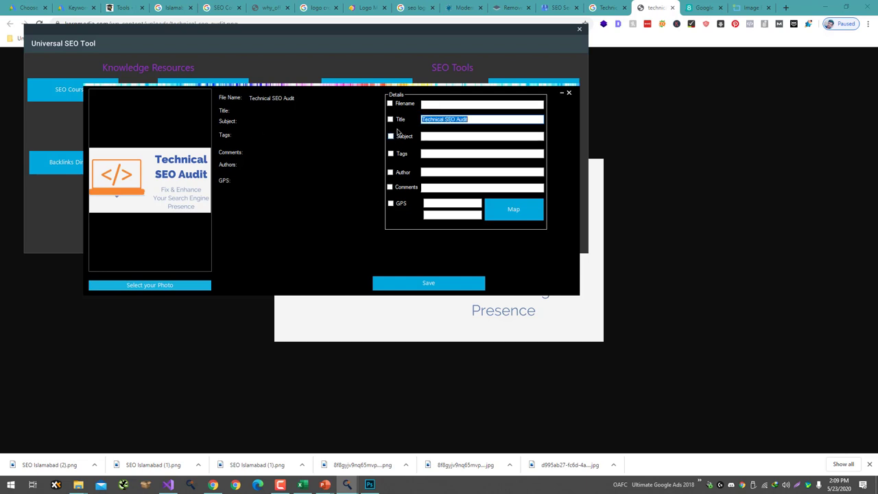
{"action": "left_click", "coordinate": [391, 120]}
{"action": "left_click", "coordinate": [392, 137]}
{"action": "left_click", "coordinate": [391, 155]}
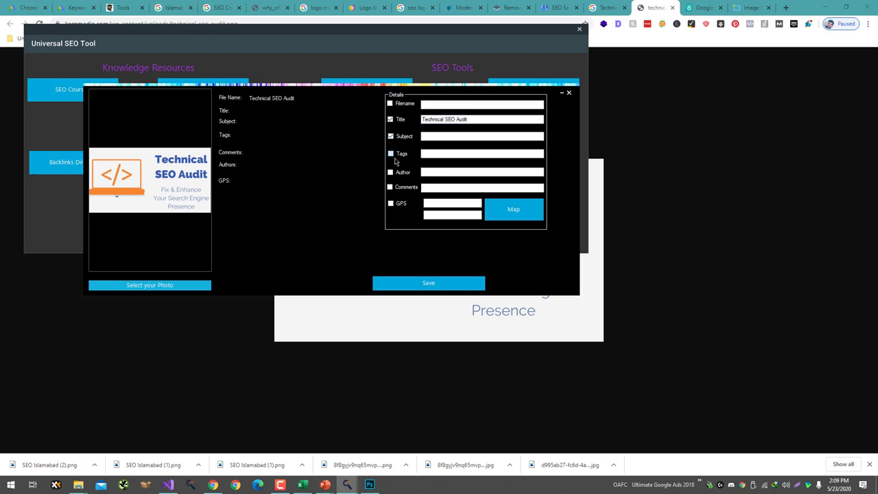
{"action": "left_click", "coordinate": [392, 172]}
{"action": "left_click", "coordinate": [391, 187]}
Paste 'Technical SEO Audit' into the Subject, Tags, Author and Comments fields
{"action": "left_click", "coordinate": [426, 137]}
{"action": "key", "text": "ctrl+v"}
{"action": "left_click", "coordinate": [429, 154]}
{"action": "key", "text": "ctrl+v"}
{"action": "left_click", "coordinate": [432, 172]}
{"action": "key", "text": "ctrl+v"}
{"action": "left_click", "coordinate": [428, 188]}
{"action": "key", "text": "ctrl+v"}
Open the location map and copy the business address from the listing tab
{"action": "left_click", "coordinate": [539, 221]}
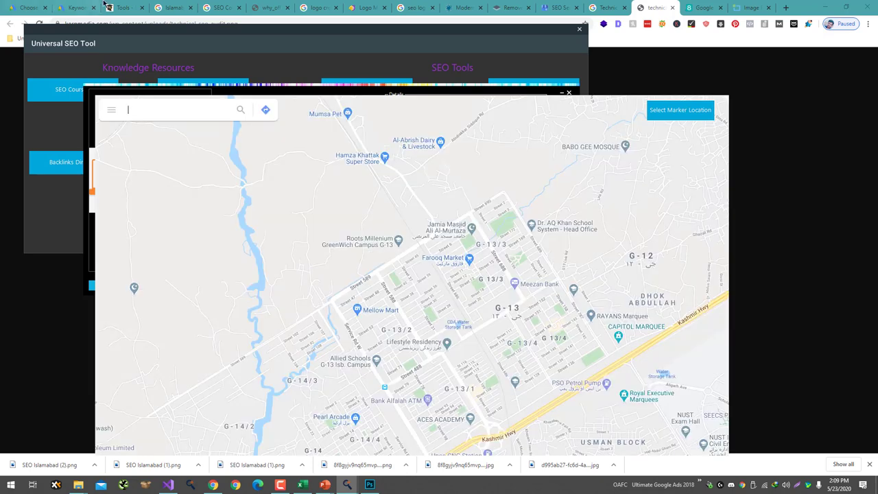
{"action": "left_click", "coordinate": [173, 7]}
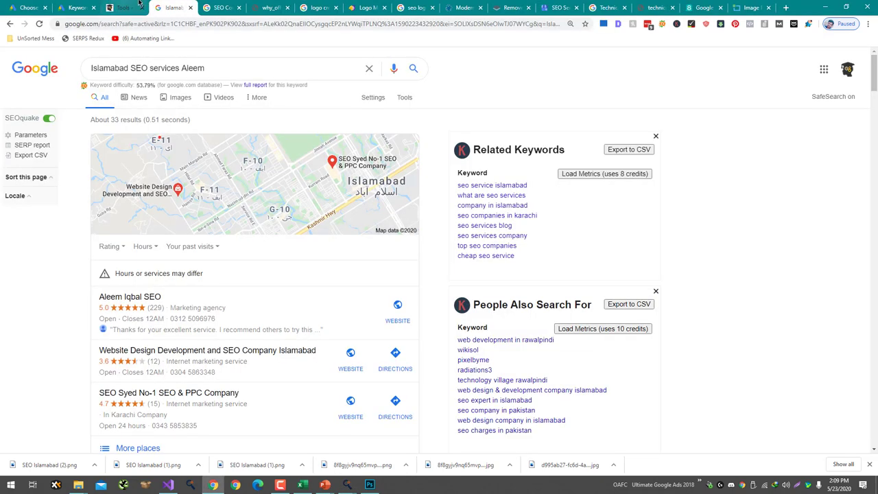
{"action": "left_click", "coordinate": [559, 7]}
{"action": "left_click_drag", "start_coordinate": [62, 118], "coordinate": [11, 114]}
{"action": "key", "text": "alt+Tab"}
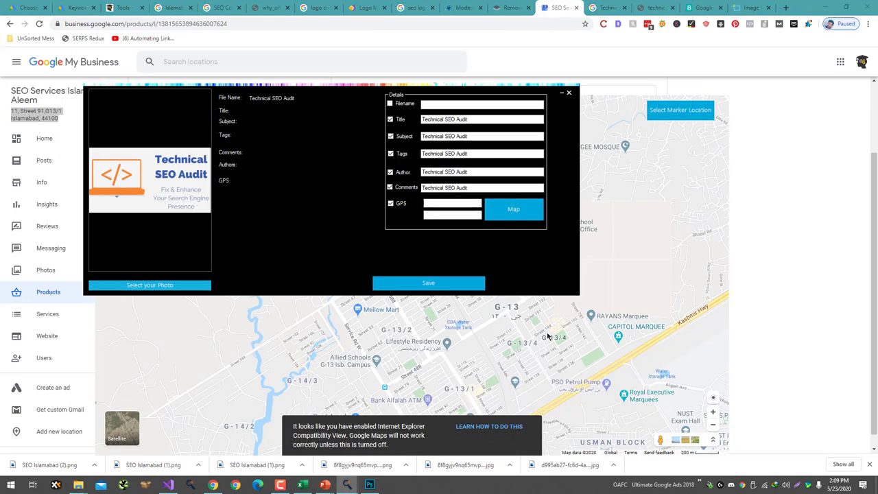
{"action": "left_click", "coordinate": [694, 291]}
{"action": "left_click", "coordinate": [192, 113]}
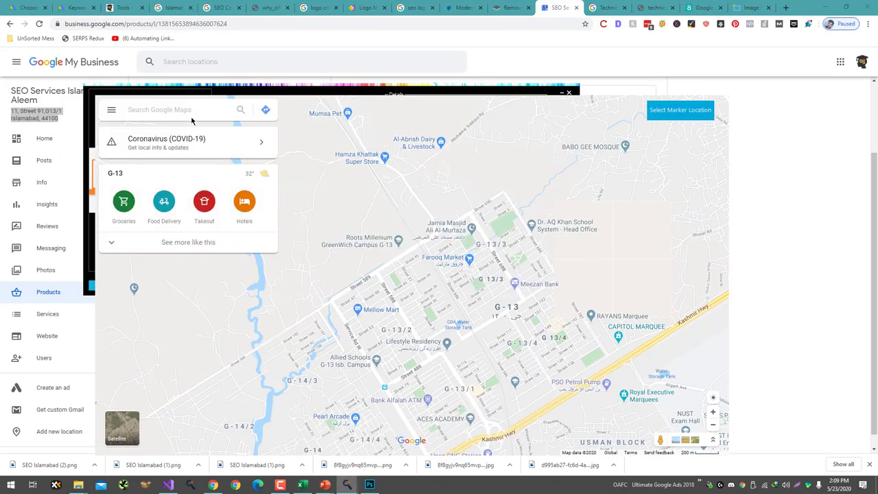
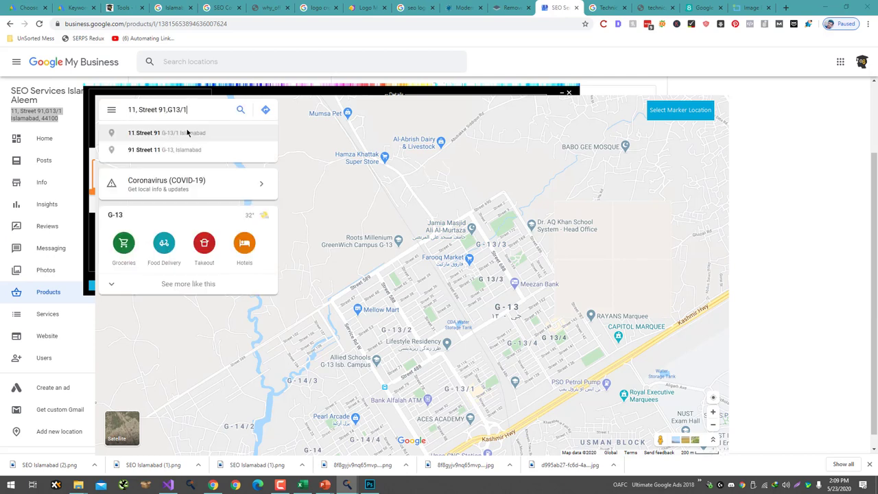
{"action": "left_click", "coordinate": [186, 133]}
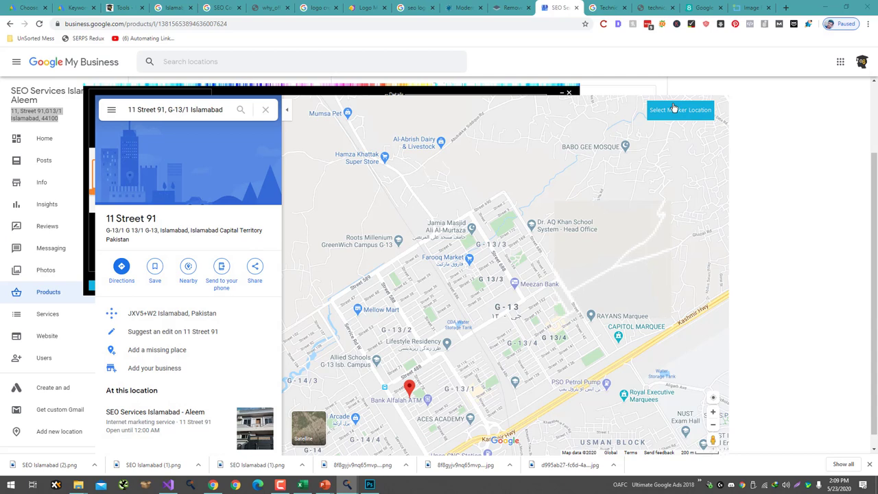
{"action": "left_click", "coordinate": [676, 110]}
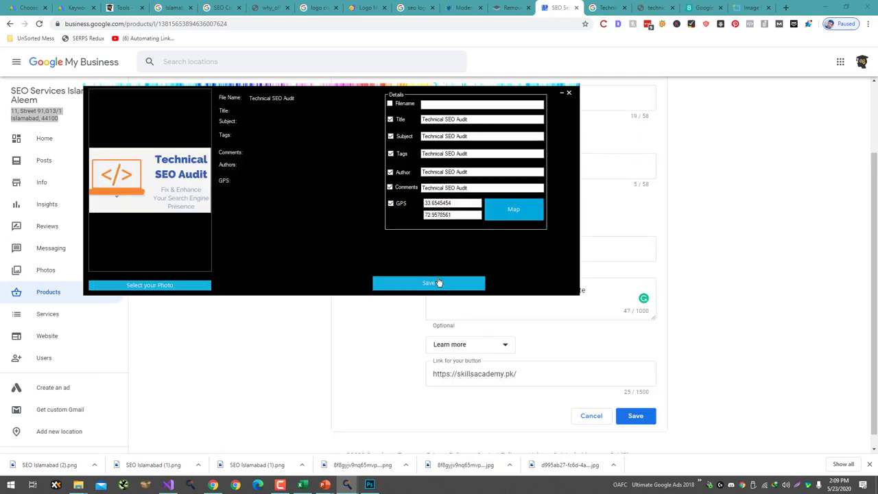
{"action": "left_click", "coordinate": [445, 282]}
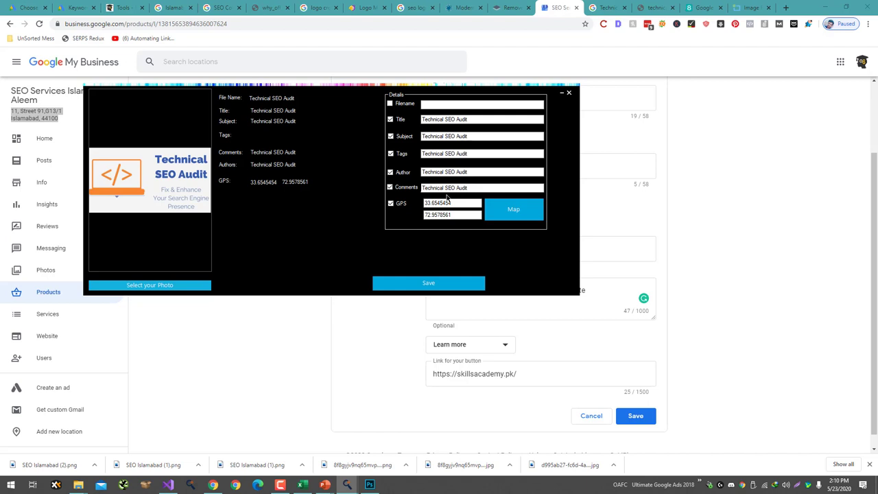
Write the Technical SEO Audit metadata and GPS 33.6545454, 72.9578561 into the photo, then return to Chrome
{"action": "left_click", "coordinate": [431, 283]}
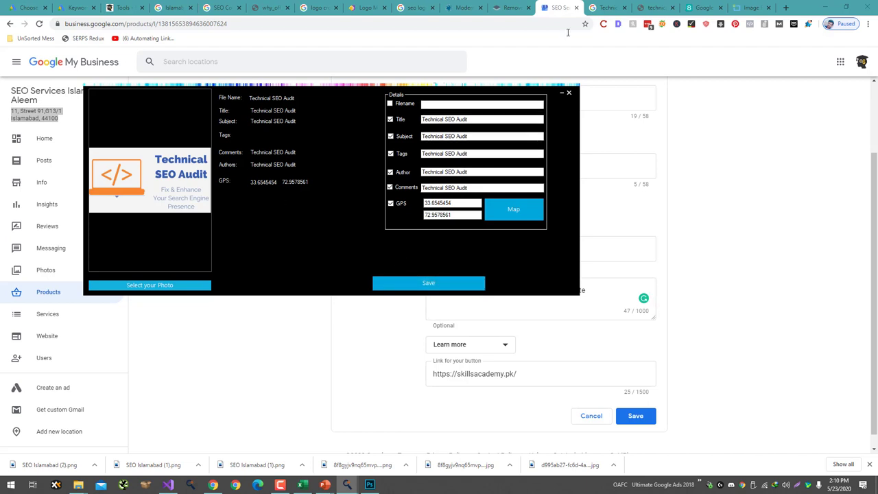
{"action": "left_click", "coordinate": [786, 253]}
Attach Technical SEO Audit.jpg and save the product under Audit at Rs30,000
{"action": "scroll", "coordinate": [481, 157], "scroll_direction": "up", "scroll_amount": 1}
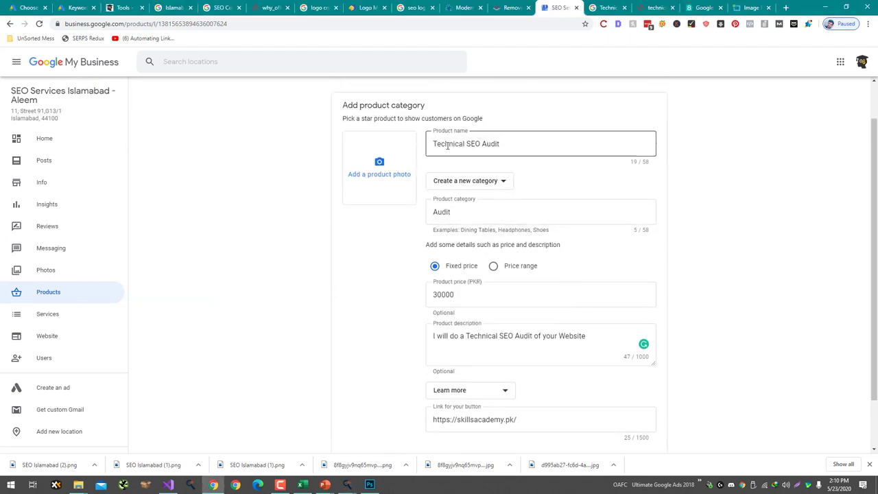
{"action": "left_click", "coordinate": [392, 172]}
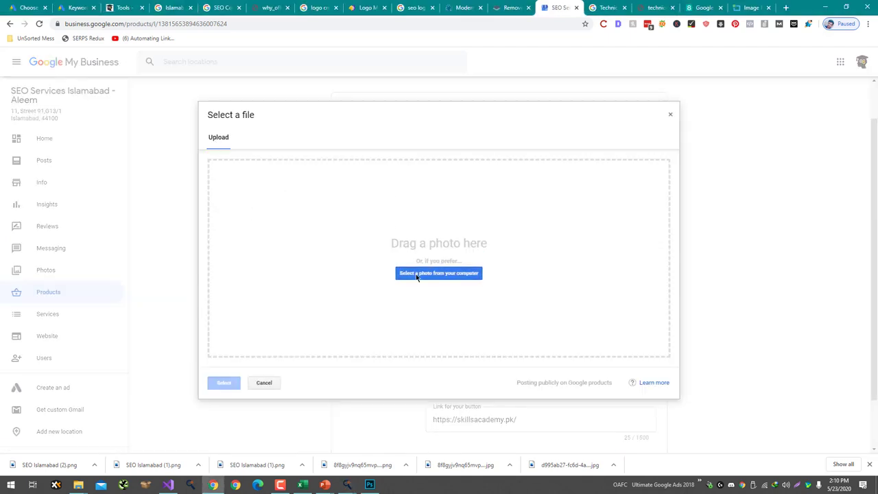
{"action": "left_click", "coordinate": [416, 277]}
{"action": "double_click", "coordinate": [380, 255]}
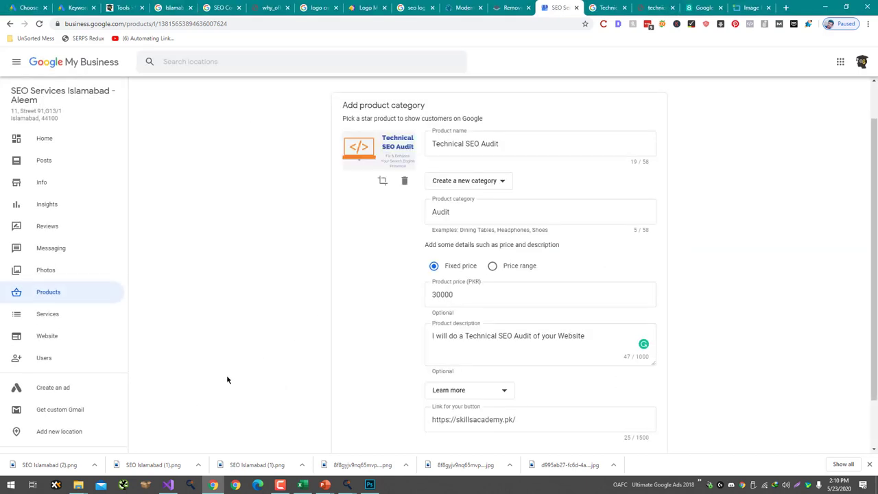
{"action": "scroll", "coordinate": [413, 318], "scroll_direction": "down", "scroll_amount": 2}
{"action": "left_click", "coordinate": [648, 402]}
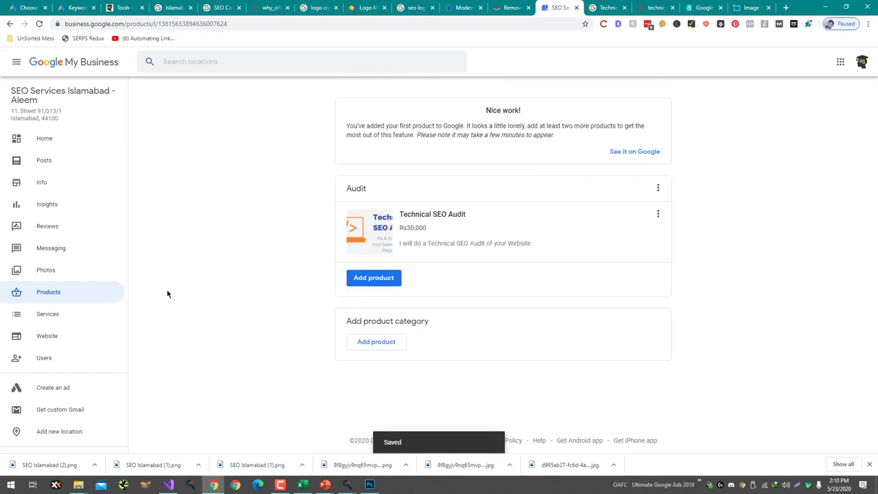
{"action": "left_click", "coordinate": [74, 180]}
Enter 'Islamabad SEO' as the profile short name and try to apply it
{"action": "scroll", "coordinate": [262, 258], "scroll_direction": "down", "scroll_amount": 1}
{"action": "scroll", "coordinate": [262, 258], "scroll_direction": "down", "scroll_amount": 5}
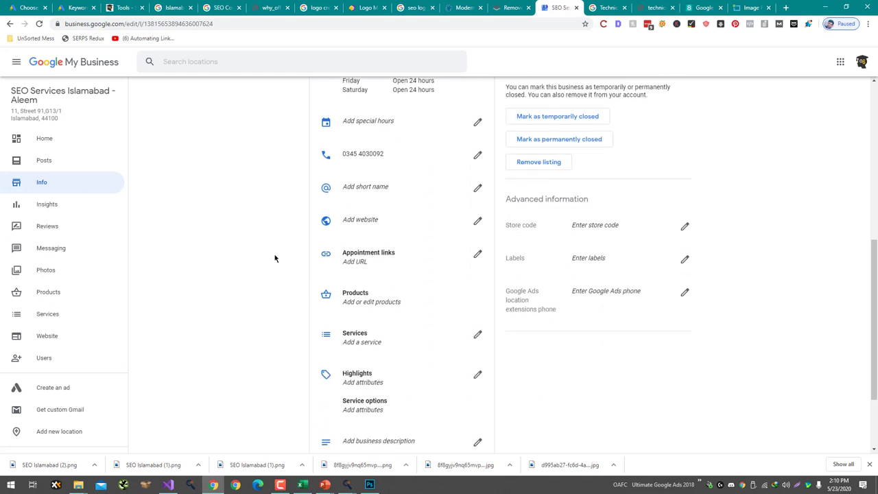
{"action": "left_click", "coordinate": [478, 188]}
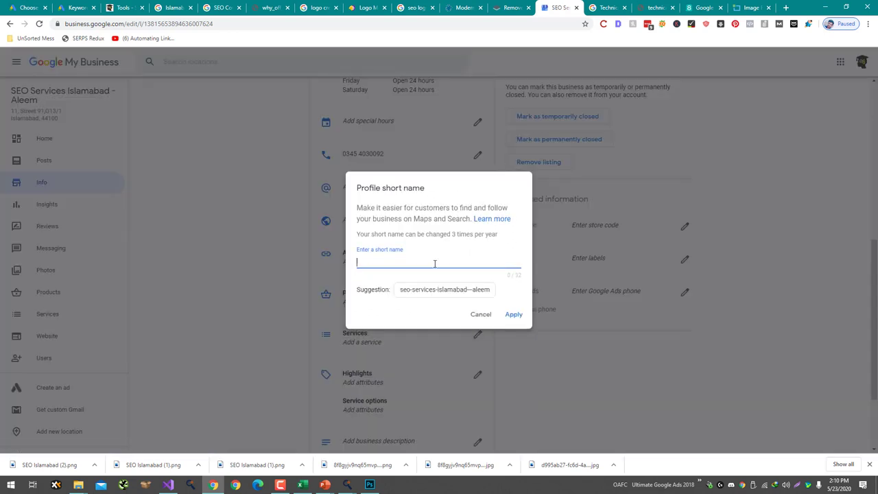
{"action": "type", "text": "Islamabd"}
{"action": "type", "text": "d SEO"}
{"action": "left_click", "coordinate": [420, 315]}
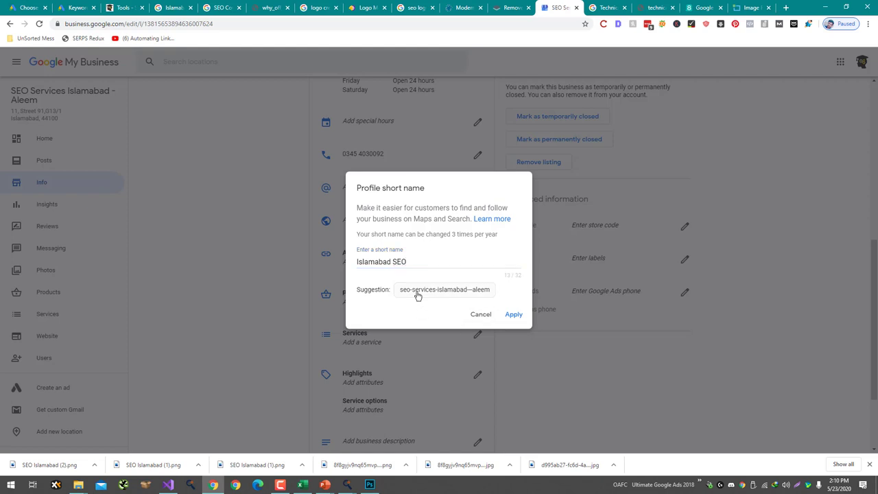
{"action": "left_click", "coordinate": [516, 315]}
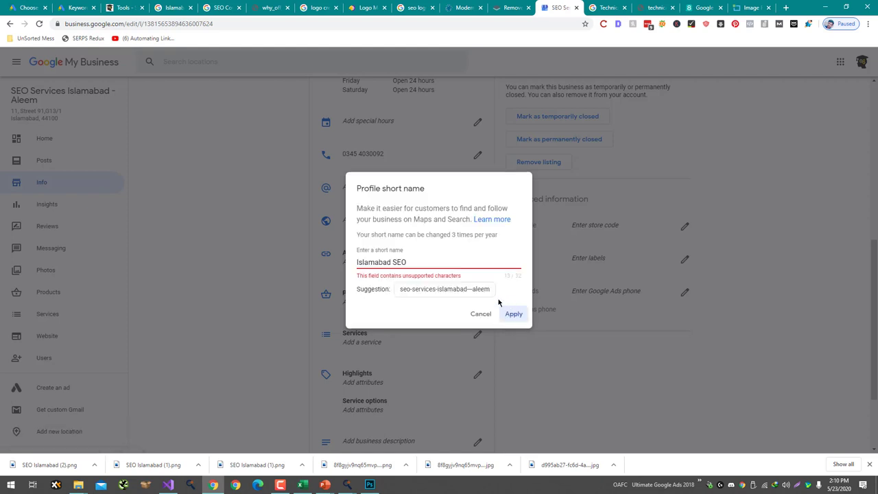
Replace the space with a hyphen so the short name Islamabad-SEO applies
{"action": "left_click_drag", "start_coordinate": [394, 261], "coordinate": [409, 260]}
{"action": "key", "text": "BackSpace"}
{"action": "type", "text": "-"}
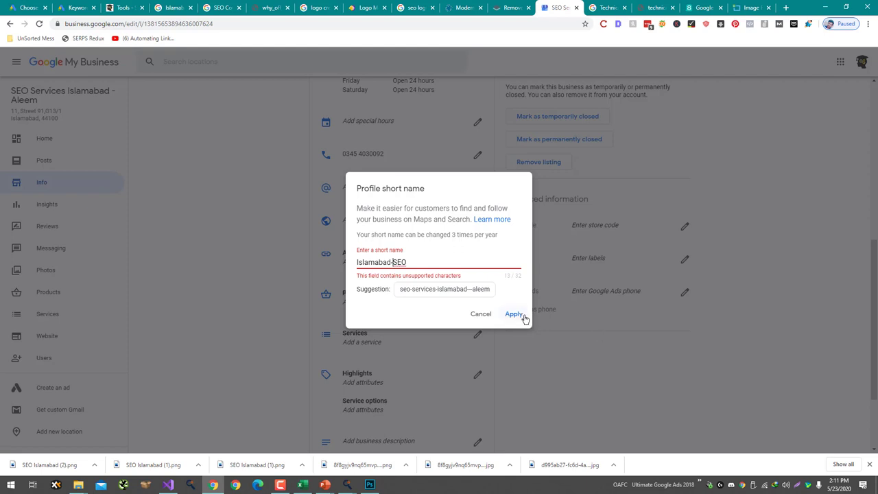
{"action": "left_click", "coordinate": [515, 314]}
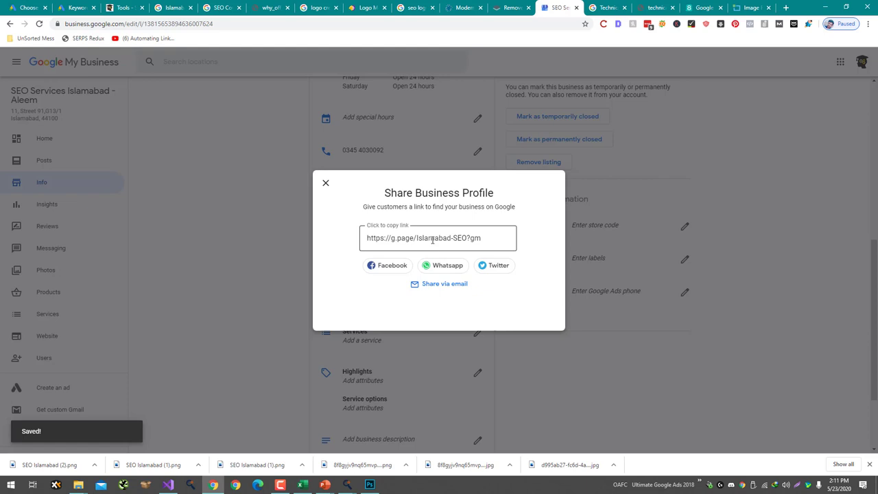
{"action": "left_click", "coordinate": [326, 182]}
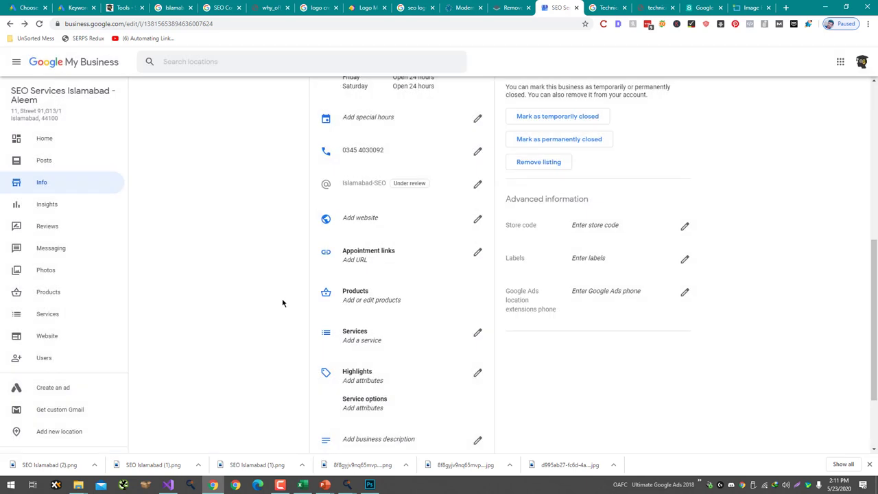
Begin the description: 'SEO Services Islamabad is a digital marketing company founded by' the founder's name
{"action": "scroll", "coordinate": [282, 302], "scroll_direction": "down", "scroll_amount": 2}
{"action": "scroll", "coordinate": [282, 302], "scroll_direction": "up", "scroll_amount": 2}
{"action": "scroll", "coordinate": [282, 302], "scroll_direction": "up", "scroll_amount": 4}
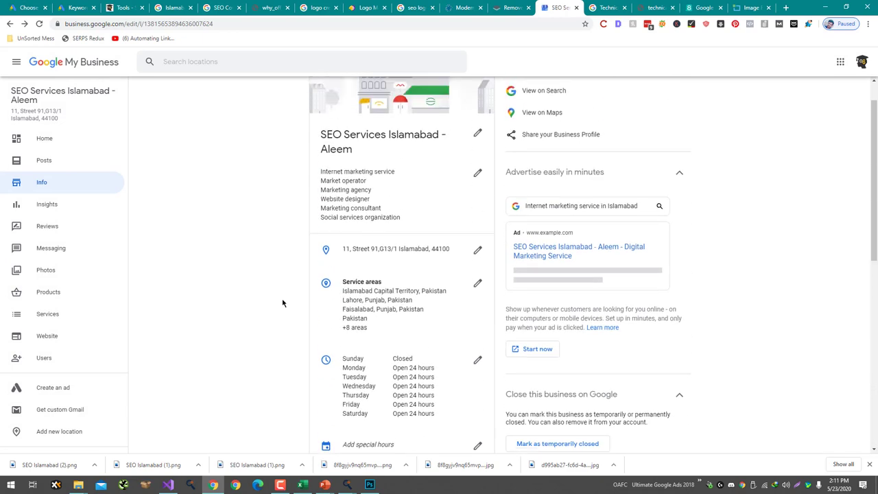
{"action": "scroll", "coordinate": [282, 302], "scroll_direction": "down", "scroll_amount": 4}
{"action": "scroll", "coordinate": [282, 301], "scroll_direction": "down", "scroll_amount": 1}
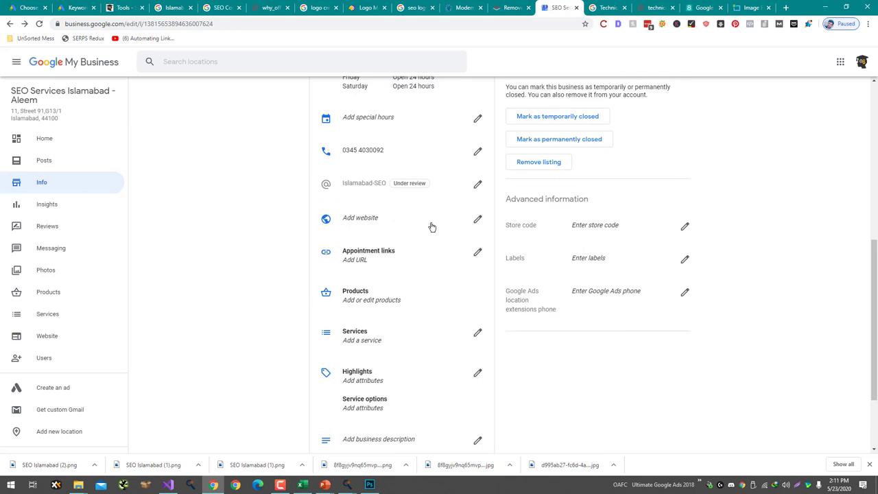
{"action": "scroll", "coordinate": [428, 264], "scroll_direction": "down", "scroll_amount": 2}
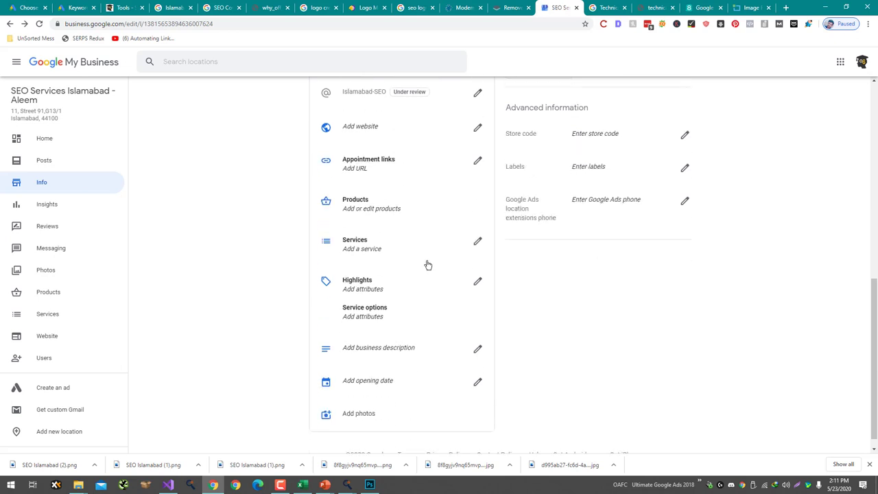
{"action": "left_click", "coordinate": [461, 337]}
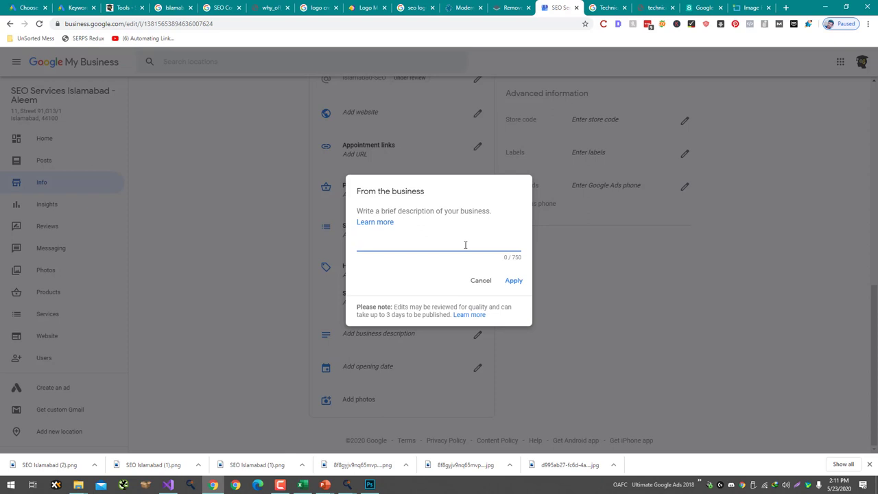
{"action": "type", "text": "SEO Services Islamabad"}
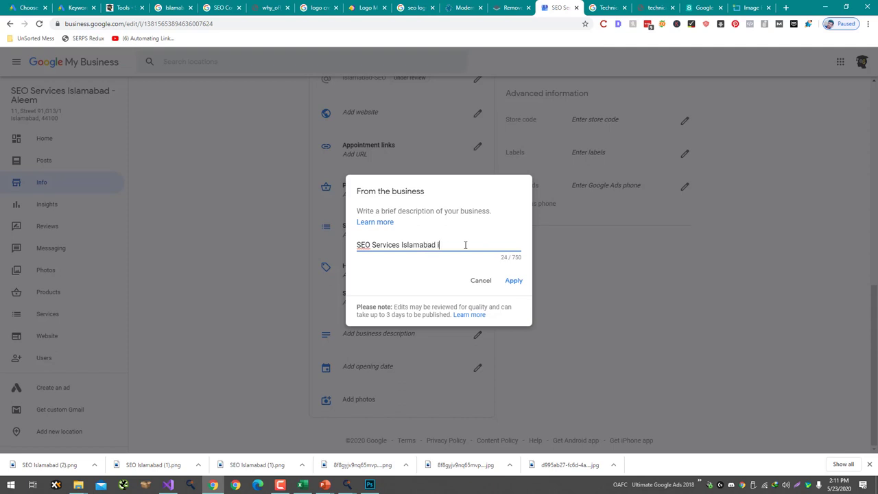
{"action": "type", "text": " is a digital marketing company "}
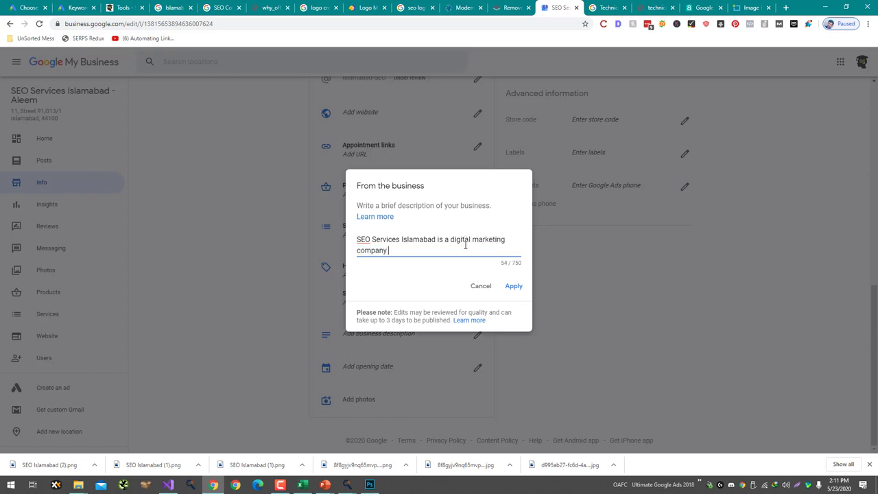
{"action": "type", "text": "founded by Aleem Iq"}
{"action": "key", "text": "Tab"}
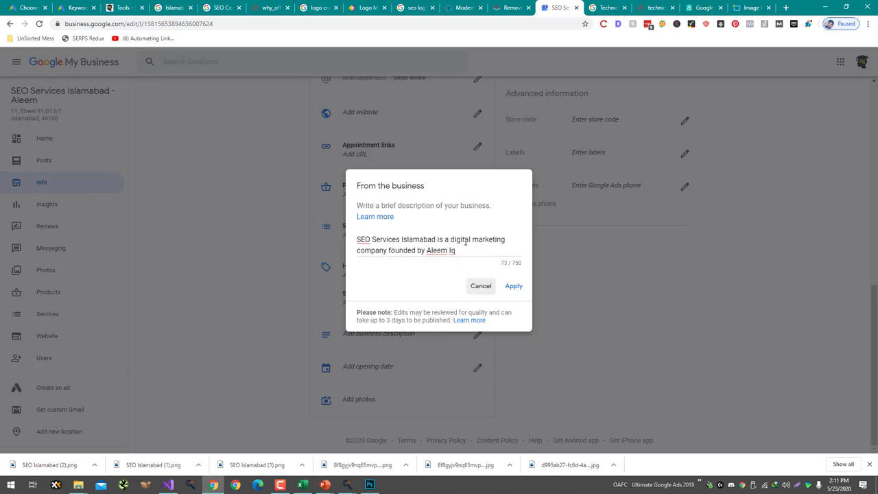
Add a sentence saying the founder is an SEO expert with two years of experience
{"action": "left_click", "coordinate": [477, 251]}
{"action": "type", "text": "q"}
{"action": "key", "text": "BackSpace"}
{"action": "type", "text": "bal."}
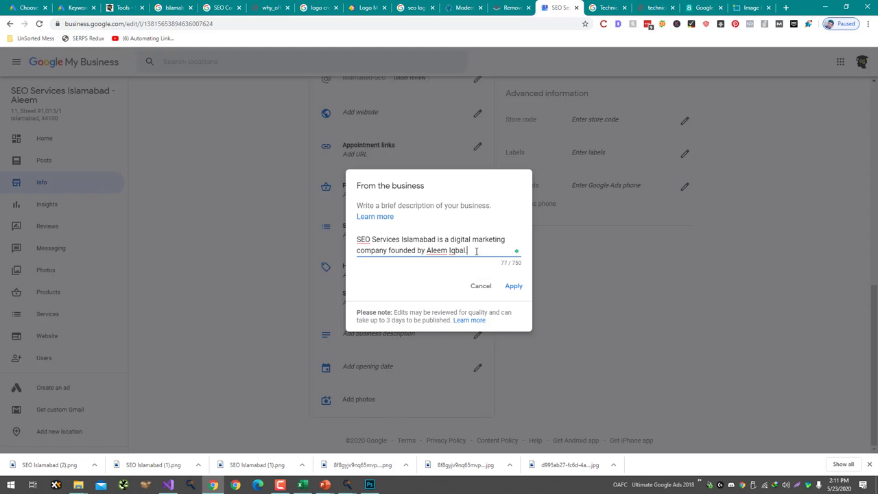
{"action": "type", "text": "Aleem Iqbal is reo"}
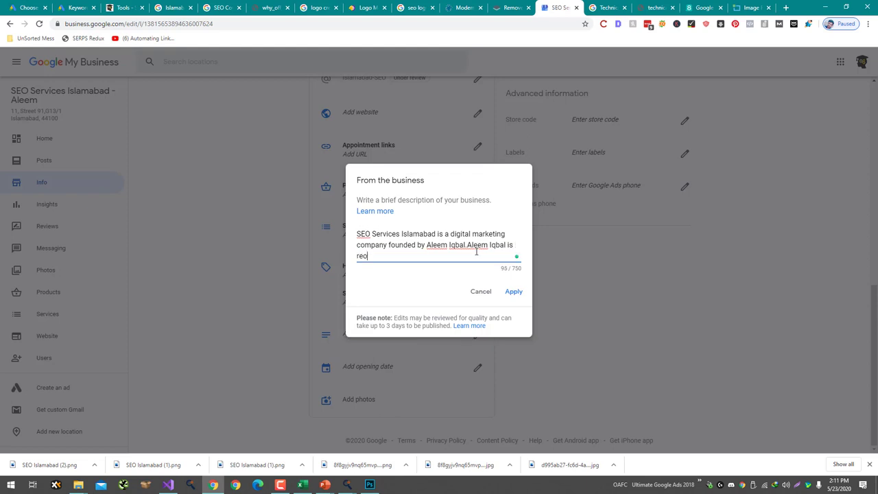
{"action": "key", "text": "BackSpace"}
{"action": "type", "text": "an SEO Expert with two years of Experience."}
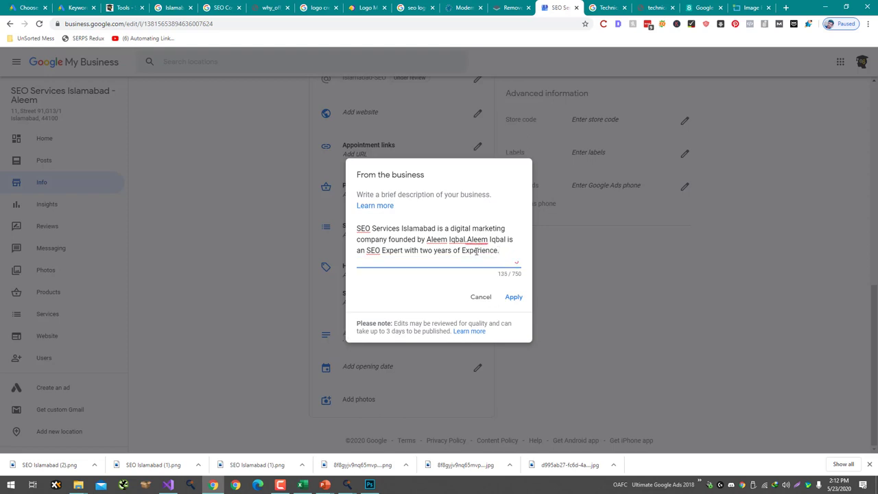
{"action": "mouse_move", "coordinate": [475, 241]}
{"action": "left_click", "coordinate": [489, 254]}
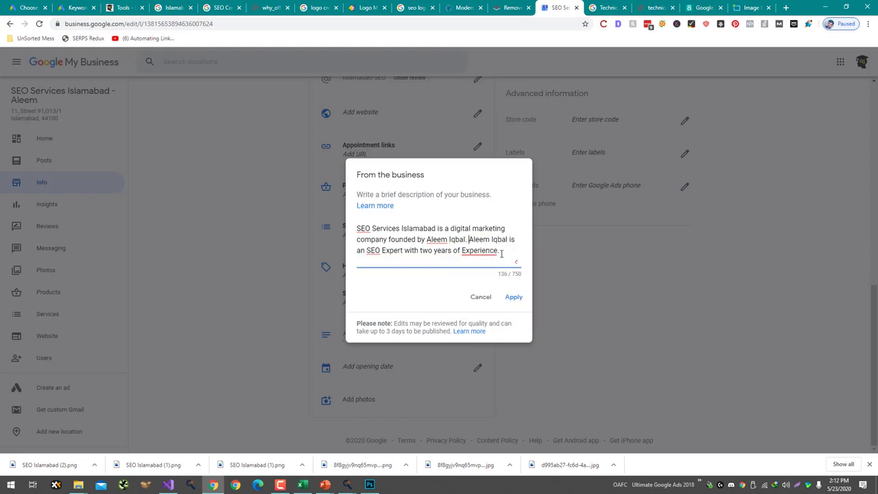
{"action": "left_click", "coordinate": [485, 280]}
Start the aim sentence 'His aim is to provi…', checking the keyword plan tab for reference
{"action": "type", "text": "The purpose of SEO"}
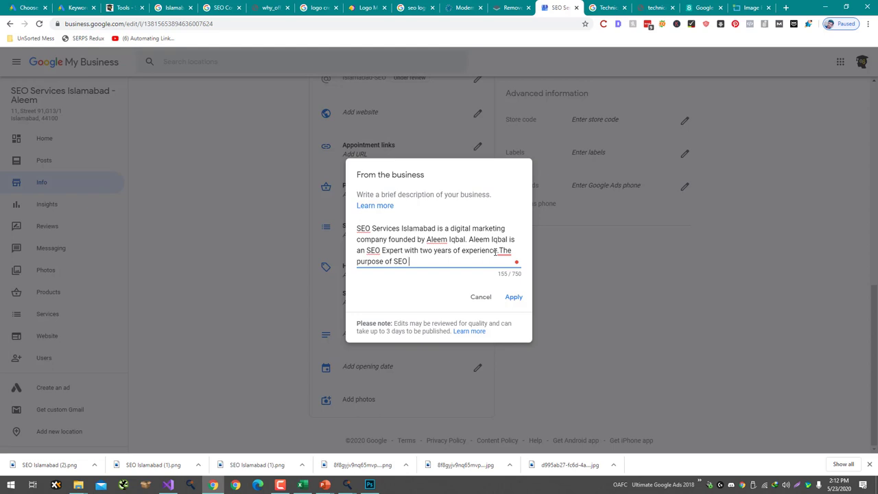
{"action": "left_click_drag", "start_coordinate": [499, 251], "coordinate": [409, 262]}
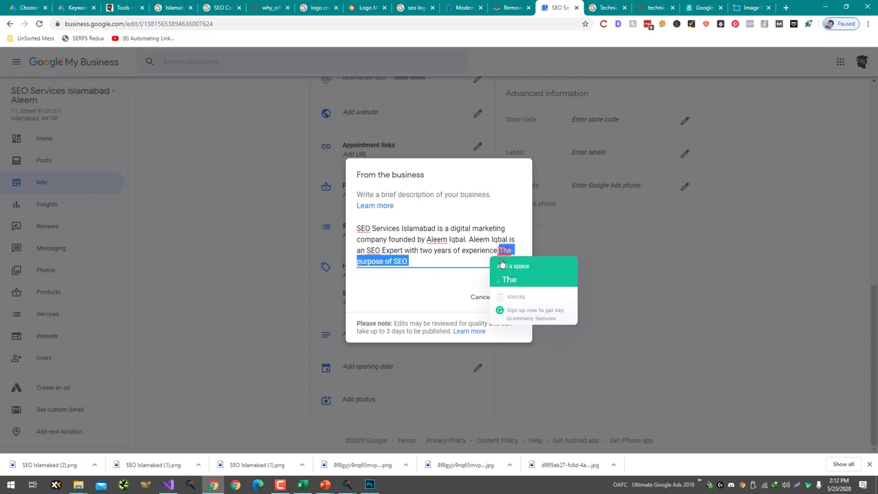
{"action": "type", "text": "His aim is to provid"}
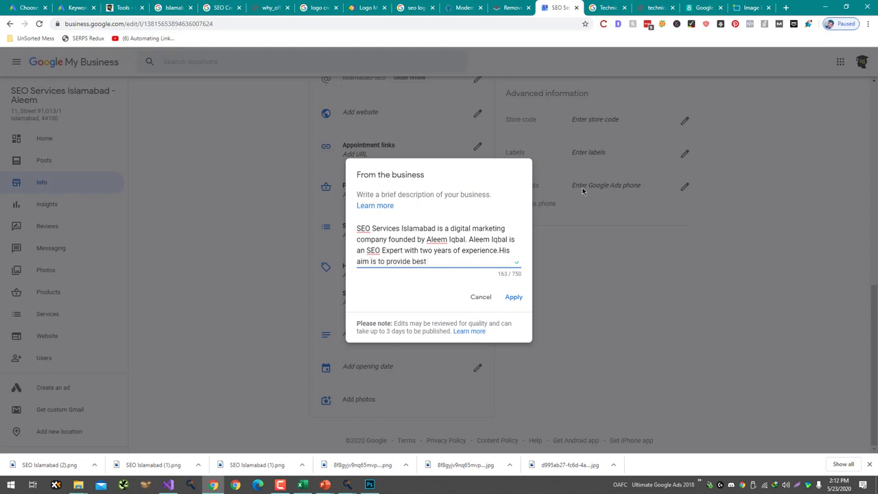
{"action": "left_click_drag", "start_coordinate": [67, 3], "coordinate": [552, 6]}
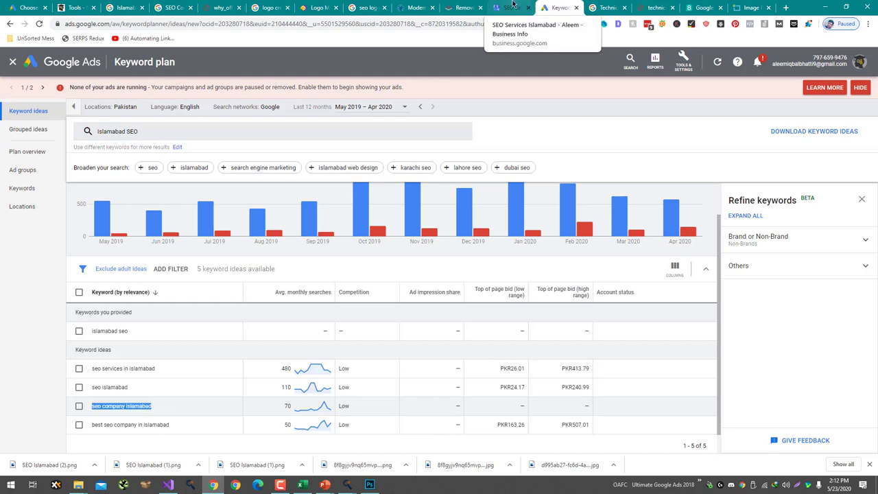
{"action": "left_click", "coordinate": [514, 4]}
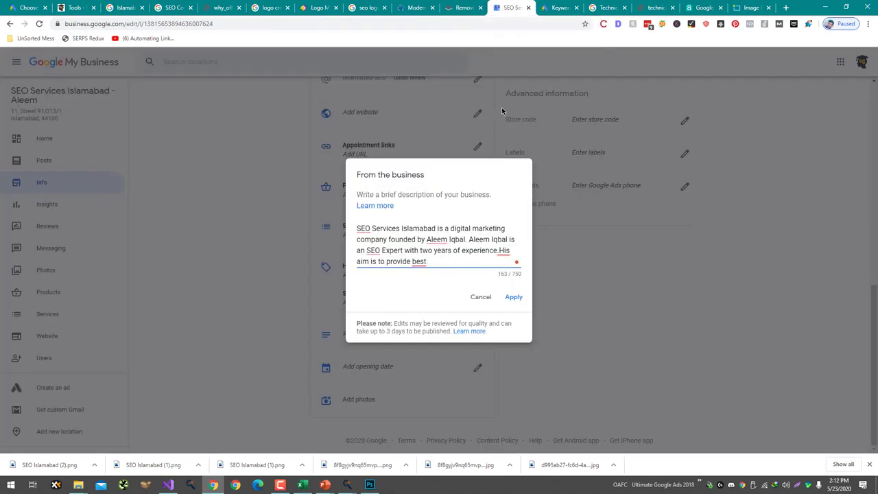
{"action": "left_click", "coordinate": [550, 5]}
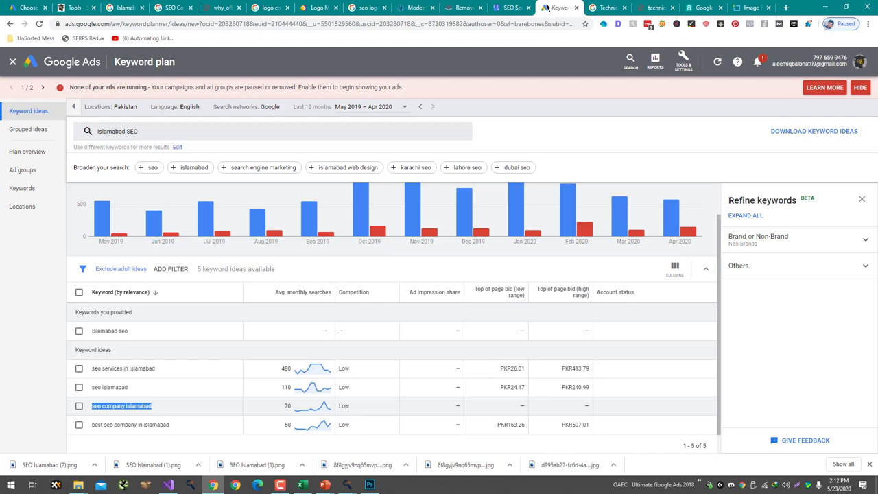
{"action": "left_click", "coordinate": [518, 5]}
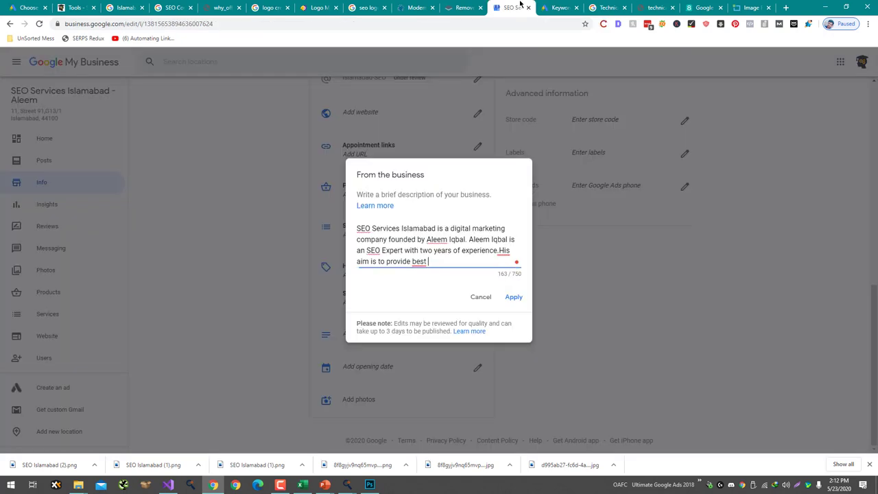
Finish the aim sentence with 'SEO Services in Islamabad.'
{"action": "left_click", "coordinate": [539, 6]}
{"action": "left_click", "coordinate": [516, 7]}
{"action": "type", "text": "SEO Serieces in "}
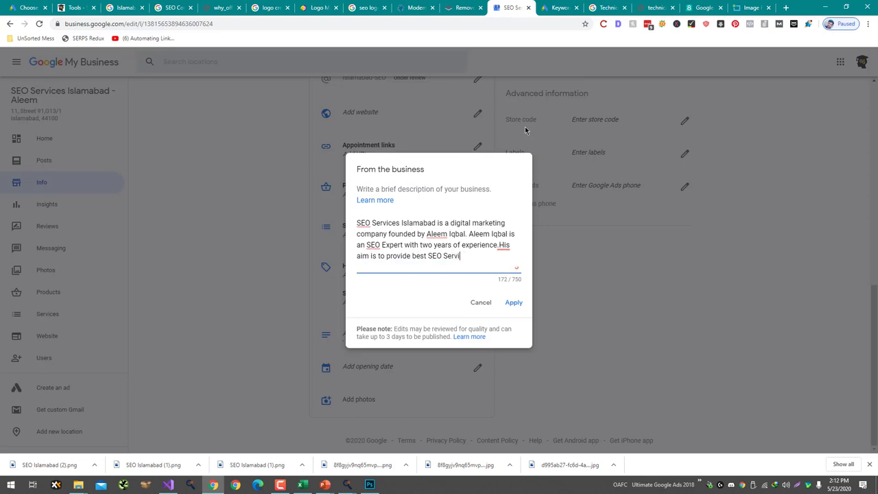
{"action": "type", "text": "Islamabad."}
{"action": "mouse_move", "coordinate": [510, 247]}
{"action": "left_click", "coordinate": [508, 269]}
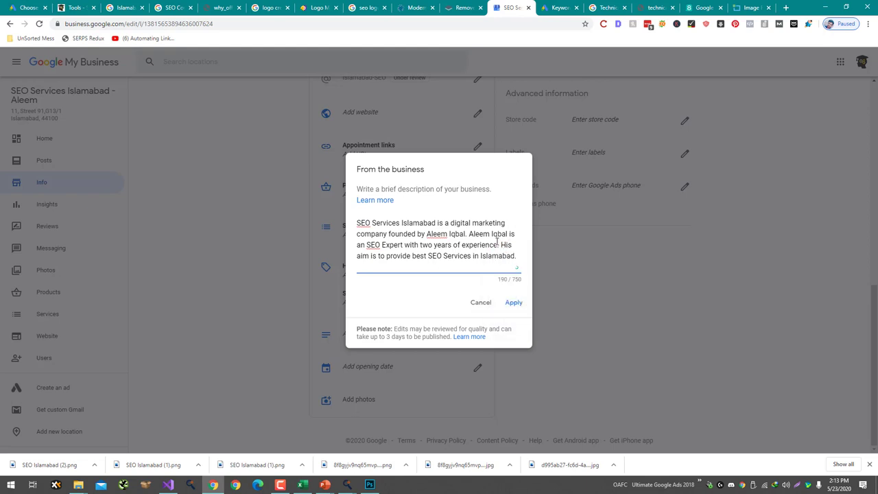
Add that the founder also founded SEO Masters Academy and Skills Academy, accepting grammar fixes
{"action": "type", "text": "Aleem Iqbal is "}
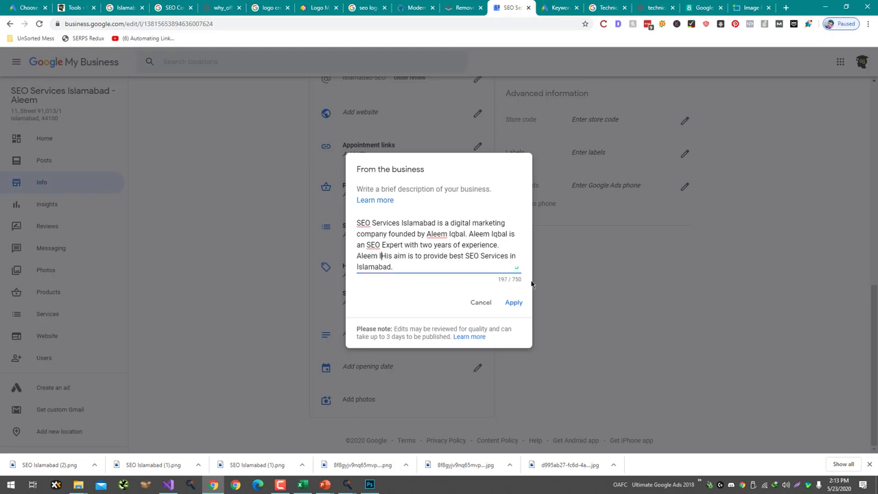
{"action": "type", "text": "also the fo"}
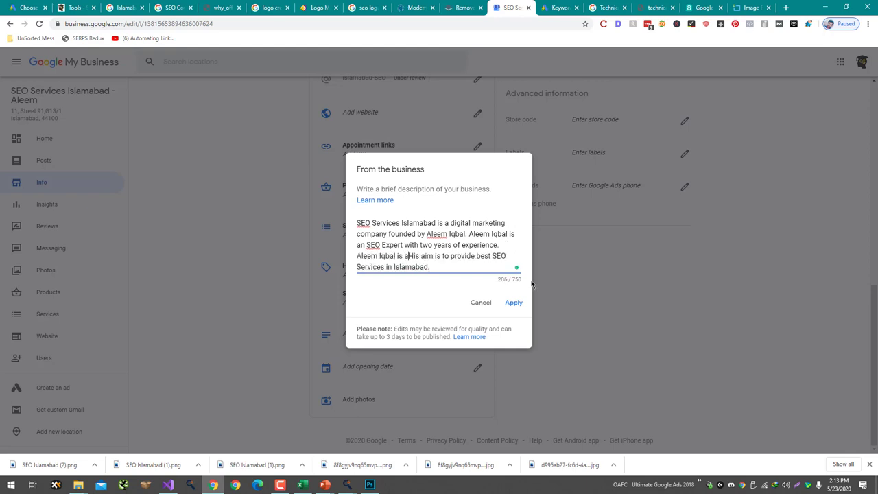
{"action": "type", "text": "under of"}
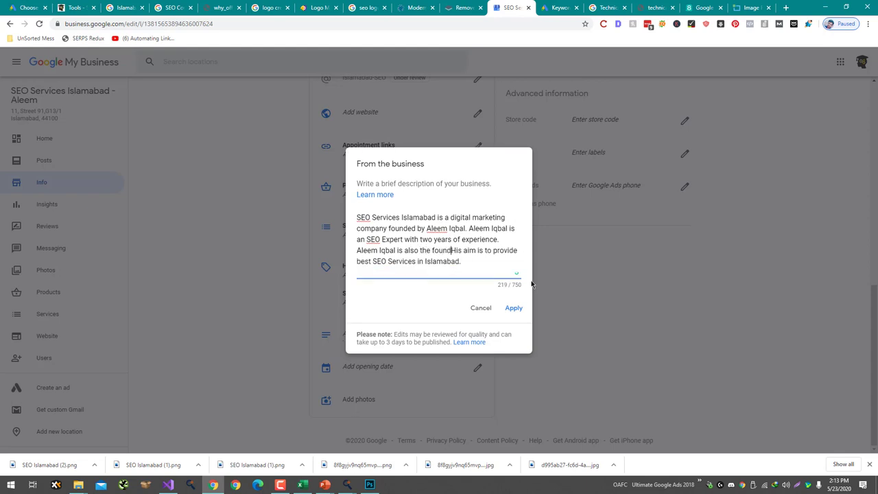
{"action": "type", "text": " SEO Mas"}
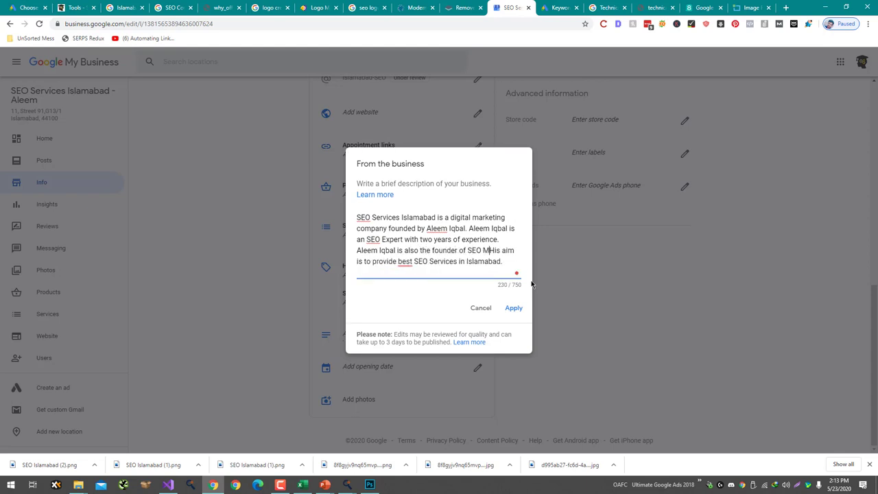
{"action": "type", "text": "ters Academy and "}
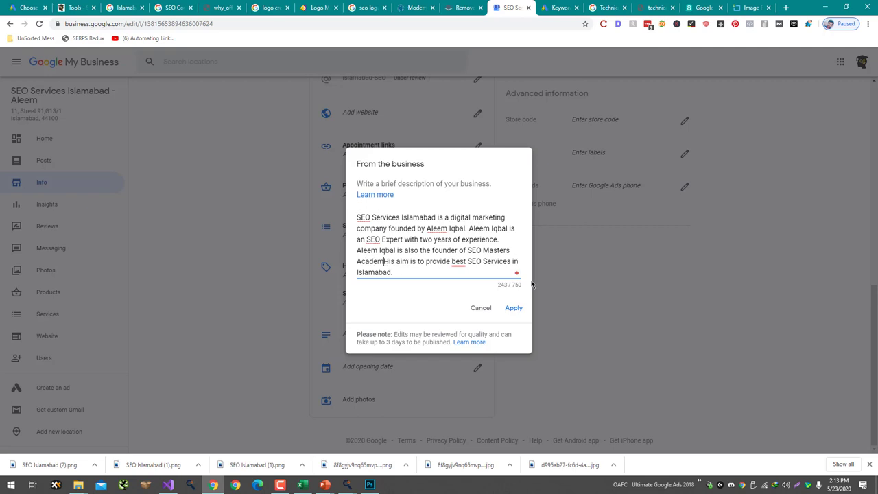
{"action": "type", "text": "Skills Acad"}
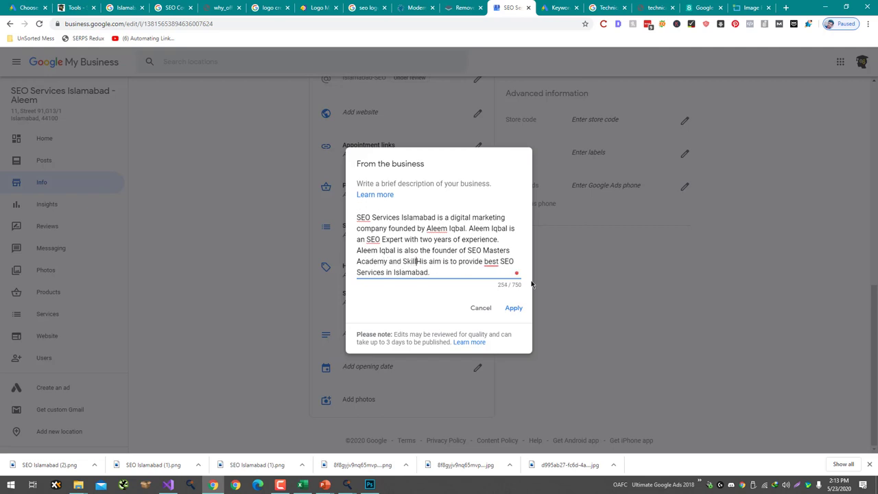
{"action": "type", "text": "emy."}
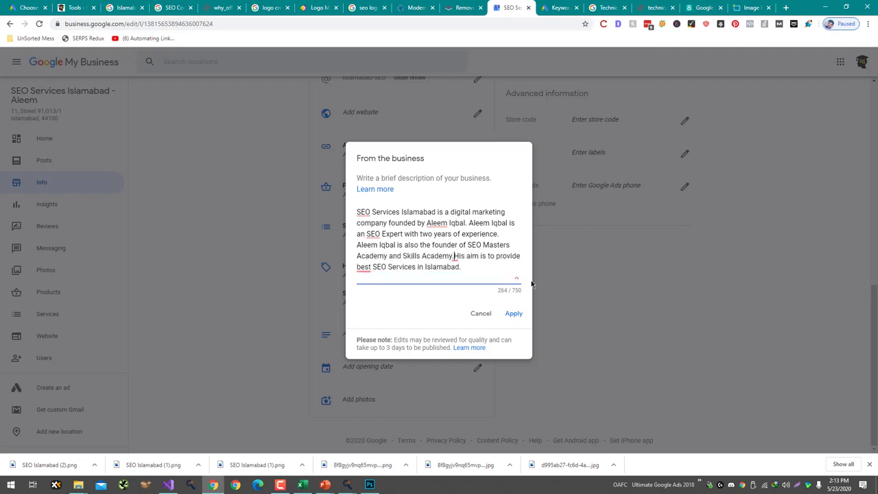
{"action": "left_click", "coordinate": [467, 282]}
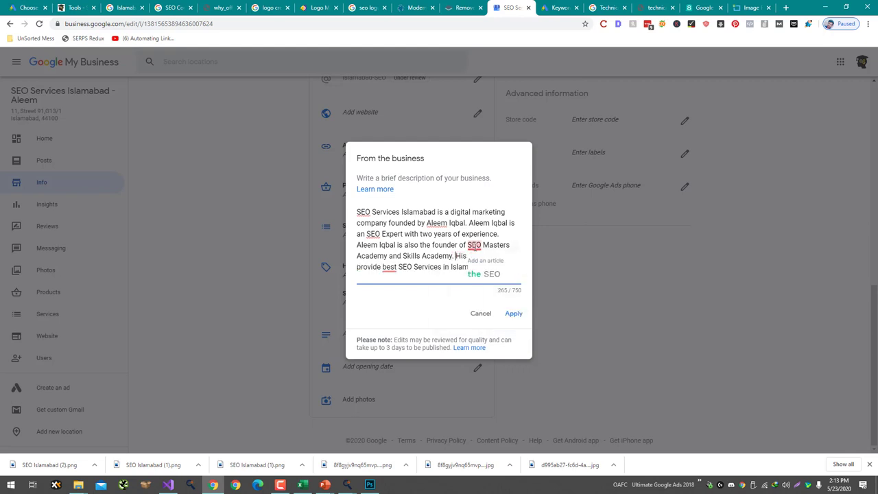
{"action": "left_click", "coordinate": [503, 273]}
{"action": "left_click", "coordinate": [398, 267]}
{"action": "left_click", "coordinate": [410, 282]}
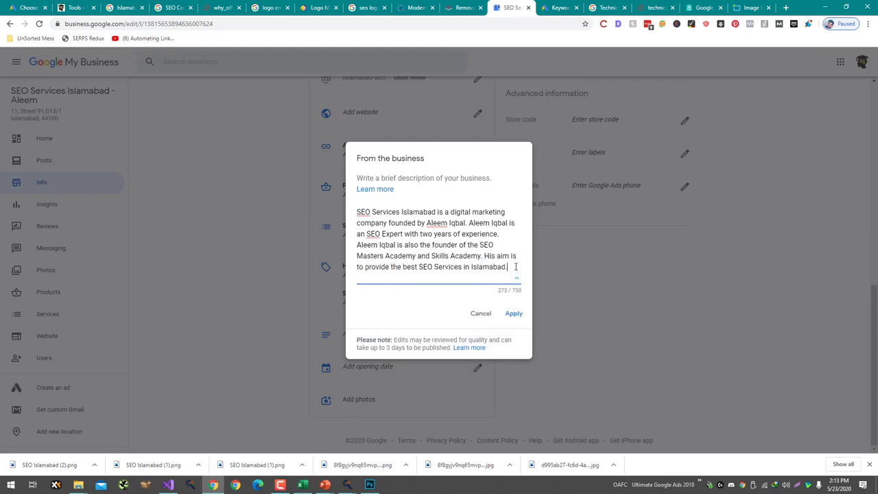
List the services: Technical SEO Audit, Keyword Research, Link Building, PPC Services, On Page Optimization
{"action": "key", "text": "Return"}
{"action": "type", "text": "These are the services that we are providing right now:"}
{"action": "key", "text": "Return"}
{"action": "type", "text": "Techni"}
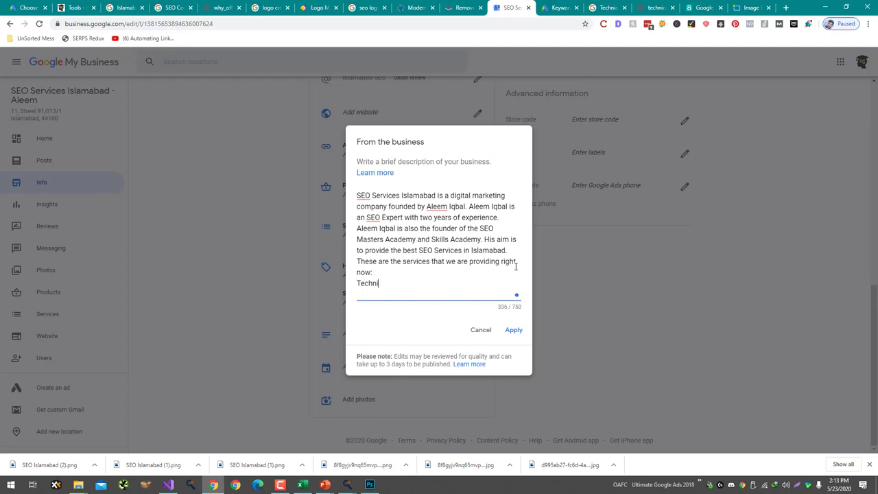
{"action": "type", "text": "cal SEO Audit"}
{"action": "key", "text": "Return"}
{"action": "type", "text": "Keyword R"}
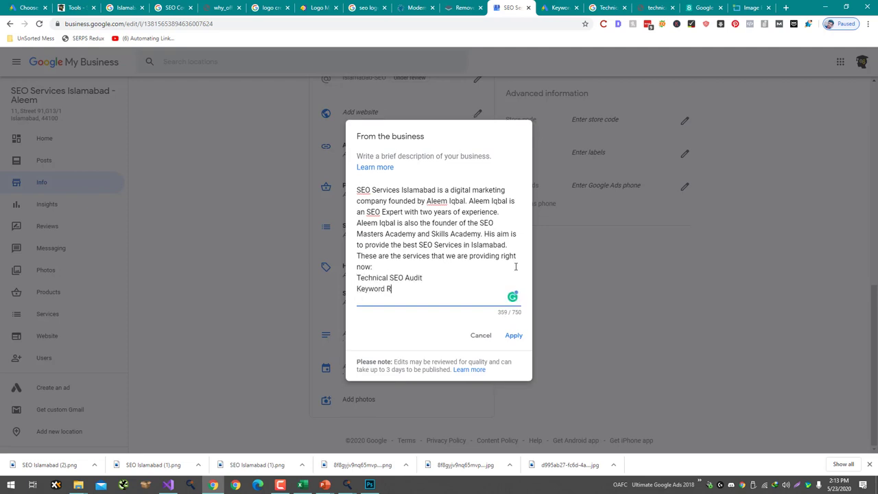
{"action": "type", "text": "esearch"}
{"action": "key", "text": "Return"}
{"action": "type", "text": "Li"}
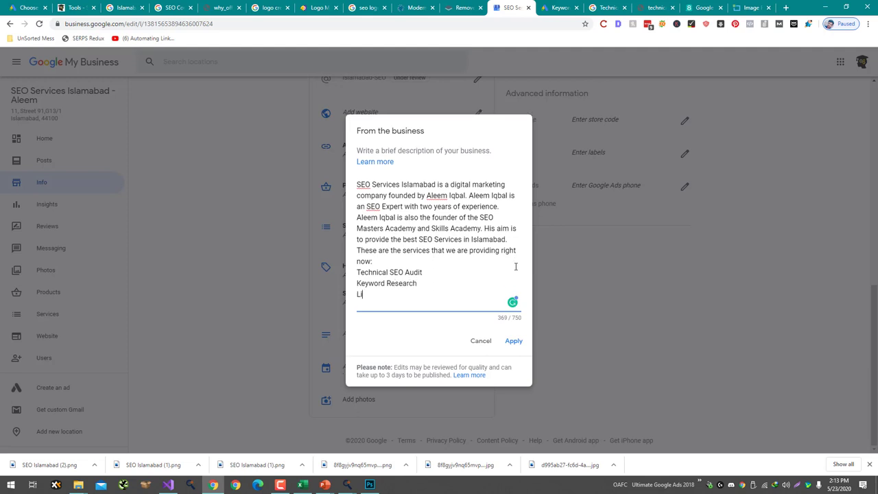
{"action": "type", "text": "nk Building"}
{"action": "key", "text": "Return"}
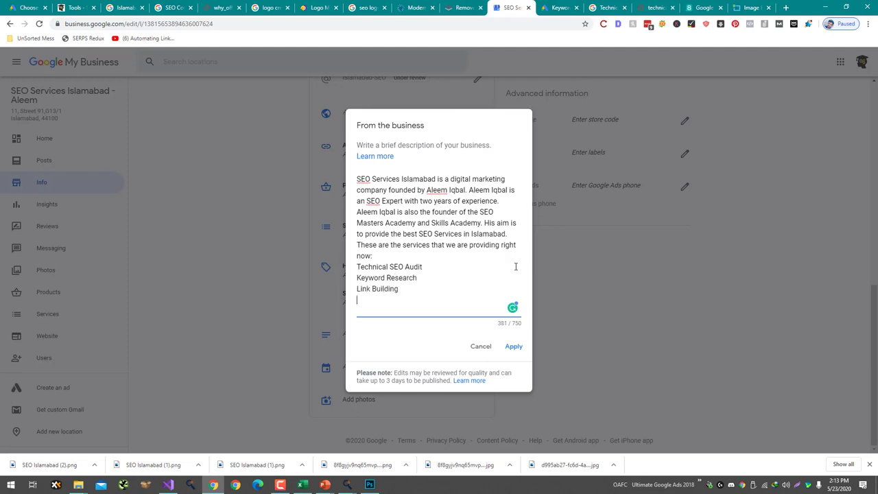
{"action": "type", "text": "PPC Services"}
{"action": "key", "text": "Return"}
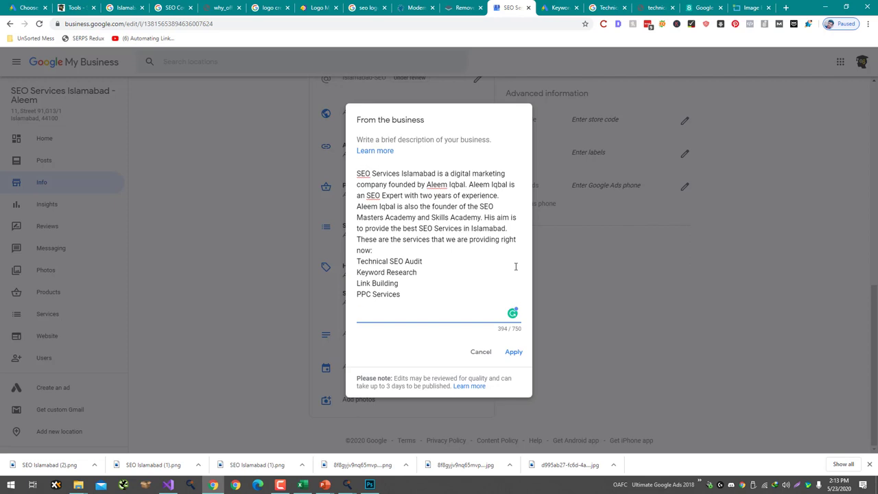
{"action": "type", "text": "On Page Optimization"}
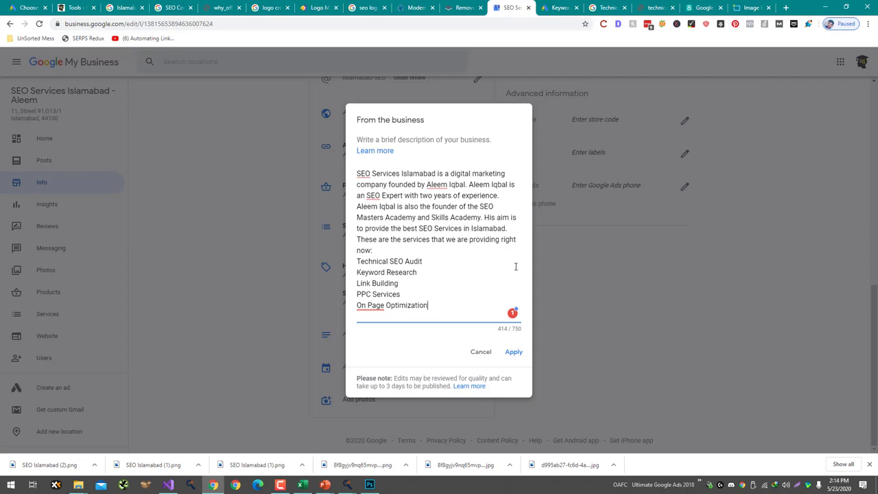
Add 'Our Payment Method:' followed by Easy Paisa, Bank Transfer, Jazzcash
{"action": "key", "text": "Return"}
{"action": "key", "text": "Return"}
{"action": "type", "text": "Our Payment Method:"}
{"action": "key", "text": "Return"}
{"action": "type", "text": "Easy Paisa,Bank Transfer,Jazzcash"}
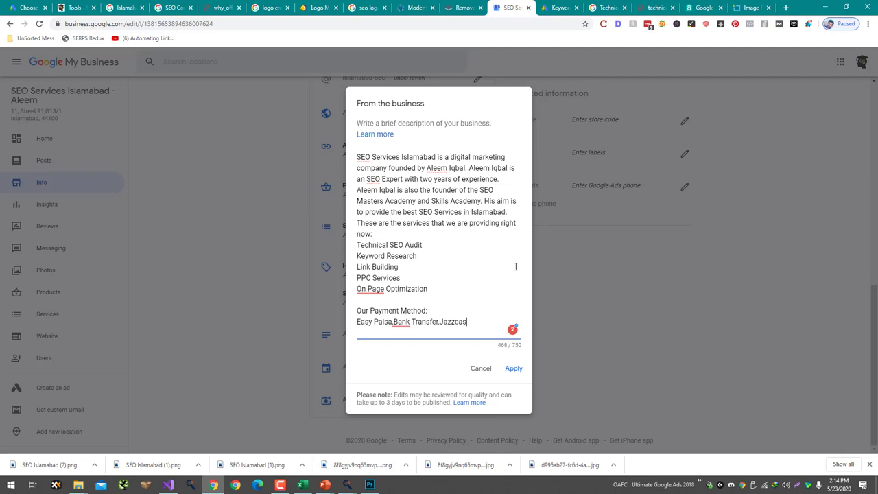
Accept grammar fixes: On-Page, JazzCash and spacing between the payment methods
{"action": "left_click", "coordinate": [363, 288]}
{"action": "left_click", "coordinate": [383, 310]}
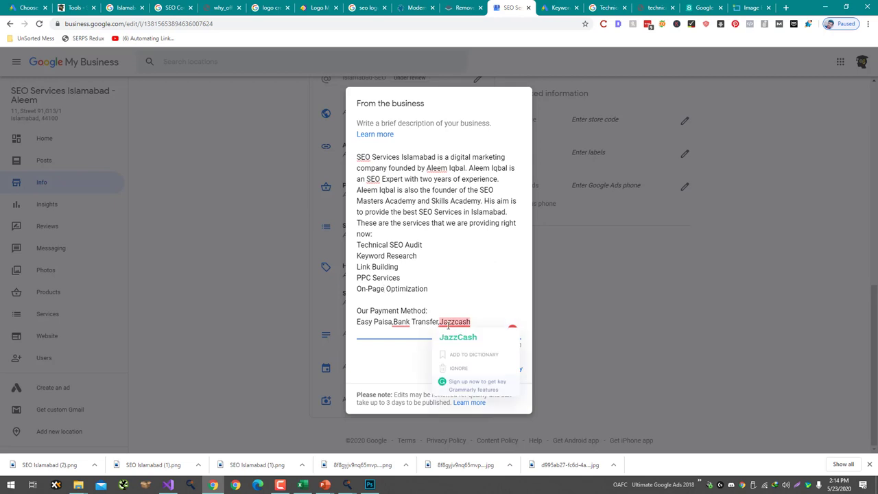
{"action": "left_click", "coordinate": [458, 337]}
{"action": "left_click", "coordinate": [412, 336]}
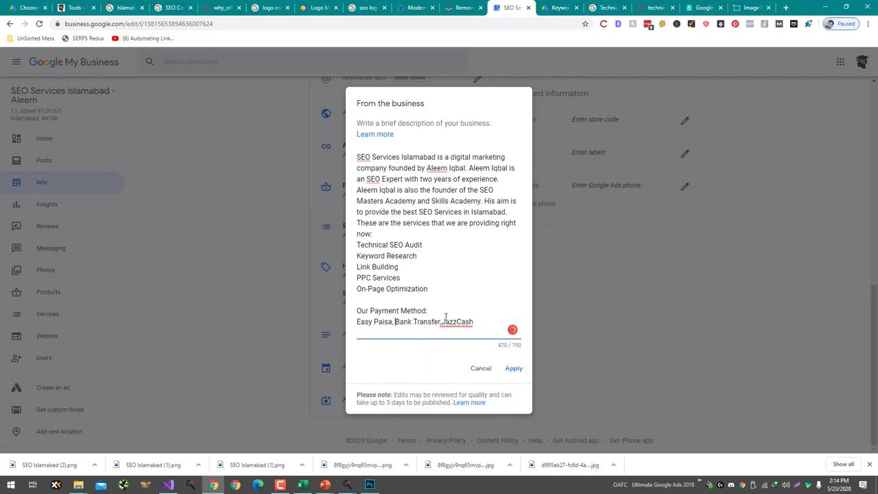
{"action": "mouse_move", "coordinate": [445, 323]}
{"action": "left_click", "coordinate": [461, 337]}
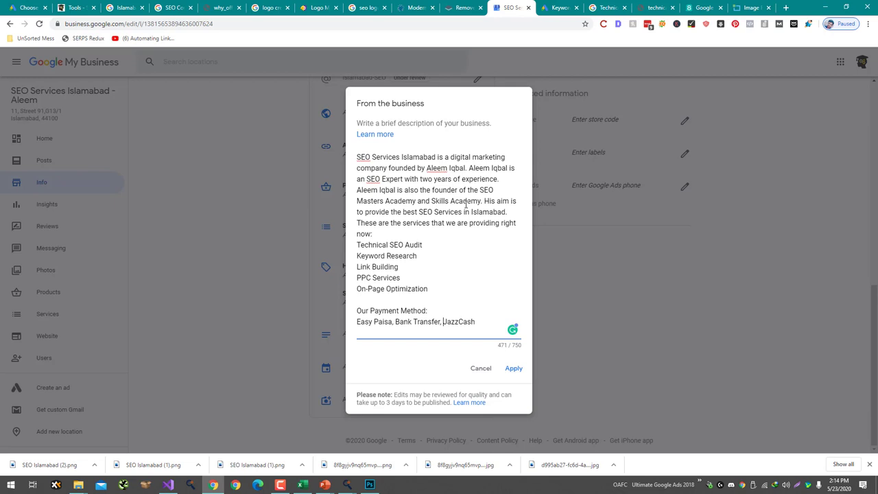
Replace 'His' with 'SEO Services Islamabad's' and apply the description
{"action": "double_click", "coordinate": [490, 201]}
{"action": "type", "text": "SEO Services Islamabad"}
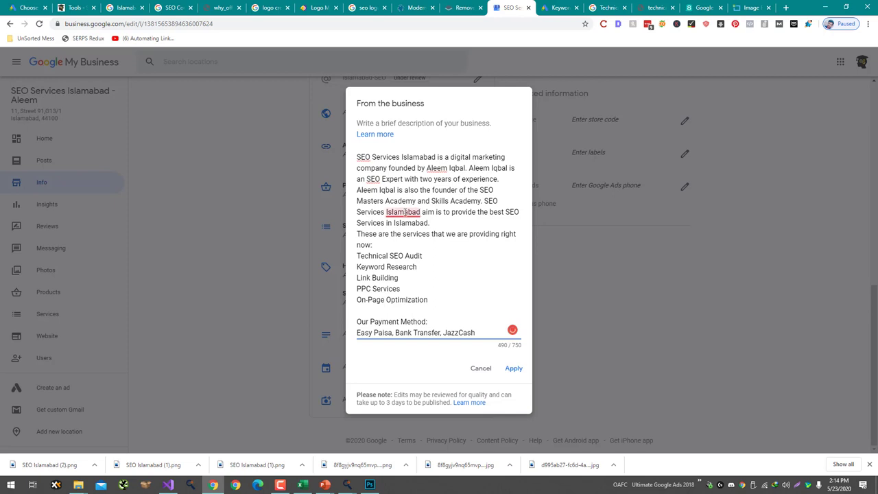
{"action": "mouse_move", "coordinate": [406, 213]}
{"action": "left_click", "coordinate": [413, 233]}
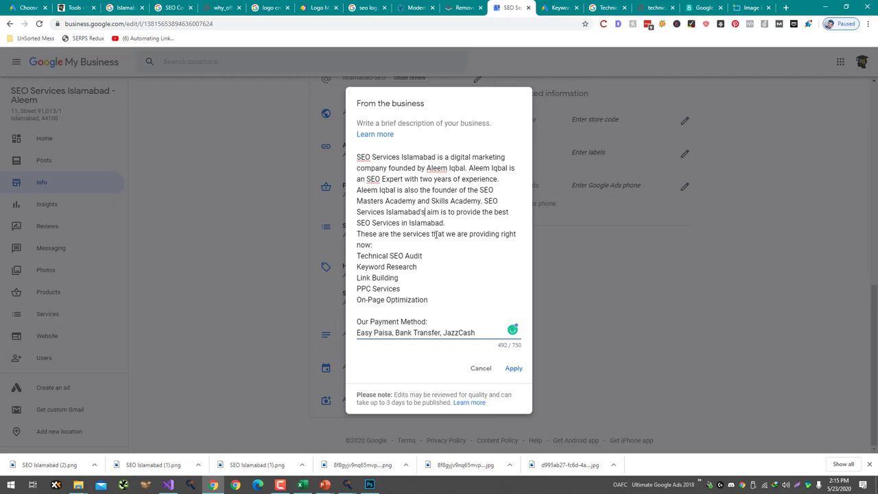
{"action": "left_click", "coordinate": [512, 371]}
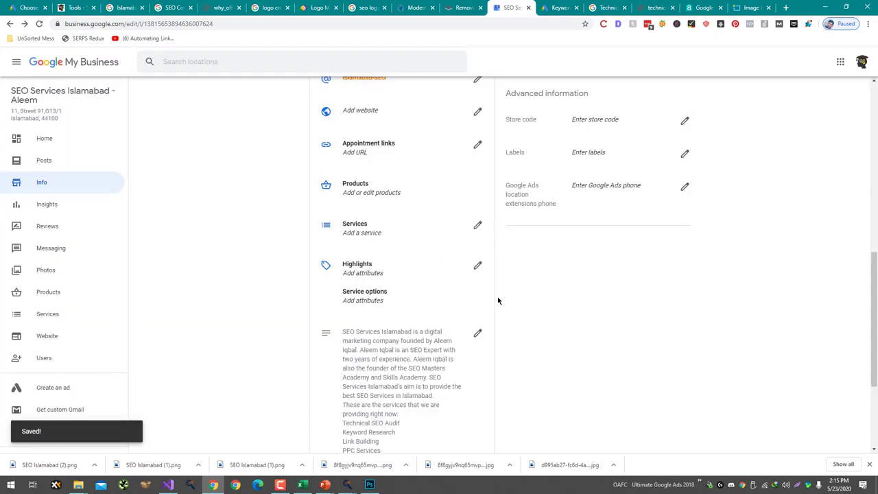
Reload the Info page and scroll to the description, now marked under review
{"action": "scroll", "coordinate": [503, 284], "scroll_direction": "up", "scroll_amount": 2}
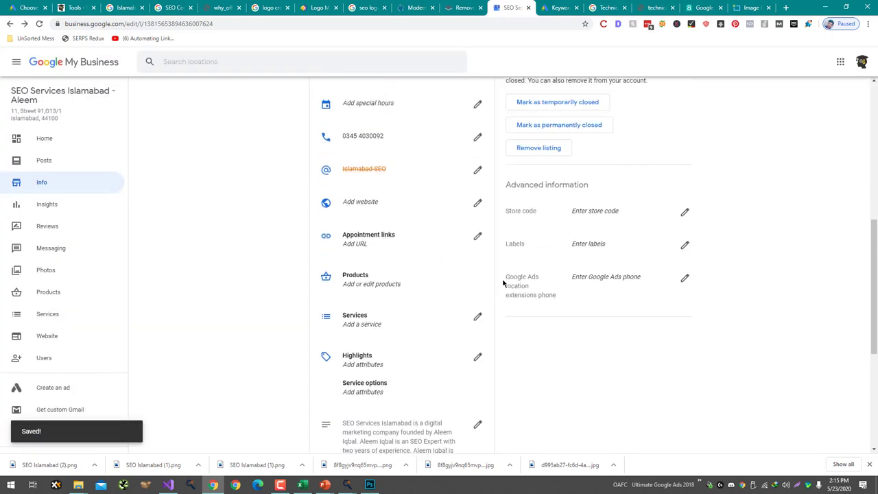
{"action": "scroll", "coordinate": [503, 283], "scroll_direction": "up", "scroll_amount": 1}
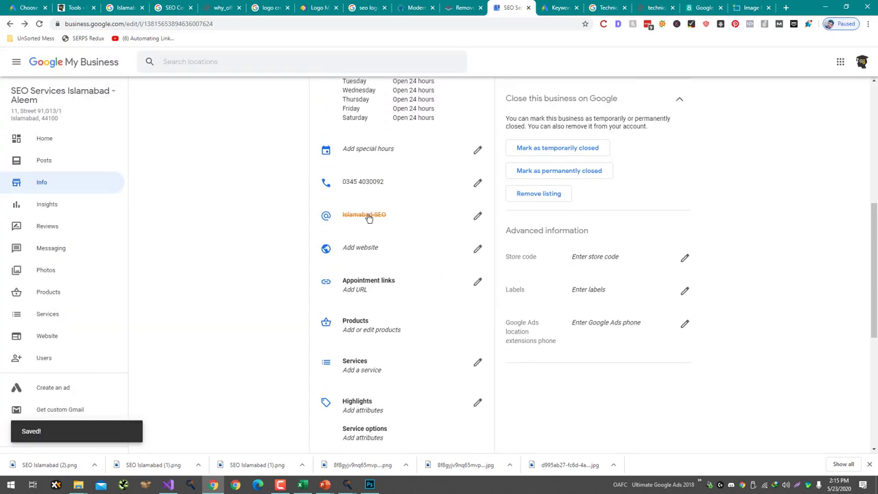
{"action": "left_click", "coordinate": [369, 216]}
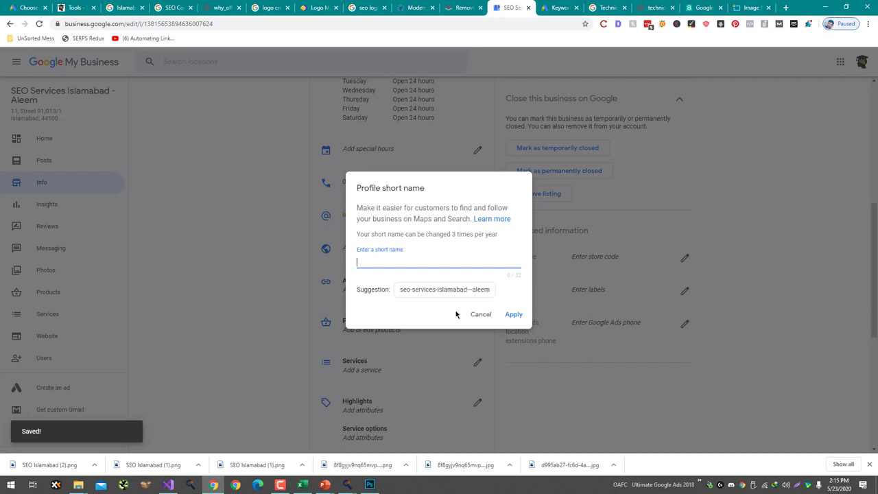
{"action": "left_click", "coordinate": [484, 313]}
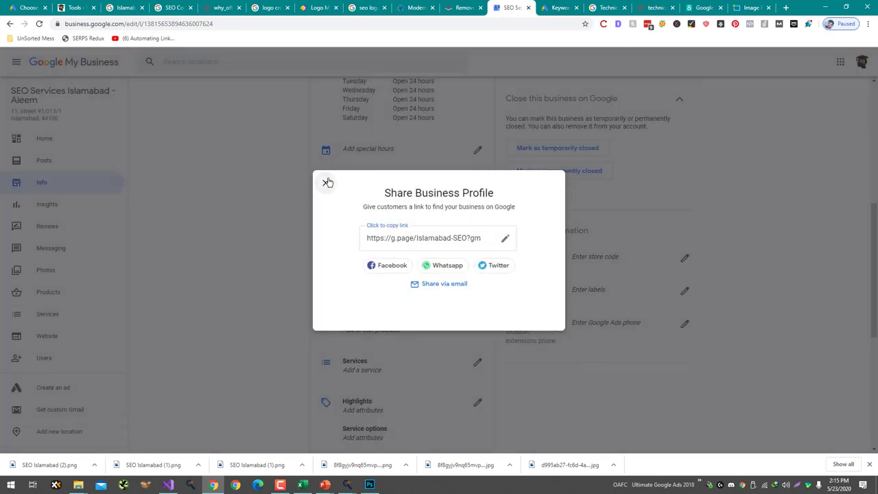
{"action": "left_click", "coordinate": [326, 183]}
{"action": "key", "text": "F5"}
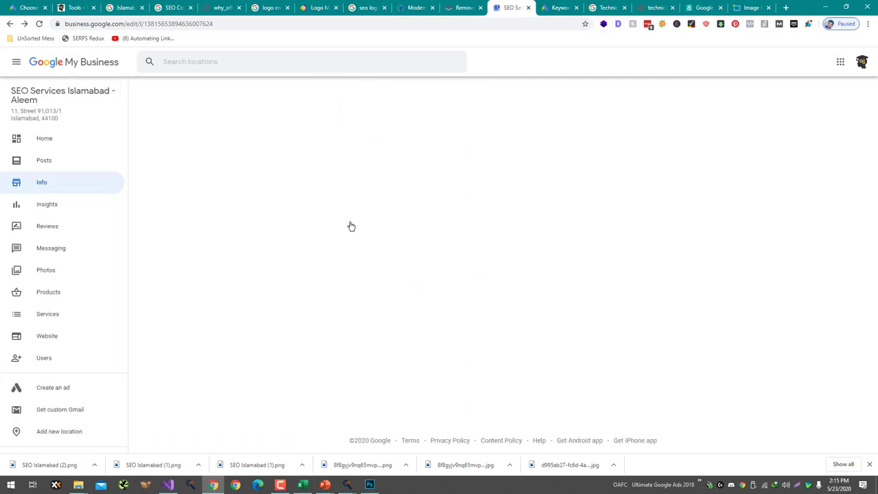
{"action": "scroll", "coordinate": [350, 227], "scroll_direction": "down", "scroll_amount": 10}
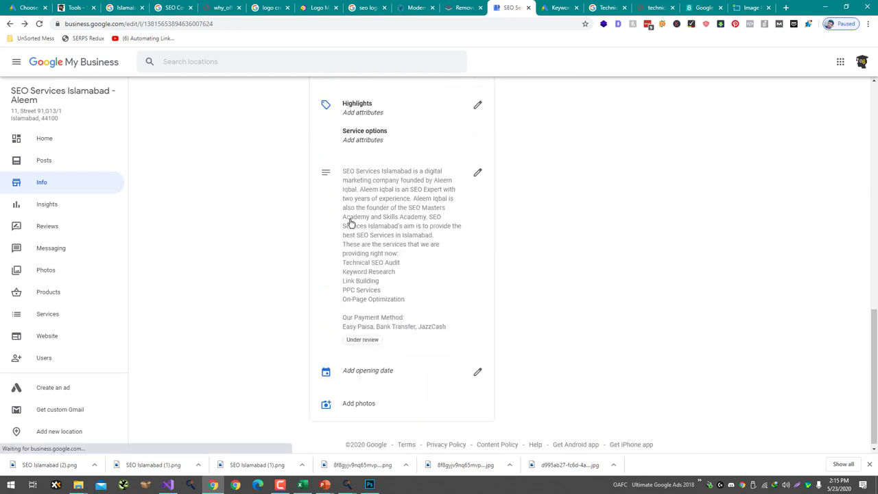
Set the opening date to 2020, May, 20 and apply it
{"action": "left_click", "coordinate": [400, 365]}
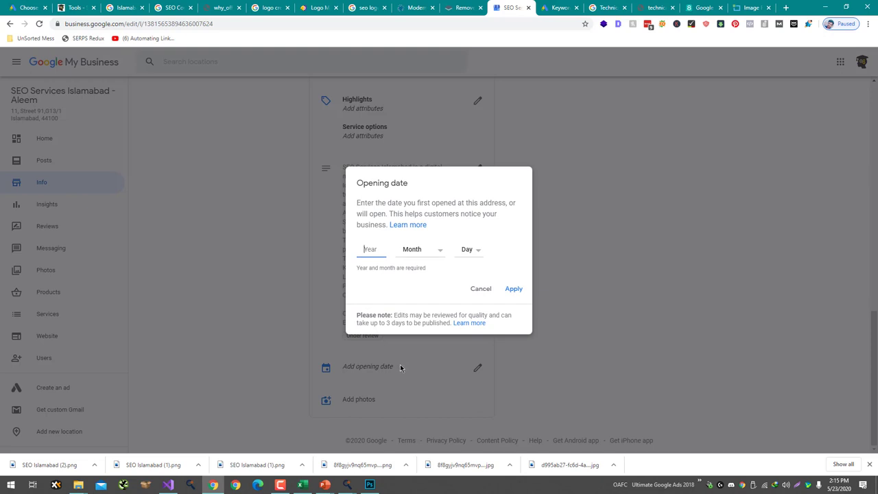
{"action": "type", "text": "2020"}
{"action": "key", "text": "Tab"}
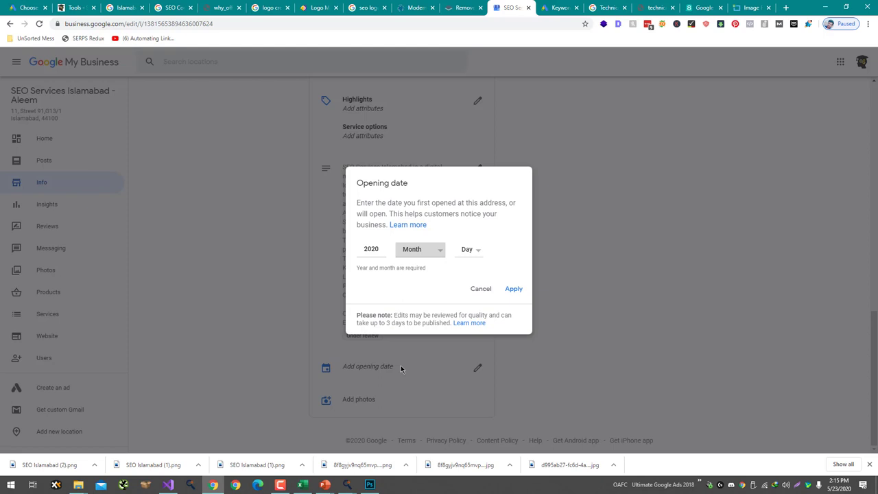
{"action": "left_click", "coordinate": [425, 248]}
{"action": "left_click", "coordinate": [424, 329]}
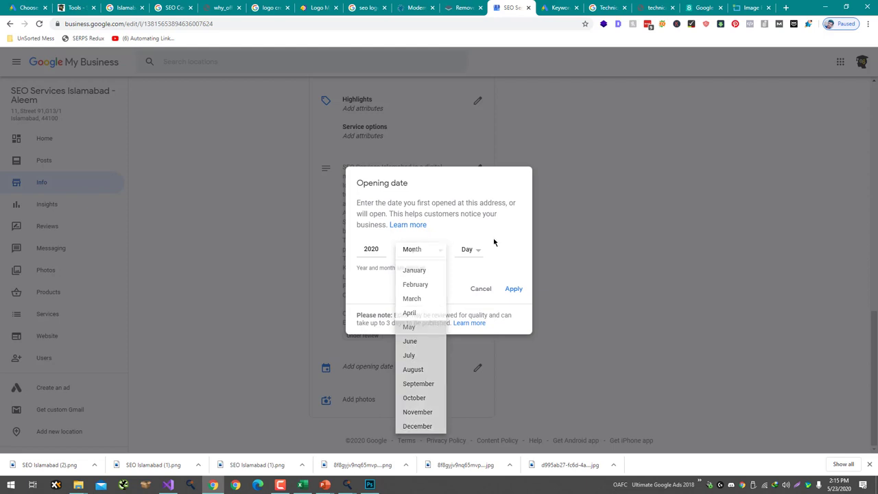
{"action": "left_click", "coordinate": [473, 251]}
{"action": "left_click", "coordinate": [471, 354]}
{"action": "left_click", "coordinate": [512, 289]}
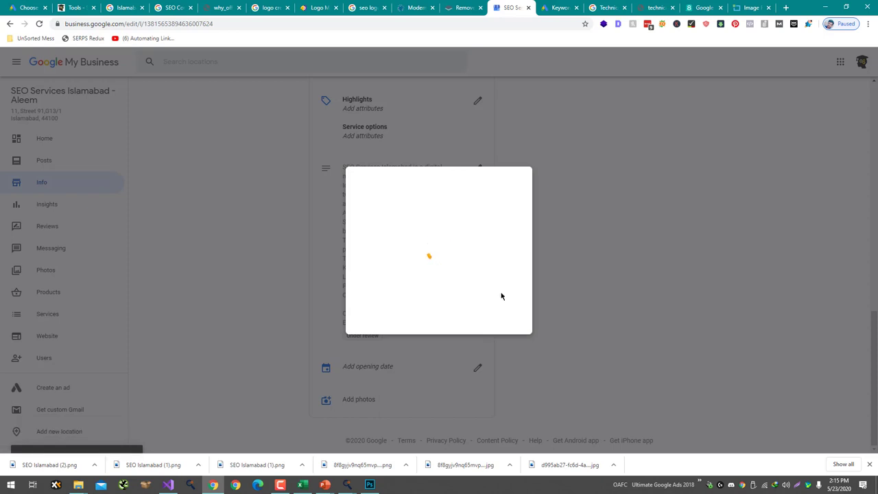
Turn on the Online appointments service option and apply it
{"action": "scroll", "coordinate": [490, 304], "scroll_direction": "up", "scroll_amount": 2}
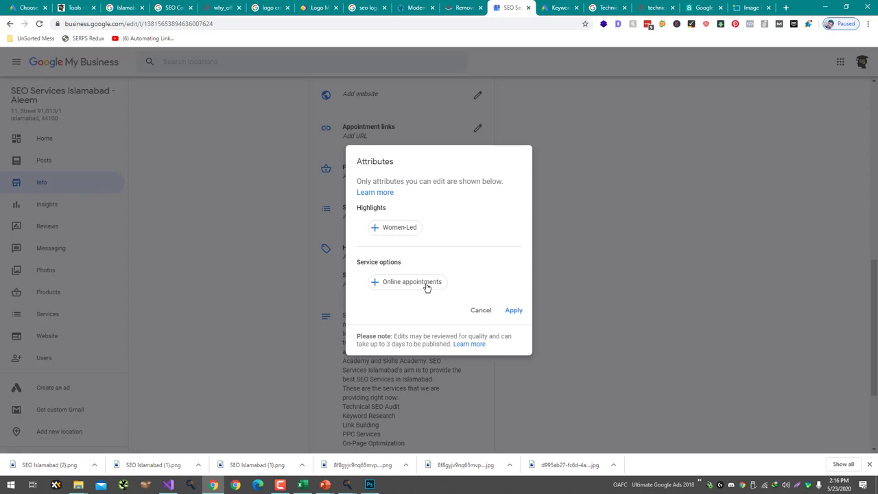
{"action": "left_click", "coordinate": [426, 287]}
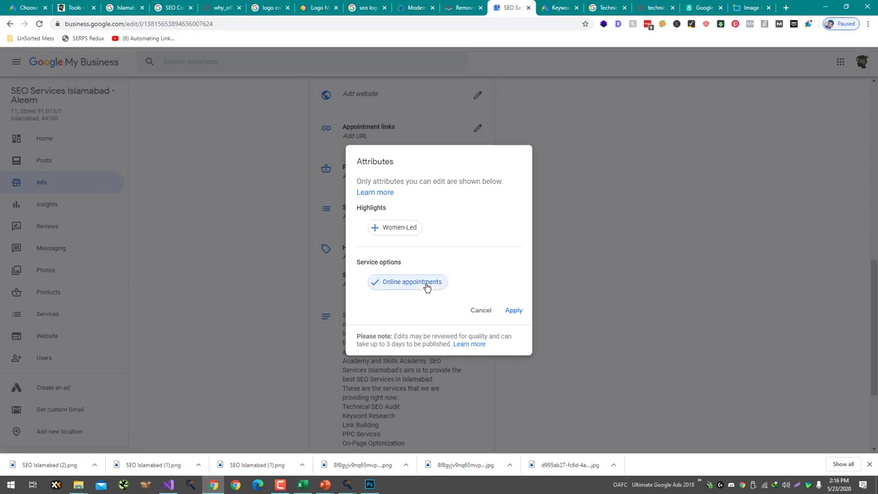
{"action": "left_click", "coordinate": [516, 312]}
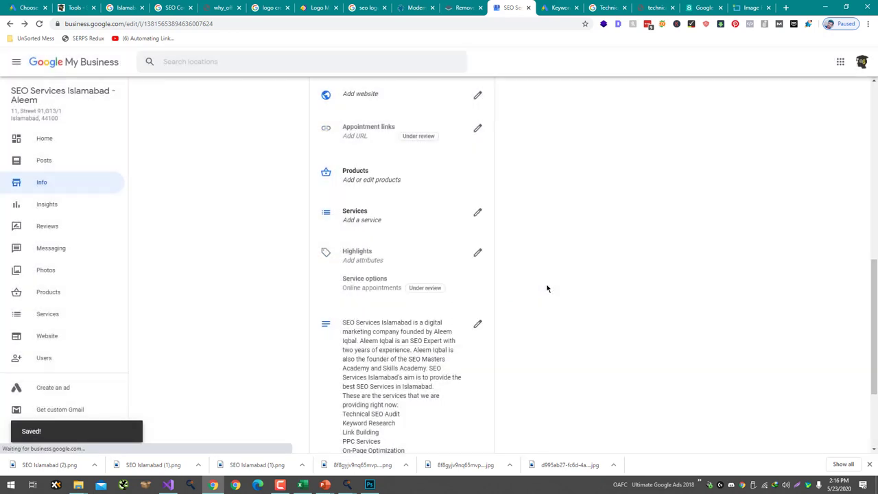
{"action": "scroll", "coordinate": [547, 288], "scroll_direction": "down", "scroll_amount": 2}
Apply Islamabad-SEO-Services-Agency as the new short name and dismiss the share dialog
{"action": "scroll", "coordinate": [547, 288], "scroll_direction": "up", "scroll_amount": 5}
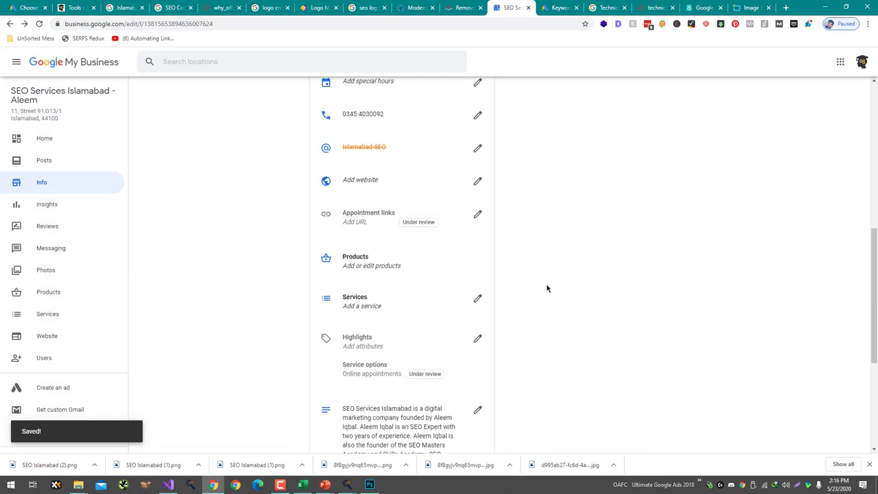
{"action": "scroll", "coordinate": [547, 288], "scroll_direction": "up", "scroll_amount": 1}
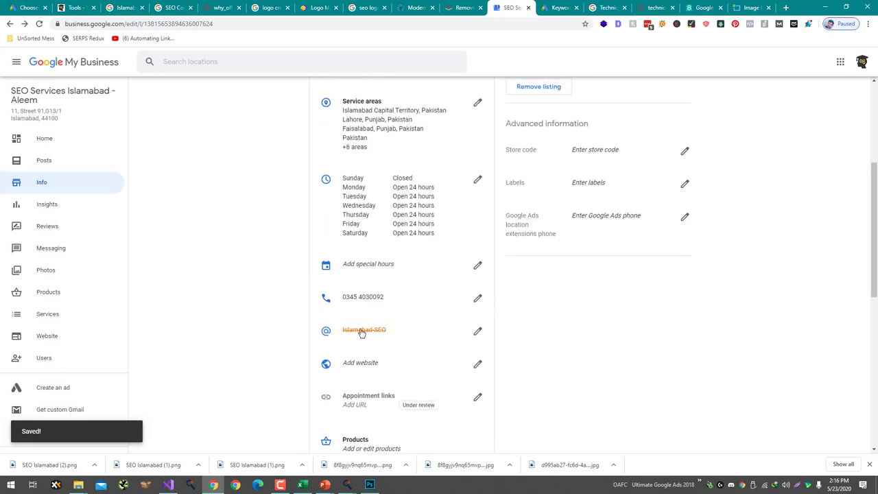
{"action": "left_click", "coordinate": [480, 332]}
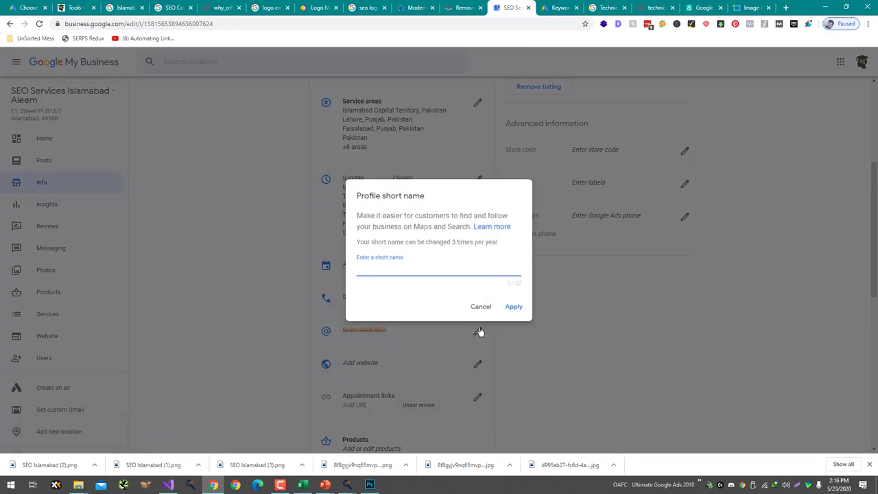
{"action": "type", "text": "Islamabad-SEO-Agency"}
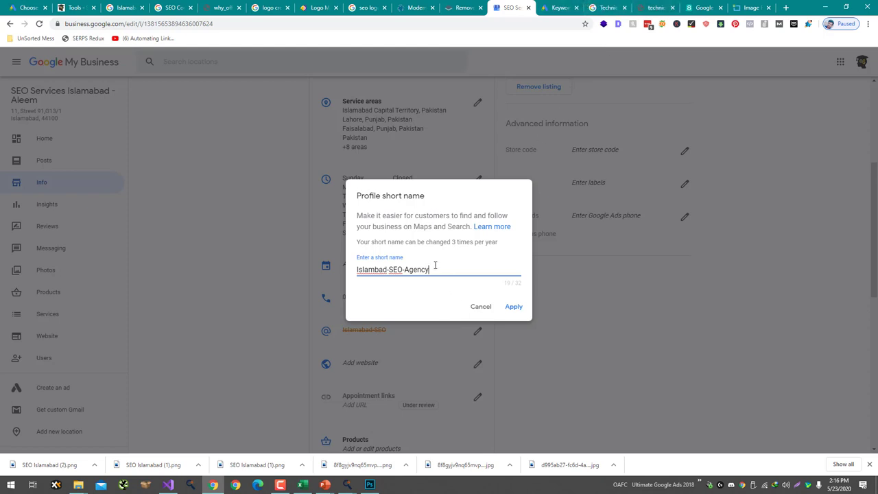
{"action": "double_click", "coordinate": [416, 272]}
{"action": "type", "text": "SEO-Services-Agenc"}
{"action": "left_click", "coordinate": [510, 310]}
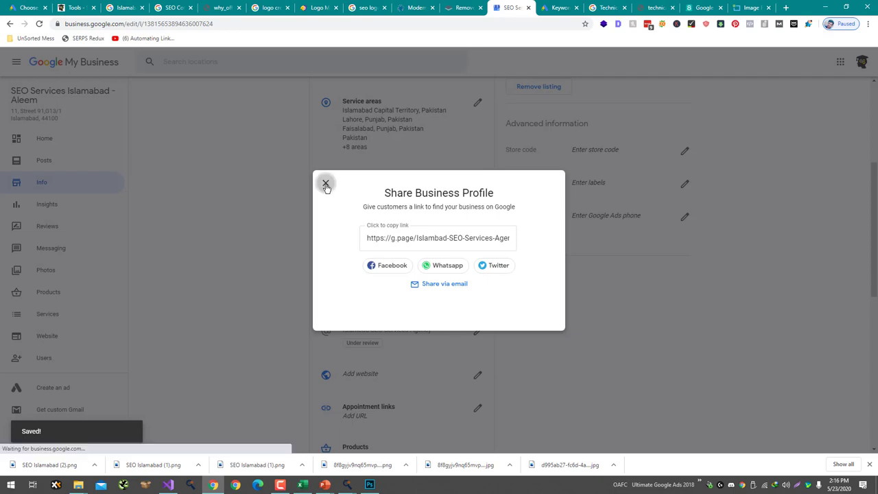
{"action": "left_click", "coordinate": [326, 185]}
{"action": "scroll", "coordinate": [638, 185], "scroll_direction": "up", "scroll_amount": 3}
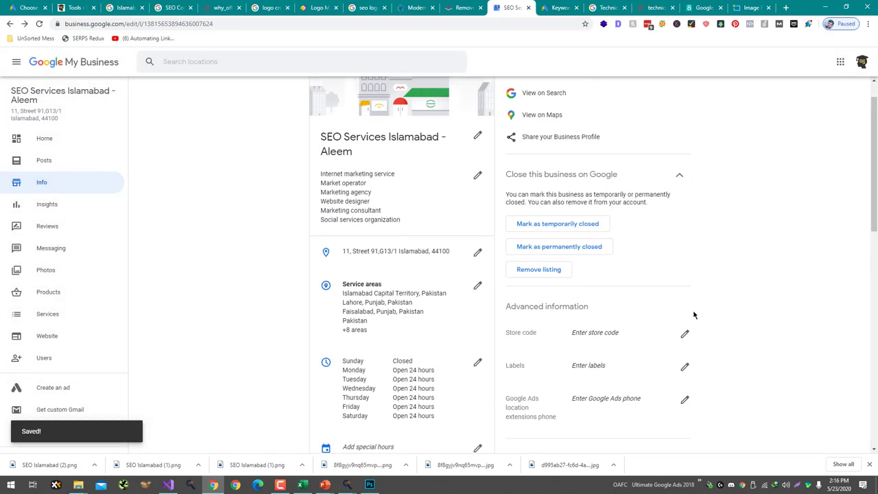
Save 11-ISB as the listing's store code and bring up the Labels editor
{"action": "left_click", "coordinate": [685, 335]}
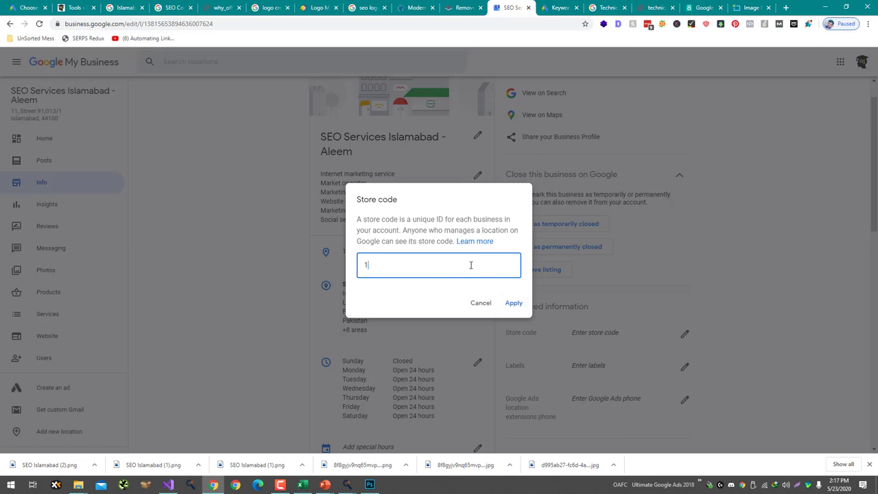
{"action": "left_click", "coordinate": [514, 303]}
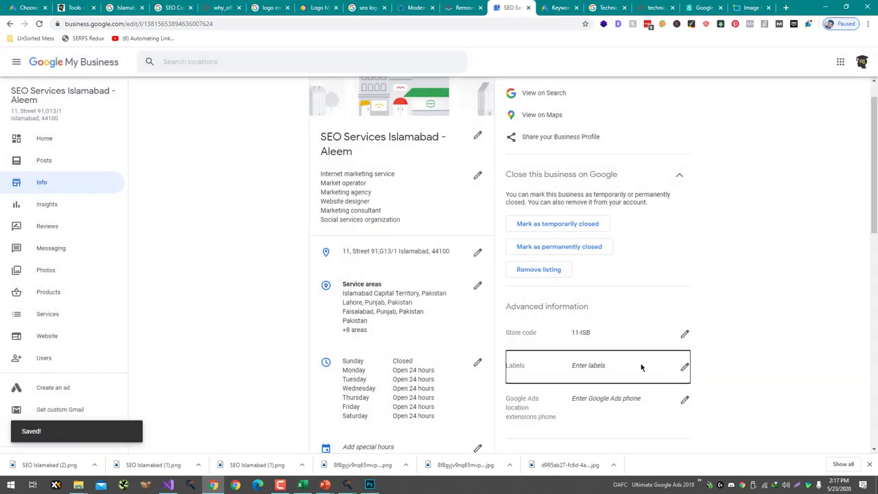
{"action": "left_click", "coordinate": [656, 368]}
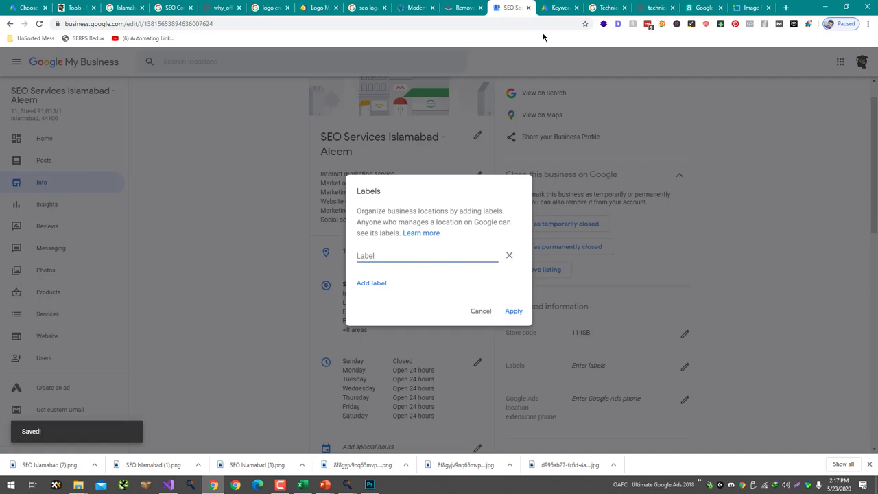
Add 'seo services in islamabad' and 'seo islamabad' as labels, copied from the Google Ads keyword ideas
{"action": "key", "text": "ctrl+Tab"}
{"action": "double_click", "coordinate": [98, 368]}
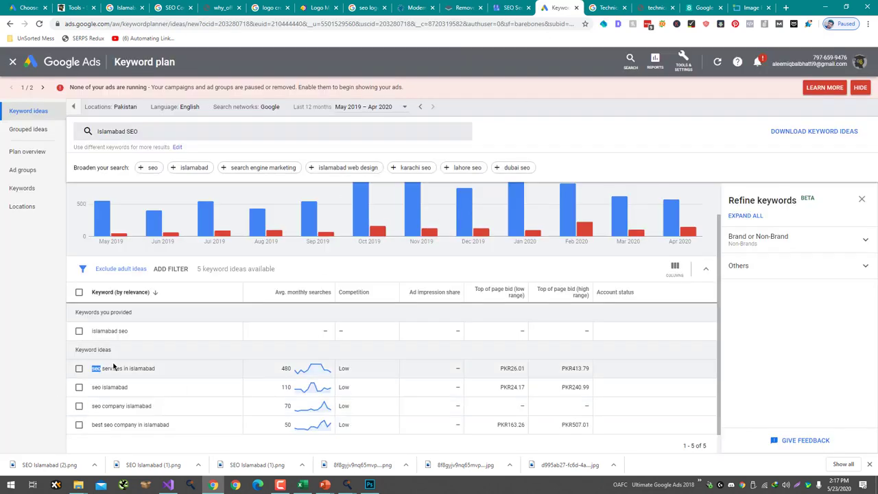
{"action": "triple_click", "coordinate": [116, 368]}
{"action": "key", "text": "ctrl+c"}
{"action": "left_click", "coordinate": [511, 7]}
{"action": "key", "text": "ctrl+v"}
{"action": "left_click", "coordinate": [371, 282]}
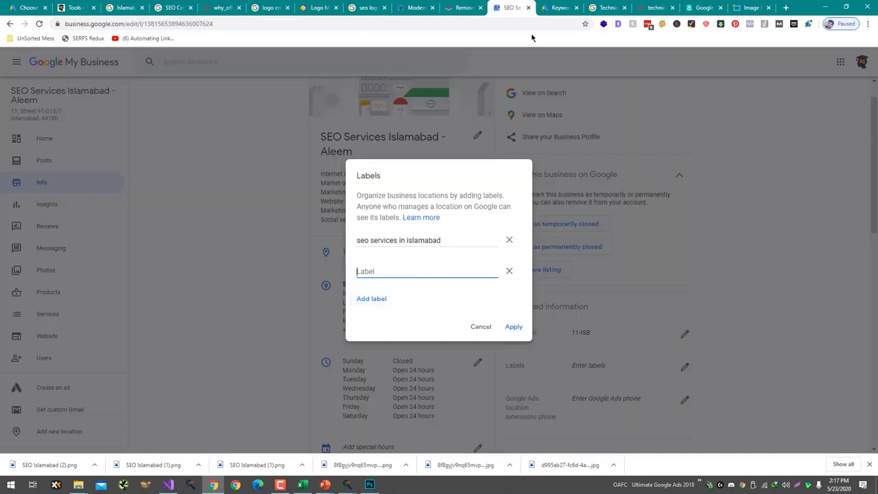
{"action": "left_click", "coordinate": [559, 7]}
{"action": "triple_click", "coordinate": [109, 387]}
{"action": "left_click", "coordinate": [504, 5]}
{"action": "key", "text": "ctrl+v"}
Add 'seo company islamabad' and 'best seo company in islamabad' labels, then save all four
{"action": "left_click", "coordinate": [559, 8]}
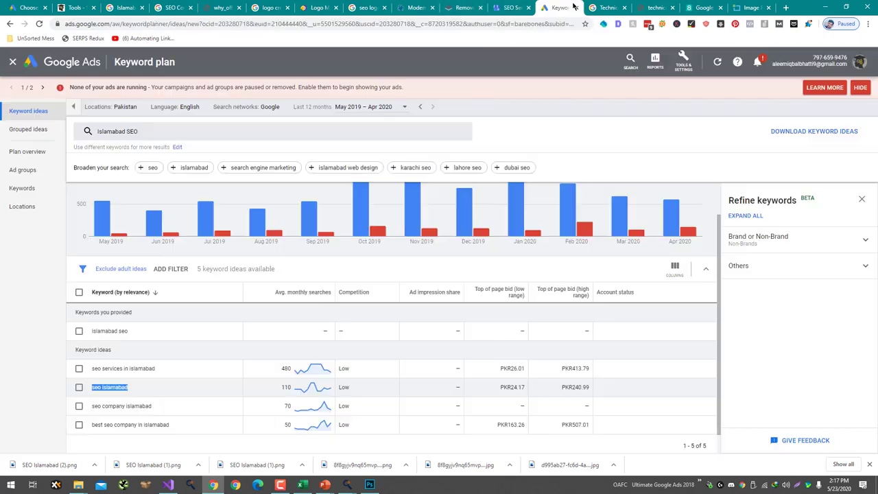
{"action": "double_click", "coordinate": [127, 405]}
{"action": "triple_click", "coordinate": [127, 406]}
{"action": "left_click", "coordinate": [511, 7]}
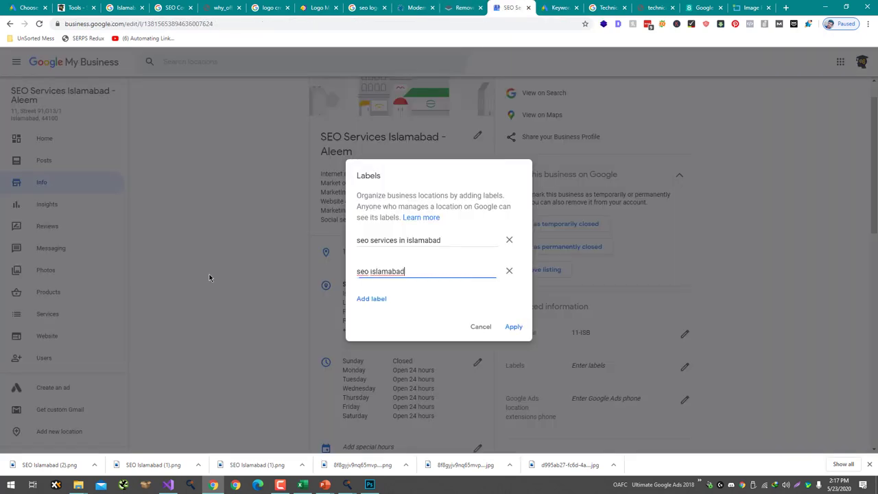
{"action": "left_click", "coordinate": [371, 299]}
{"action": "key", "text": "ctrl+v"}
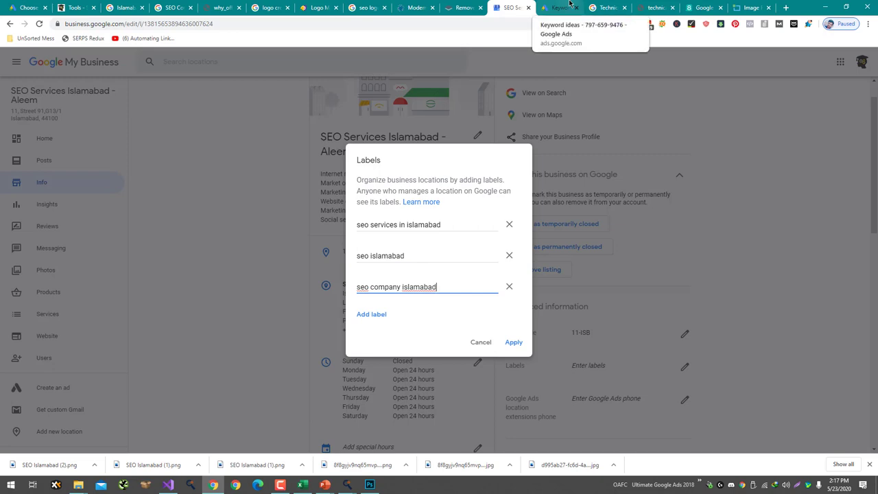
{"action": "left_click", "coordinate": [569, 5]}
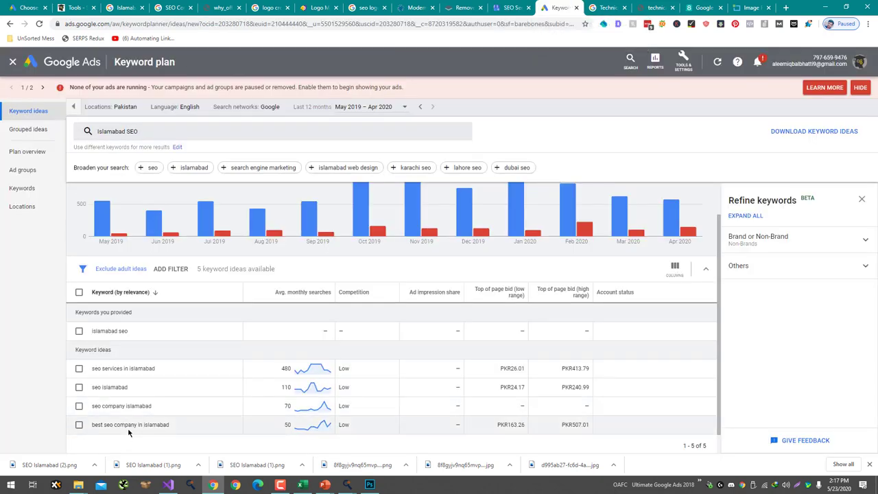
{"action": "triple_click", "coordinate": [129, 425]}
{"action": "left_click", "coordinate": [511, 7]}
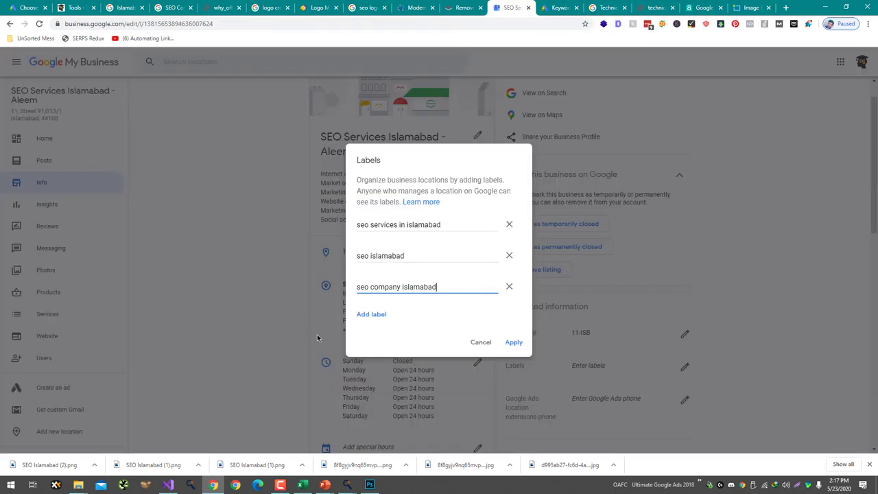
{"action": "left_click", "coordinate": [374, 313]}
{"action": "key", "text": "ctrl+v"}
{"action": "left_click", "coordinate": [513, 359]}
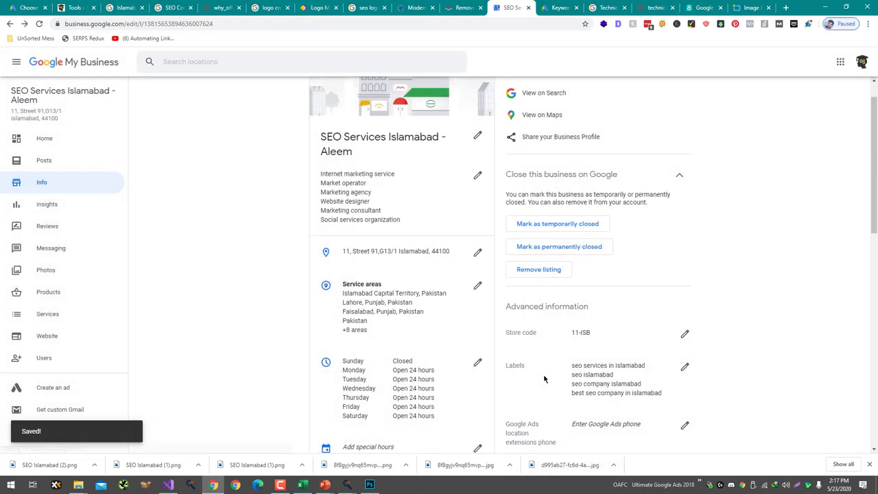
Check the saved labels on the Info page, then bring up the Internet marketing service services list
{"action": "scroll", "coordinate": [443, 329], "scroll_direction": "up", "scroll_amount": 1}
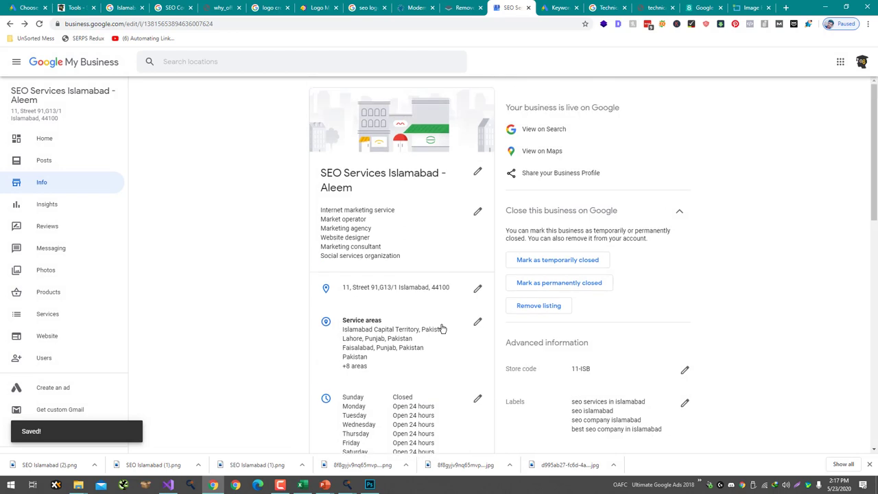
{"action": "scroll", "coordinate": [438, 338], "scroll_direction": "down", "scroll_amount": 3}
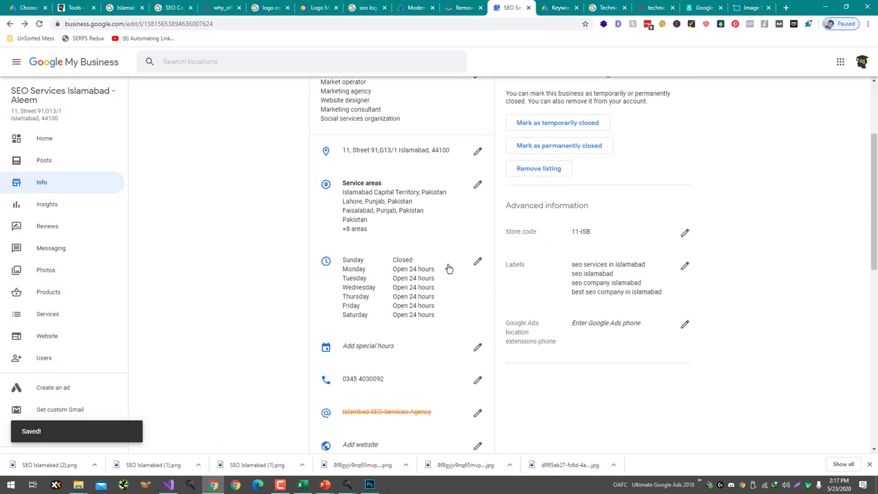
{"action": "scroll", "coordinate": [450, 266], "scroll_direction": "down", "scroll_amount": 5}
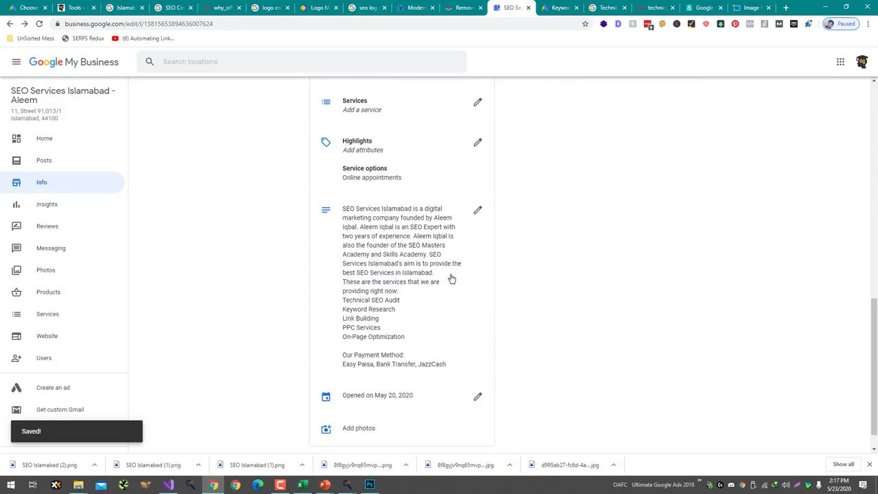
{"action": "scroll", "coordinate": [439, 226], "scroll_direction": "up", "scroll_amount": 2}
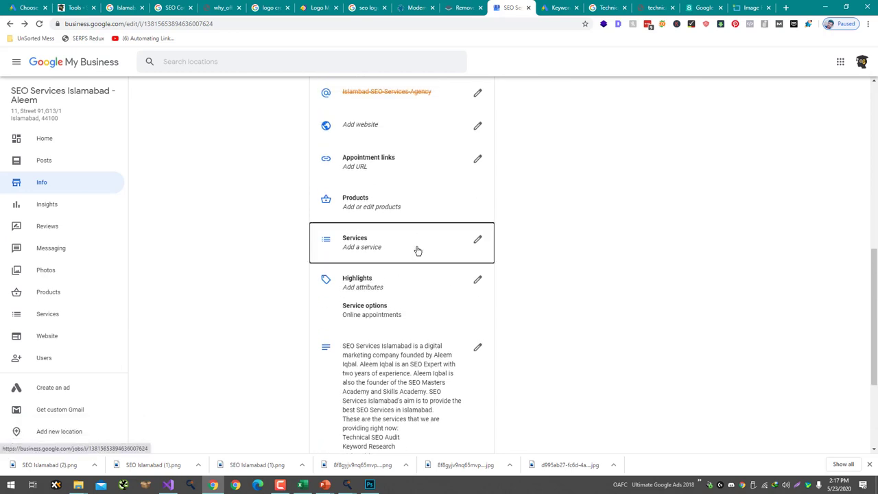
{"action": "left_click", "coordinate": [417, 251]}
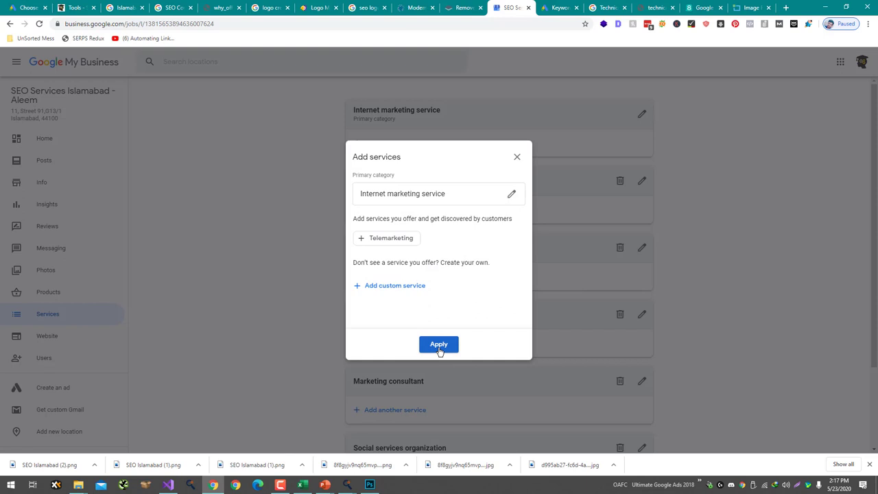
Add custom services Technical SEO, Keyword Research and Link Building
{"action": "left_click", "coordinate": [414, 287]}
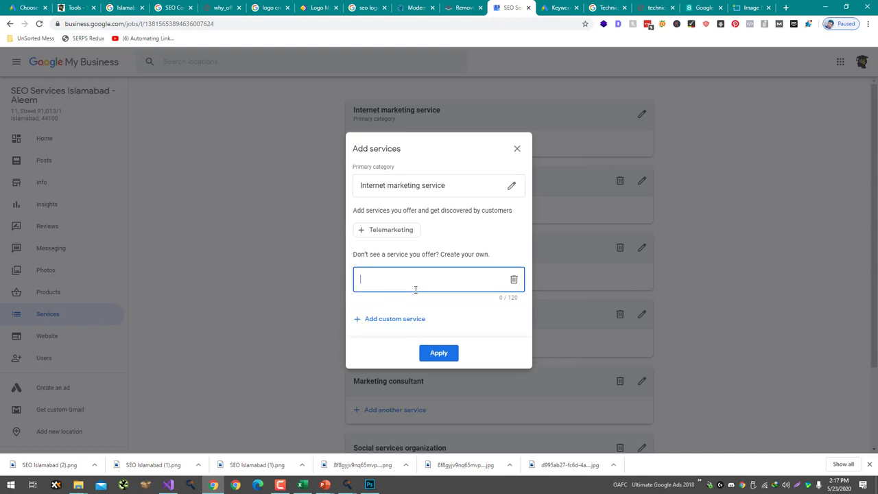
{"action": "type", "text": "Technical SEO"}
{"action": "left_click", "coordinate": [418, 318]}
{"action": "type", "text": "Keyword Research"}
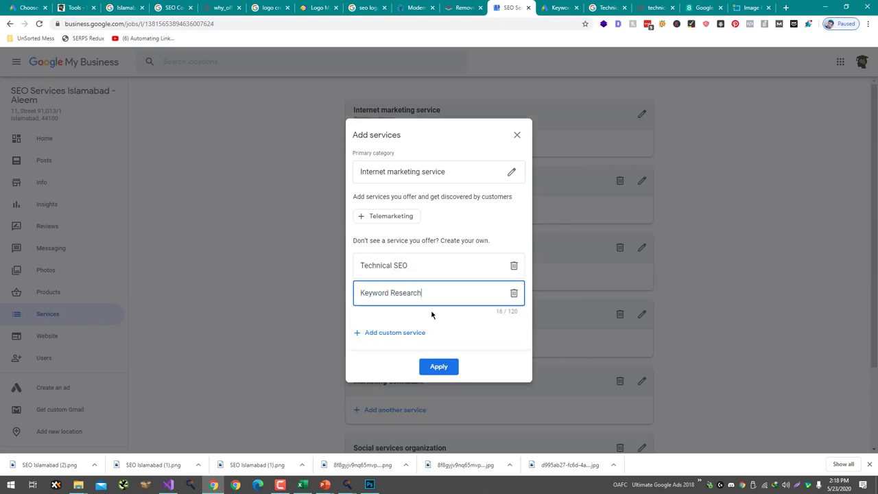
{"action": "left_click", "coordinate": [404, 332]}
{"action": "type", "text": "L"}
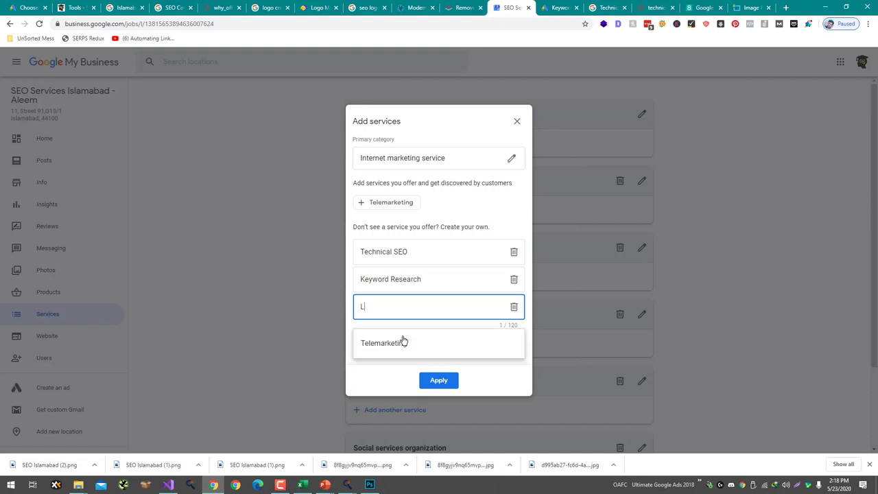
{"action": "type", "text": "ink Building"}
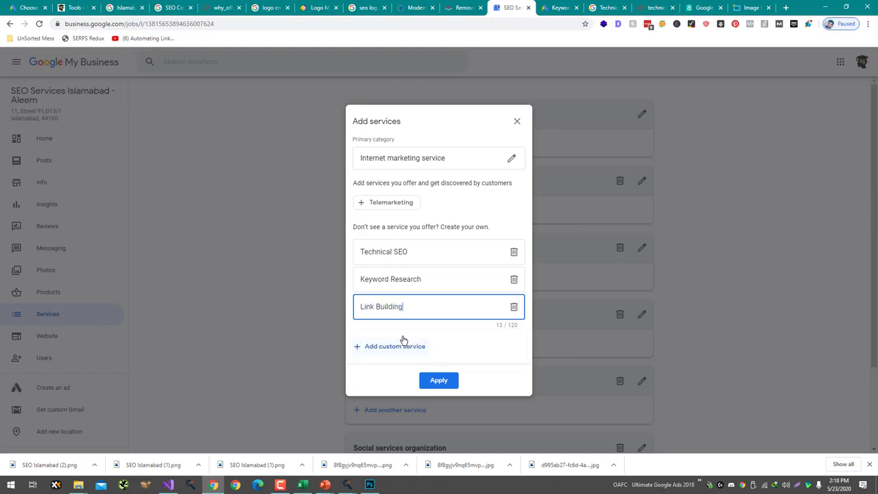
Add custom services PPC, Off Page SEO and On Page SEO, then save all six
{"action": "left_click", "coordinate": [394, 344]}
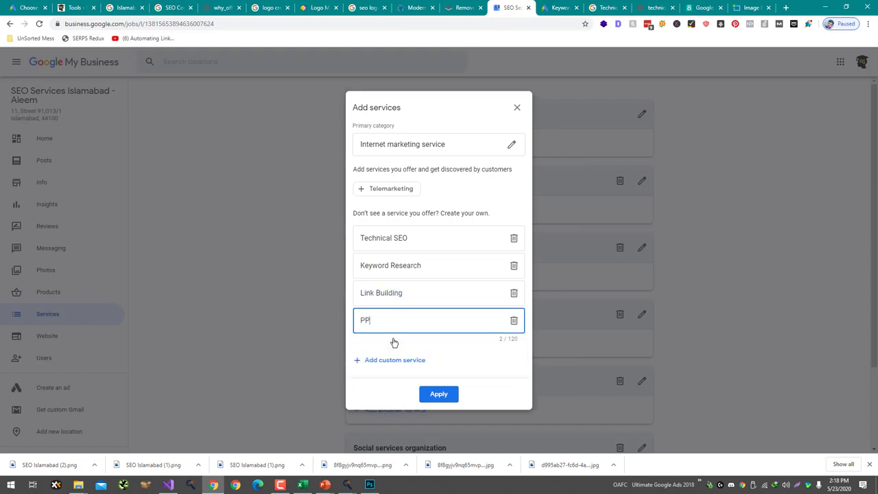
{"action": "type", "text": "PPC"}
{"action": "left_click", "coordinate": [400, 360]}
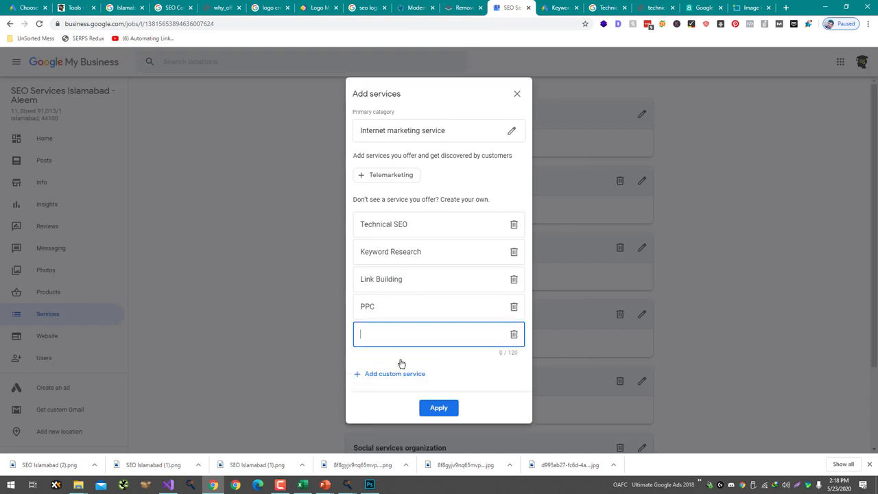
{"action": "type", "text": "Off Page SEO"}
{"action": "left_click", "coordinate": [411, 374]}
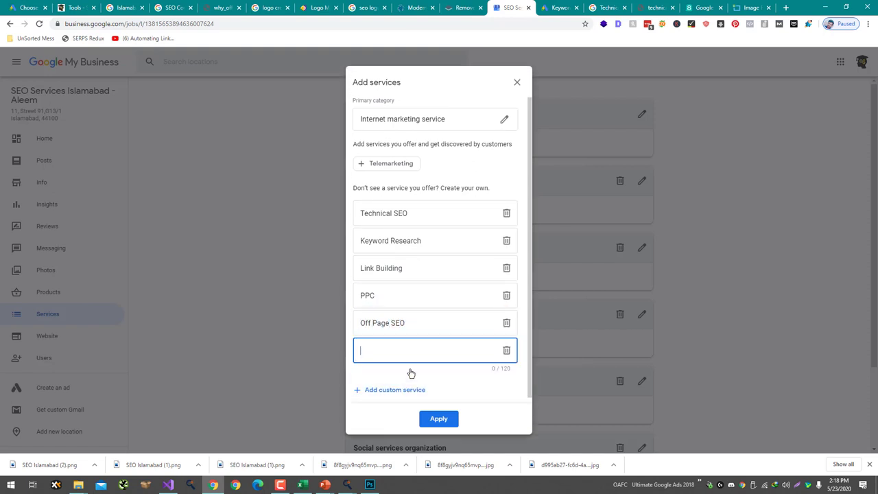
{"action": "type", "text": "On Page SEO"}
{"action": "left_click", "coordinate": [439, 419]}
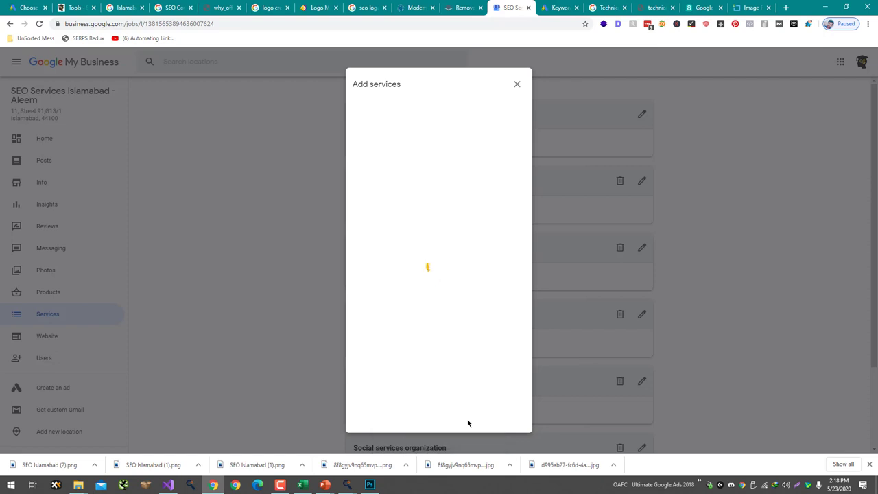
Give Website designer the Application development, Mobile app development and Software development services
{"action": "scroll", "coordinate": [354, 295], "scroll_direction": "down", "scroll_amount": 3}
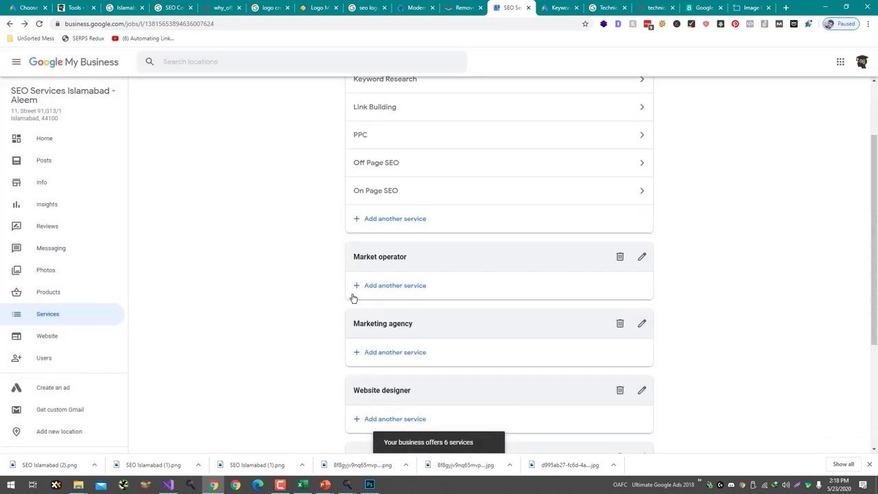
{"action": "scroll", "coordinate": [355, 306], "scroll_direction": "down", "scroll_amount": 5}
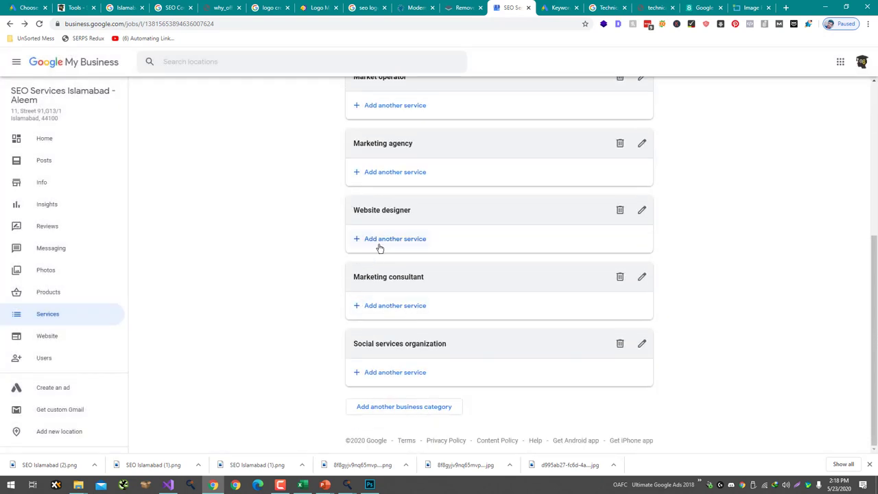
{"action": "left_click", "coordinate": [378, 240]}
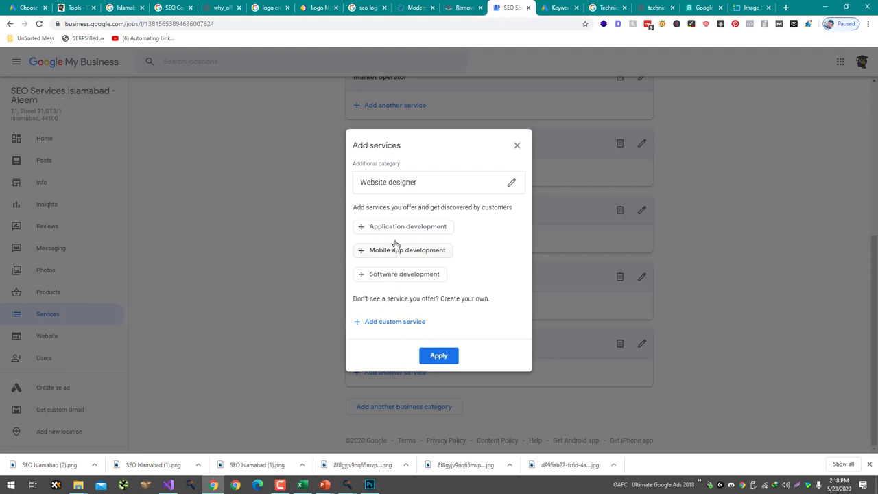
{"action": "left_click", "coordinate": [396, 232]}
{"action": "left_click", "coordinate": [402, 250]}
{"action": "left_click", "coordinate": [405, 274]}
{"action": "left_click", "coordinate": [439, 354]}
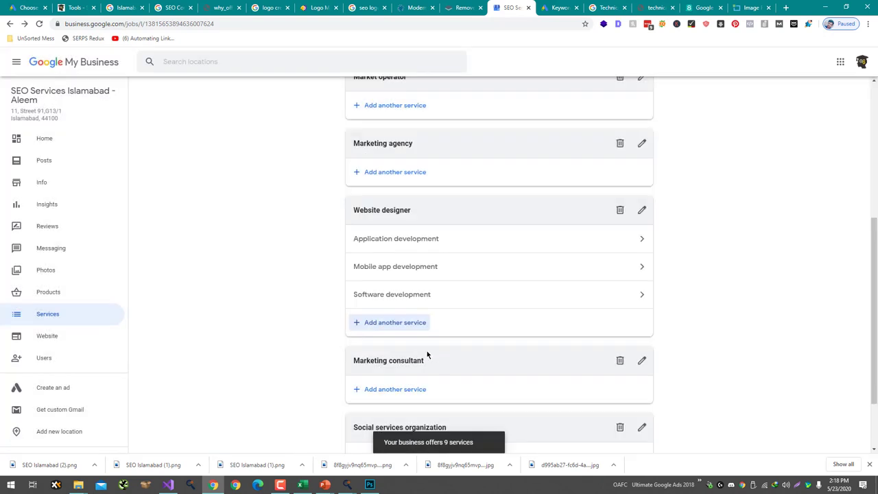
Add a custom 'SEO Consultancy' service under Marketing consultant and save it
{"action": "scroll", "coordinate": [426, 354], "scroll_direction": "down", "scroll_amount": 1}
{"action": "left_click", "coordinate": [408, 306]}
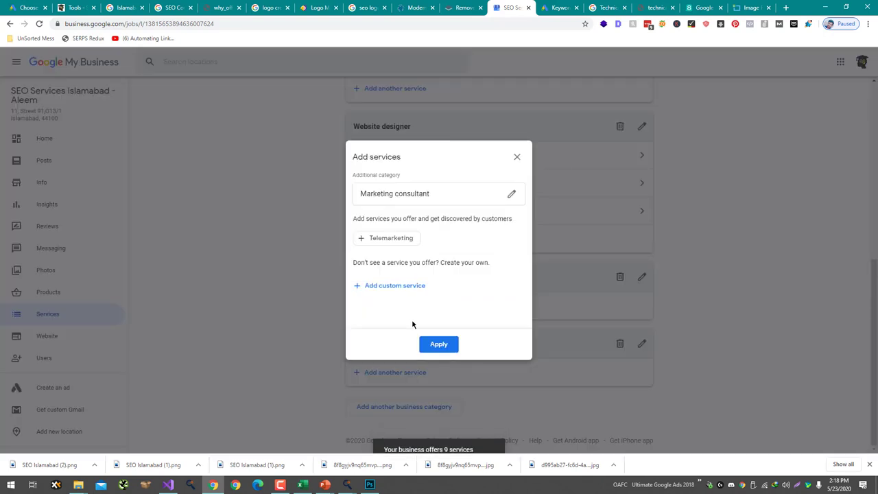
{"action": "left_click", "coordinate": [404, 286]}
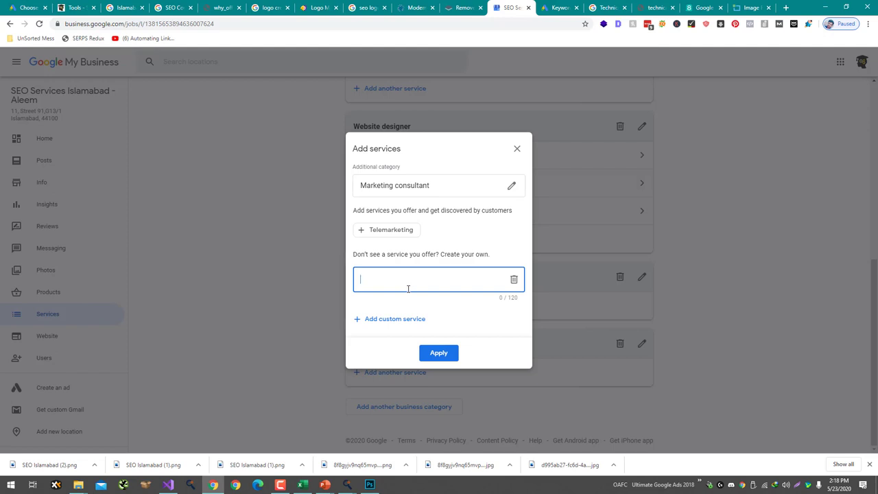
{"action": "type", "text": "Marketing Training"}
{"action": "key", "text": "BackSpace"}
{"action": "double_click", "coordinate": [411, 280]}
{"action": "type", "text": "Consultance"}
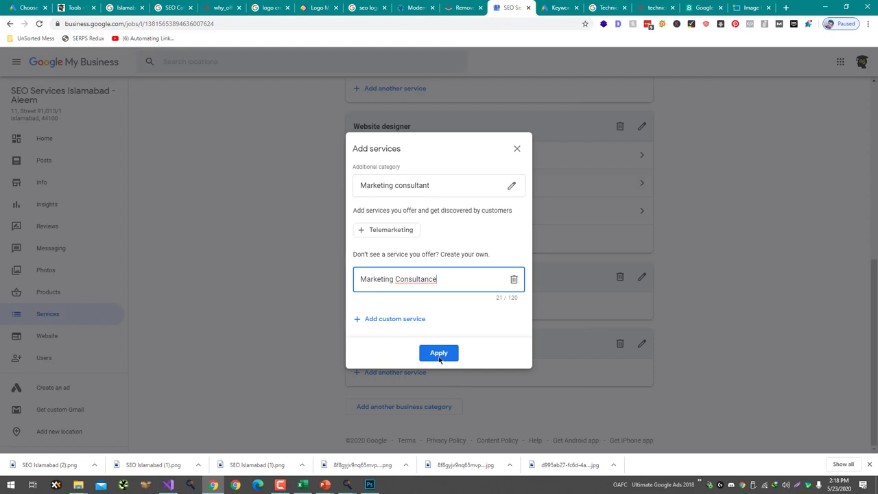
{"action": "right_click", "coordinate": [437, 280]}
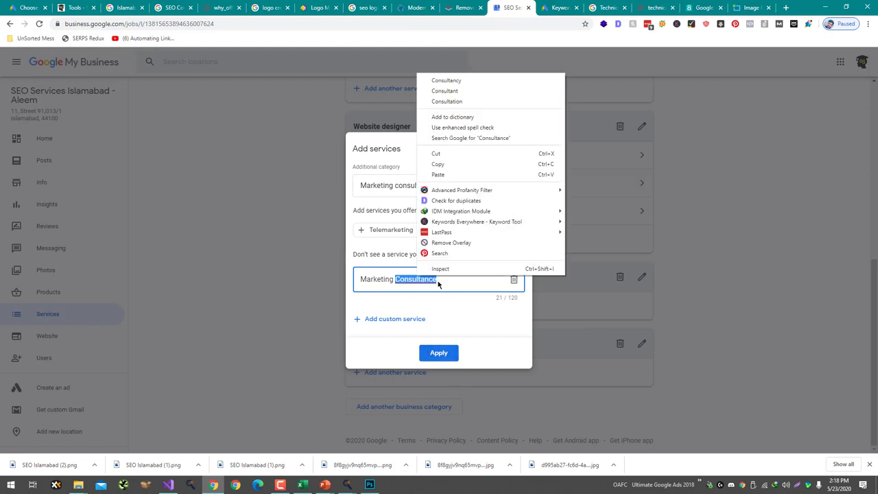
{"action": "left_click", "coordinate": [500, 80]}
{"action": "double_click", "coordinate": [383, 277]}
{"action": "type", "text": "SEO"}
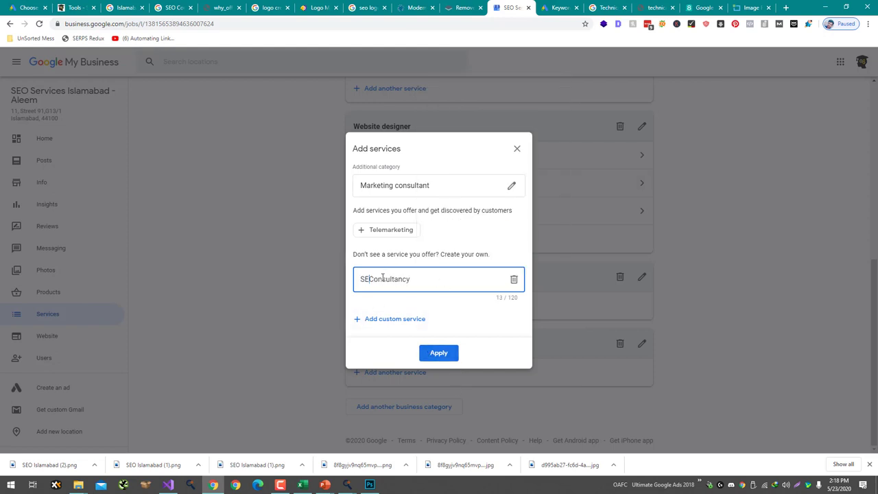
{"action": "left_click", "coordinate": [440, 352]}
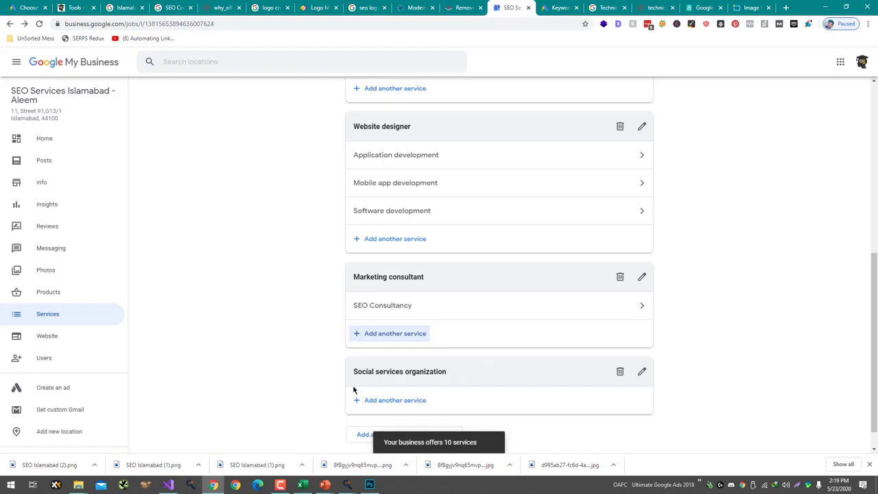
{"action": "left_click", "coordinate": [360, 400]}
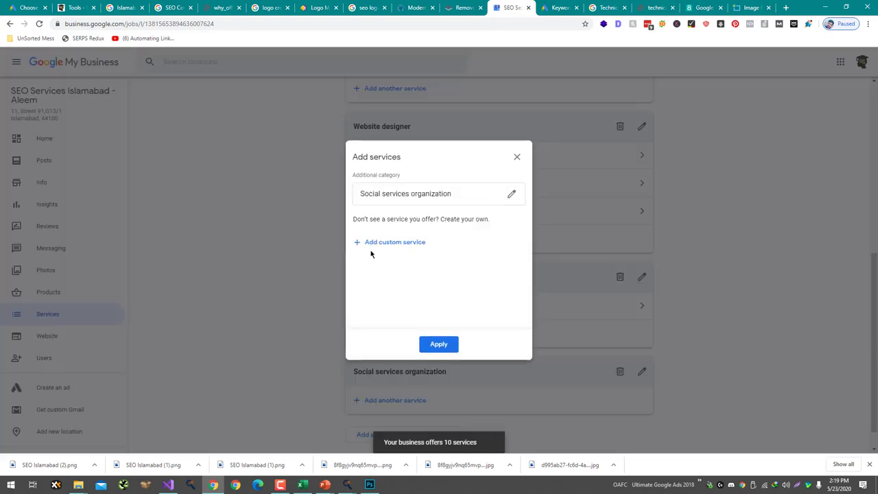
{"action": "left_click", "coordinate": [387, 242]}
{"action": "type", "text": "Twitter"}
{"action": "left_click", "coordinate": [389, 282]}
{"action": "type", "text": "Facebook"}
{"action": "left_click", "coordinate": [396, 311]}
{"action": "type", "text": "Y"}
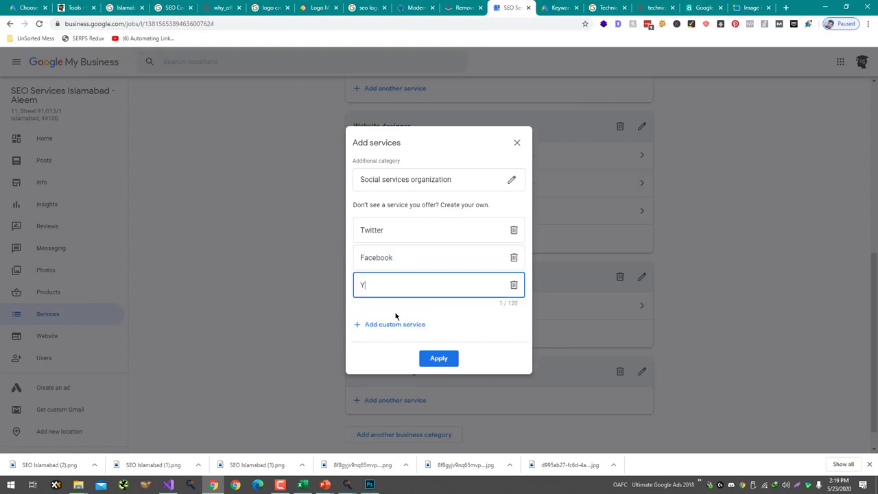
{"action": "type", "text": "outube"}
{"action": "left_click", "coordinate": [402, 323]}
{"action": "type", "text": "Pinterest"}
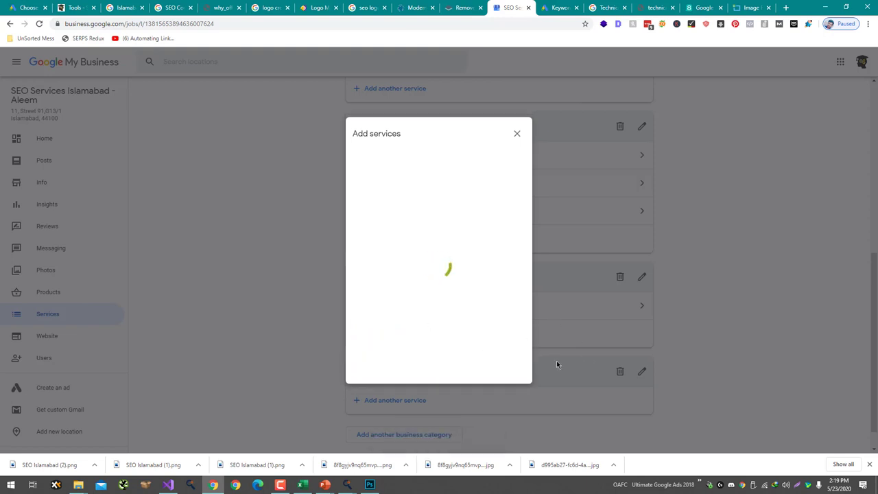
{"action": "scroll", "coordinate": [555, 364], "scroll_direction": "up", "scroll_amount": 2}
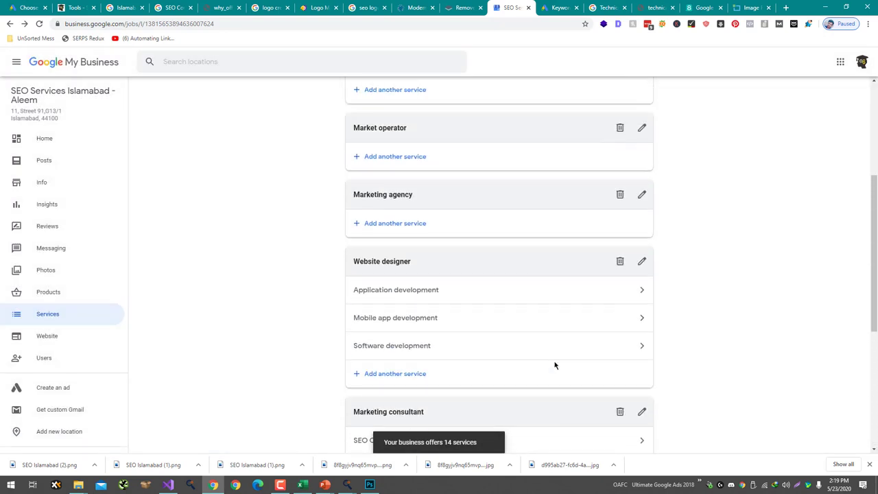
{"action": "left_click", "coordinate": [406, 314]}
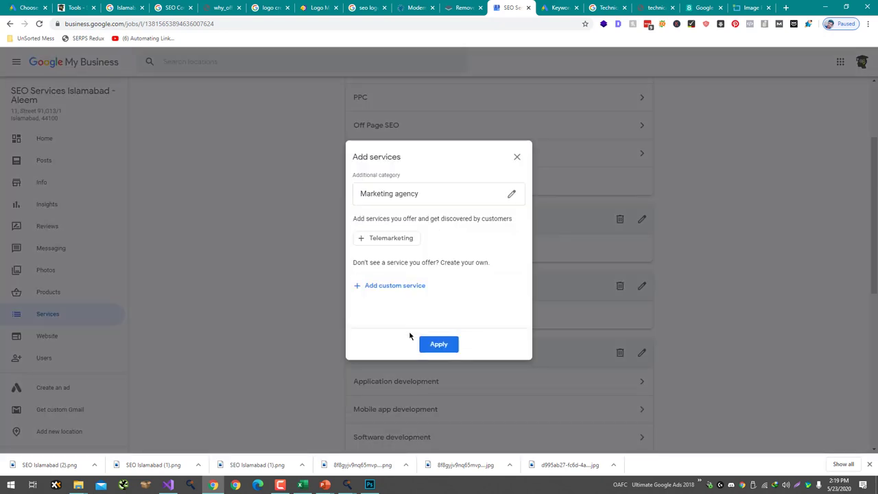
{"action": "left_click", "coordinate": [403, 287]}
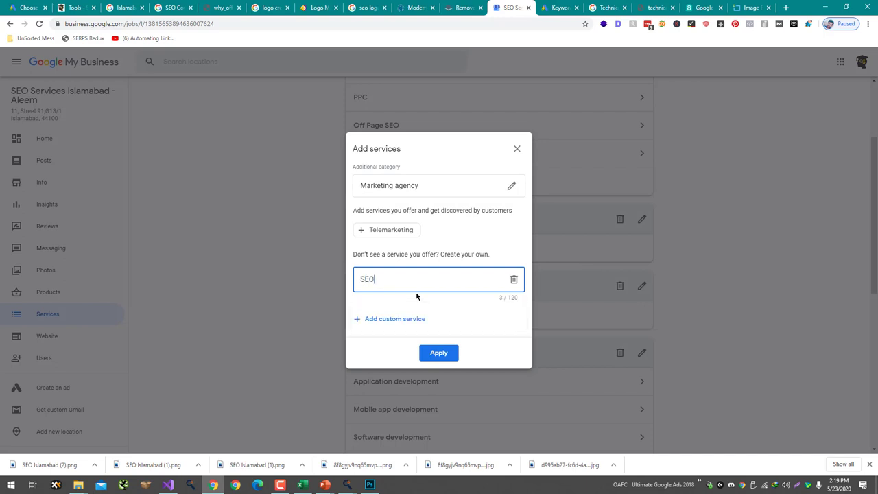
{"action": "left_click", "coordinate": [417, 318]}
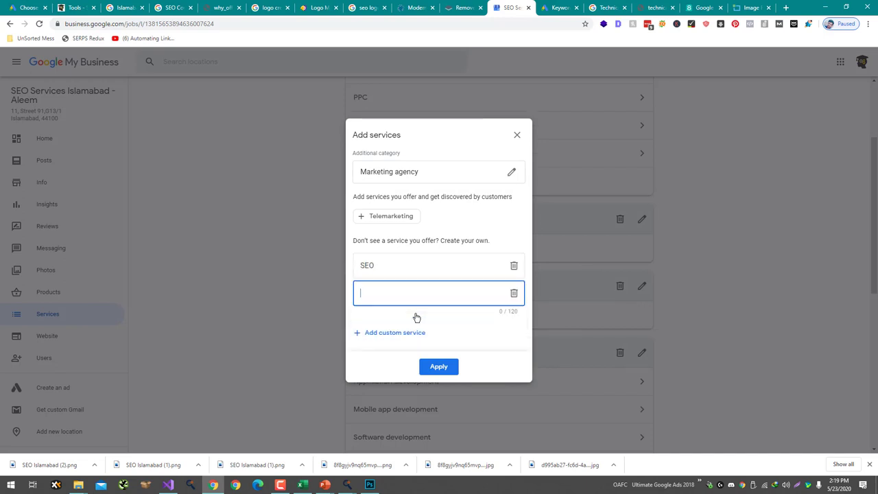
{"action": "left_click", "coordinate": [411, 333]}
{"action": "type", "text": "Local SEO"}
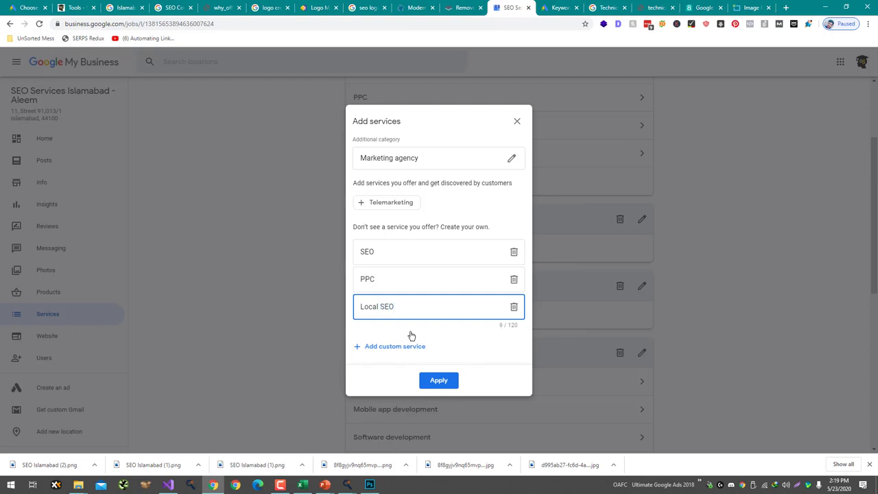
{"action": "left_click", "coordinate": [413, 355]}
{"action": "type", "text": "Technica"}
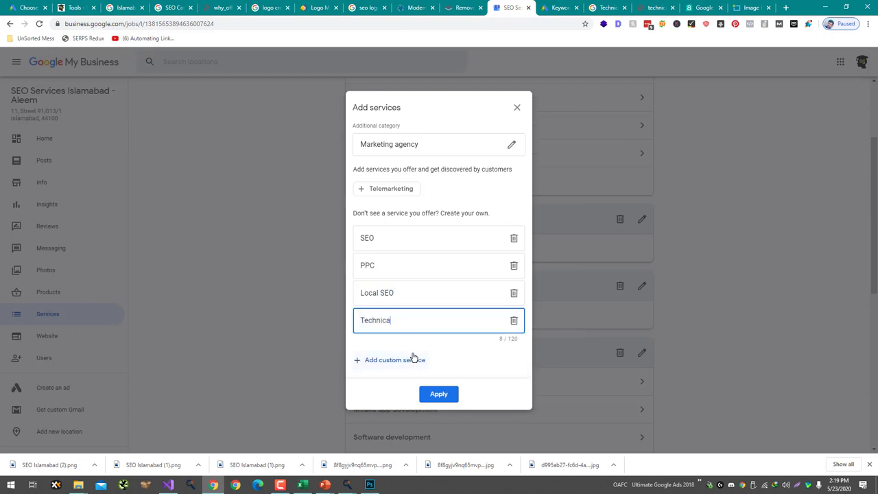
{"action": "left_click", "coordinate": [437, 395]}
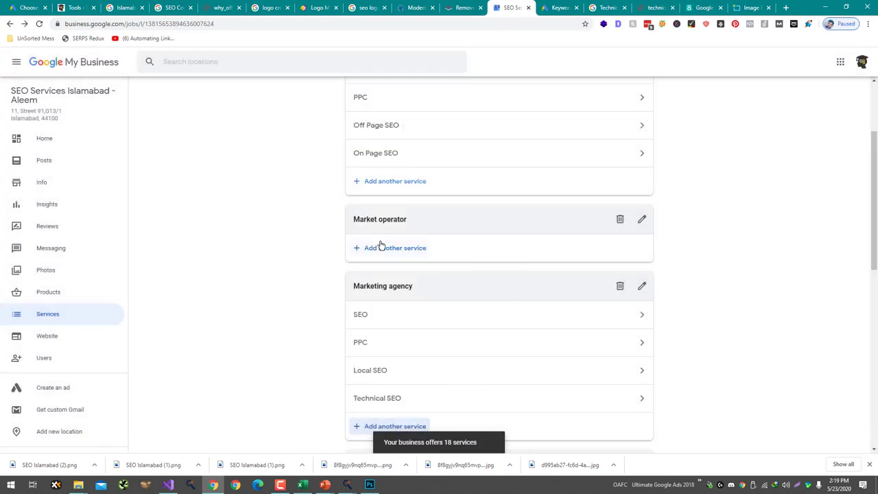
{"action": "left_click", "coordinate": [379, 248]}
{"action": "left_click", "coordinate": [384, 254]}
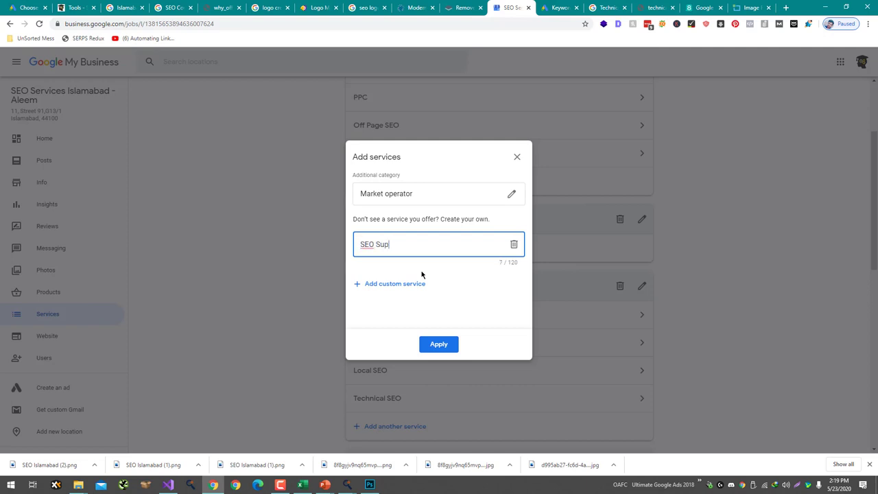
{"action": "left_click", "coordinate": [444, 344]}
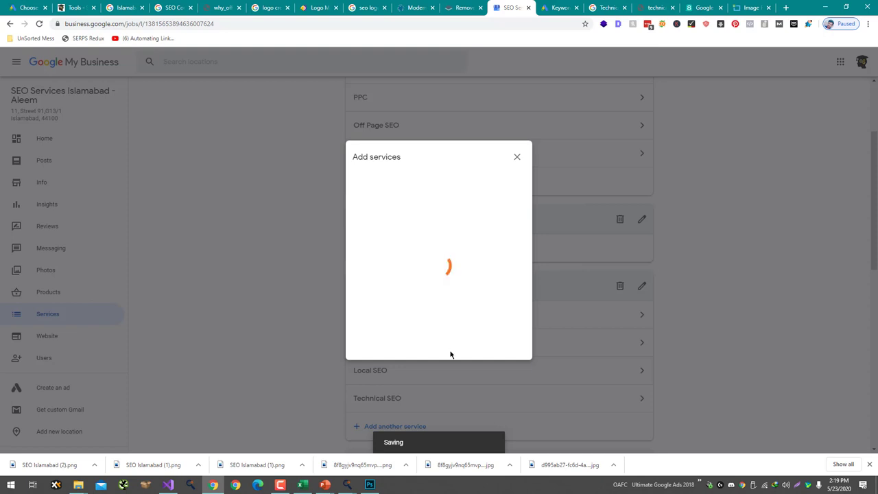
{"action": "scroll", "coordinate": [442, 341], "scroll_direction": "down", "scroll_amount": 7}
{"action": "scroll", "coordinate": [460, 412], "scroll_direction": "up", "scroll_amount": 10}
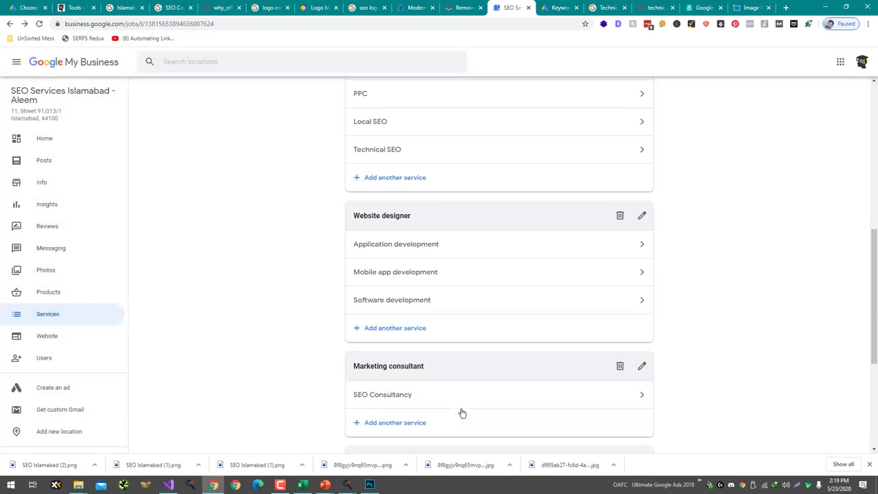
Visit the Products, Photos, Messaging, Reviews and Insights pages in turn, ending on Info
{"action": "left_click", "coordinate": [92, 295]}
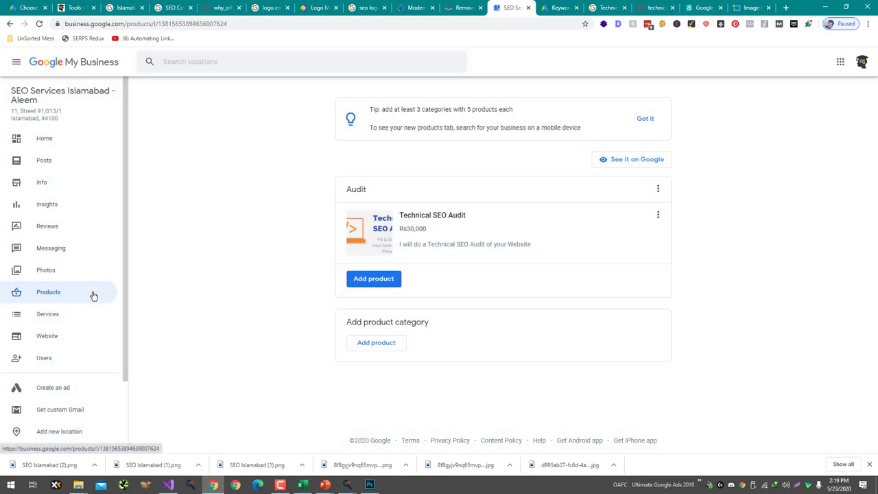
{"action": "left_click", "coordinate": [85, 274]}
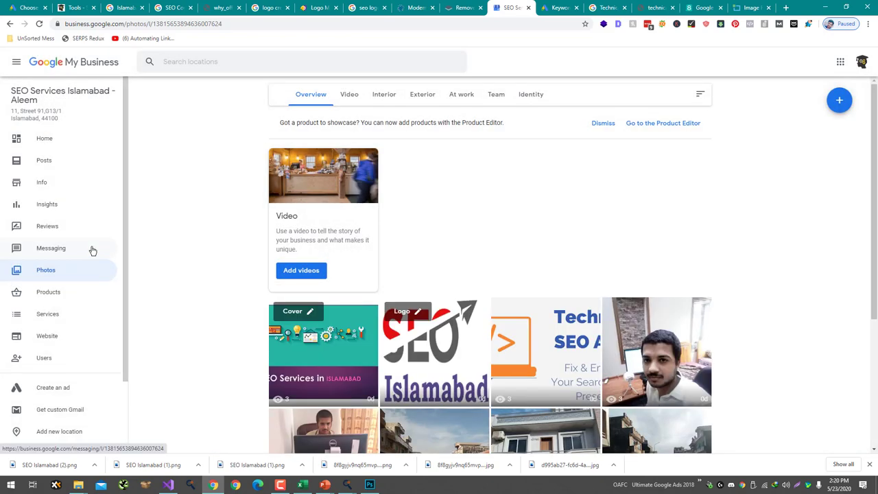
{"action": "left_click", "coordinate": [92, 250]}
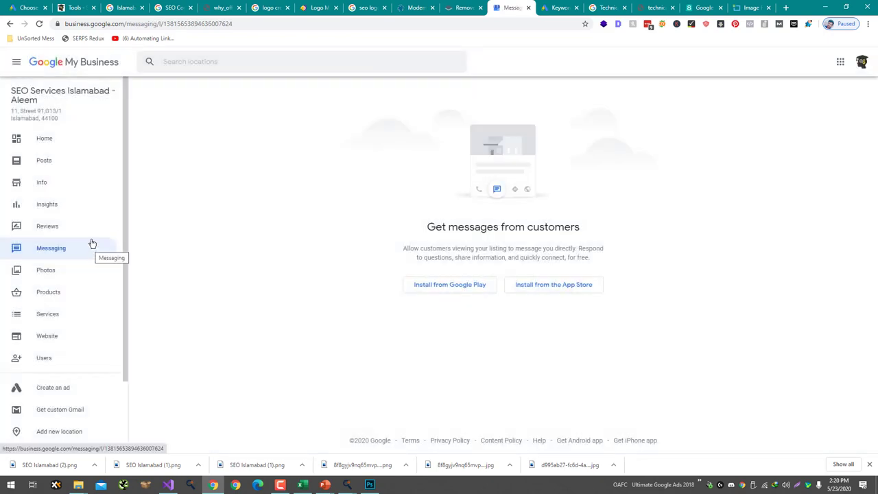
{"action": "left_click", "coordinate": [88, 234]}
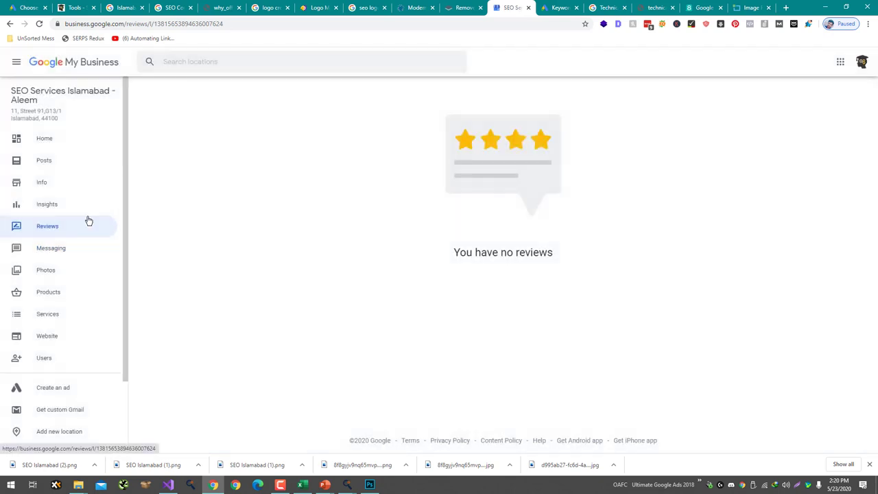
{"action": "left_click", "coordinate": [91, 205]}
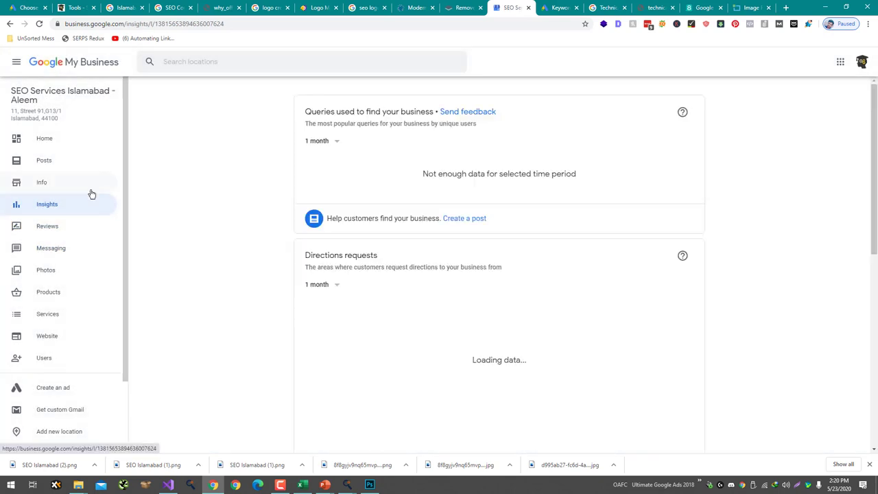
{"action": "left_click", "coordinate": [90, 190]}
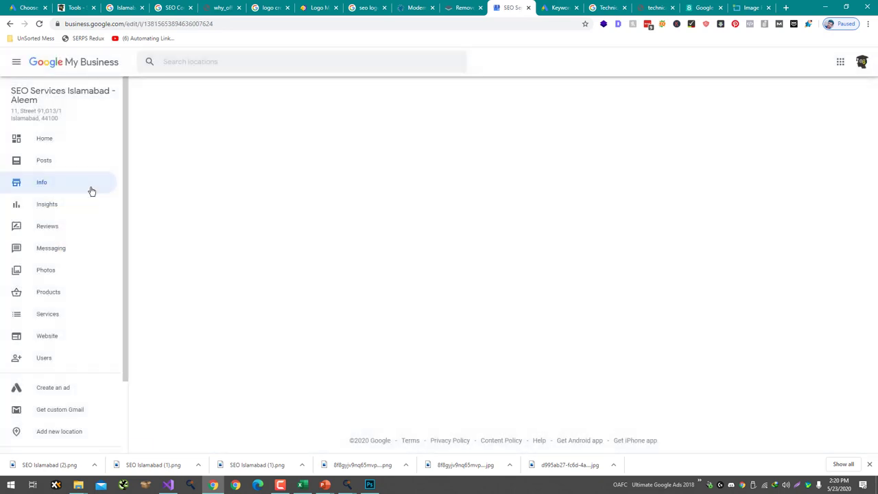
{"action": "scroll", "coordinate": [292, 304], "scroll_direction": "down", "scroll_amount": 2}
{"action": "scroll", "coordinate": [292, 304], "scroll_direction": "down", "scroll_amount": 2}
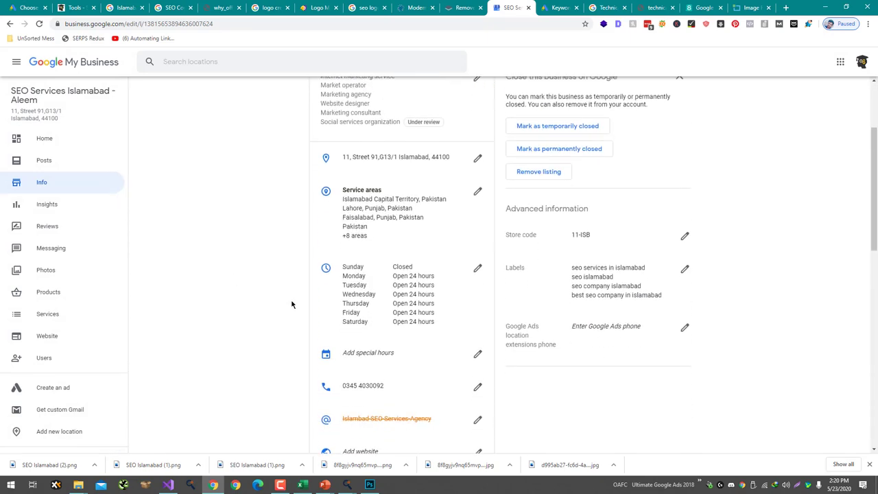
{"action": "scroll", "coordinate": [291, 304], "scroll_direction": "up", "scroll_amount": 2}
{"action": "scroll", "coordinate": [291, 304], "scroll_direction": "down", "scroll_amount": 2}
{"action": "scroll", "coordinate": [291, 305], "scroll_direction": "down", "scroll_amount": 6}
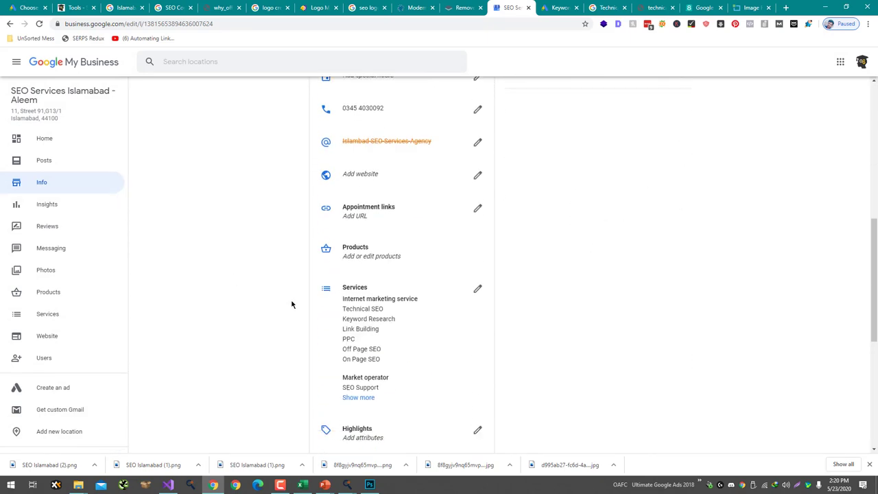
{"action": "scroll", "coordinate": [292, 304], "scroll_direction": "down", "scroll_amount": 2}
{"action": "scroll", "coordinate": [291, 305], "scroll_direction": "up", "scroll_amount": 7}
{"action": "scroll", "coordinate": [291, 304], "scroll_direction": "up", "scroll_amount": 3}
{"action": "scroll", "coordinate": [292, 305], "scroll_direction": "down", "scroll_amount": 1}
{"action": "scroll", "coordinate": [292, 306], "scroll_direction": "up", "scroll_amount": 1}
{"action": "scroll", "coordinate": [293, 306], "scroll_direction": "down", "scroll_amount": 3}
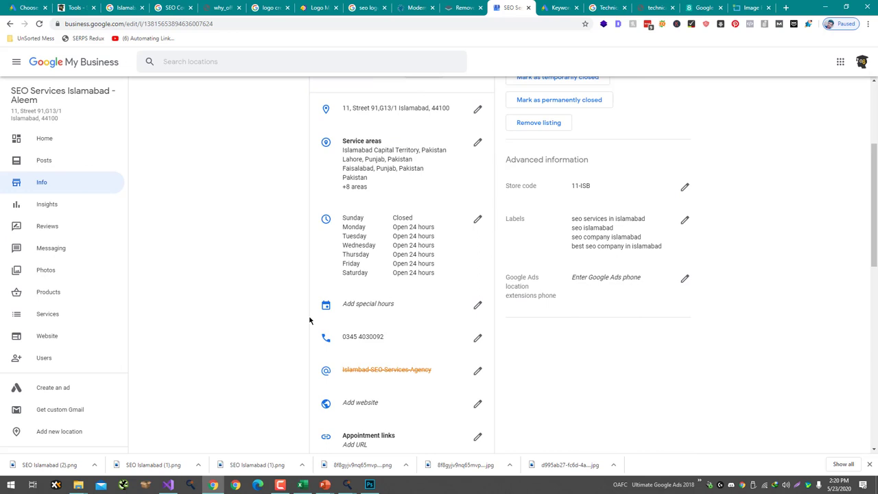
Save the business phone as the Google Ads location extensions phone, then move to Insights
{"action": "left_click", "coordinate": [684, 280]}
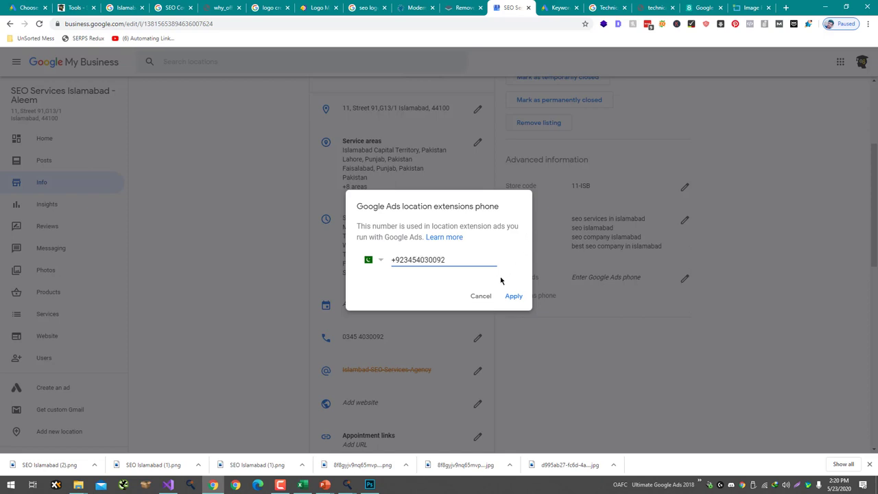
{"action": "left_click", "coordinate": [513, 296]}
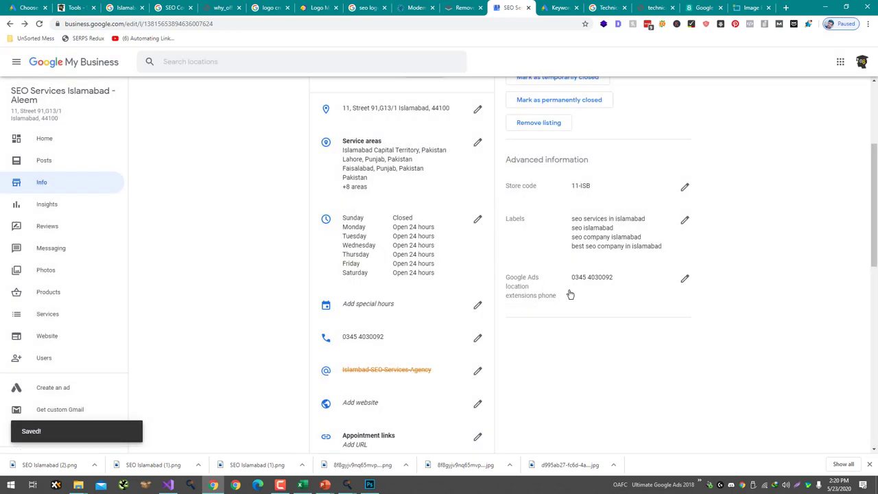
{"action": "scroll", "coordinate": [597, 277], "scroll_direction": "up", "scroll_amount": 2}
{"action": "scroll", "coordinate": [823, 304], "scroll_direction": "up", "scroll_amount": 1}
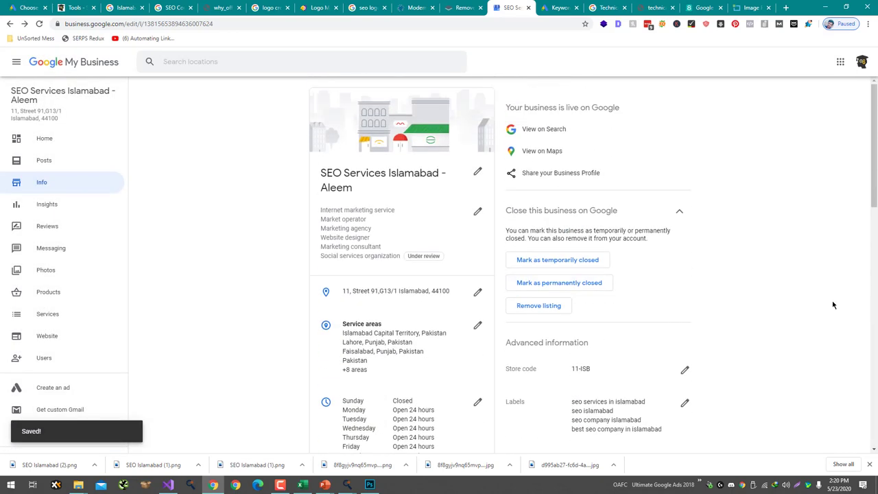
{"action": "scroll", "coordinate": [834, 304], "scroll_direction": "down", "scroll_amount": 10}
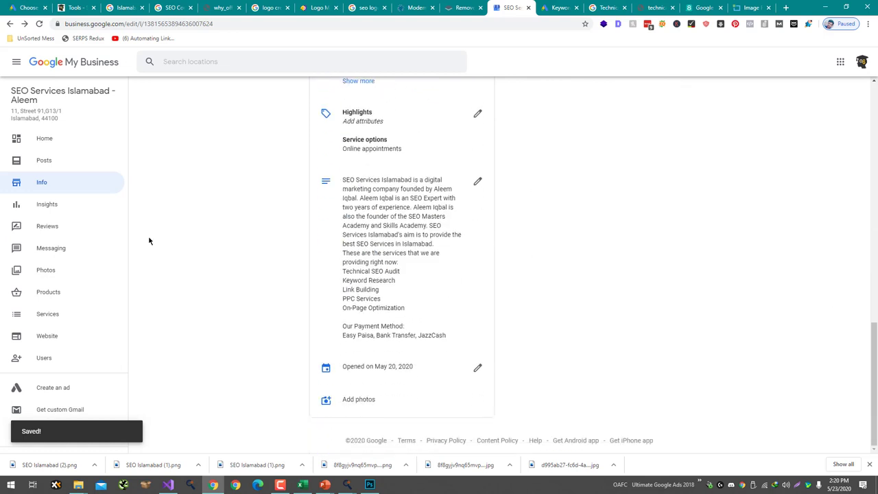
{"action": "left_click", "coordinate": [75, 206]}
Go from Reviews to the Website editor and scroll through the seo-services-islamabad-aleem draft preview
{"action": "left_click", "coordinate": [73, 228]}
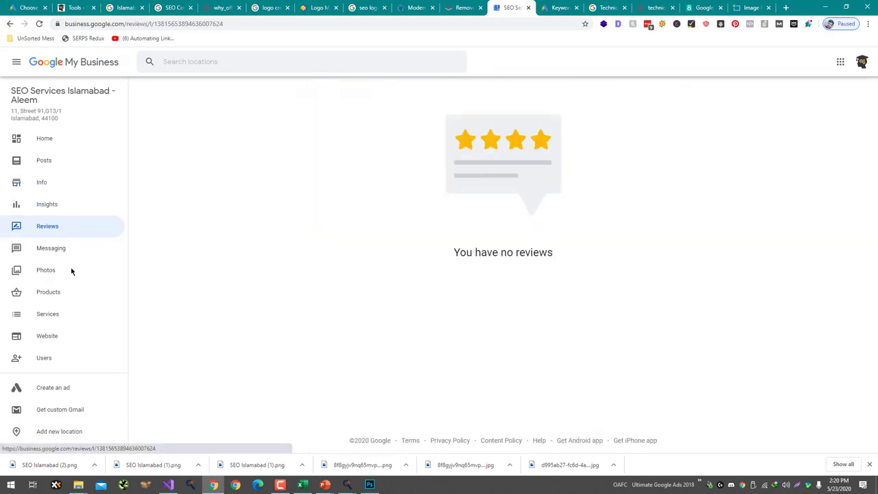
{"action": "left_click", "coordinate": [70, 339]}
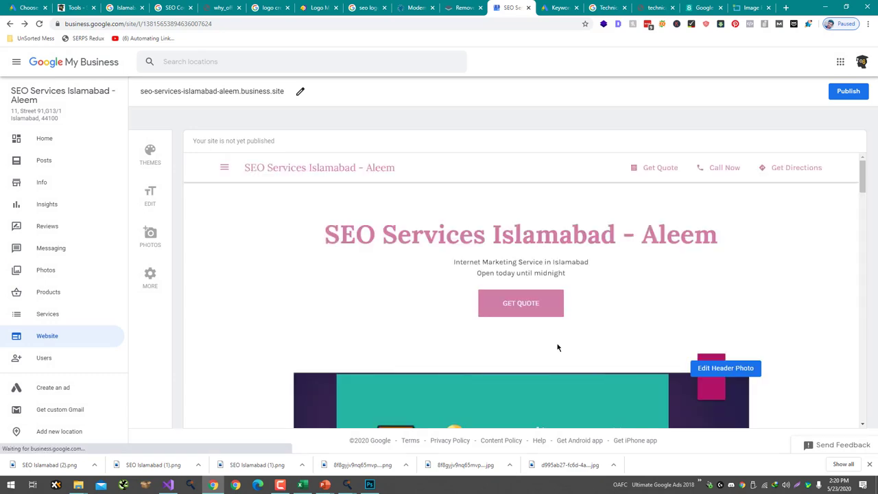
{"action": "scroll", "coordinate": [524, 304], "scroll_direction": "down", "scroll_amount": 5}
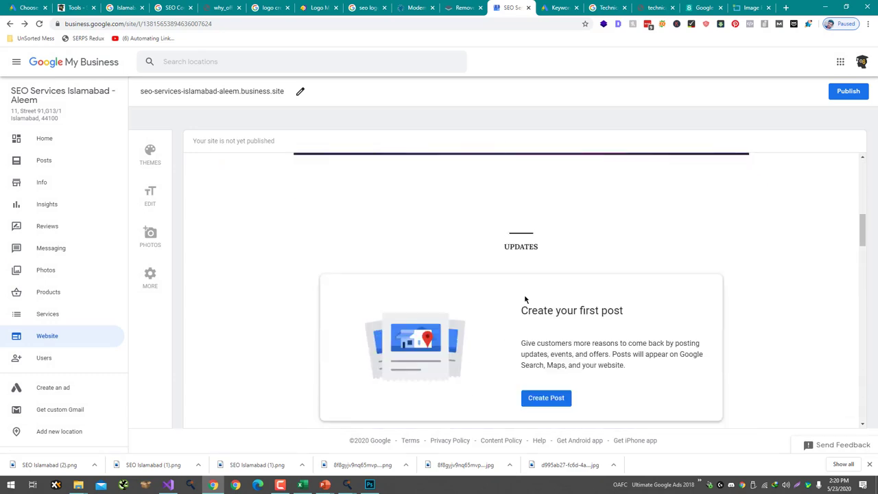
{"action": "scroll", "coordinate": [525, 299], "scroll_direction": "down", "scroll_amount": 10}
{"action": "scroll", "coordinate": [525, 299], "scroll_direction": "down", "scroll_amount": 8}
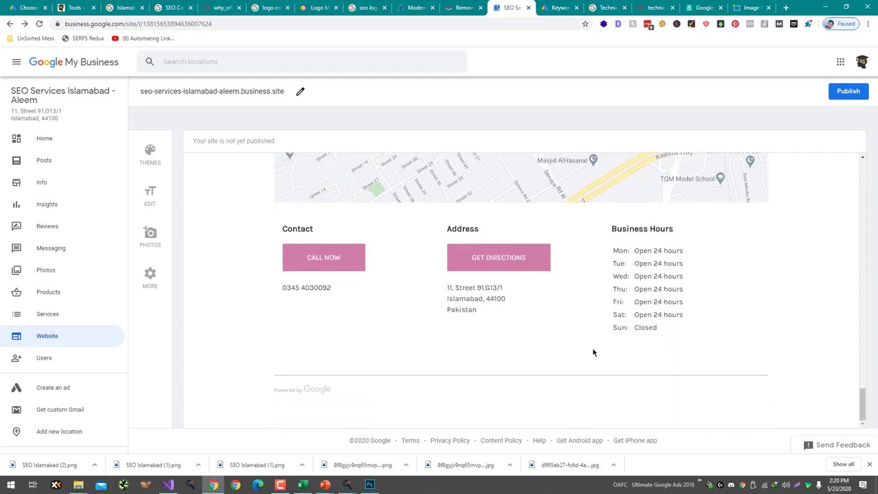
{"action": "scroll", "coordinate": [649, 343], "scroll_direction": "up", "scroll_amount": 6}
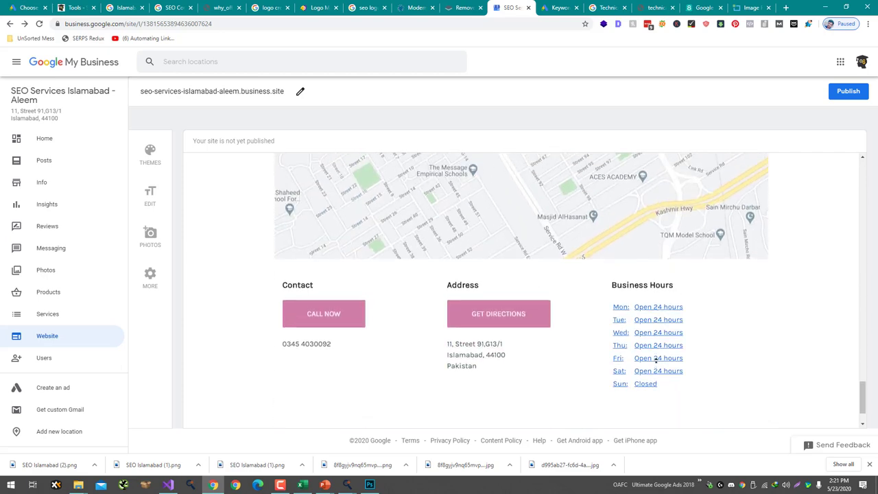
{"action": "scroll", "coordinate": [645, 291], "scroll_direction": "up", "scroll_amount": 10}
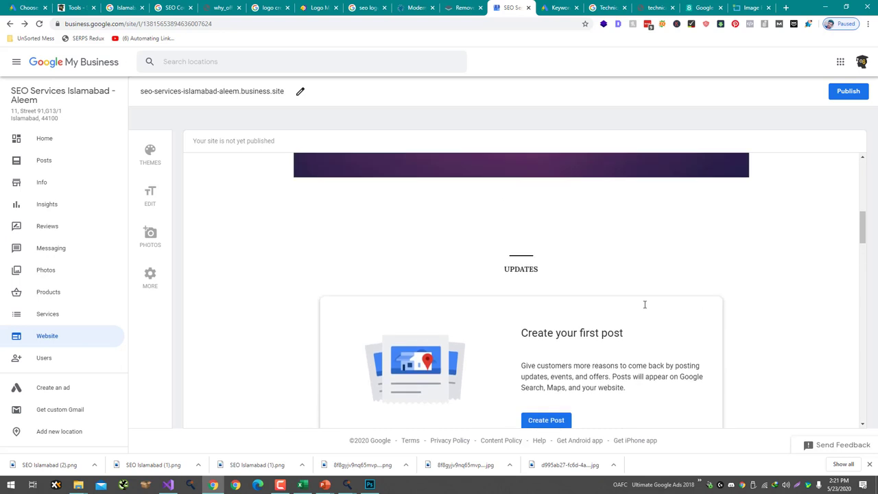
Change the site address to seo-services-islamabad.business.site, publish the website, and view it live
{"action": "left_click", "coordinate": [300, 96]}
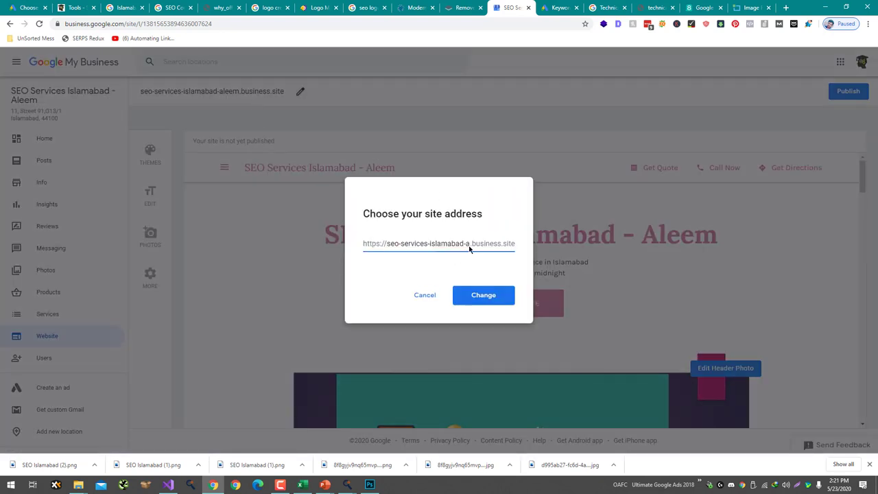
{"action": "left_click_drag", "start_coordinate": [463, 244], "coordinate": [626, 242]}
{"action": "key", "text": "BackSpace"}
{"action": "left_click", "coordinate": [473, 302]}
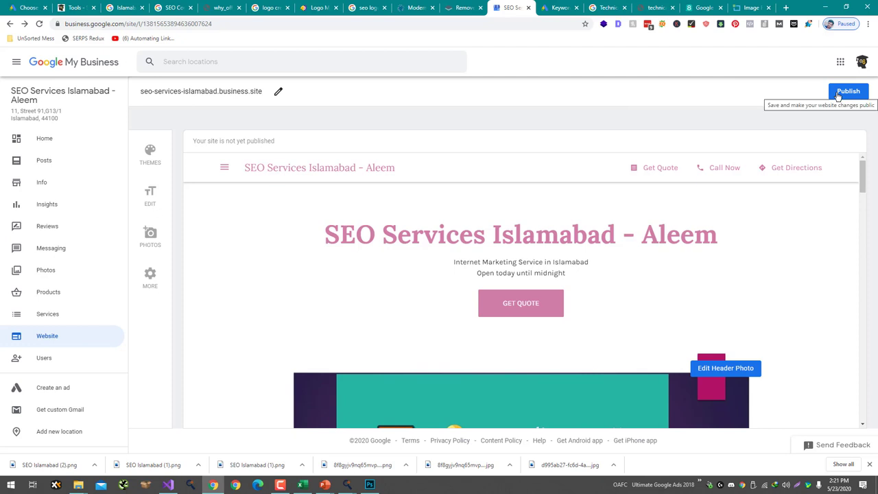
{"action": "left_click", "coordinate": [838, 96]}
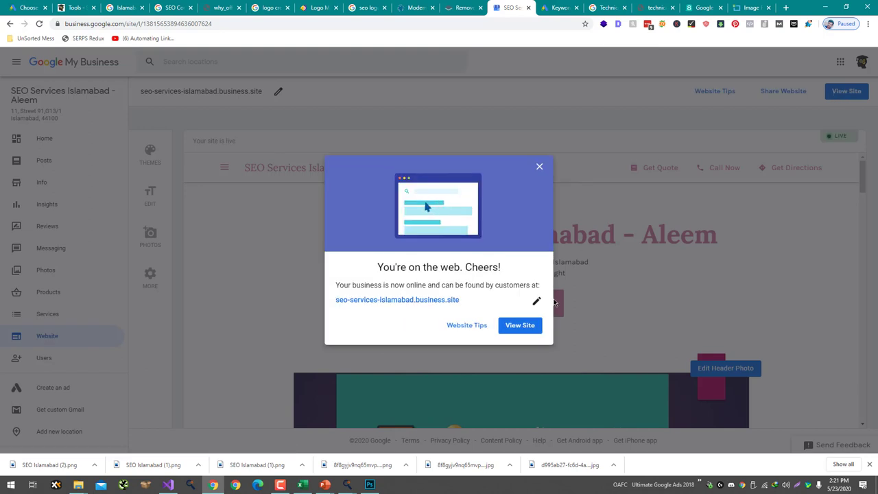
{"action": "left_click", "coordinate": [520, 325]}
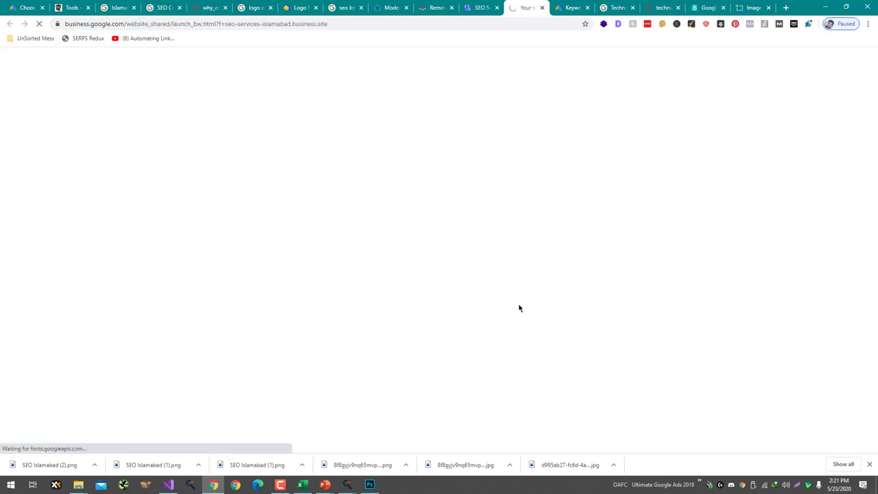
Always allow images on the live business site and scroll through its content
{"action": "scroll", "coordinate": [510, 279], "scroll_direction": "down", "scroll_amount": 4}
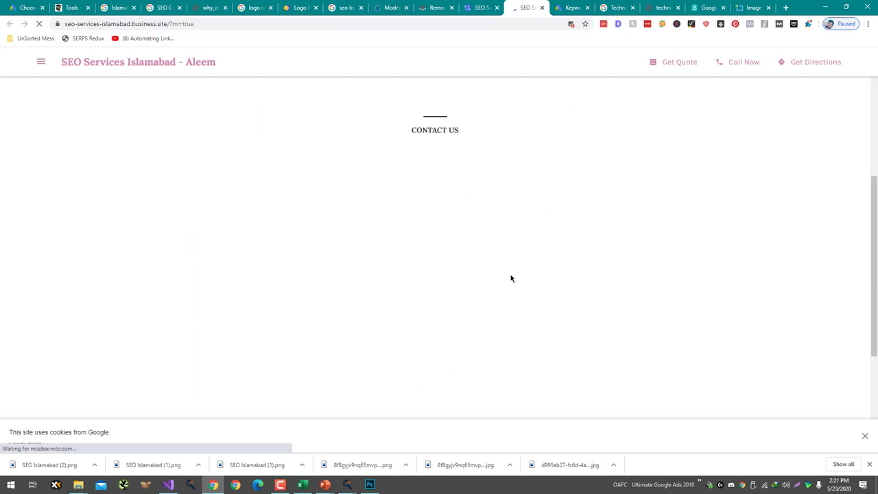
{"action": "scroll", "coordinate": [511, 279], "scroll_direction": "up", "scroll_amount": 3}
{"action": "left_click", "coordinate": [571, 23]}
{"action": "left_click", "coordinate": [556, 77]}
{"action": "left_click", "coordinate": [566, 107]}
{"action": "scroll", "coordinate": [525, 155], "scroll_direction": "down", "scroll_amount": 4}
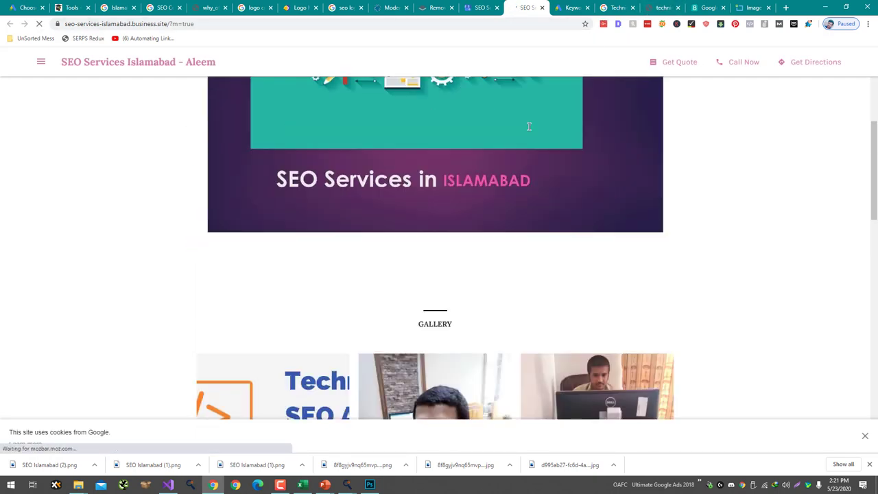
{"action": "scroll", "coordinate": [529, 126], "scroll_direction": "down", "scroll_amount": 12}
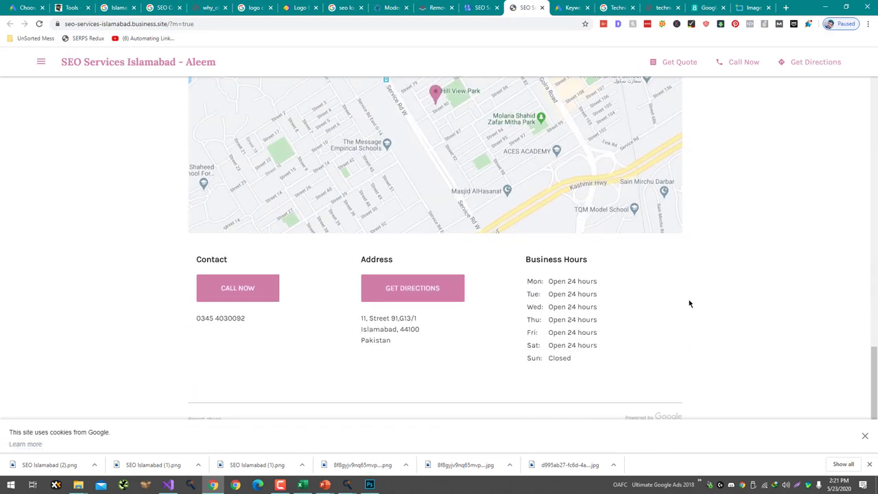
{"action": "scroll", "coordinate": [725, 126], "scroll_direction": "up", "scroll_amount": 15}
{"action": "scroll", "coordinate": [727, 135], "scroll_direction": "down", "scroll_amount": 3}
{"action": "scroll", "coordinate": [728, 135], "scroll_direction": "up", "scroll_amount": 3}
{"action": "scroll", "coordinate": [728, 136], "scroll_direction": "down", "scroll_amount": 4}
{"action": "scroll", "coordinate": [728, 135], "scroll_direction": "up", "scroll_amount": 3}
{"action": "scroll", "coordinate": [728, 135], "scroll_direction": "down", "scroll_amount": 3}
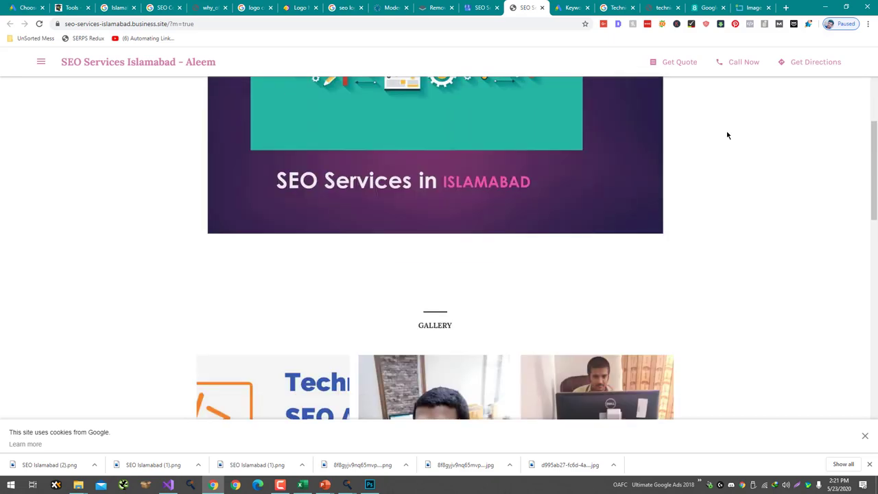
{"action": "scroll", "coordinate": [727, 136], "scroll_direction": "down", "scroll_amount": 11}
{"action": "scroll", "coordinate": [728, 135], "scroll_direction": "up", "scroll_amount": 4}
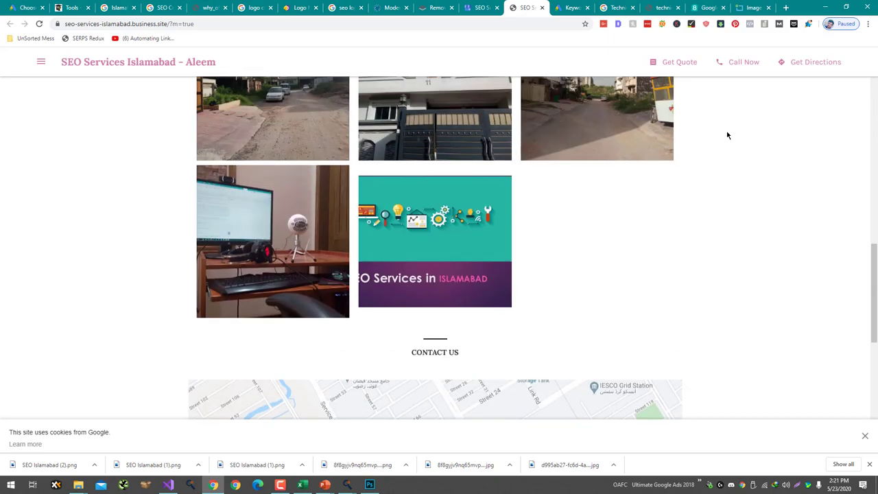
{"action": "scroll", "coordinate": [728, 135], "scroll_direction": "up", "scroll_amount": 8}
{"action": "scroll", "coordinate": [574, 111], "scroll_direction": "down", "scroll_amount": 1}
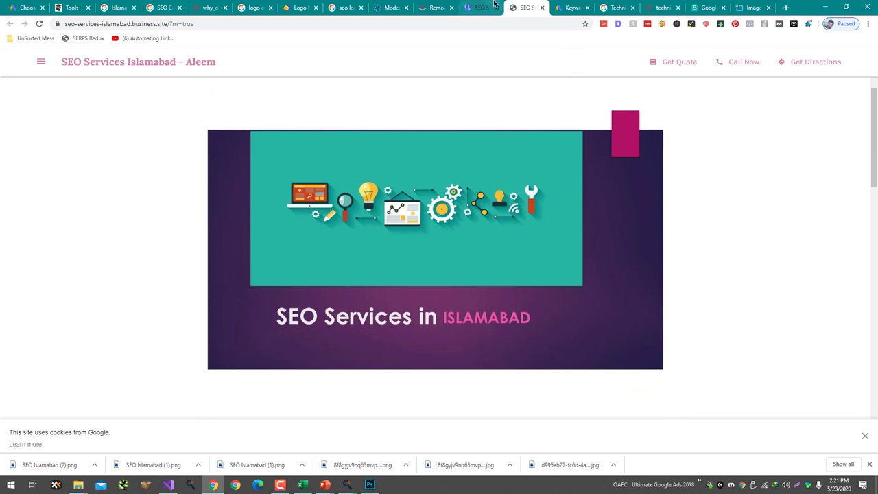
Back in Google My Business, dismiss the site-is-live announcement and the Get more customers tips
{"action": "left_click", "coordinate": [495, 6]}
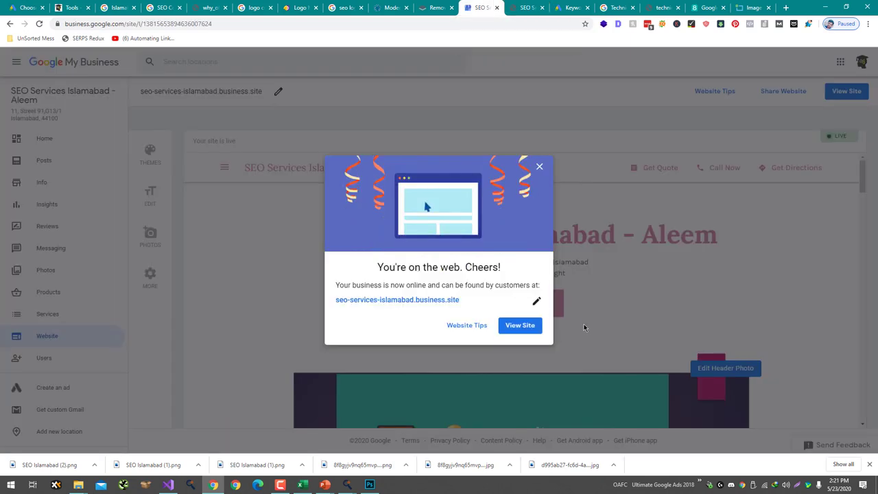
{"action": "left_click", "coordinate": [539, 165]}
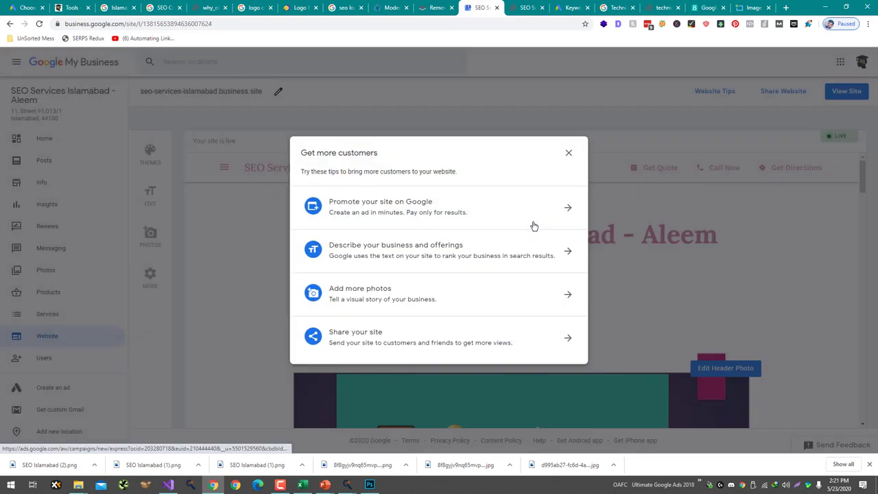
{"action": "left_click", "coordinate": [569, 153]}
{"action": "scroll", "coordinate": [542, 257], "scroll_direction": "down", "scroll_amount": 5}
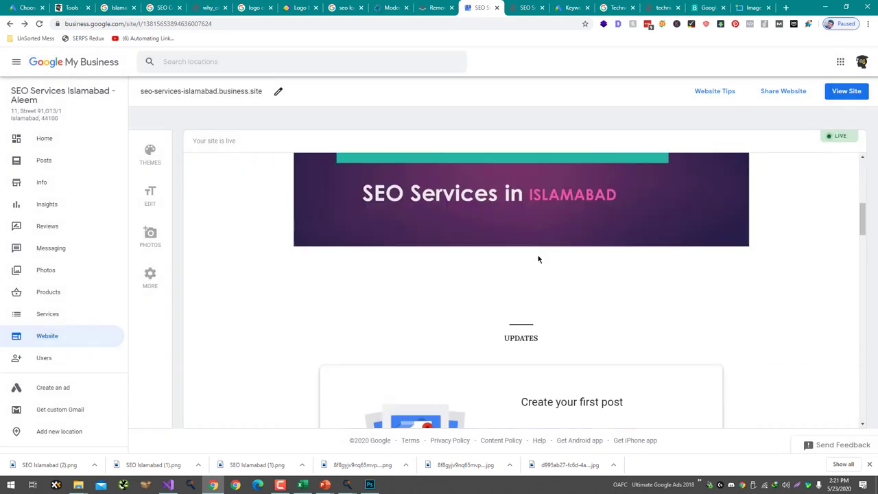
{"action": "scroll", "coordinate": [538, 260], "scroll_direction": "down", "scroll_amount": 3}
{"action": "scroll", "coordinate": [539, 257], "scroll_direction": "up", "scroll_amount": 10}
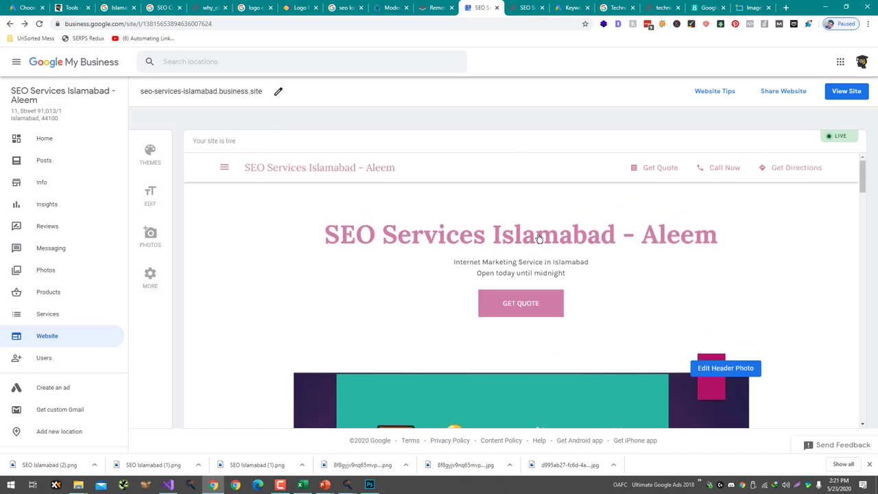
Start trimming the headline, detour to the business info page, then return to the website editor
{"action": "left_click", "coordinate": [540, 239]}
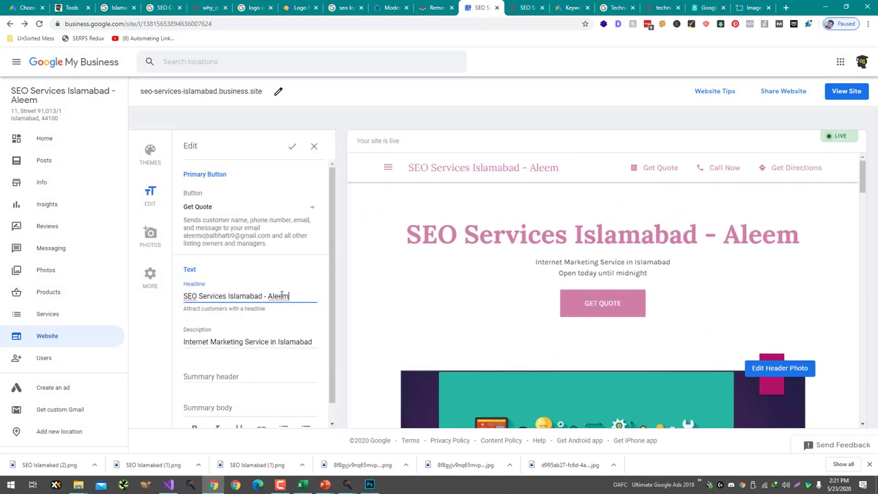
{"action": "key", "text": "BackSpace"}
{"action": "key", "text": "BackSpace"}
{"action": "key", "text": "BackSpace"}
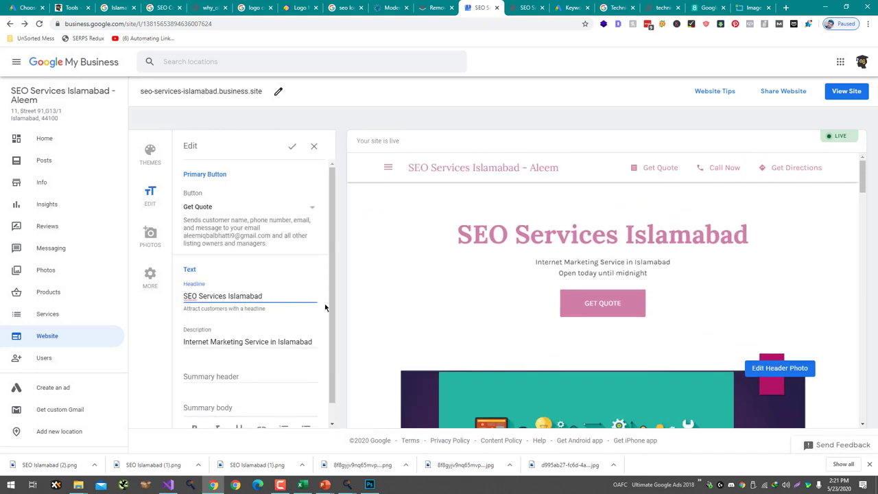
{"action": "scroll", "coordinate": [315, 306], "scroll_direction": "down", "scroll_amount": 1}
{"action": "left_click", "coordinate": [480, 280]}
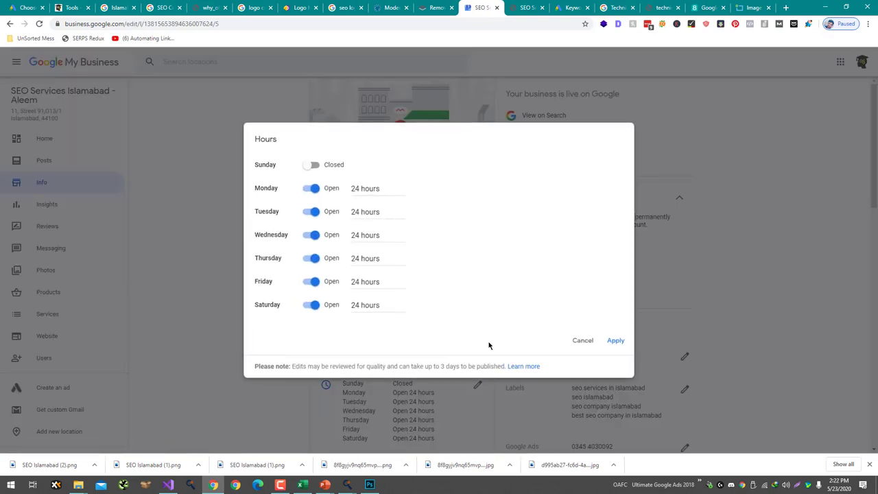
{"action": "left_click", "coordinate": [582, 341]}
{"action": "left_click", "coordinate": [94, 333]}
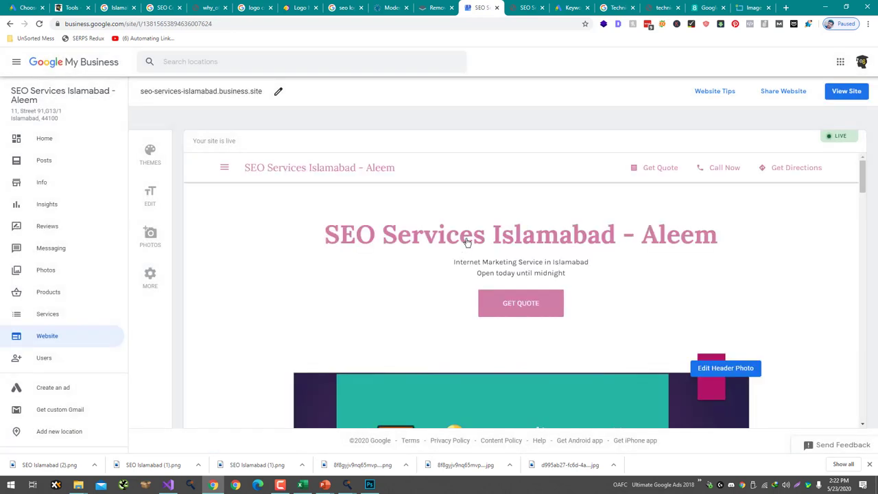
Shorten the website headline to 'SEO Services Islamabad' and apply it
{"action": "left_click", "coordinate": [467, 242]}
{"action": "key", "text": "BackSpace"}
{"action": "key", "text": "BackSpace"}
{"action": "key", "text": "BackSpace"}
{"action": "key", "text": "BackSpace"}
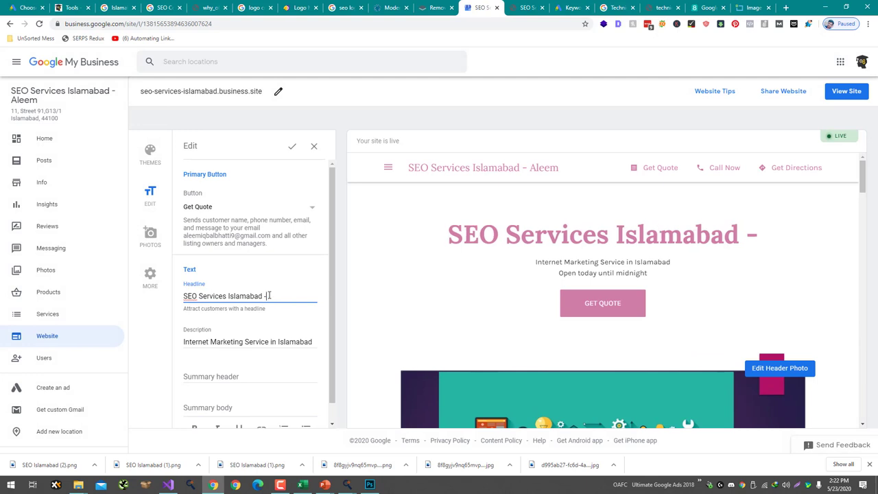
{"action": "left_click", "coordinate": [291, 147]}
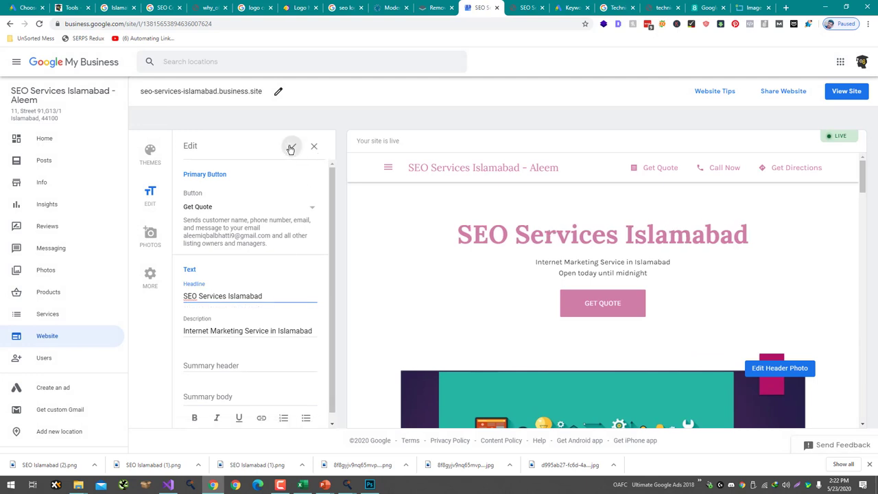
{"action": "left_click", "coordinate": [394, 243]}
{"action": "scroll", "coordinate": [394, 243], "scroll_direction": "down", "scroll_amount": 10}
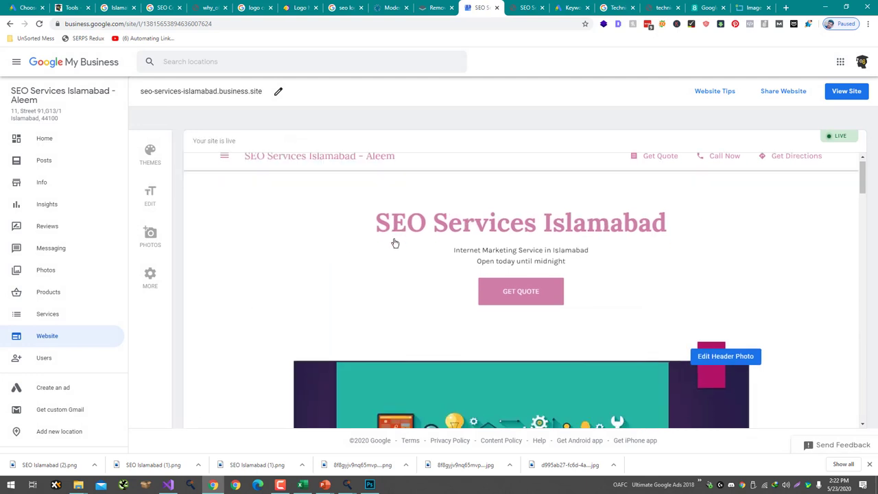
{"action": "scroll", "coordinate": [395, 243], "scroll_direction": "down", "scroll_amount": 8}
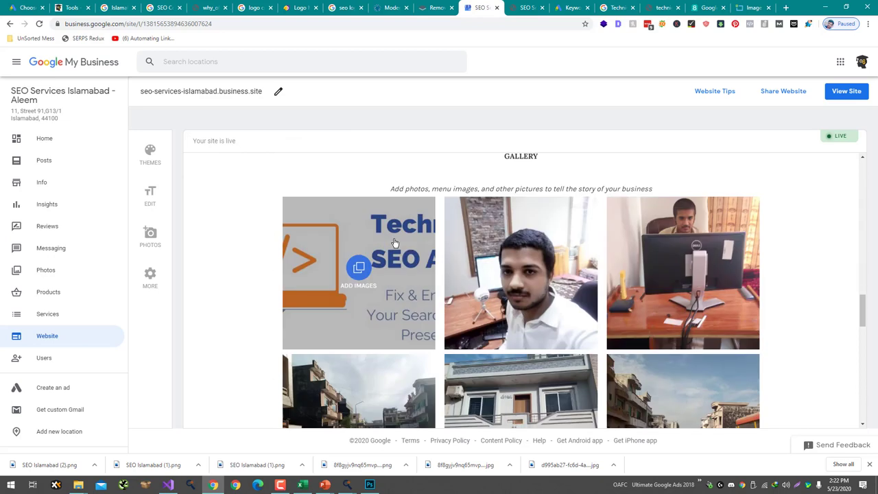
{"action": "scroll", "coordinate": [395, 243], "scroll_direction": "up", "scroll_amount": 2}
{"action": "scroll", "coordinate": [513, 204], "scroll_direction": "up", "scroll_amount": 2}
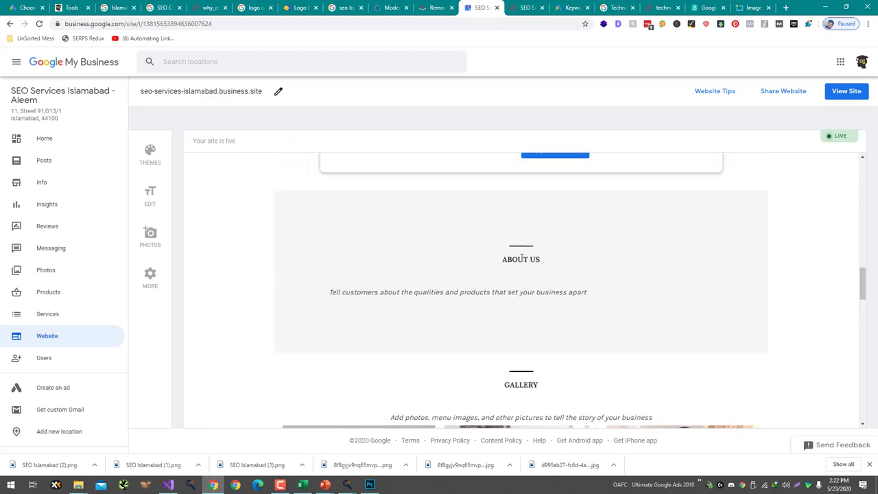
Set the About section header to 'About Our Services in Islamabad'
{"action": "left_click", "coordinate": [521, 258]}
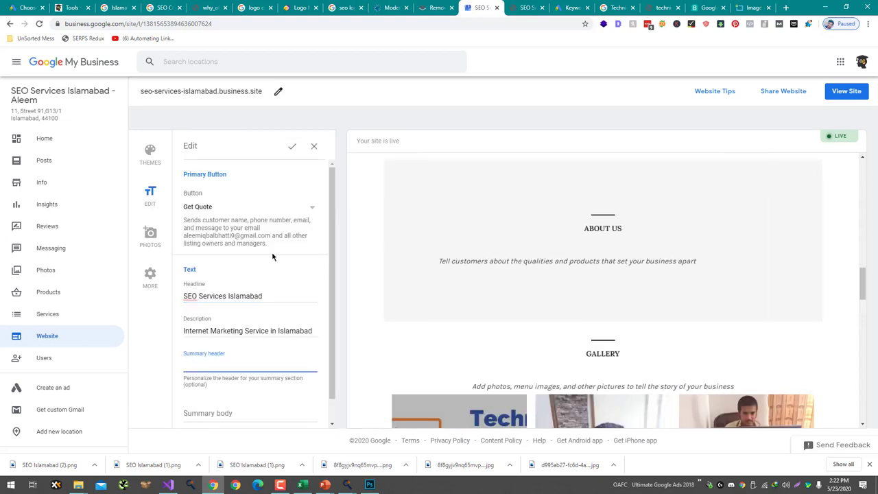
{"action": "scroll", "coordinate": [246, 257], "scroll_direction": "down", "scroll_amount": 1}
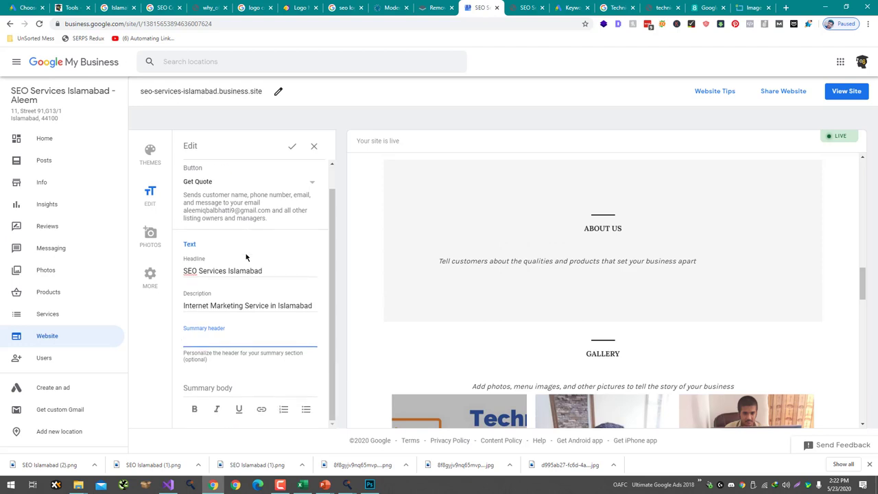
{"action": "type", "text": "About SEO"}
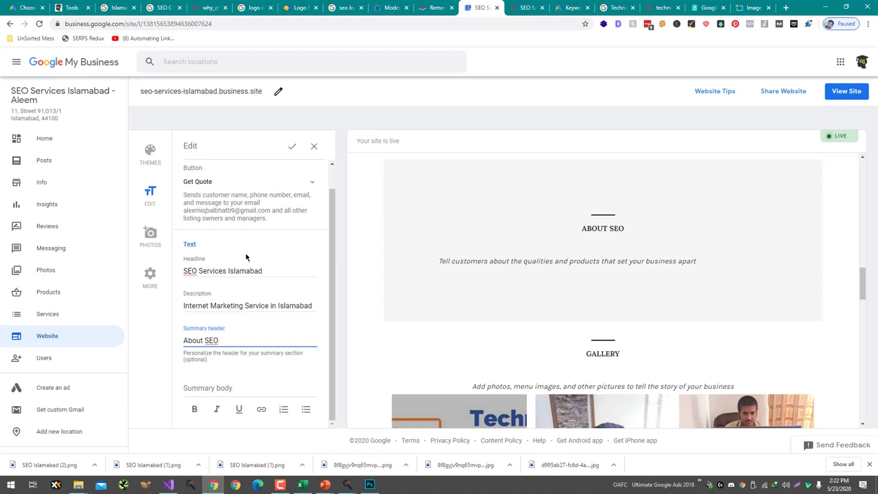
{"action": "type", "text": " Servi"}
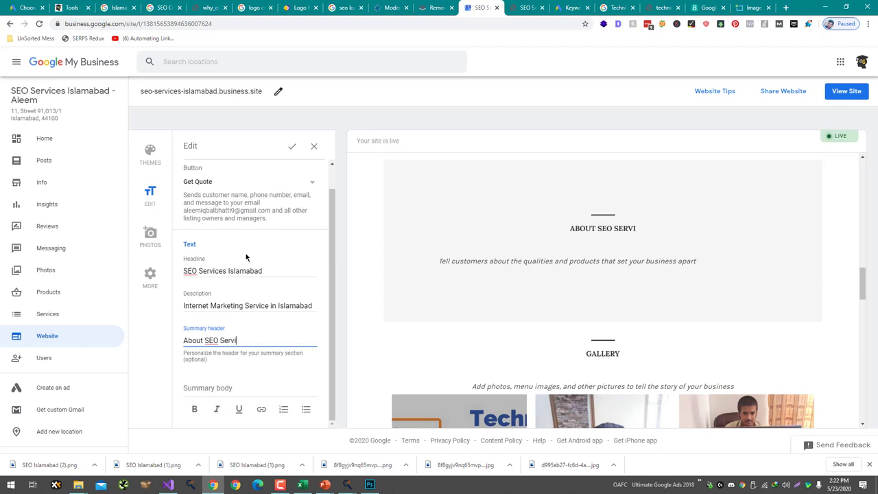
{"action": "key", "text": "BackSpace"}
{"action": "key", "text": "BackSpace"}
{"action": "key", "text": "BackSpace"}
{"action": "key", "text": "BackSpace"}
{"action": "key", "text": "BackSpace"}
{"action": "key", "text": "BackSpace"}
{"action": "key", "text": "BackSpace"}
{"action": "key", "text": "BackSpace"}
{"action": "type", "text": "Our SErvices"}
{"action": "key", "text": "BackSpace"}
{"action": "key", "text": "BackSpace"}
{"action": "key", "text": "BackSpace"}
{"action": "key", "text": "BackSpace"}
{"action": "key", "text": "BackSpace"}
{"action": "key", "text": "BackSpace"}
{"action": "key", "text": "BackSpace"}
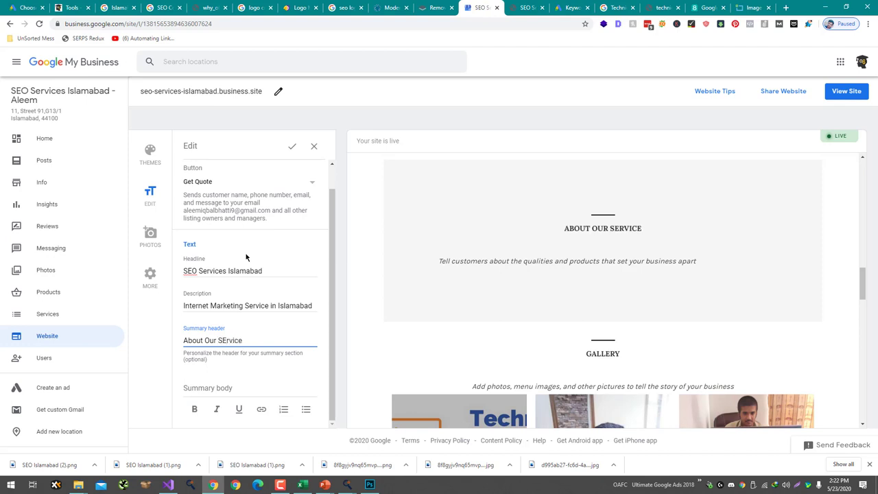
{"action": "type", "text": "ervices in Islamabad"}
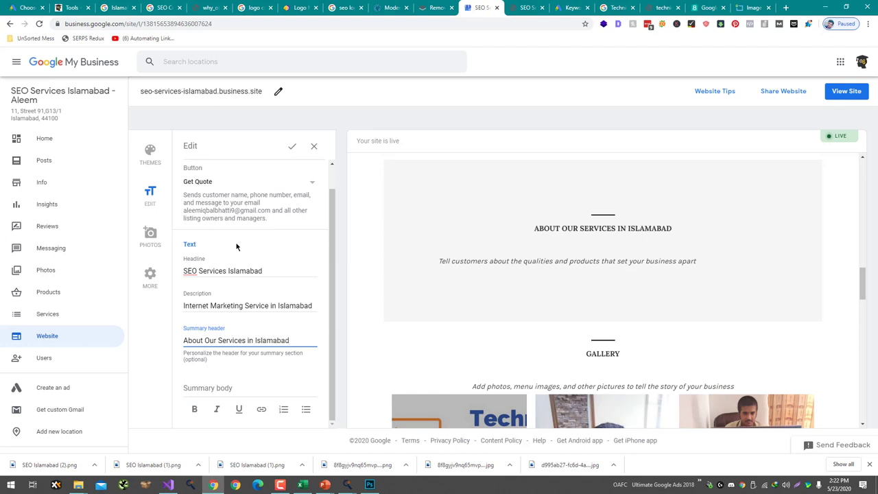
List Technical SEO, Local SEO, Off Page SEO, On Page SEO, Schema SEO and PPC in the summary body
{"action": "left_click", "coordinate": [227, 389]}
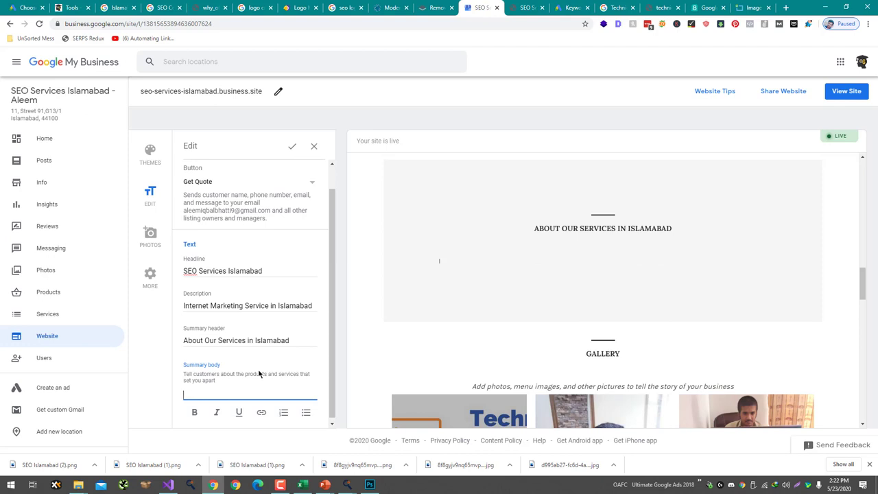
{"action": "type", "text": "echnical SEO"}
{"action": "key", "text": "Return"}
{"action": "type", "text": "Local"}
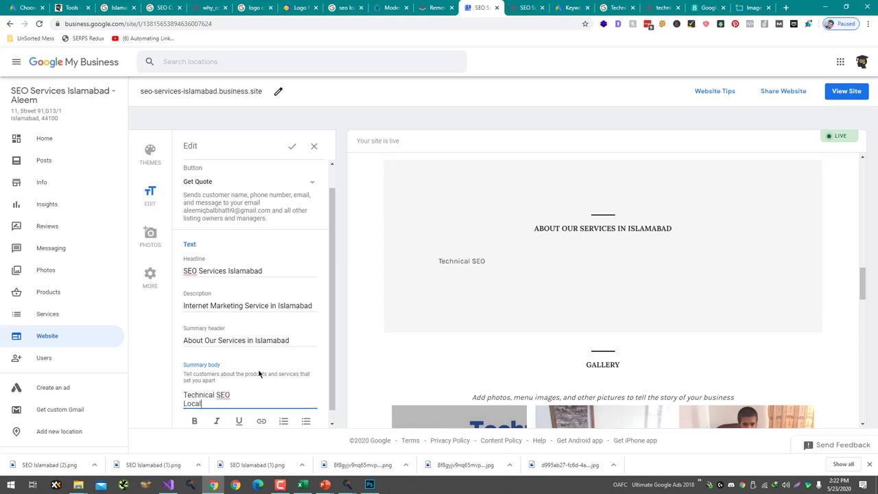
{"action": "type", "text": " SEO"}
{"action": "key", "text": "Return"}
{"action": "type", "text": "On"}
{"action": "type", "text": "f Page SEO"}
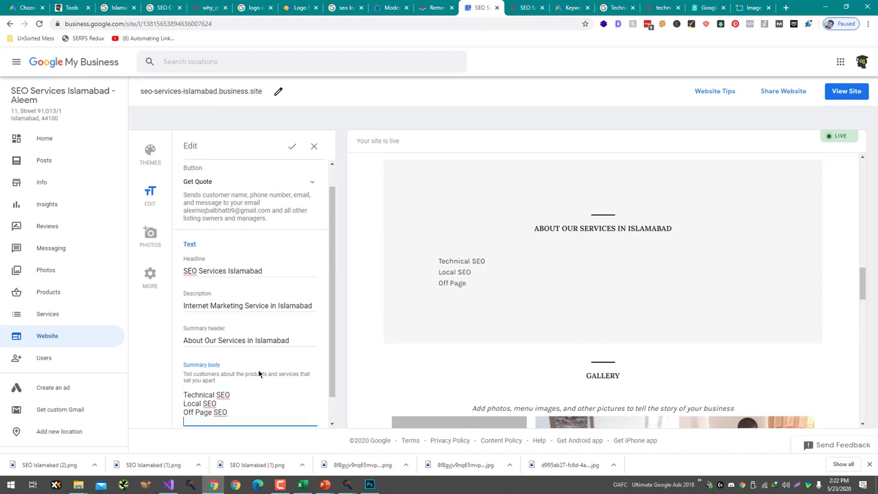
{"action": "key", "text": "Return"}
{"action": "type", "text": "On Page SEO"}
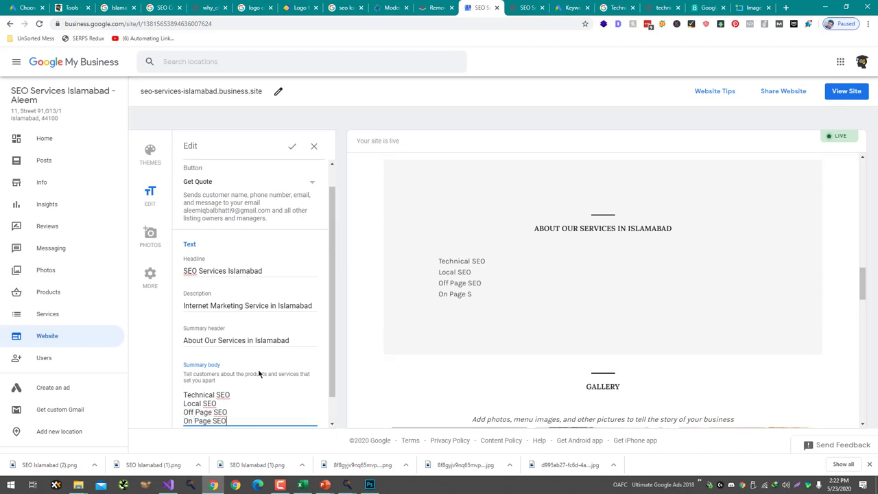
{"action": "key", "text": "Return"}
{"action": "type", "text": "Schema SEO"}
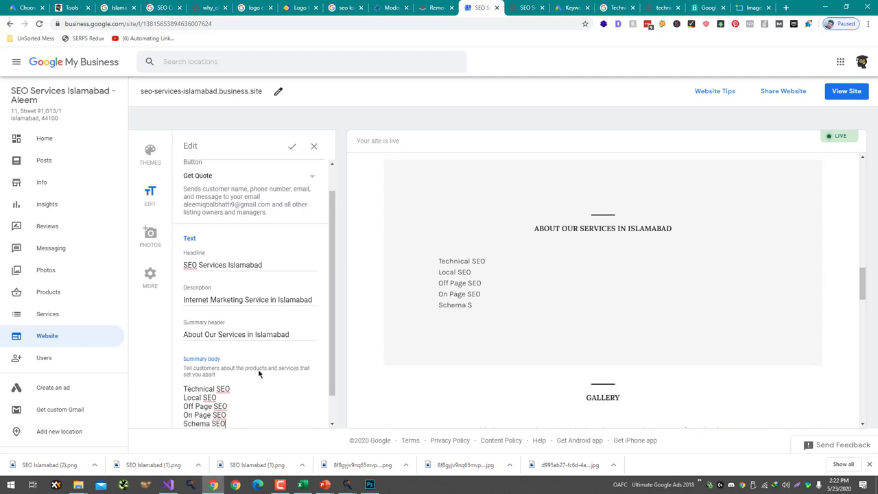
{"action": "key", "text": "Return"}
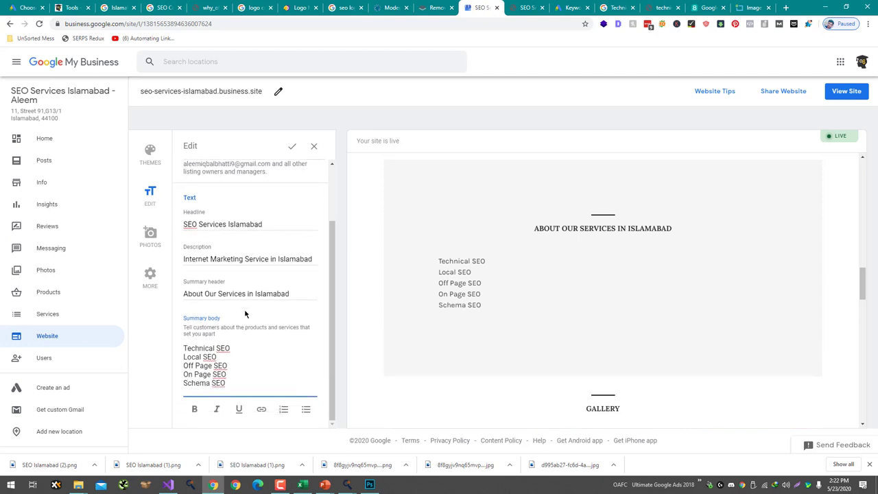
{"action": "type", "text": "PPC O"}
{"action": "key", "text": "Return"}
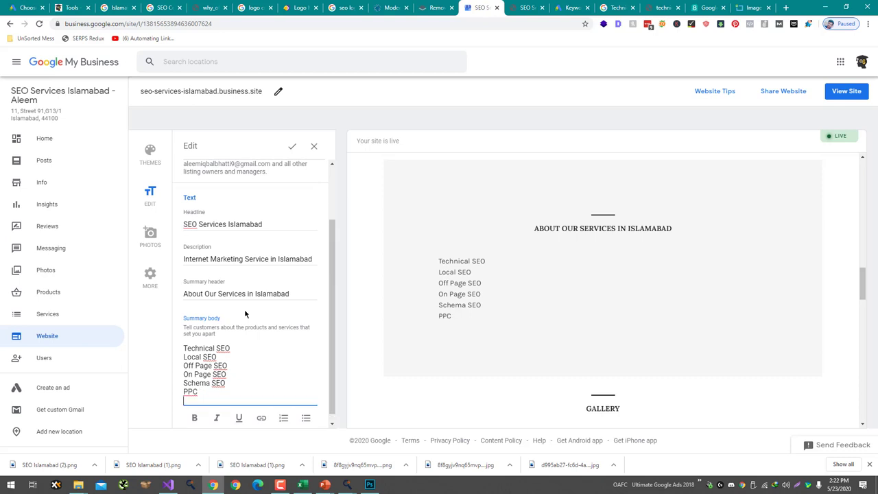
{"action": "key", "text": "BackSpace"}
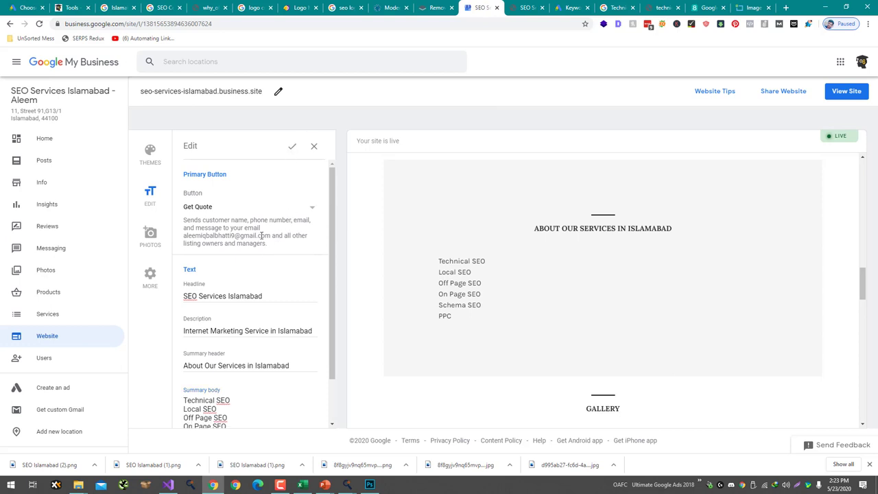
Keep Get Quote as the button action and save the About section edits
{"action": "left_click", "coordinate": [267, 203]}
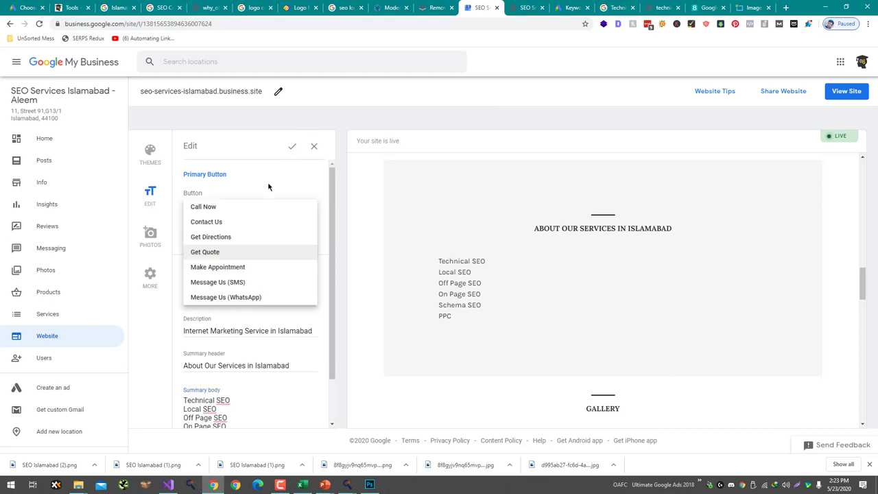
{"action": "left_click", "coordinate": [287, 164]}
{"action": "left_click", "coordinate": [293, 147]}
Scroll the site preview to the updates section and start its first post
{"action": "scroll", "coordinate": [526, 227], "scroll_direction": "down", "scroll_amount": 5}
{"action": "scroll", "coordinate": [470, 227], "scroll_direction": "up", "scroll_amount": 1}
{"action": "scroll", "coordinate": [471, 227], "scroll_direction": "up", "scroll_amount": 2}
{"action": "scroll", "coordinate": [470, 227], "scroll_direction": "down", "scroll_amount": 4}
{"action": "scroll", "coordinate": [471, 227], "scroll_direction": "up", "scroll_amount": 6}
{"action": "scroll", "coordinate": [476, 248], "scroll_direction": "down", "scroll_amount": 4}
{"action": "scroll", "coordinate": [476, 248], "scroll_direction": "up", "scroll_amount": 6}
{"action": "scroll", "coordinate": [476, 248], "scroll_direction": "down", "scroll_amount": 2}
{"action": "scroll", "coordinate": [511, 314], "scroll_direction": "down", "scroll_amount": 2}
{"action": "left_click", "coordinate": [560, 304]}
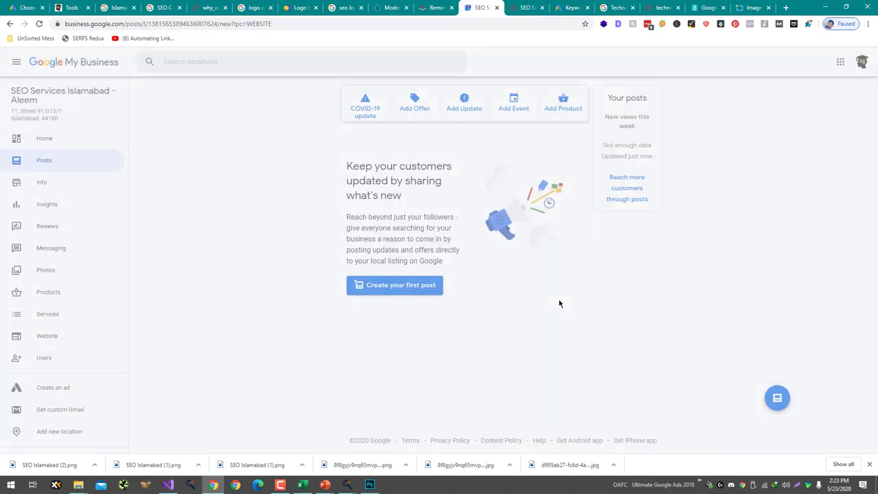
Publish the COVID-19 update 'We are Still providing Services in Islamabad' and begin another post
{"action": "left_click", "coordinate": [439, 286]}
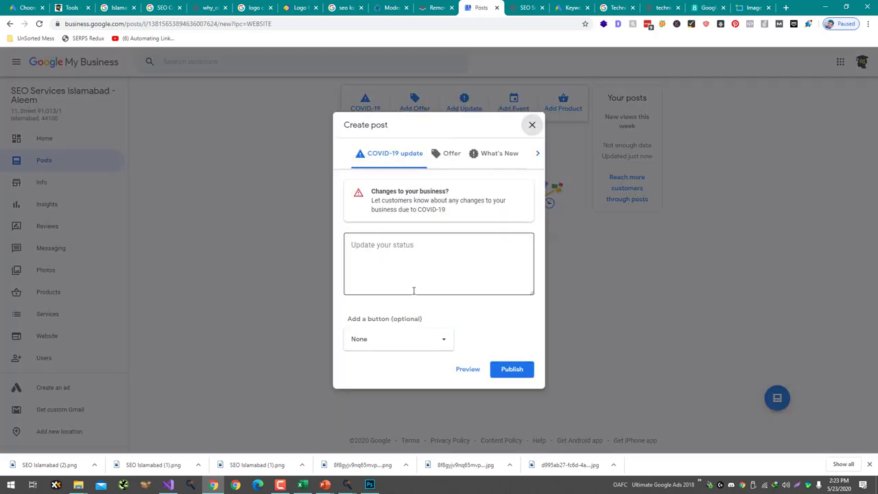
{"action": "left_click", "coordinate": [416, 287]}
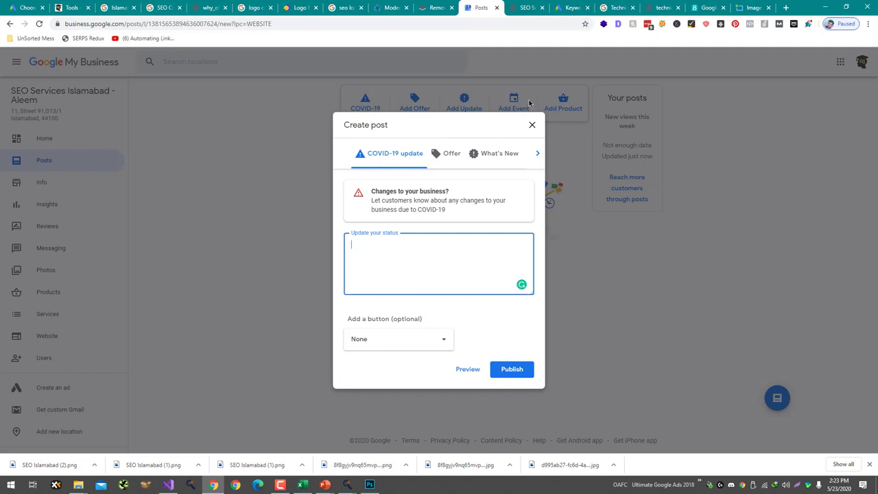
{"action": "type", "text": "We are Still providing Servi"}
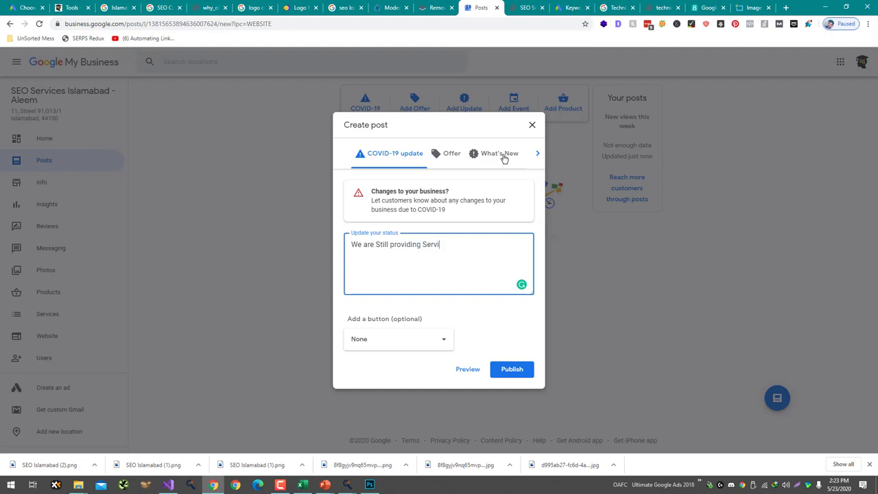
{"action": "type", "text": "ces in Islamabad"}
{"action": "left_click", "coordinate": [525, 374]}
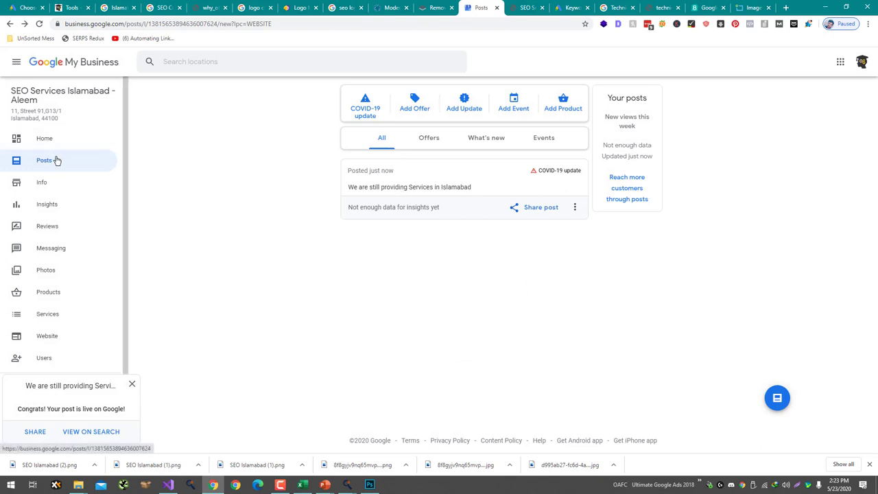
{"action": "left_click", "coordinate": [778, 398]}
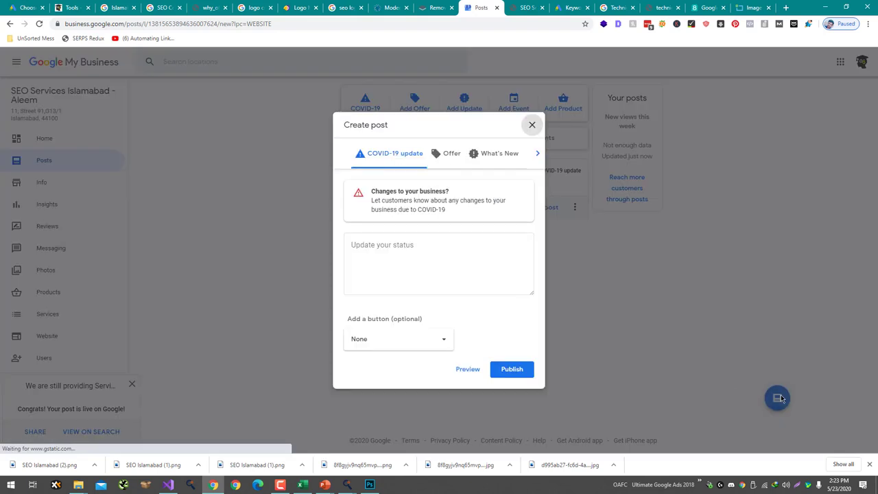
Publish a COVID-19 update announcing the SEO Services in Islamabad launch, with a Call now button
{"action": "left_click", "coordinate": [477, 263]}
{"action": "left_click", "coordinate": [392, 341]}
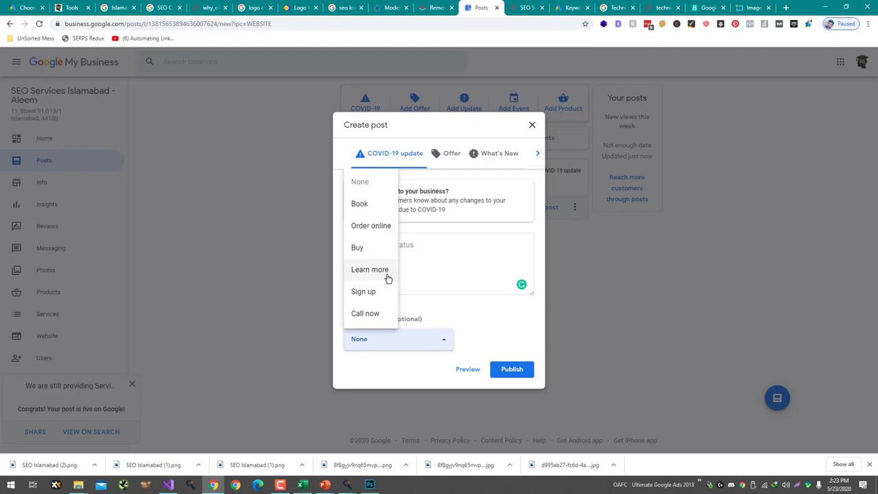
{"action": "left_click", "coordinate": [386, 313]}
{"action": "left_click", "coordinate": [401, 242]}
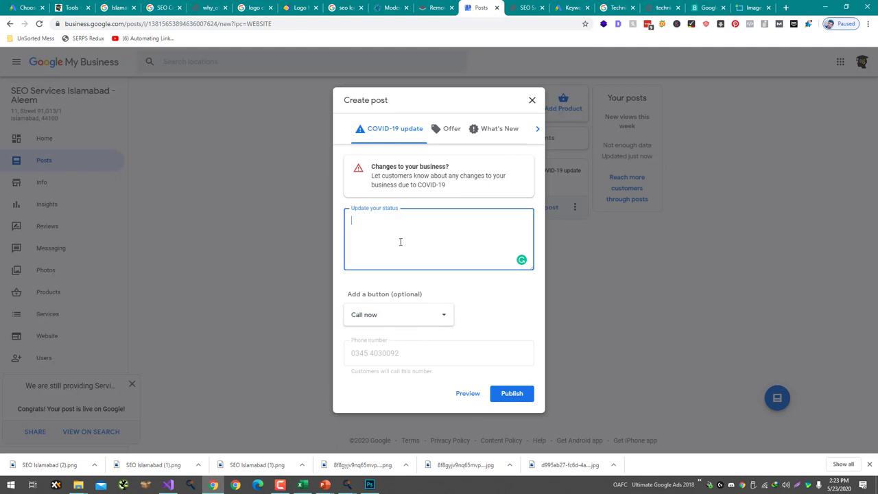
{"action": "type", "text": "SEO Services Islamabad has "}
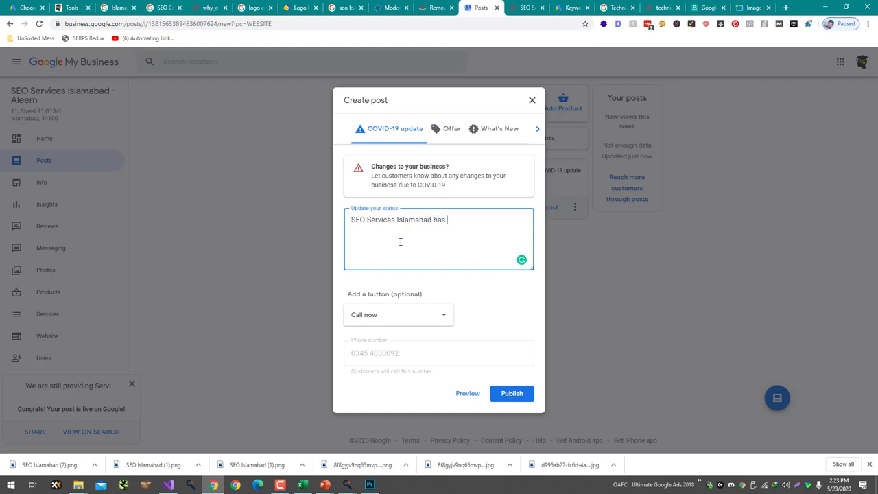
{"action": "type", "text": "just launched their SEO Service"}
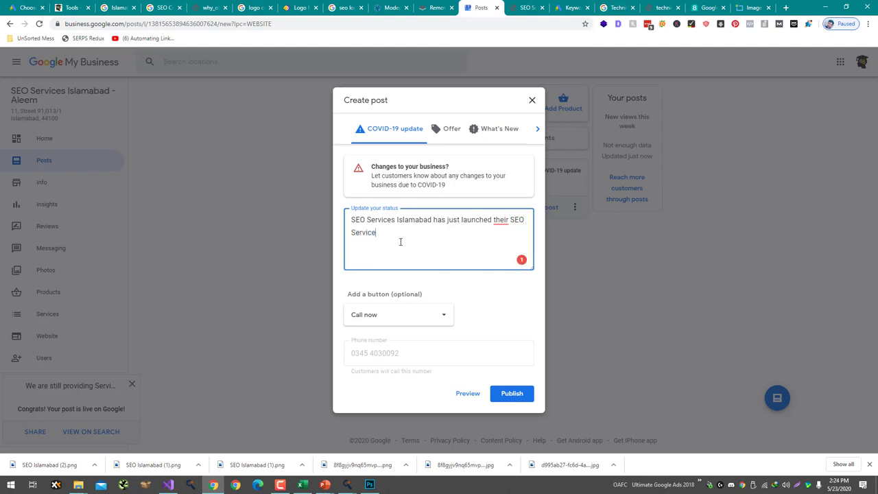
{"action": "type", "text": "s in Islamabad"}
{"action": "left_click", "coordinate": [499, 393]}
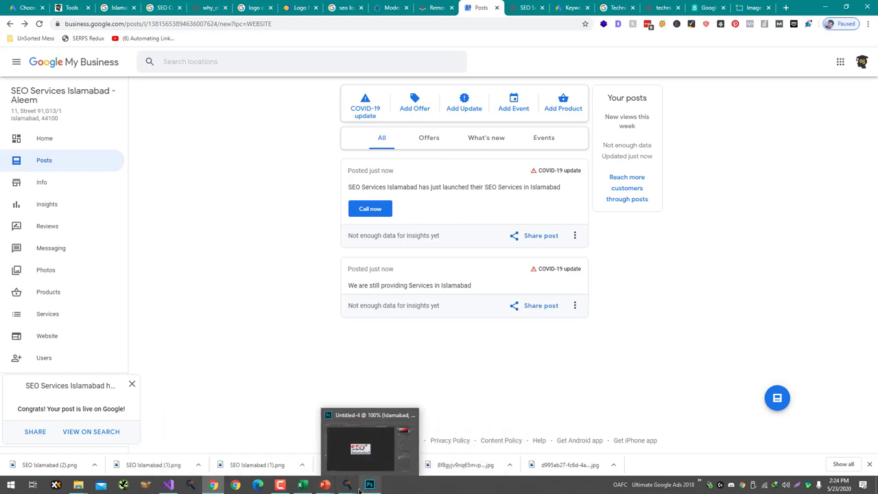
Go back to the listing's Home dashboard and search Google for the business name
{"action": "mouse_move", "coordinate": [357, 489]}
{"action": "left_click", "coordinate": [280, 485]}
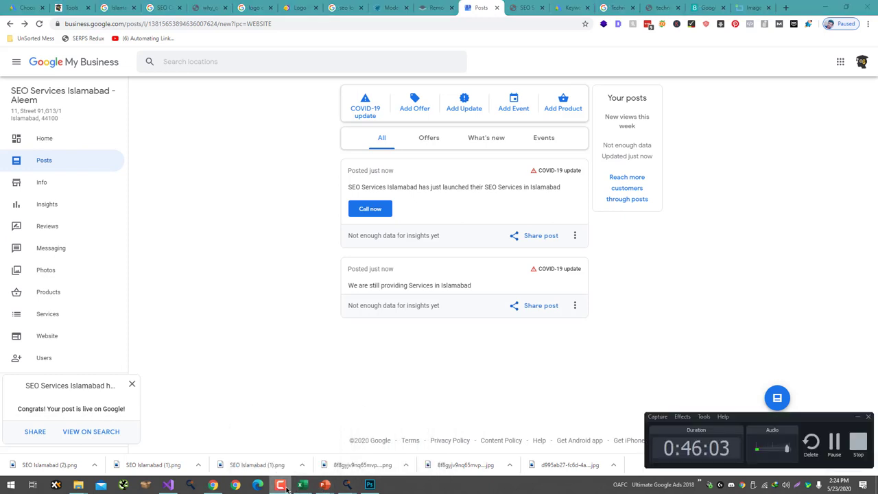
{"action": "left_click", "coordinate": [858, 416]}
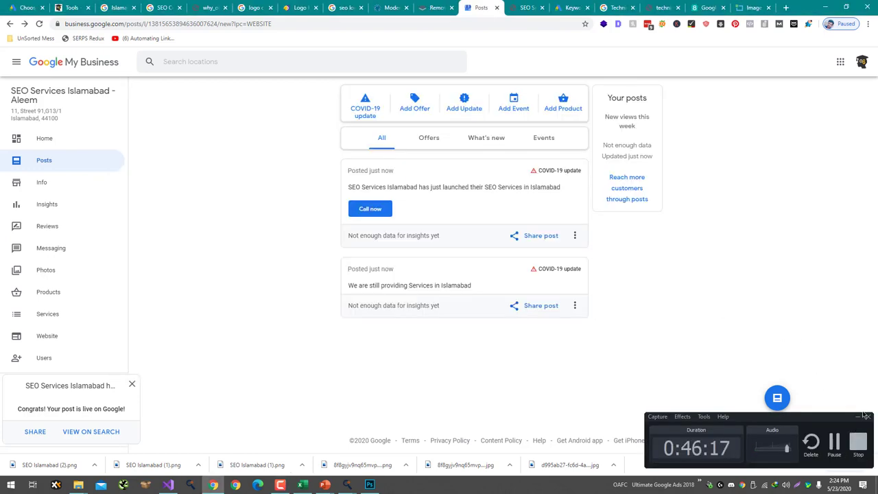
{"action": "left_click", "coordinate": [858, 416]}
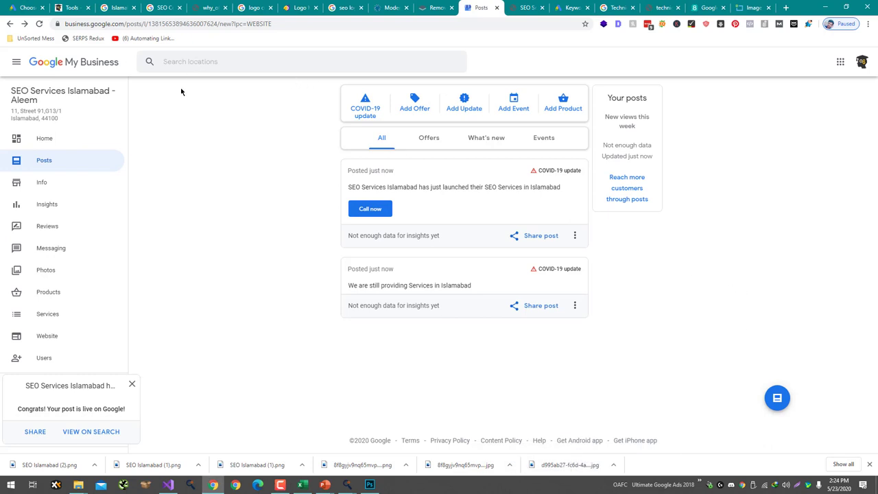
{"action": "left_click", "coordinate": [48, 144]}
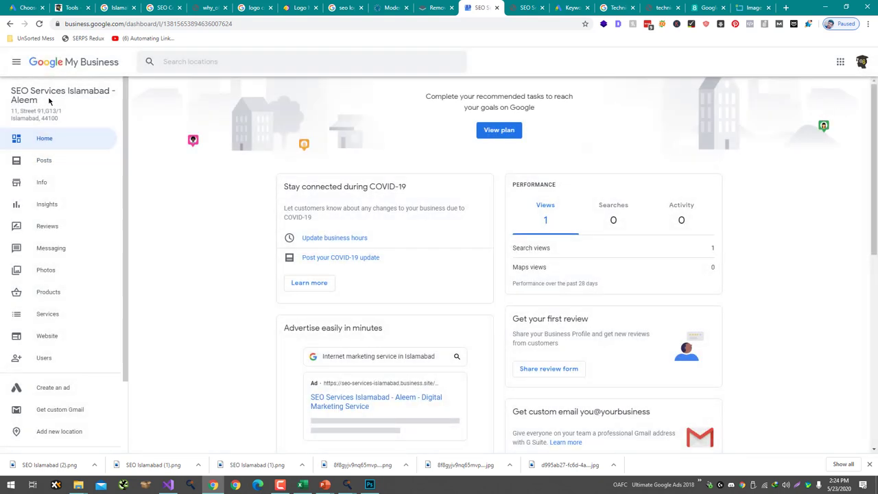
{"action": "left_click_drag", "start_coordinate": [49, 102], "coordinate": [11, 89]}
{"action": "left_click_drag", "start_coordinate": [501, 4], "coordinate": [755, 5]}
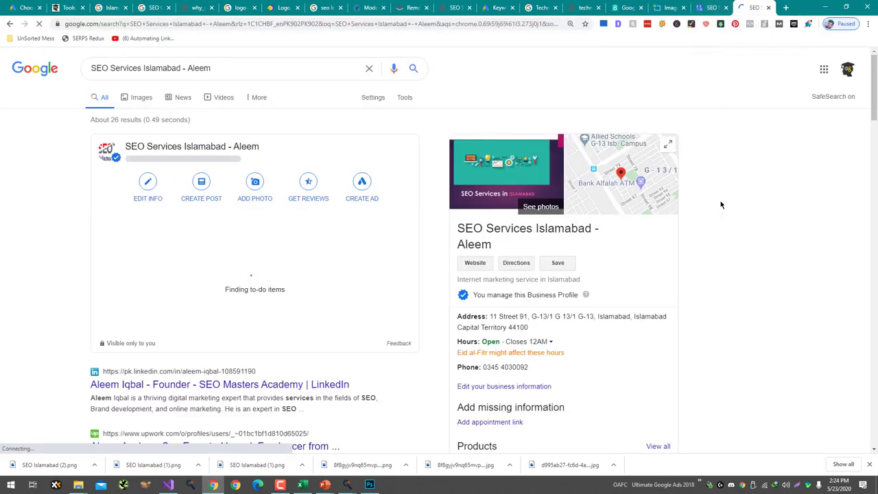
Browse the business panel in the search results, paging through its posts carousel
{"action": "scroll", "coordinate": [720, 204], "scroll_direction": "down", "scroll_amount": 2}
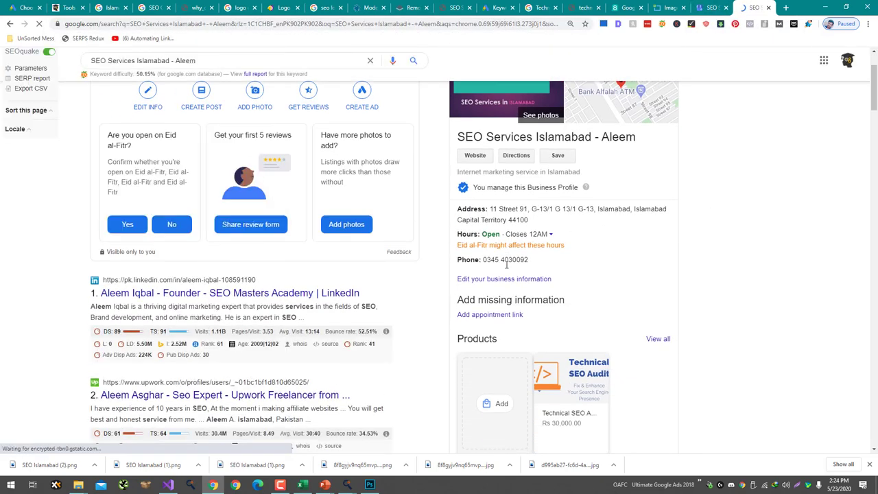
{"action": "scroll", "coordinate": [661, 150], "scroll_direction": "up", "scroll_amount": 2}
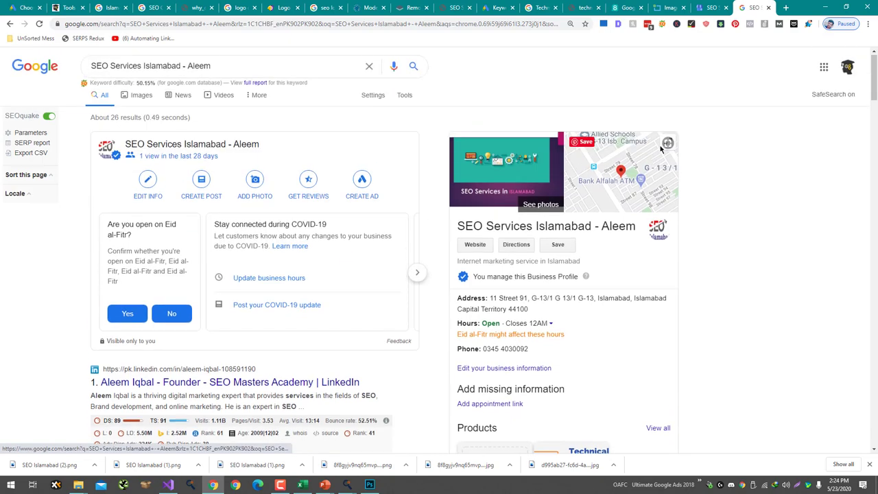
{"action": "scroll", "coordinate": [624, 182], "scroll_direction": "down", "scroll_amount": 1}
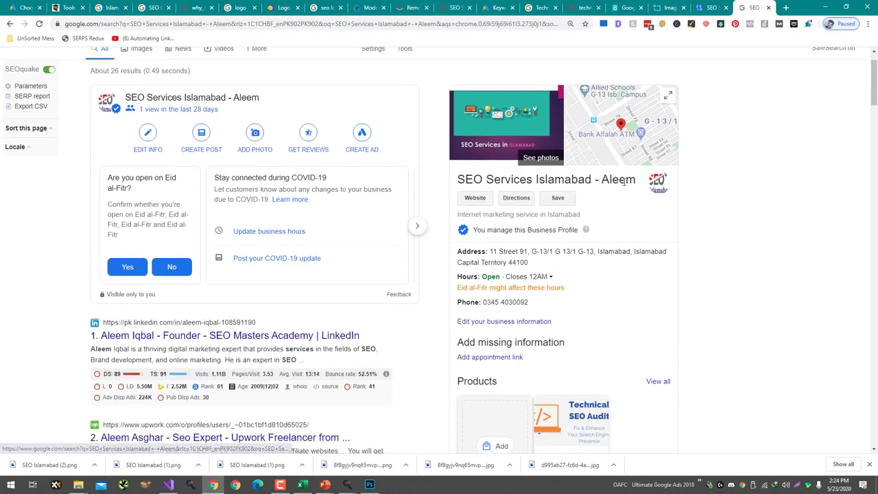
{"action": "scroll", "coordinate": [623, 182], "scroll_direction": "down", "scroll_amount": 3}
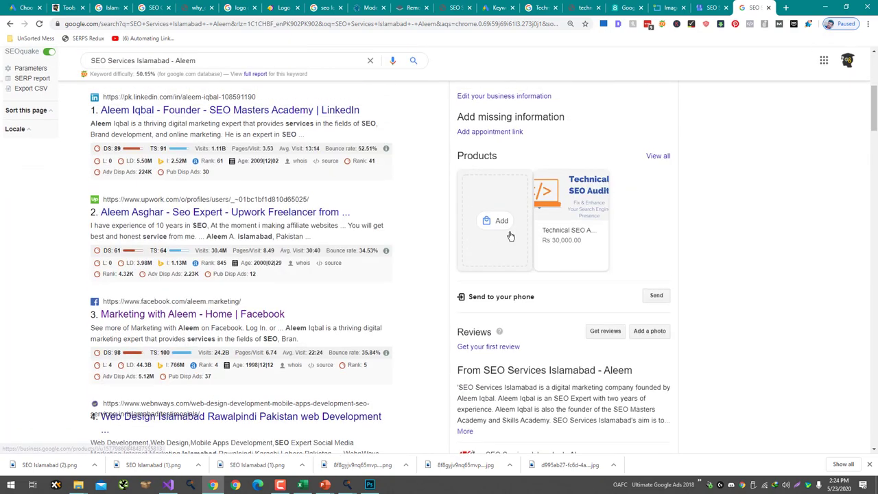
{"action": "scroll", "coordinate": [528, 230], "scroll_direction": "down", "scroll_amount": 3}
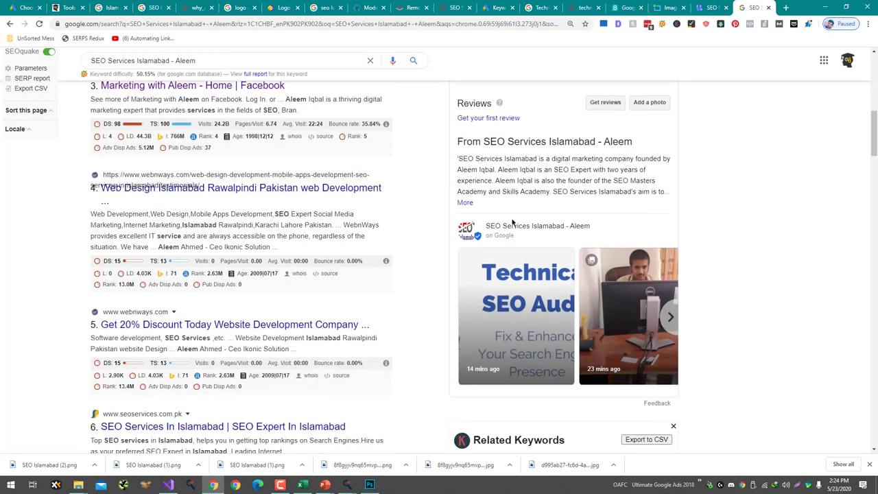
{"action": "scroll", "coordinate": [491, 216], "scroll_direction": "down", "scroll_amount": 1}
{"action": "scroll", "coordinate": [529, 235], "scroll_direction": "up", "scroll_amount": 2}
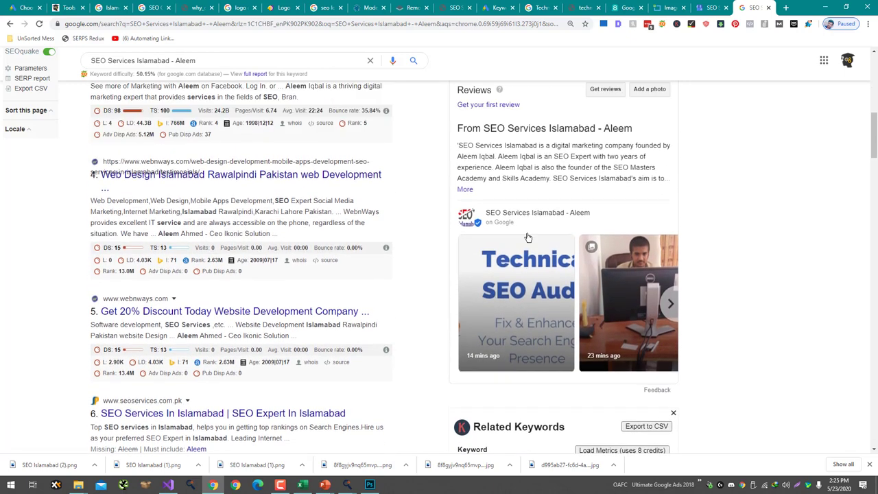
{"action": "scroll", "coordinate": [581, 255], "scroll_direction": "down", "scroll_amount": 1}
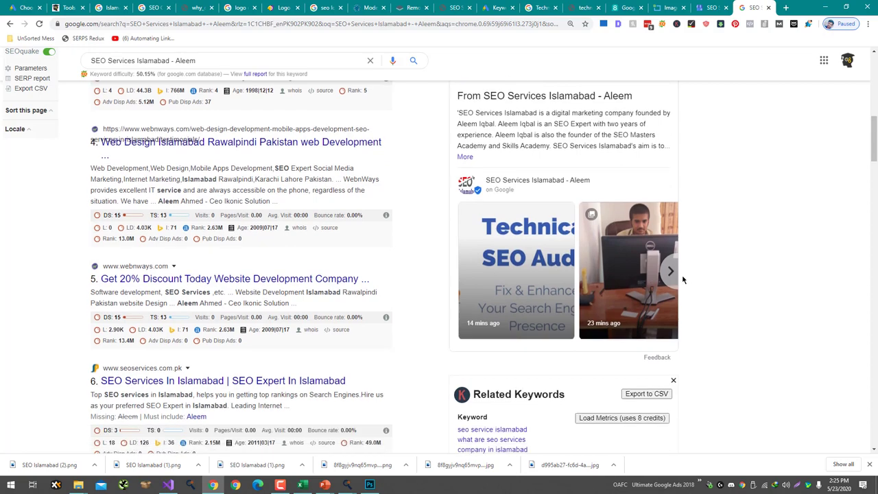
{"action": "left_click", "coordinate": [672, 273]}
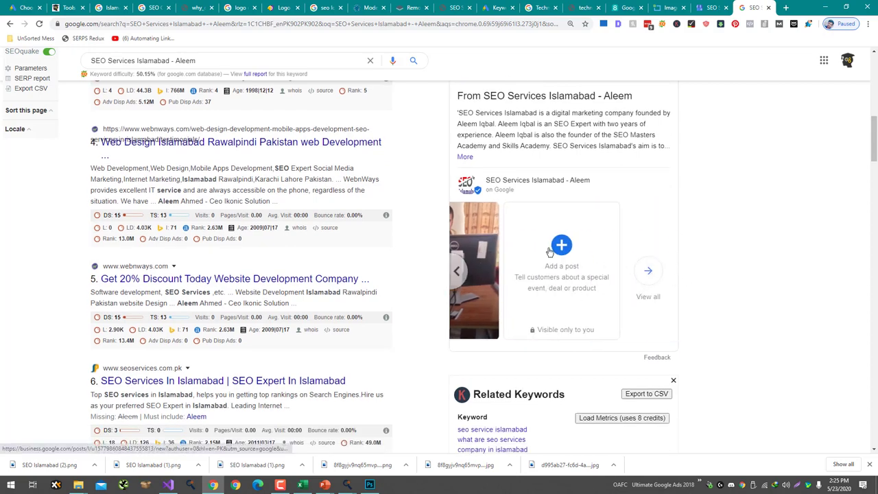
{"action": "scroll", "coordinate": [549, 253], "scroll_direction": "up", "scroll_amount": 3}
{"action": "scroll", "coordinate": [549, 253], "scroll_direction": "down", "scroll_amount": 2}
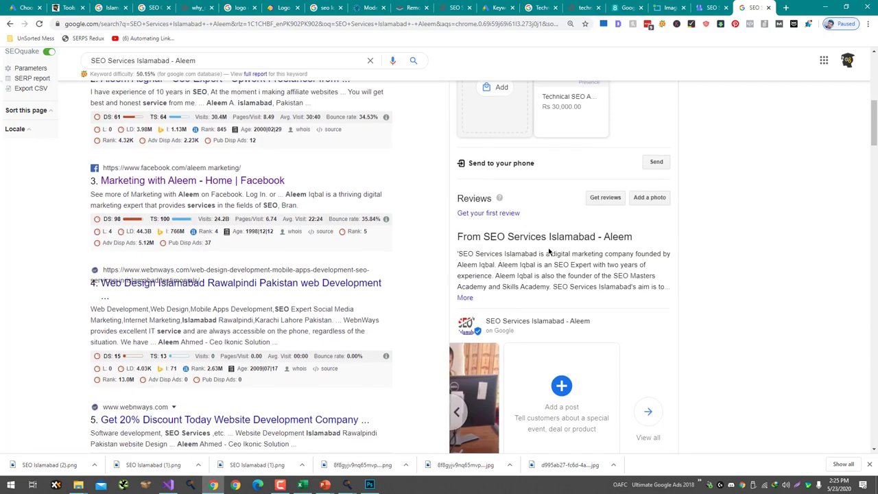
{"action": "scroll", "coordinate": [549, 252], "scroll_direction": "up", "scroll_amount": 2}
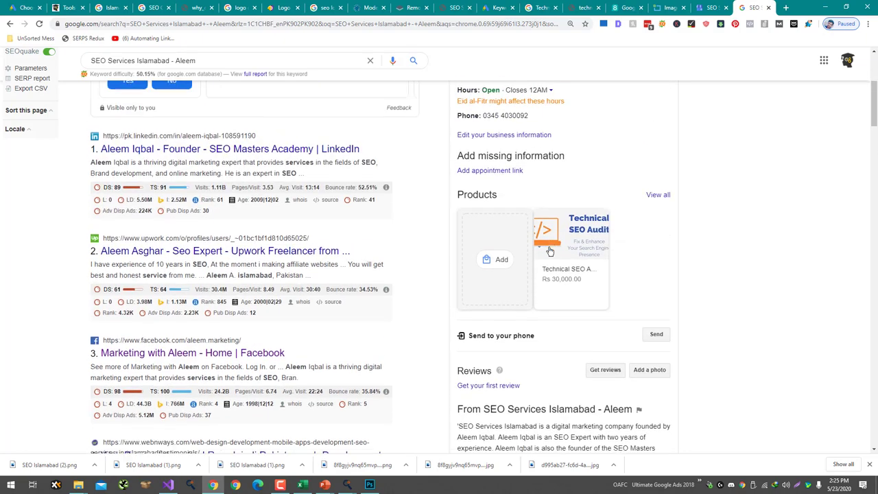
{"action": "scroll", "coordinate": [550, 252], "scroll_direction": "up", "scroll_amount": 4}
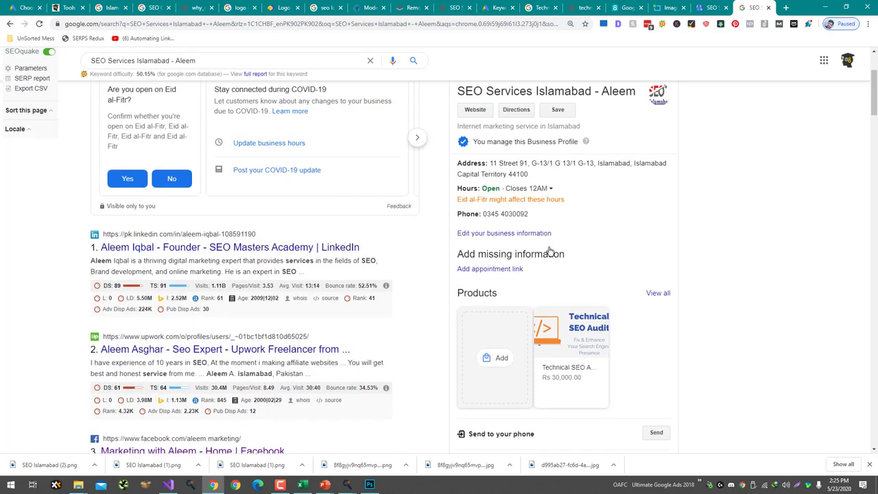
{"action": "scroll", "coordinate": [549, 250], "scroll_direction": "down", "scroll_amount": 3}
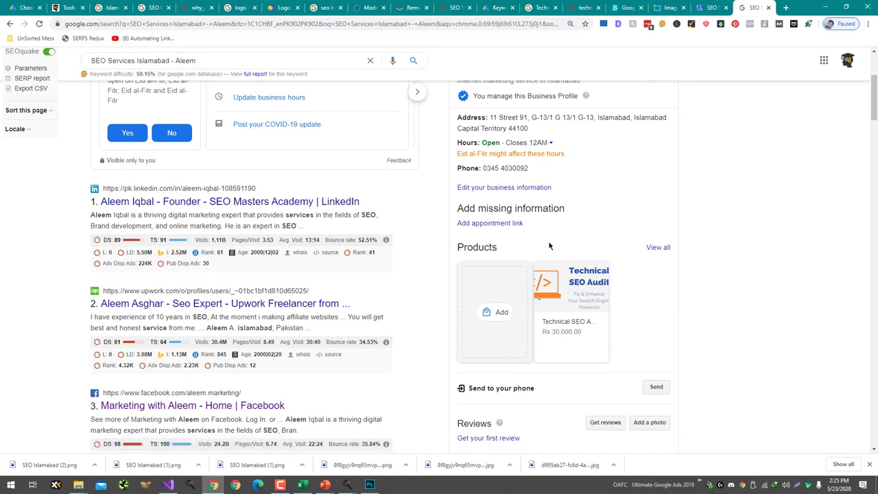
{"action": "scroll", "coordinate": [549, 246], "scroll_direction": "up", "scroll_amount": 3}
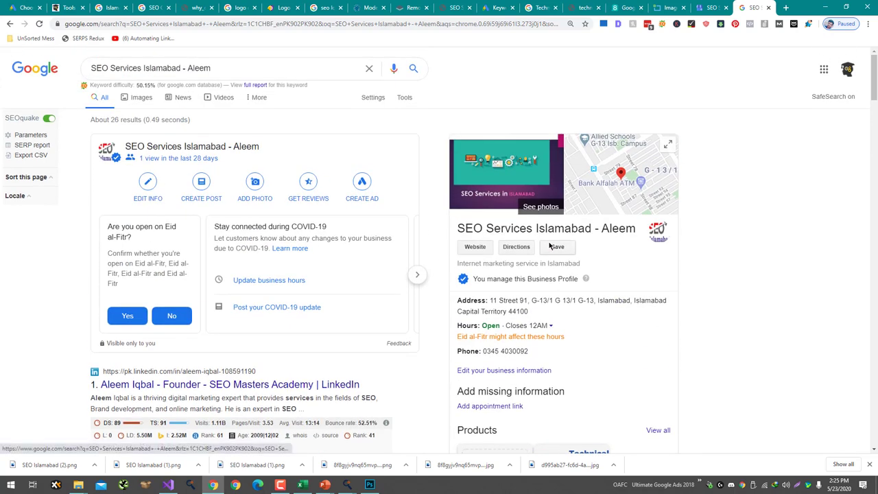